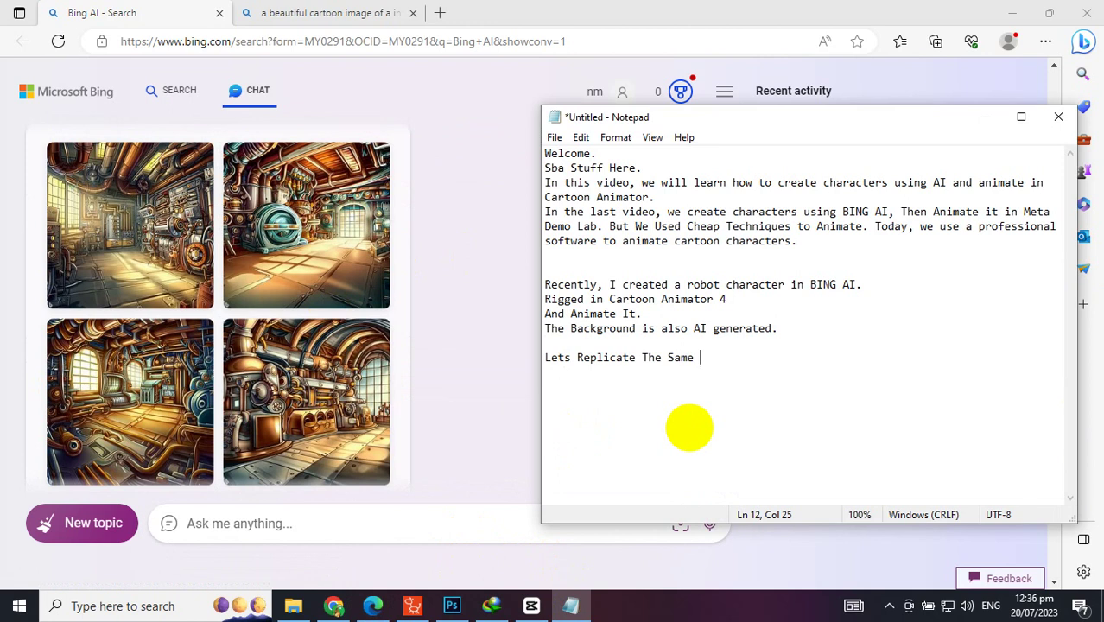
- Complete the last script line as "Lets Replicate The Same Thing Again. The previous video I created was like that."
{"action": "type", "text": "gani"}
{"action": "key", "text": "BackSpace"}
{"action": "key", "text": "BackSpace"}
{"action": "type", "text": "in"}
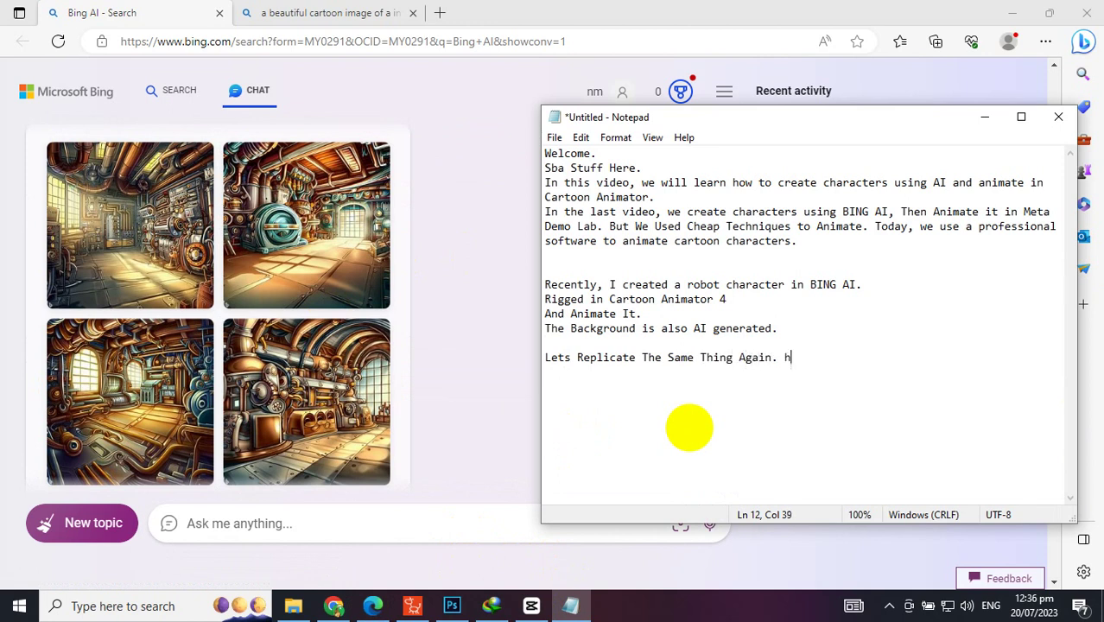
{"action": "type", "text": ". The previous video I create was like that."}
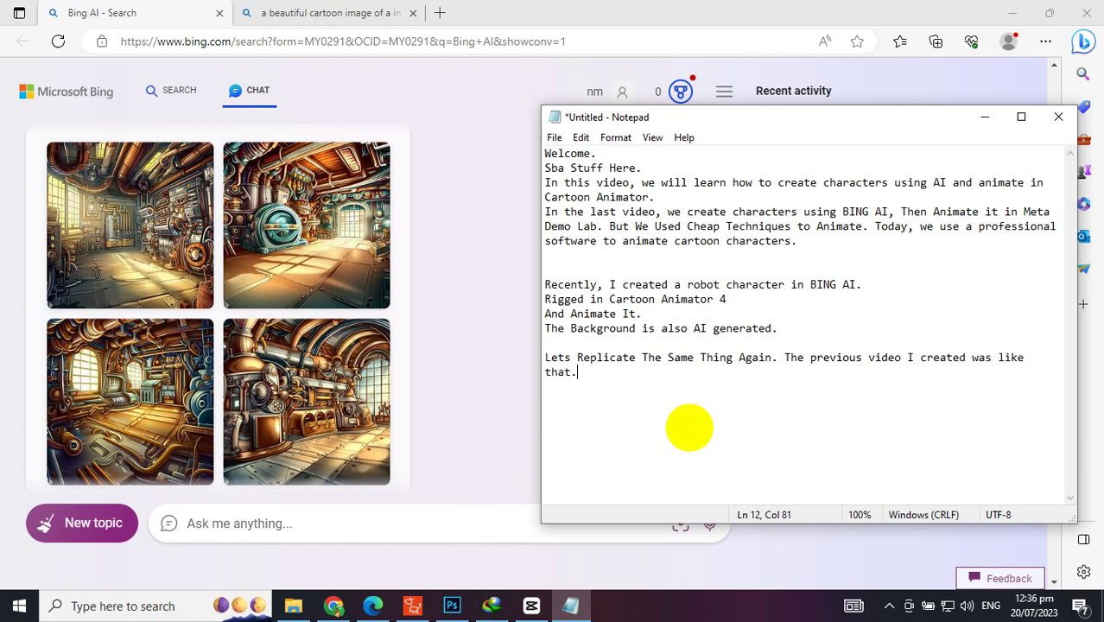
- Switch to Cartoon Animator 4 and play the robot and dog animation
{"action": "left_click", "coordinate": [413, 605]}
{"action": "left_click", "coordinate": [299, 570]}
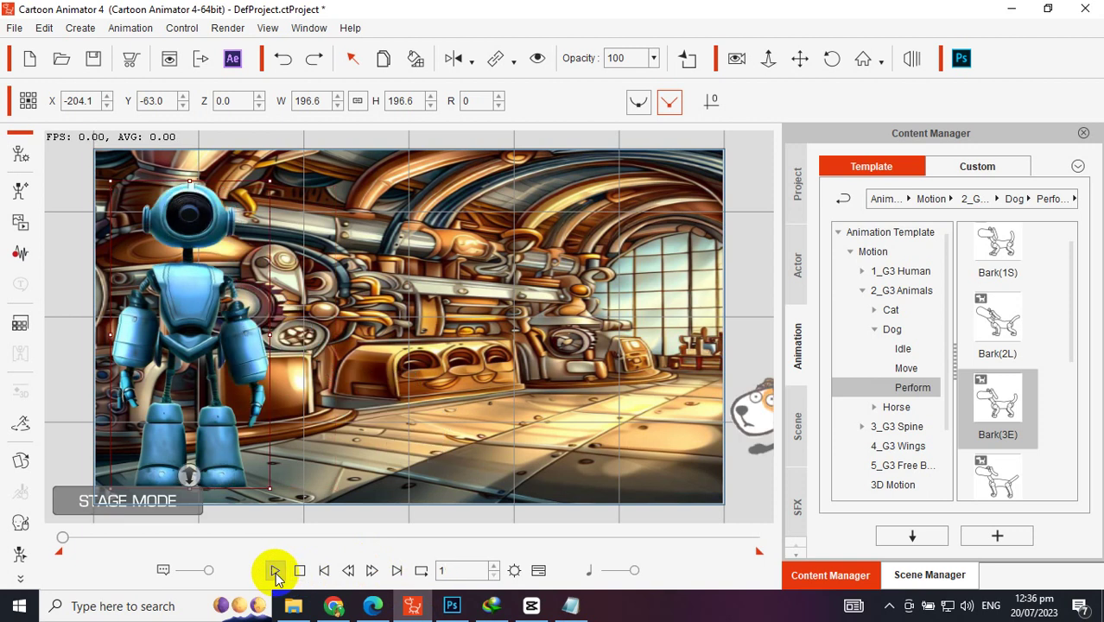
{"action": "left_click", "coordinate": [276, 572]}
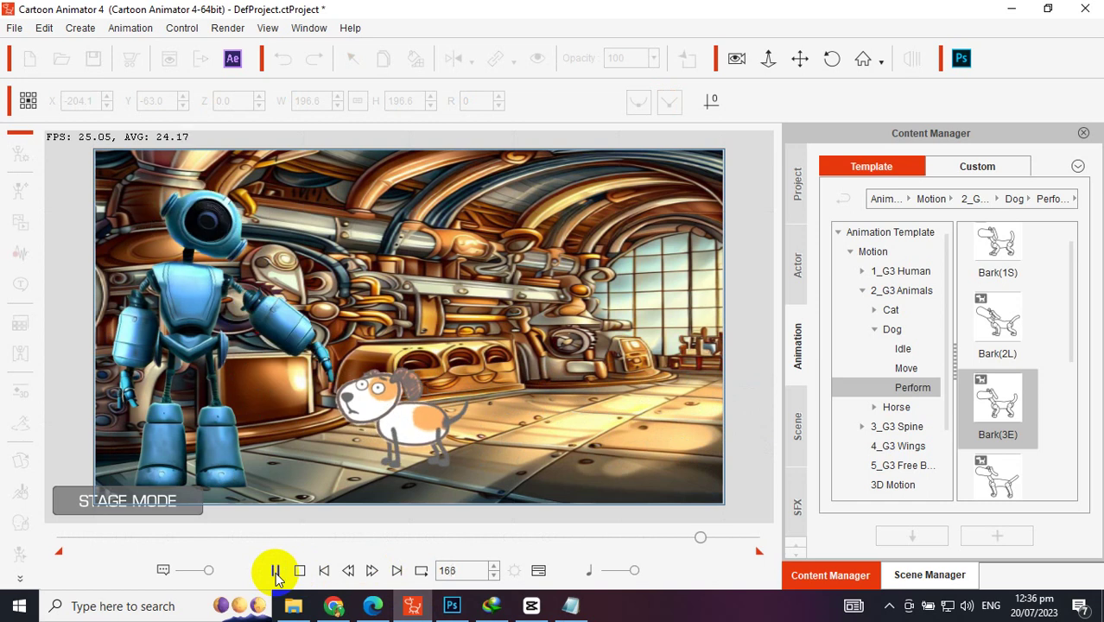
- In Notepad, leave a blank line and add the sentence "Here is the Post Processing."
{"action": "left_click", "coordinate": [571, 606]}
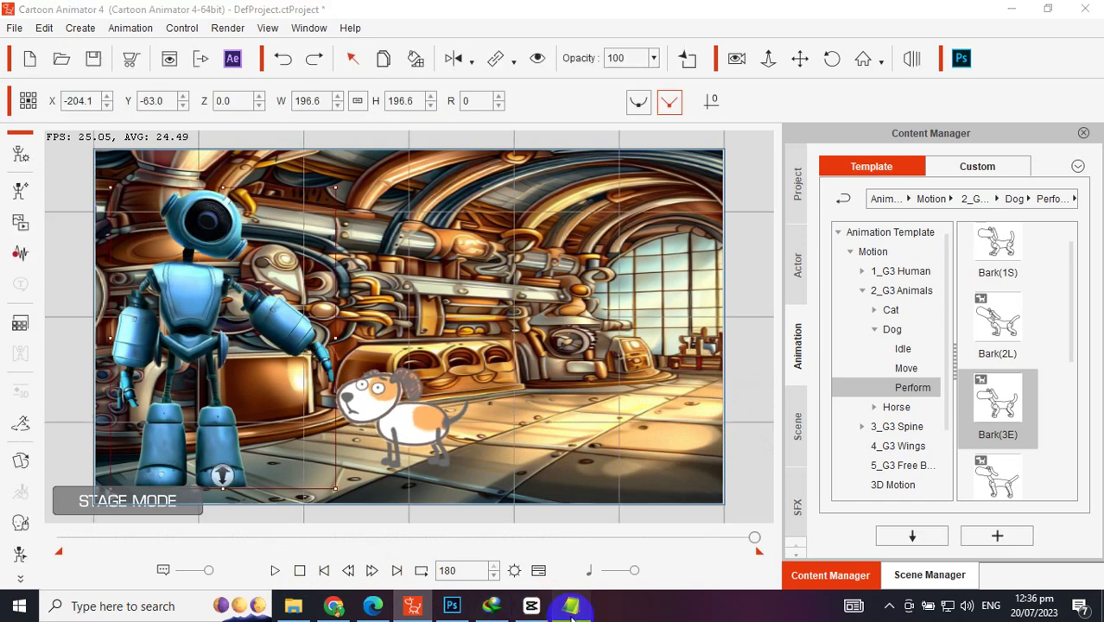
{"action": "key", "text": "Return"}
{"action": "key", "text": "Return"}
{"action": "type", "text": "Here is the Post Processing."}
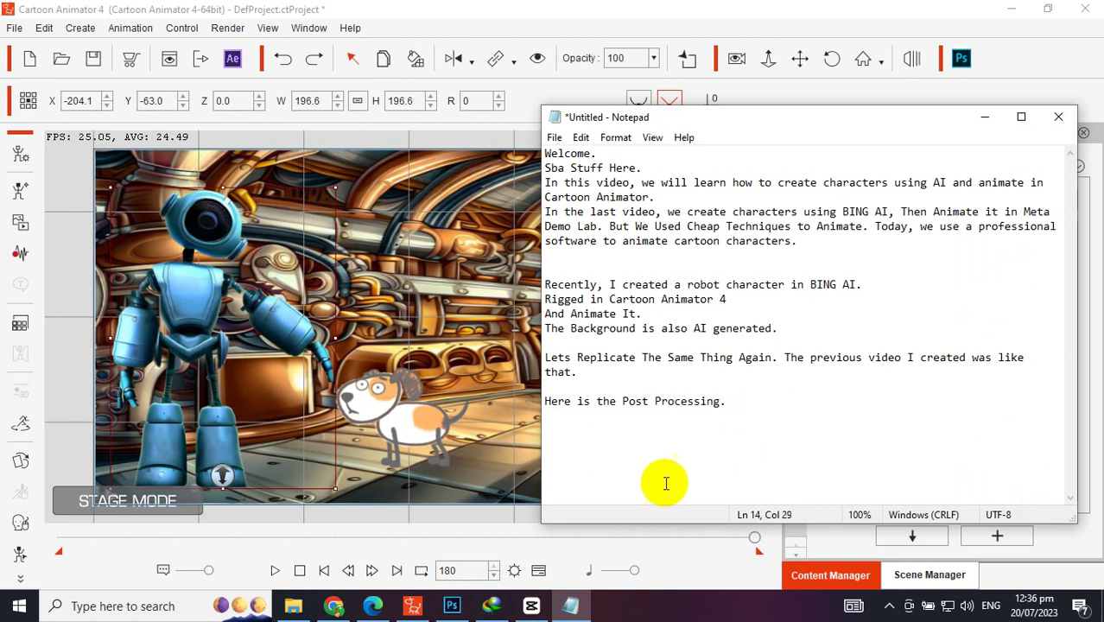
- Play the edited robot video in CapCut and add "And here is the final render." to the Notepad script
{"action": "left_click", "coordinate": [532, 606]}
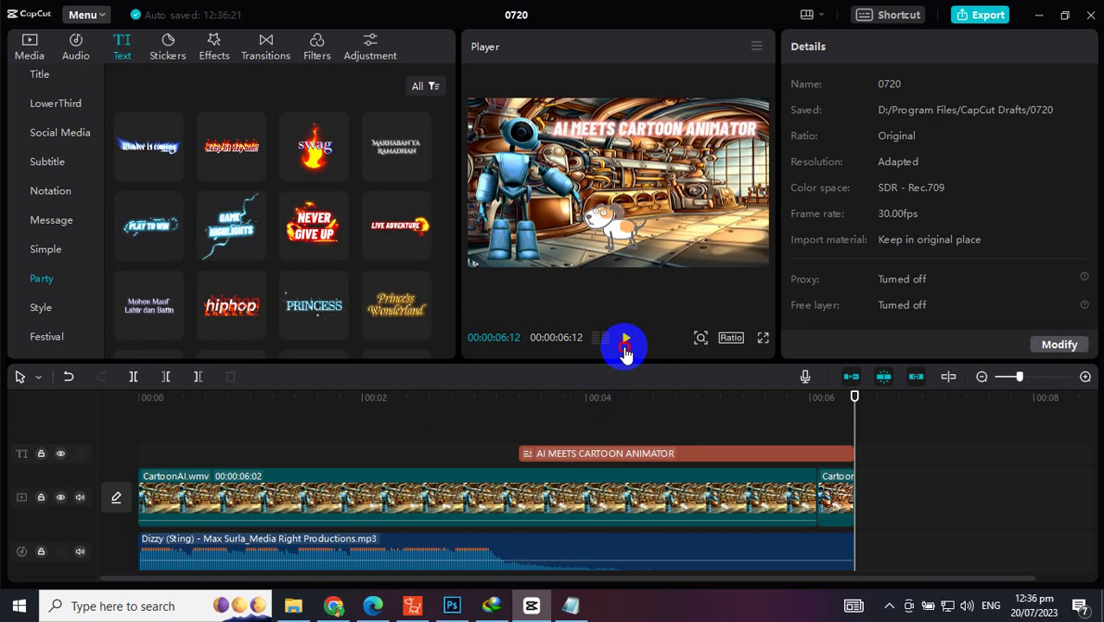
{"action": "left_click", "coordinate": [625, 346]}
{"action": "left_click", "coordinate": [570, 606]}
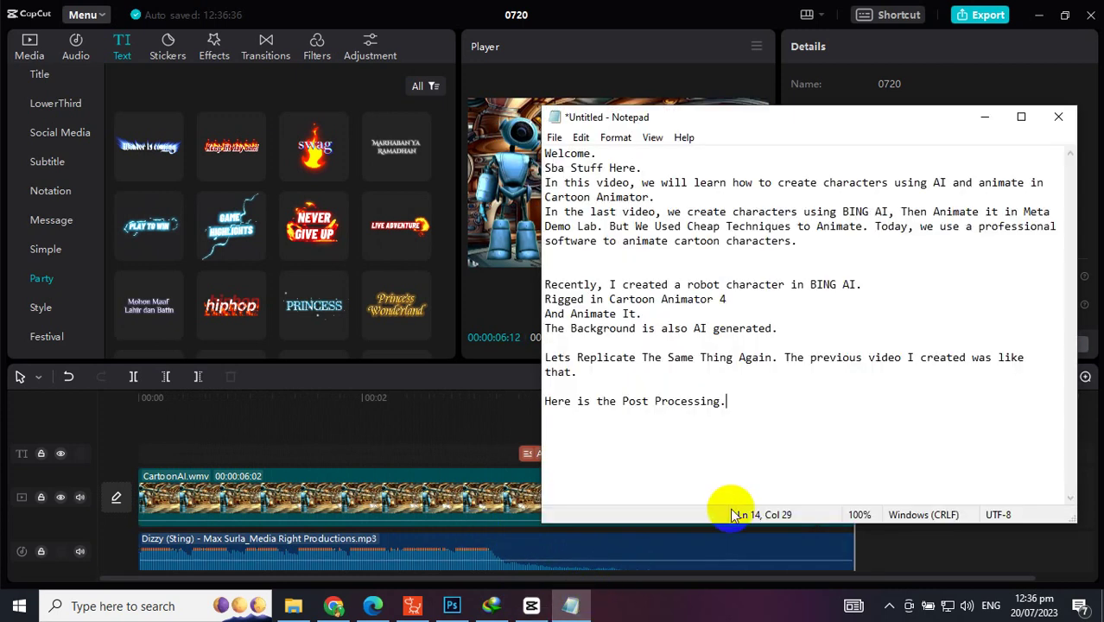
{"action": "type", "text": "And here is the final render."}
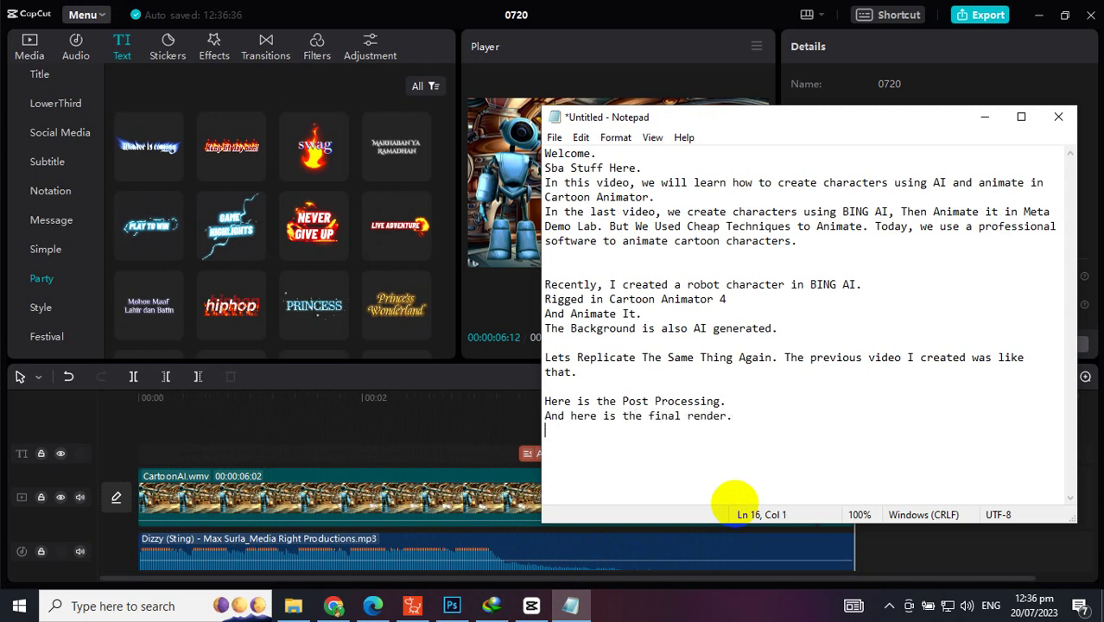
- In File Explorer, play the rendered video TestoPees.mp4 and close the player
{"action": "left_click", "coordinate": [292, 606]}
{"action": "double_click", "coordinate": [189, 198]}
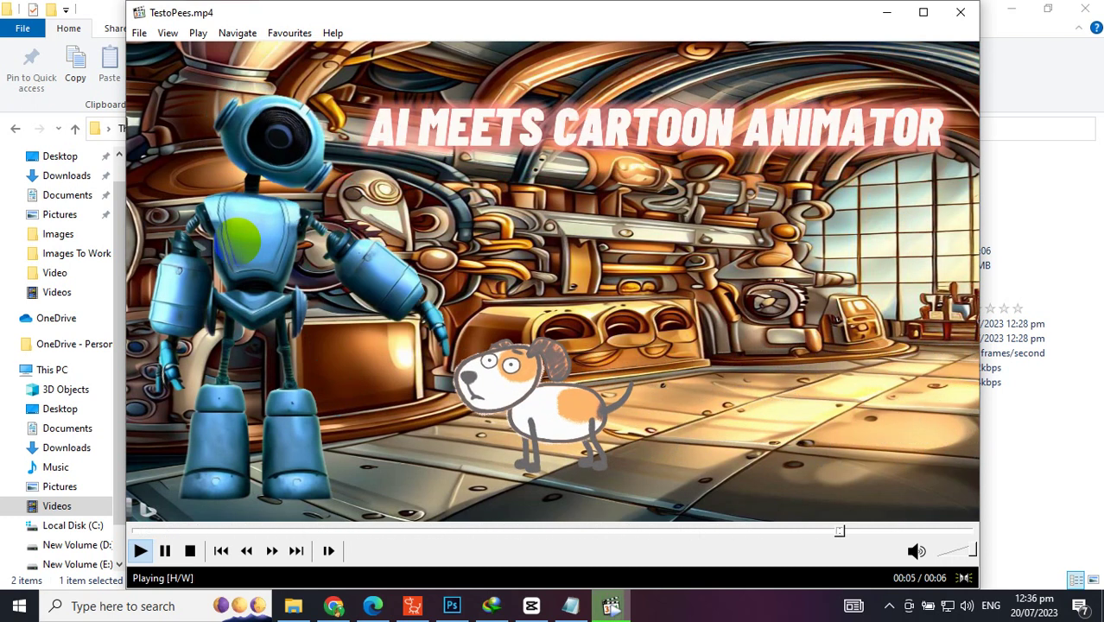
{"action": "left_click", "coordinate": [959, 12]}
- In Notepad, add the paragraph "That was just basic animation. Lets Replicate and learn how to do It."
{"action": "left_click", "coordinate": [558, 610]}
{"action": "key", "text": "Return"}
{"action": "type", "text": "That was just basic animation,"}
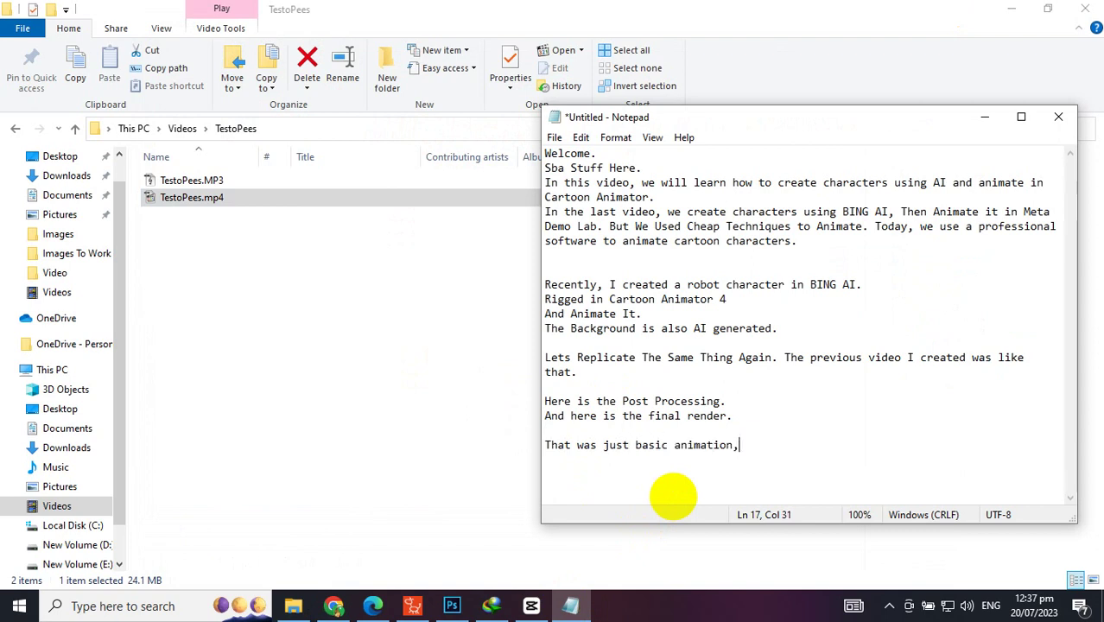
{"action": "key", "text": "BackSpace"}
{"action": "type", "text": ". Let"}
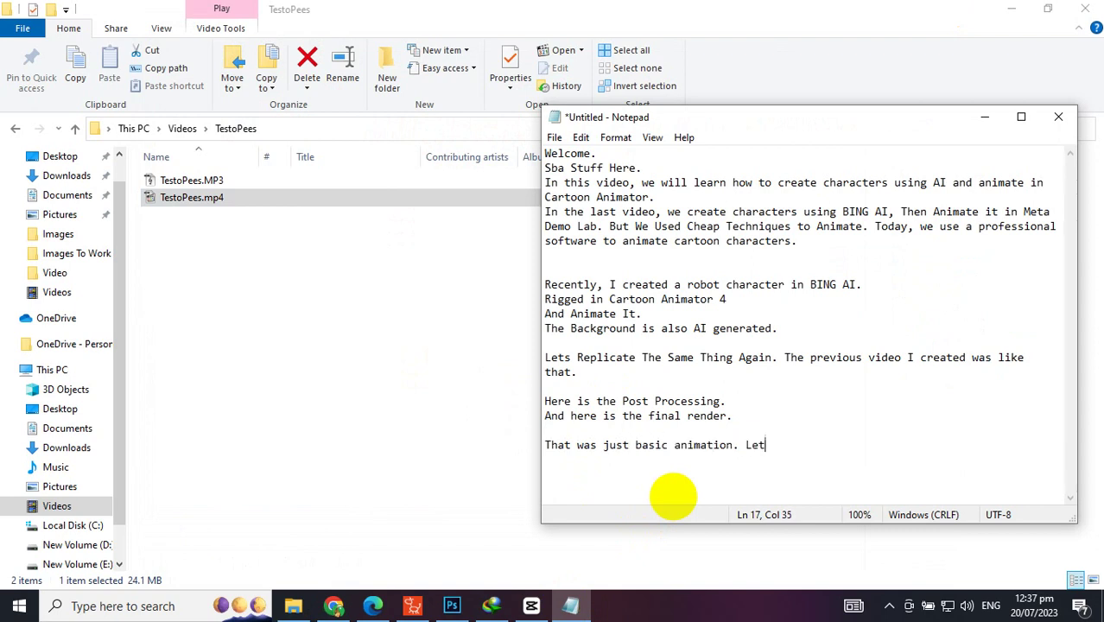
{"action": "type", "text": "s Replicate "}
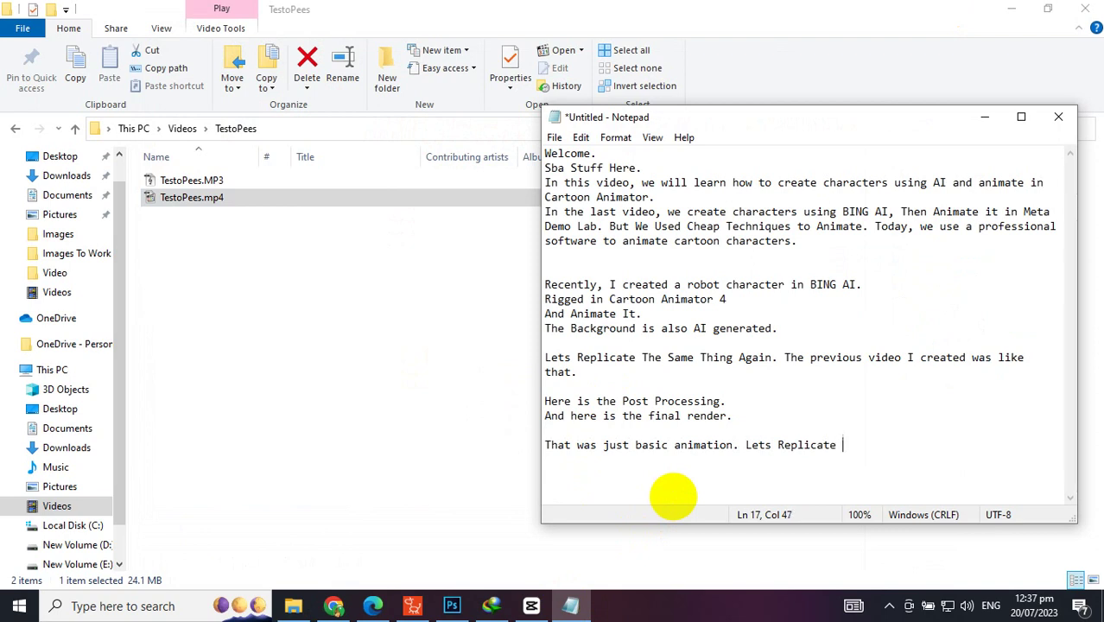
{"action": "type", "text": "and learn how doo do It."}
- Begin a new paragraph with "First of all" and save the document under the name Transcript
{"action": "key", "text": "Return"}
{"action": "key", "text": "Return"}
{"action": "key", "text": "Return"}
{"action": "type", "text": "First a"}
{"action": "type", "text": "f all"}
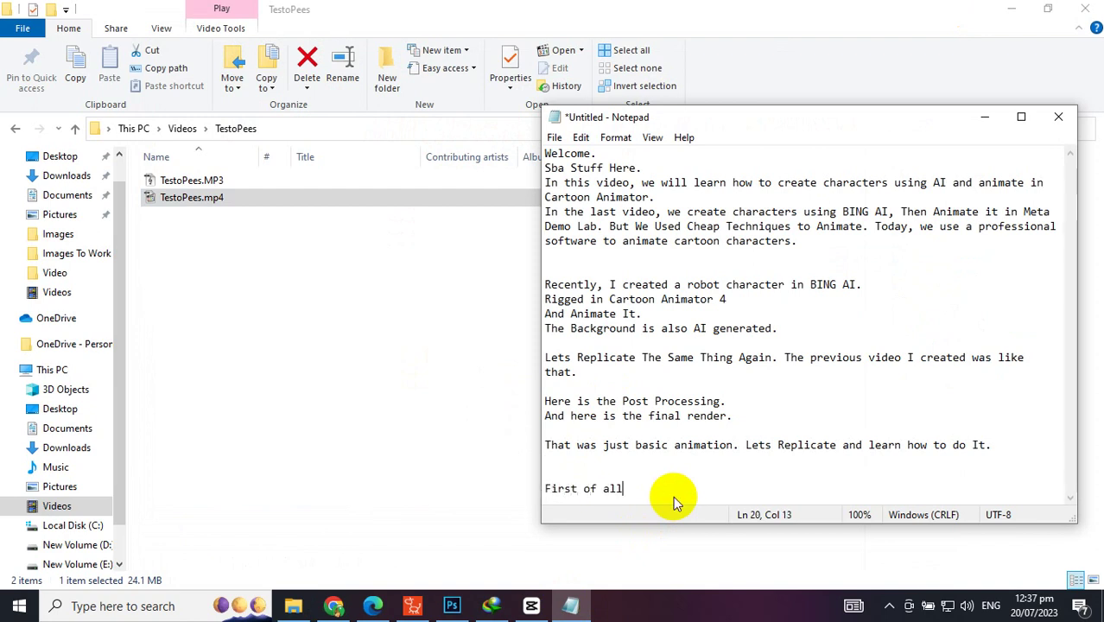
{"action": "key", "text": "ctrl+s"}
{"action": "type", "text": "Transcript"}
{"action": "key", "text": "Return"}
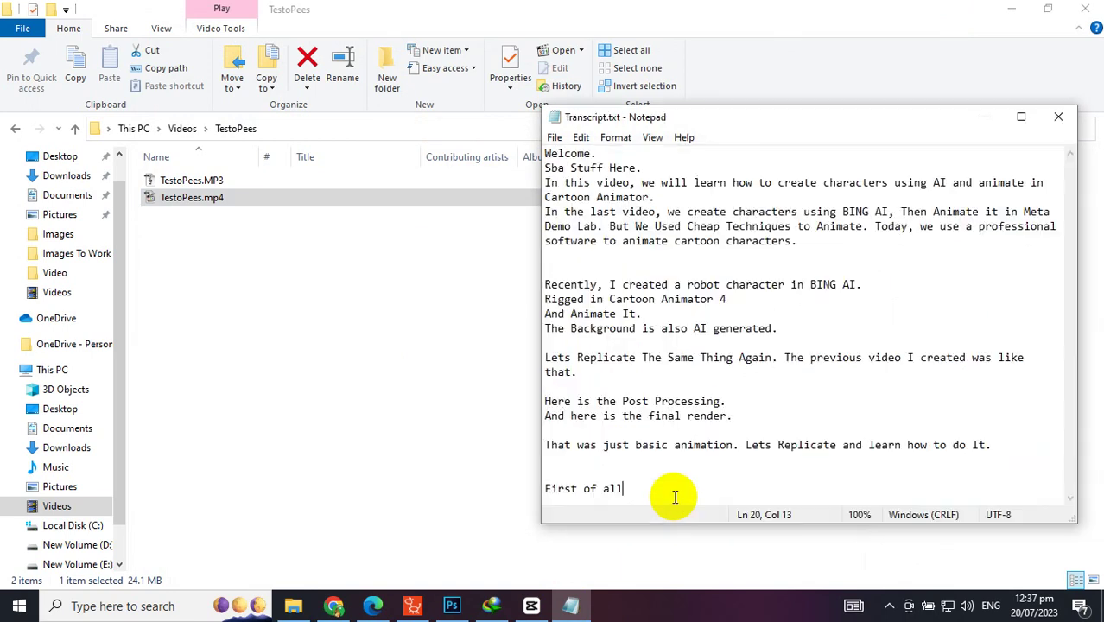
{"action": "key", "text": "ctrl+s"}
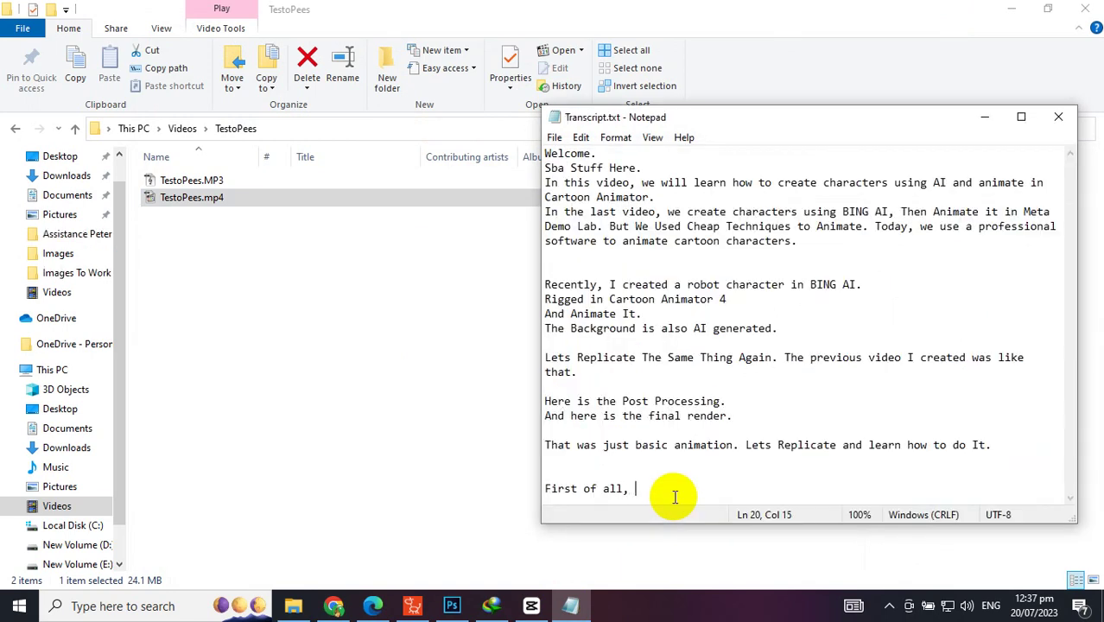
- Complete the sentence as "First of all, Go To BING AI, and Create a cartoon character using Prompt." and save the transcript
{"action": "type", "text": "Got"}
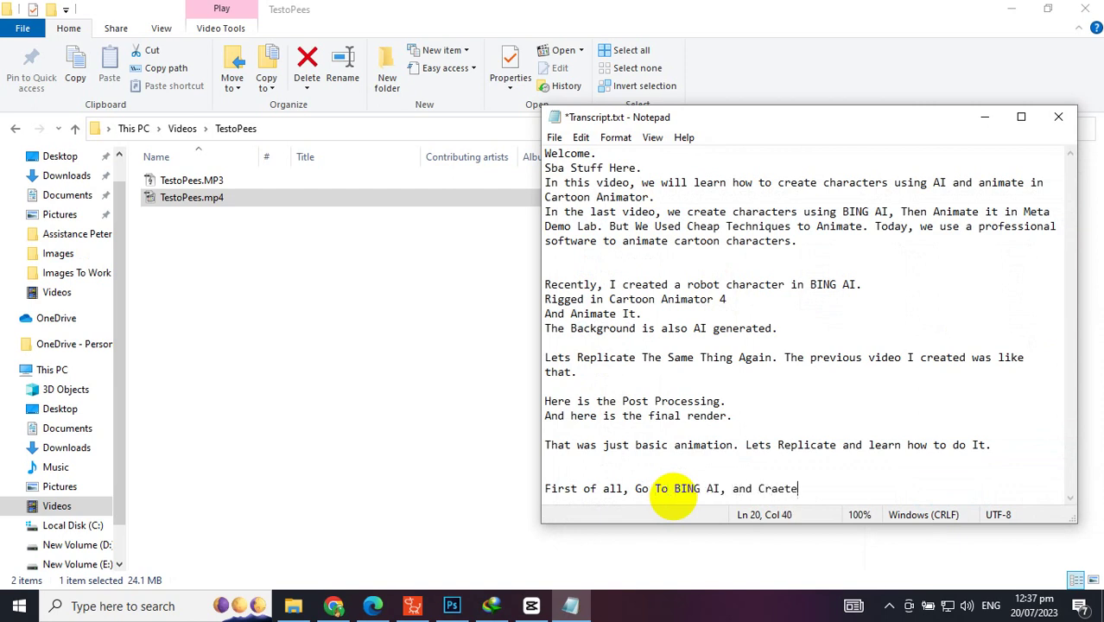
{"action": "type", "text": "arc"}
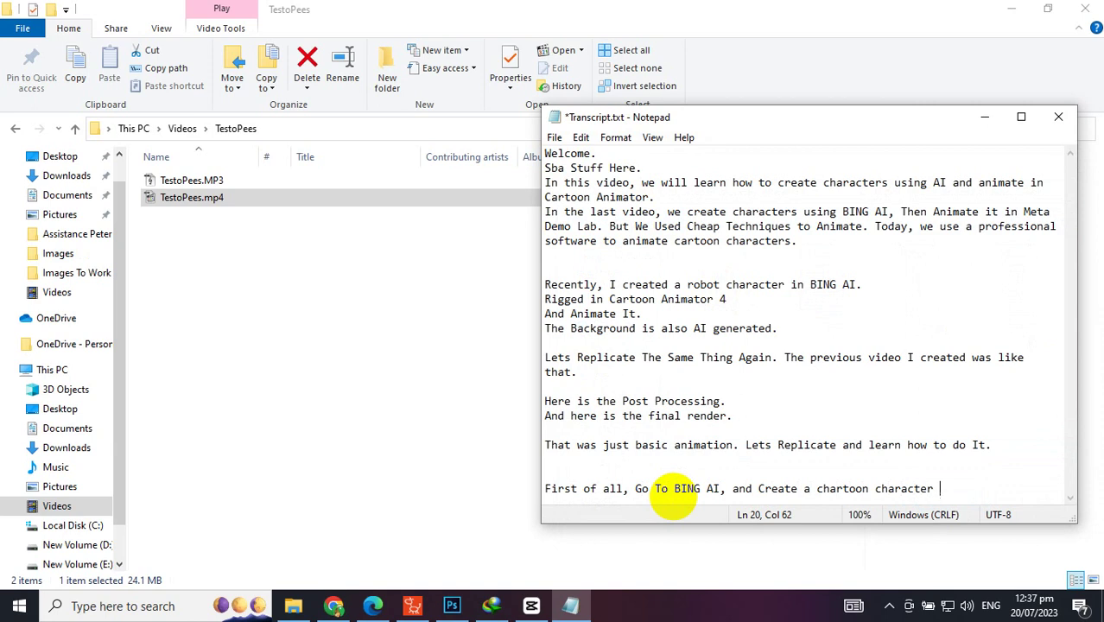
{"action": "key", "text": "BackSpace"}
{"action": "type", "text": "ng Prompt."}
{"action": "left_click", "coordinate": [829, 489]}
{"action": "key", "text": "BackSpace"}
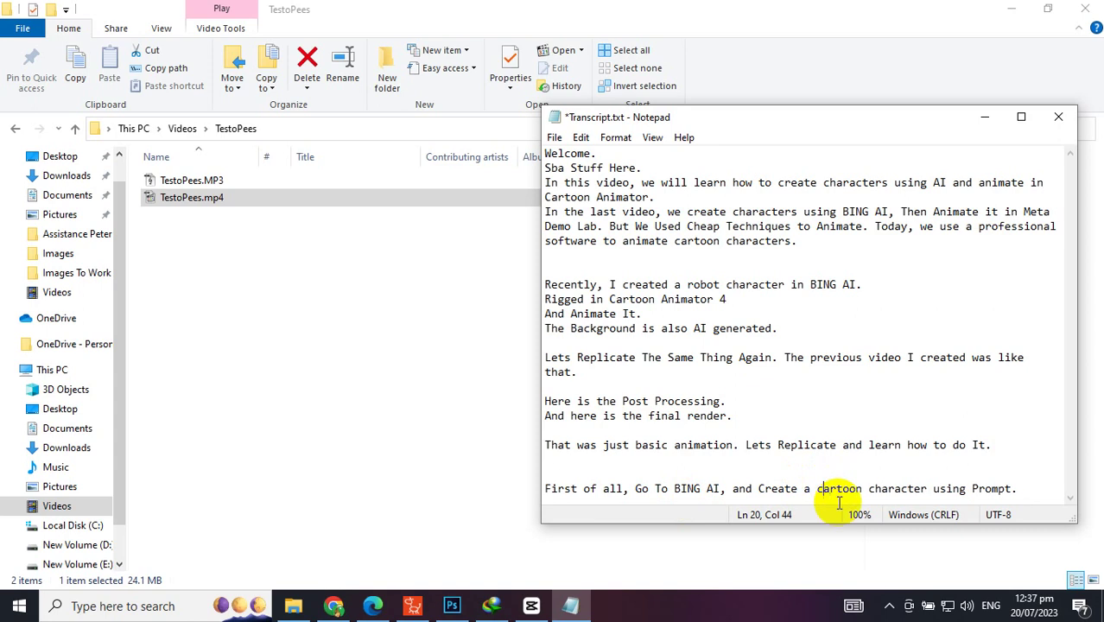
{"action": "key", "text": "Return"}
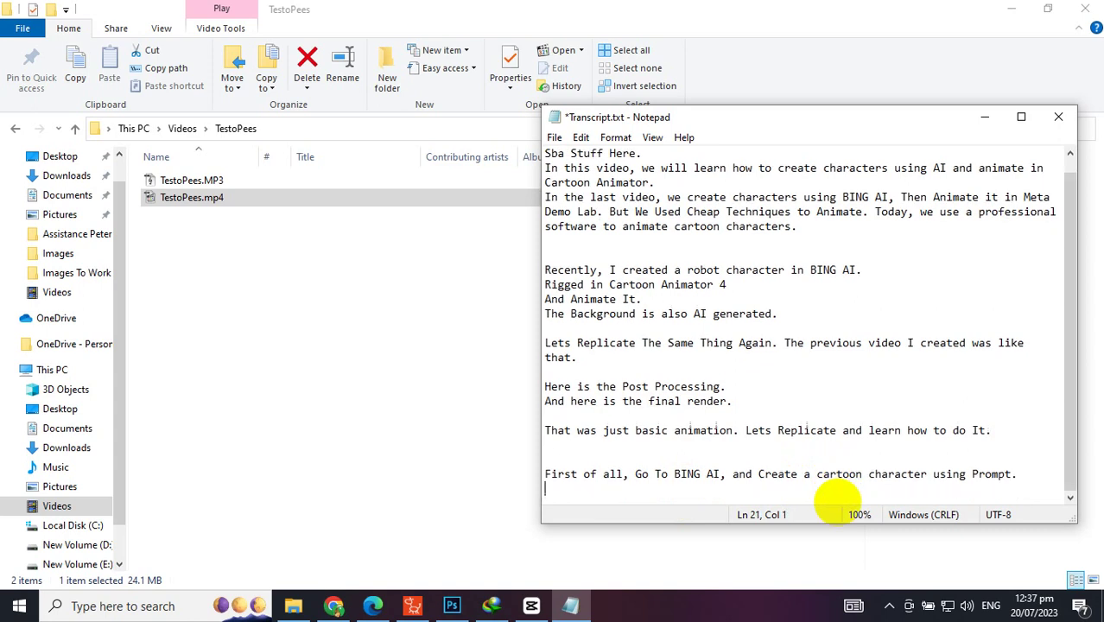
{"action": "key", "text": "Return"}
{"action": "key", "text": "ctrl+s"}
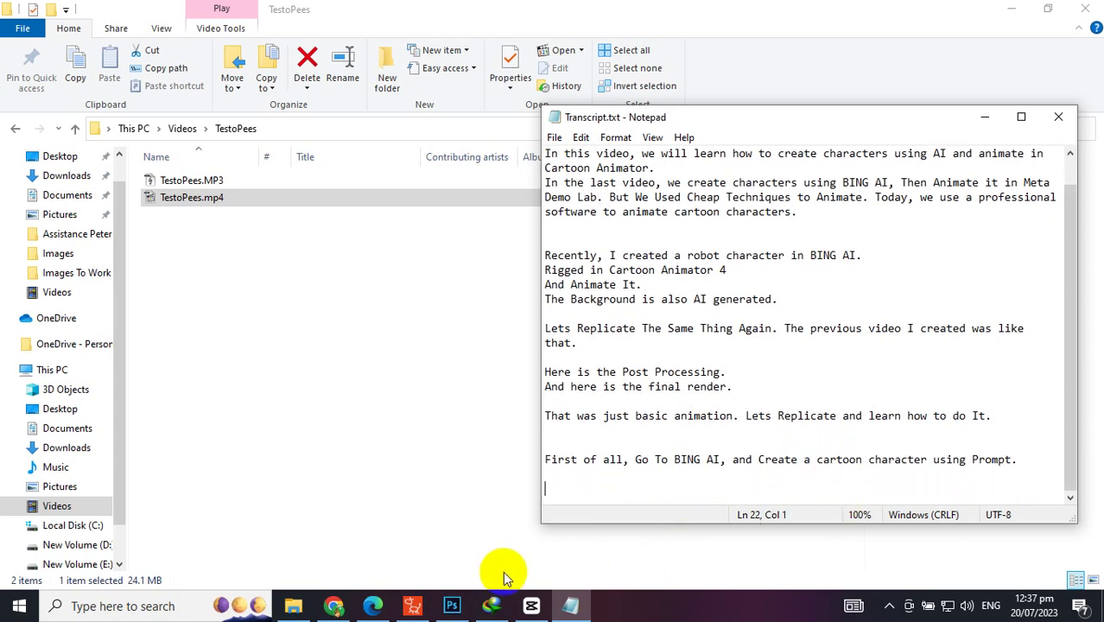
- Switch to Bing chat in Edge and enter the prompt "Create a cartoon character of a boy in t pose." without sending it
{"action": "left_click", "coordinate": [372, 605]}
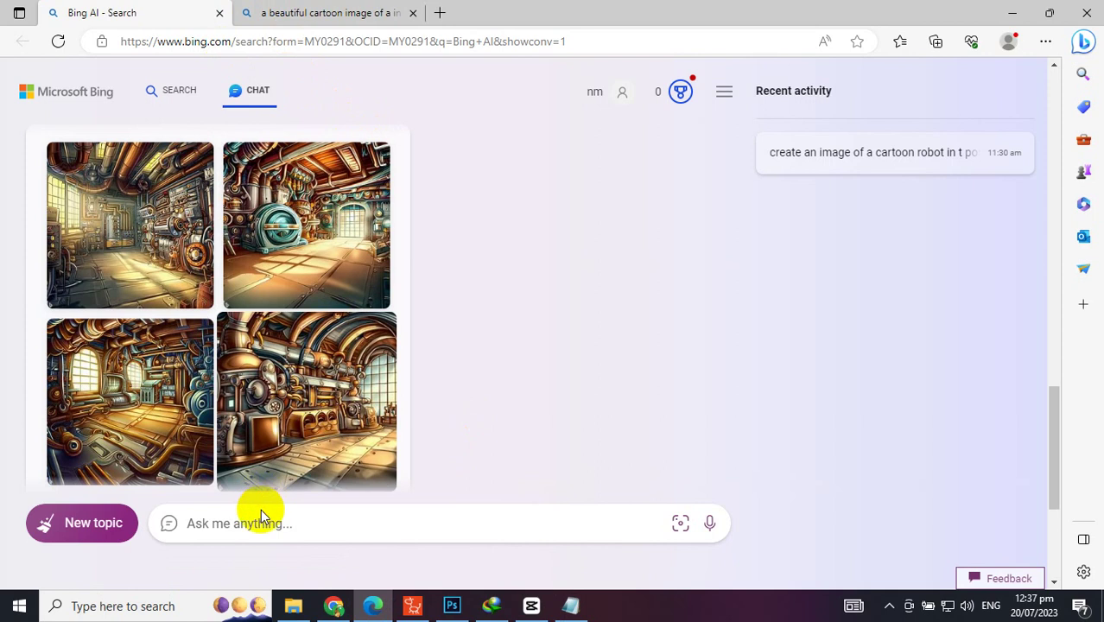
{"action": "left_click", "coordinate": [261, 506]}
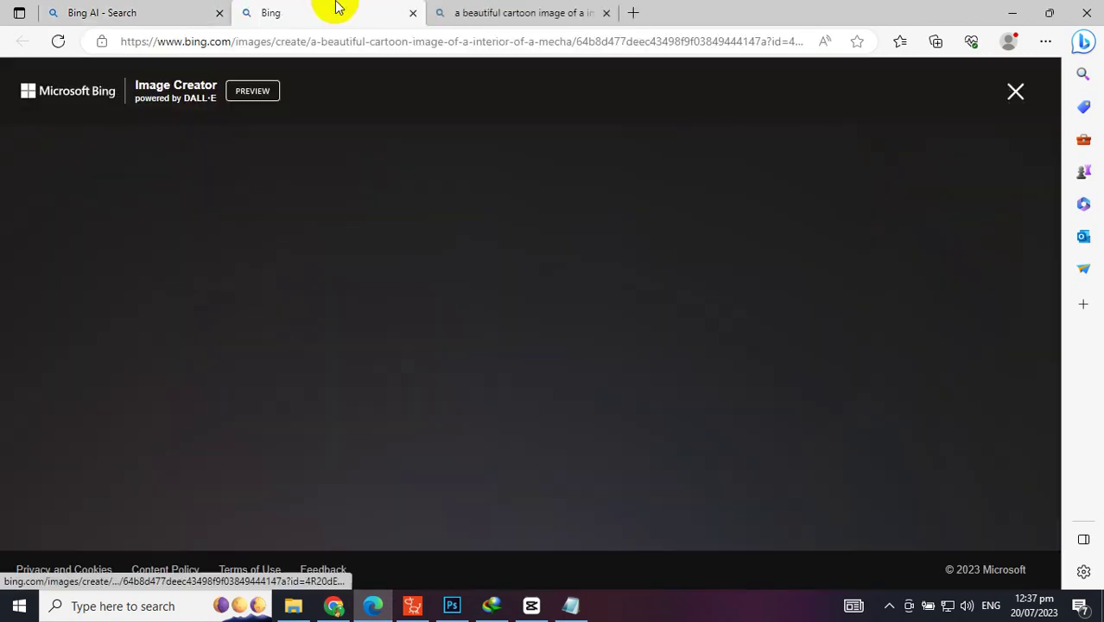
{"action": "left_click", "coordinate": [413, 12]}
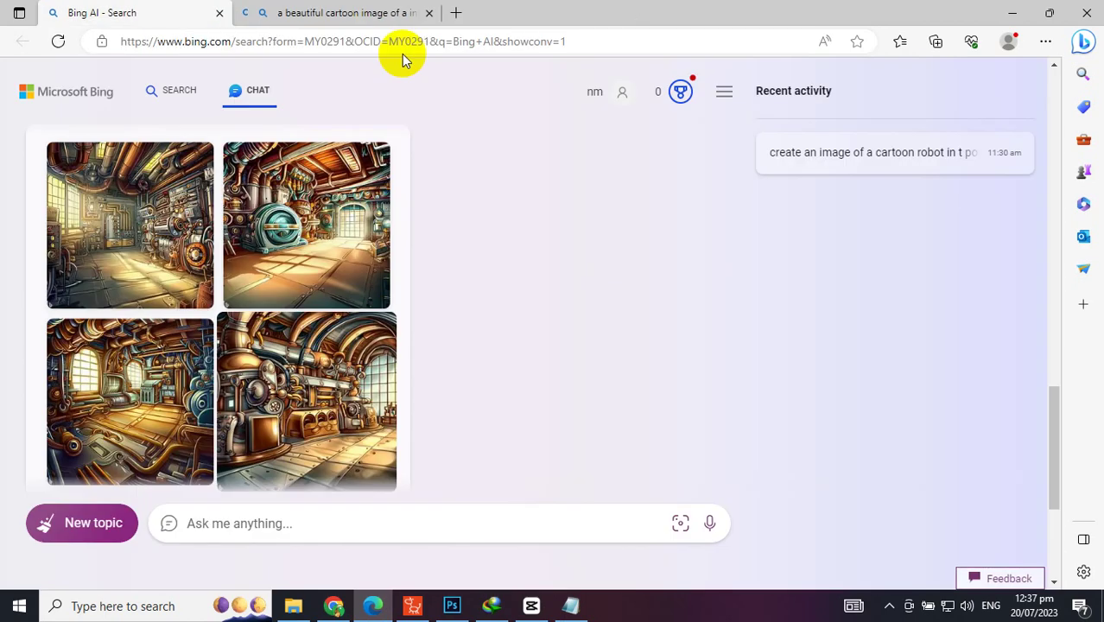
{"action": "left_click_drag", "start_coordinate": [1054, 424], "coordinate": [1045, 537]}
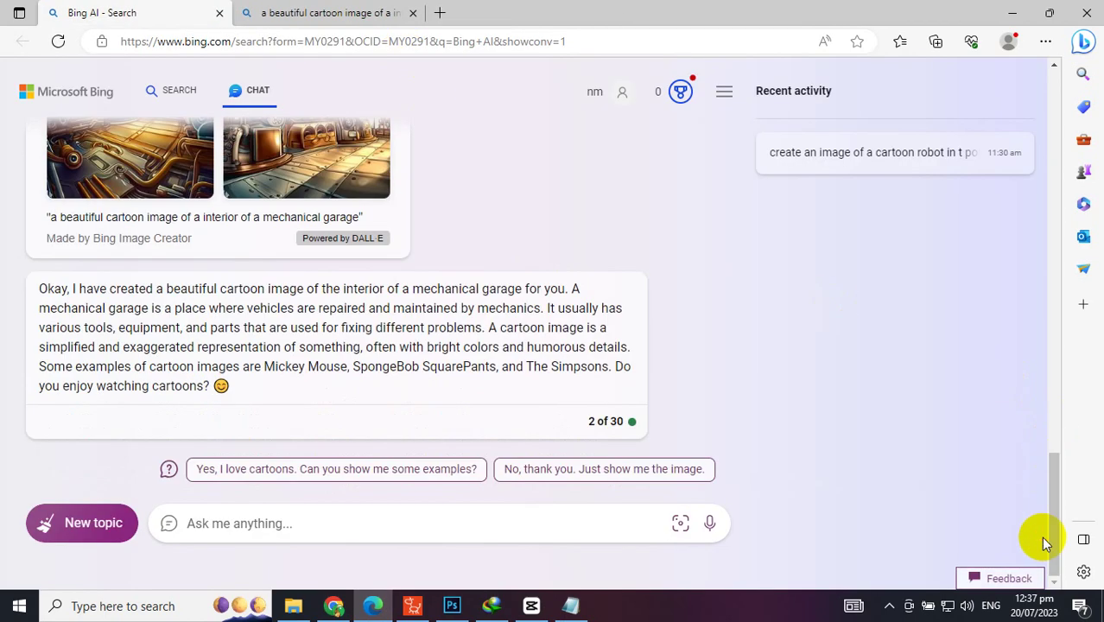
{"action": "left_click", "coordinate": [412, 510]}
{"action": "type", "text": "Creaet"}
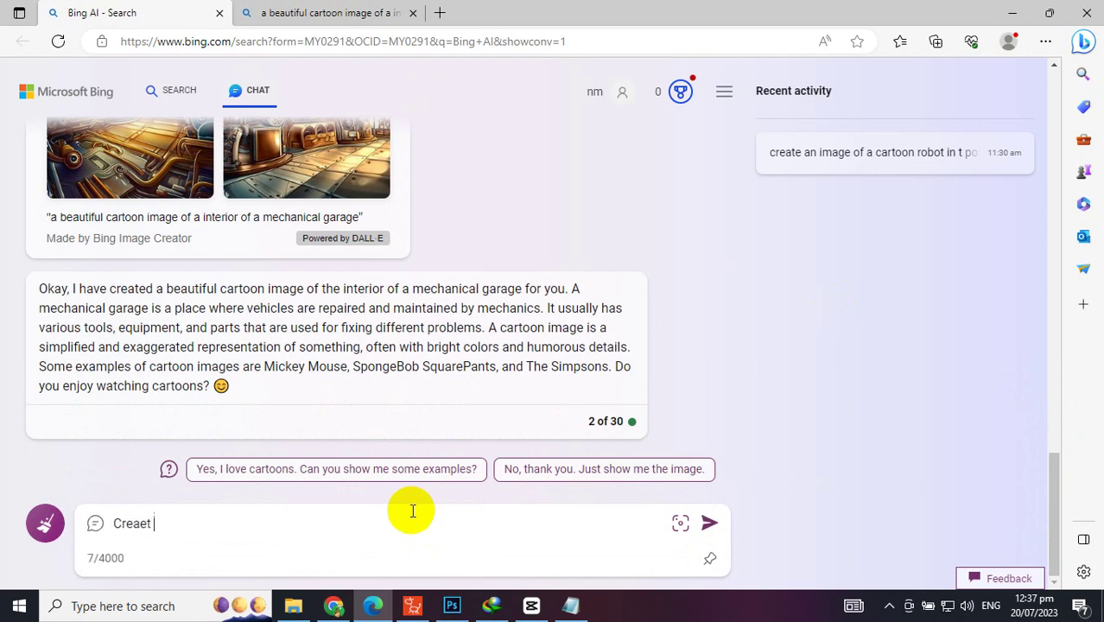
{"action": "key", "text": "BackSpace"}
{"action": "type", "text": "te a chartoon char"}
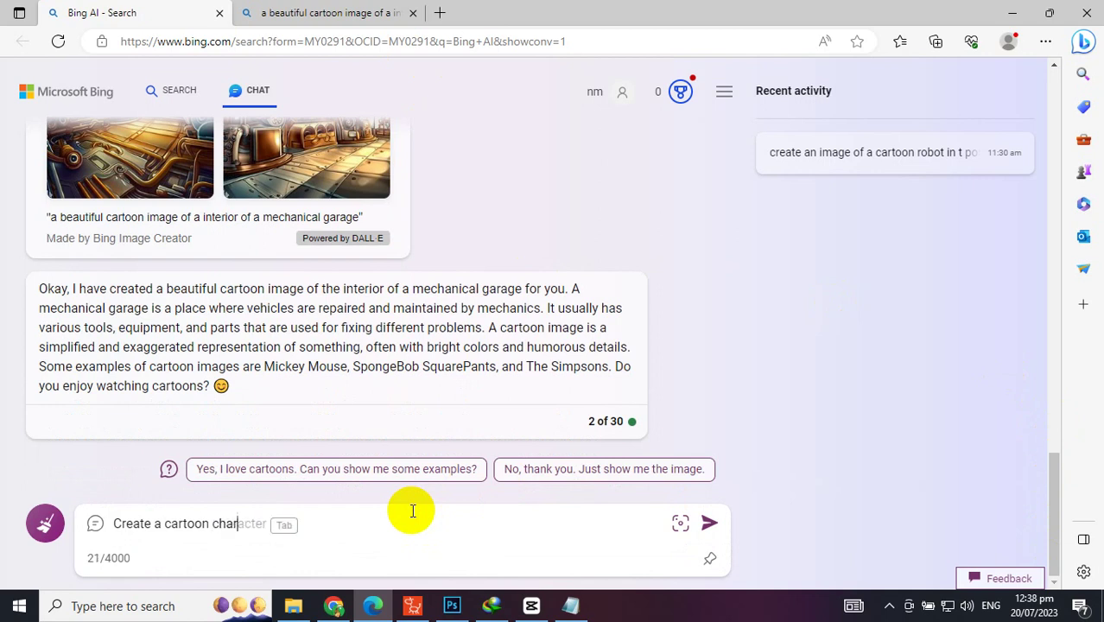
{"action": "type", "text": "acter of a boy in t pose."}
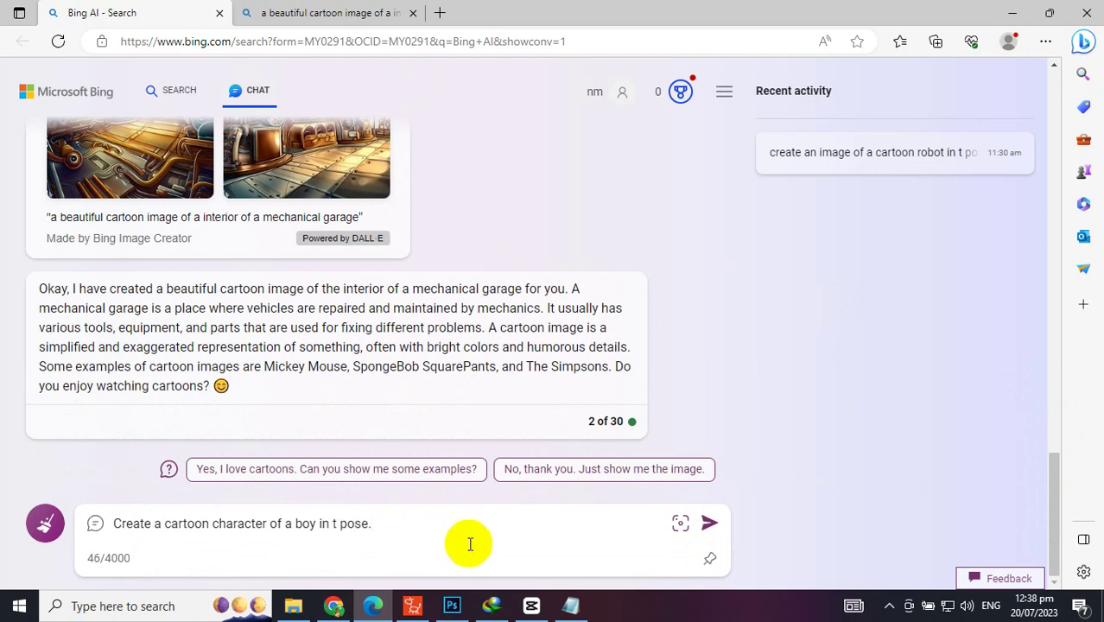
- In Notepad, add "Tpose is a concept used by artists for quick modeling, and rigging of characters. lets add more variety to prompt."
{"action": "left_click", "coordinate": [571, 605]}
{"action": "type", "text": "Tpos"}
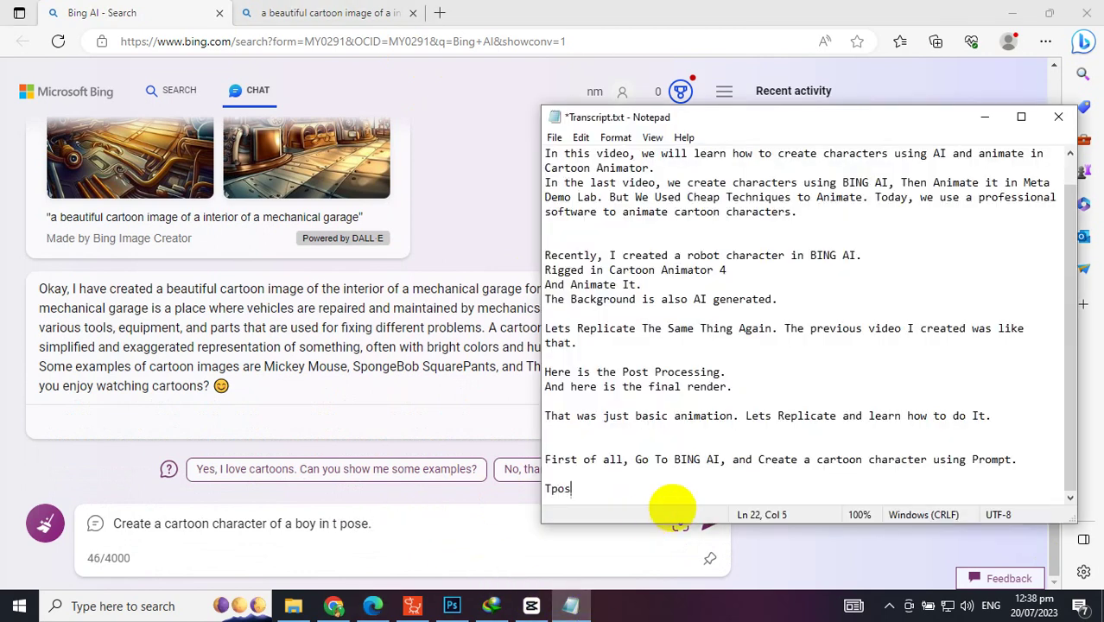
{"action": "type", "text": "e is a concept used by artists for quick modeling, and rigging "}
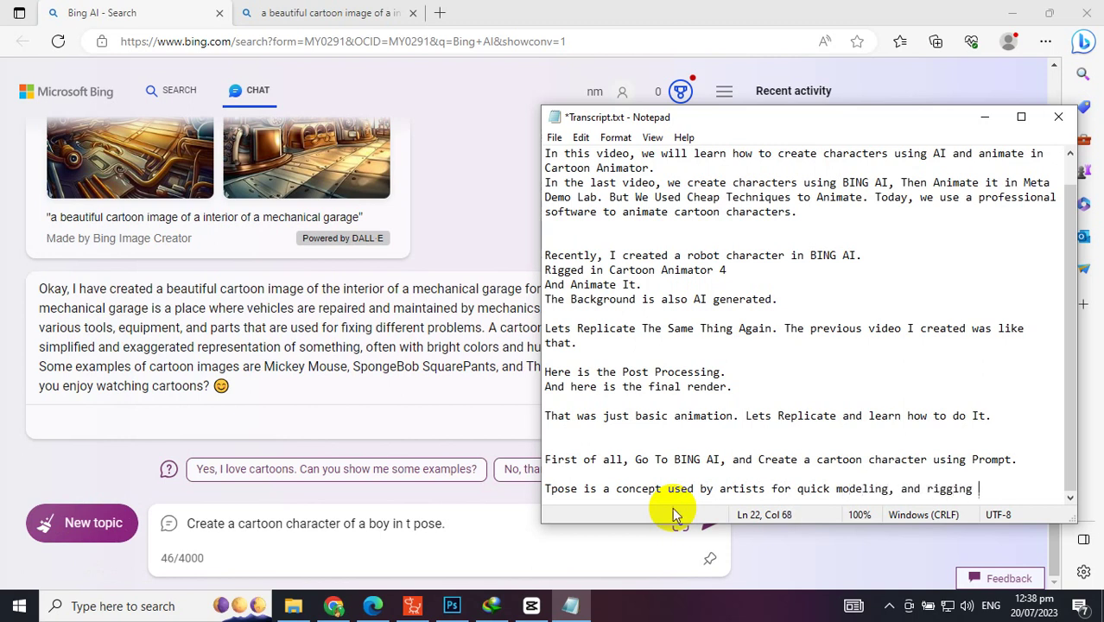
{"action": "type", "text": "of characters."}
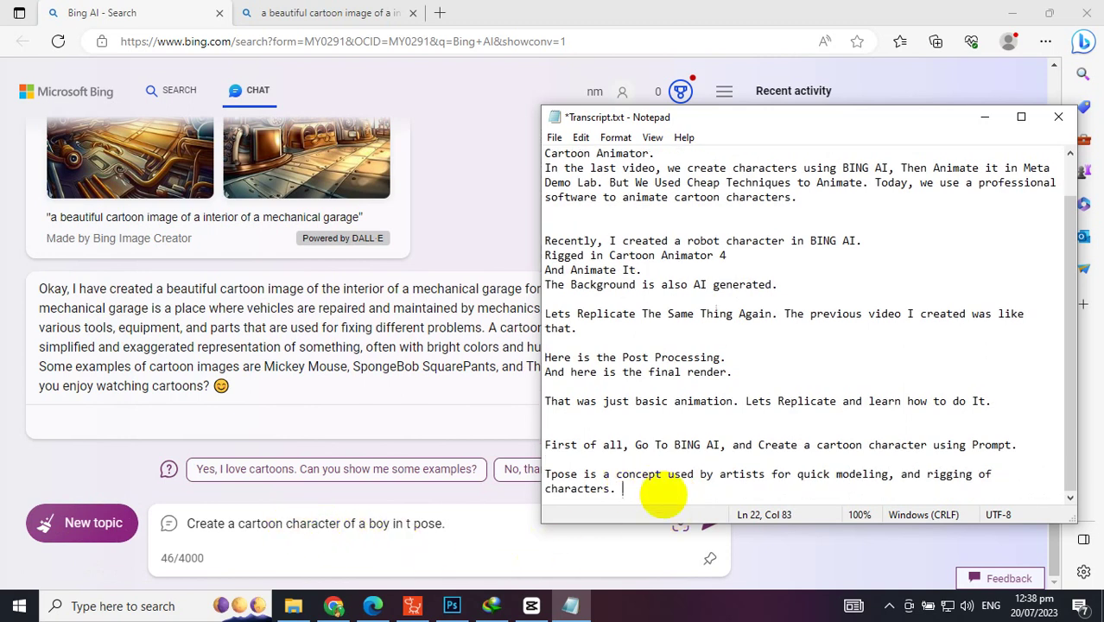
{"action": "type", "text": " lets add more variety to prompt"}
{"action": "key", "text": "BackSpace"}
{"action": "type", "text": "."}
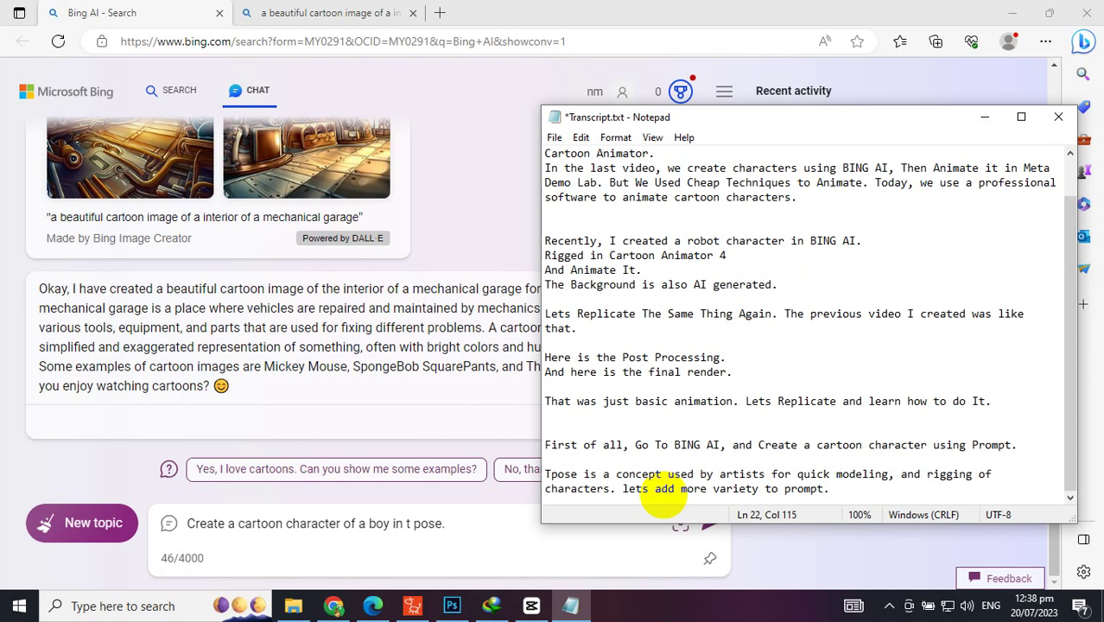
- Add "pakistani" before "boy" in the Bing chat prompt and submit it to generate the images
{"action": "double_click", "coordinate": [362, 524]}
{"action": "key", "text": "Left"}
{"action": "key", "text": "Left"}
{"action": "type", "text": "pakistan"}
{"action": "type", "text": "i"}
{"action": "key", "text": "Return"}
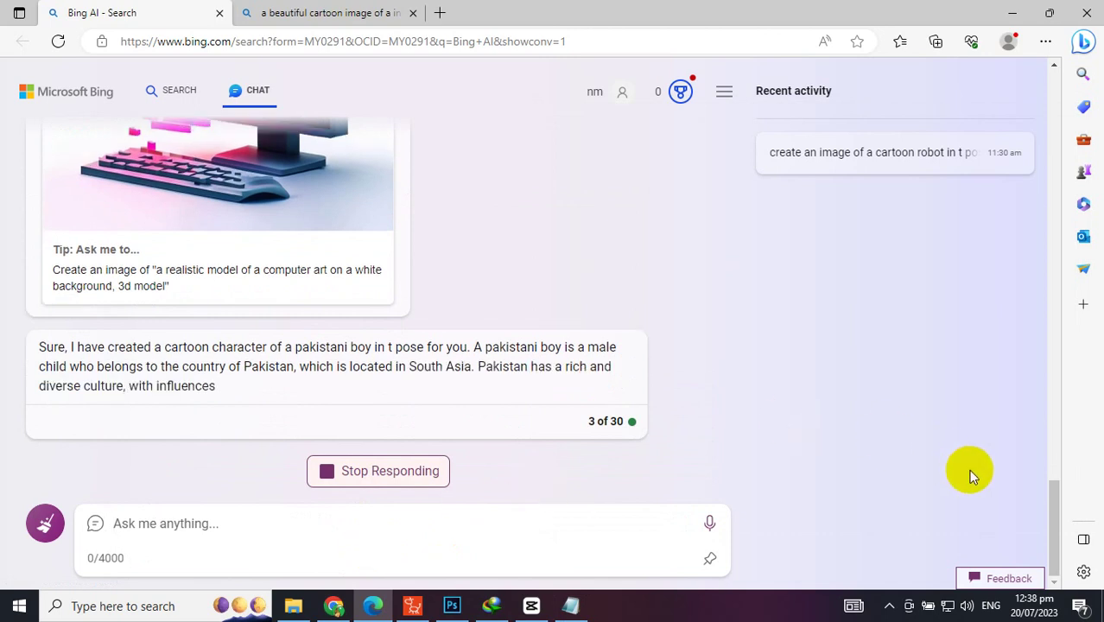
- Open the generated image of the boy in a green beret and dark green vest in a new tab
{"action": "left_click_drag", "start_coordinate": [1048, 506], "coordinate": [1050, 474]}
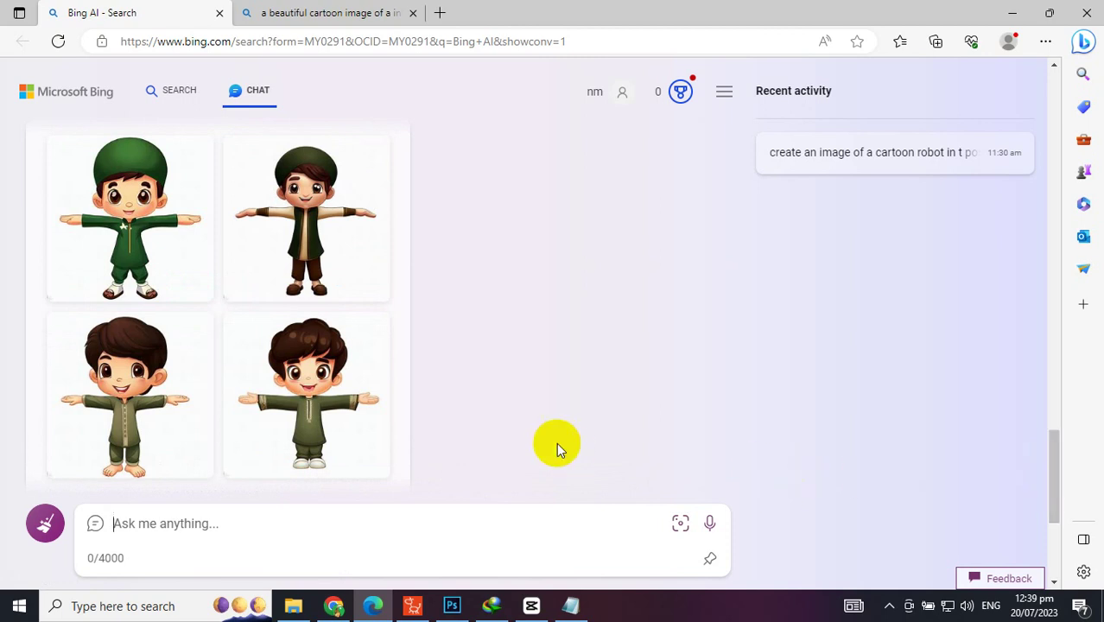
{"action": "right_click", "coordinate": [328, 227]}
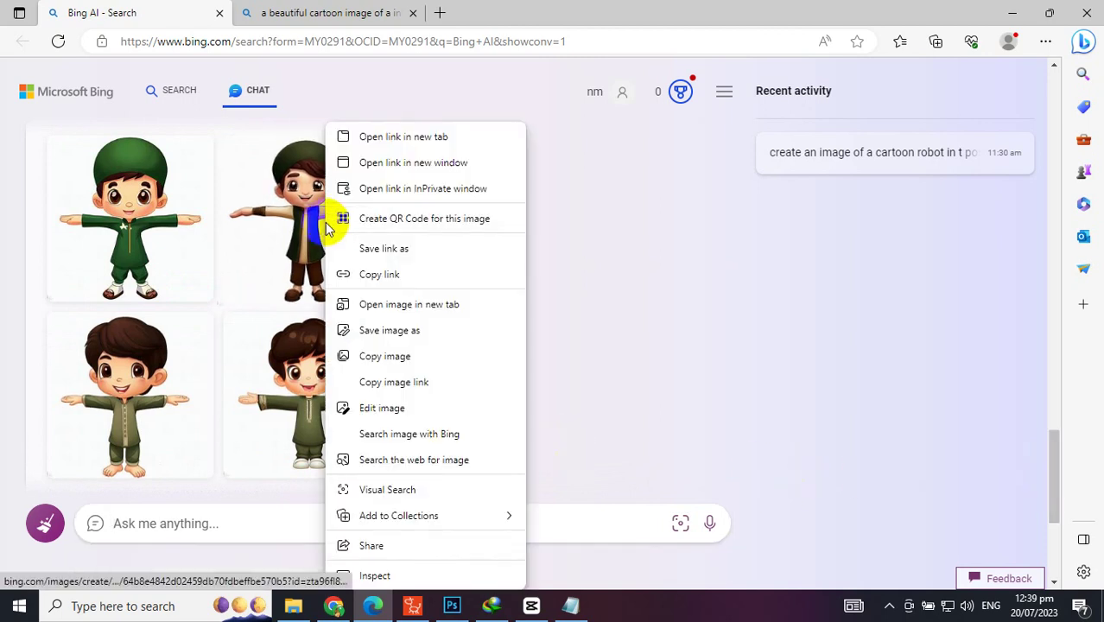
{"action": "left_click", "coordinate": [393, 136]}
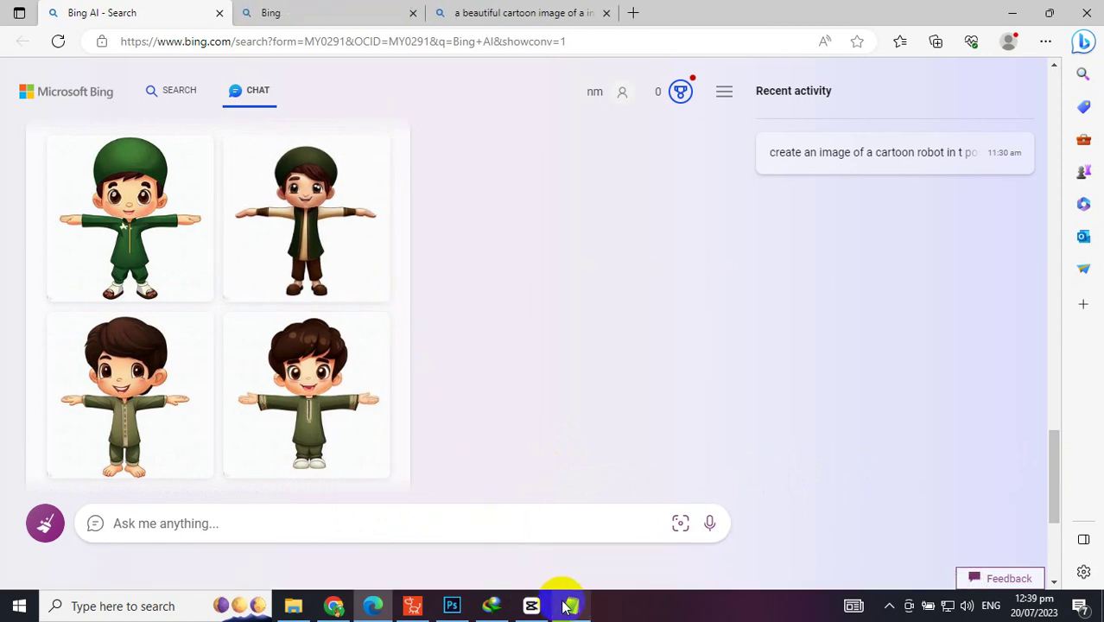
- In Notepad, add "Make sure the lets are wide, otherwise, you need to do lots of photoshop thing." and save the transcript
{"action": "left_click", "coordinate": [566, 604]}
{"action": "key", "text": "Return"}
{"action": "key", "text": "Return"}
{"action": "type", "text": "Make sure the lets are wide,"}
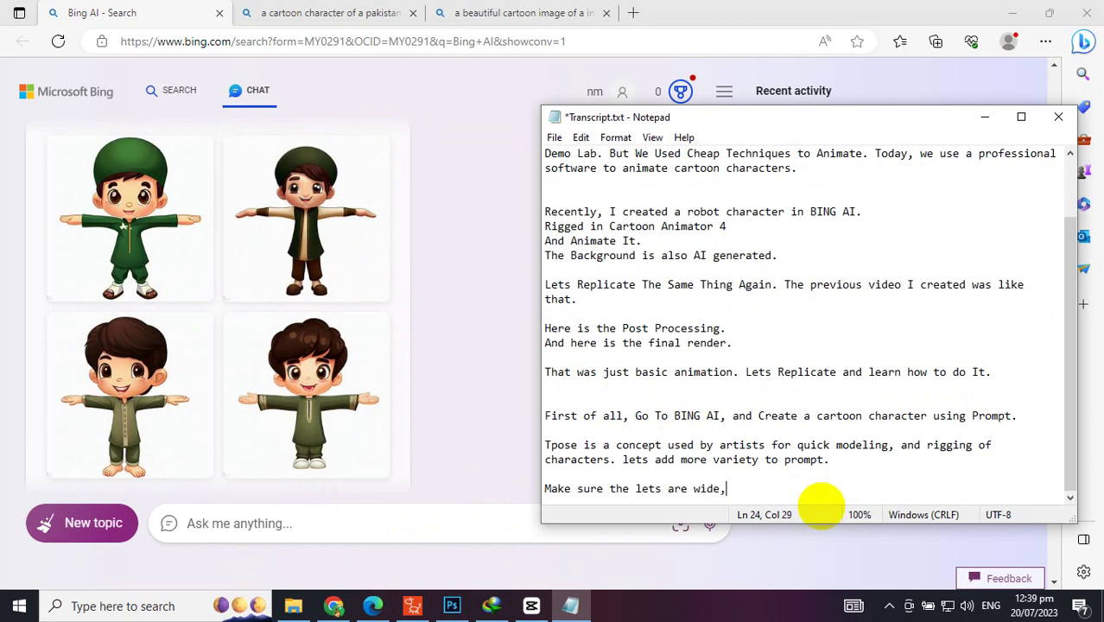
{"action": "type", "text": " other ise, you need to do lo"}
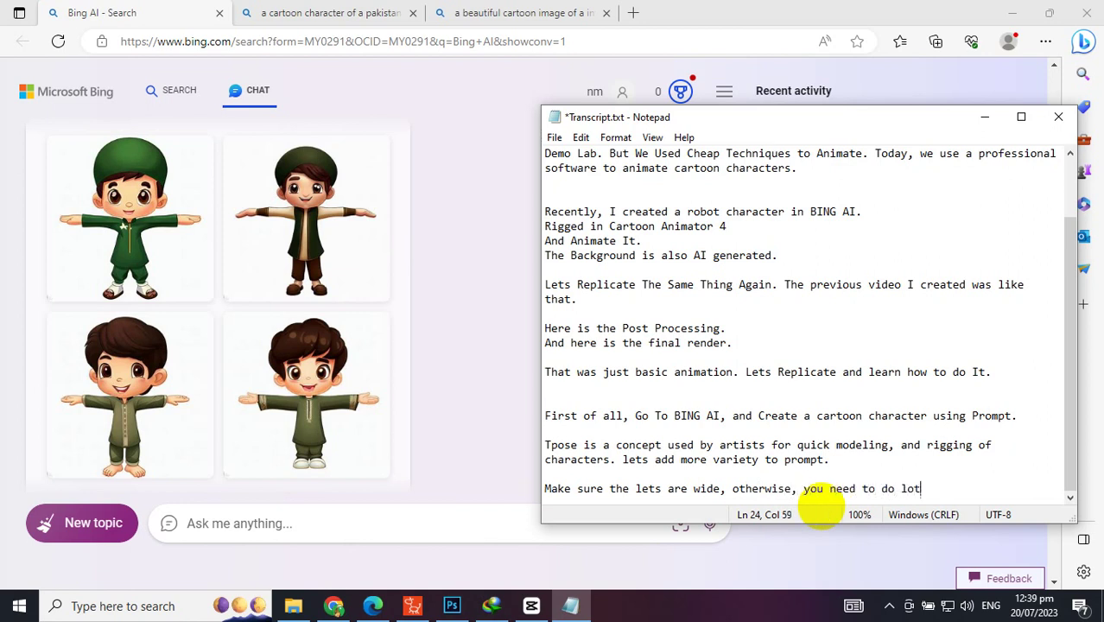
{"action": "type", "text": "to"}
{"action": "type", "text": "shop thing."}
{"action": "key", "text": "Return"}
{"action": "key", "text": "Return"}
{"action": "key", "text": "ctrl+s"}
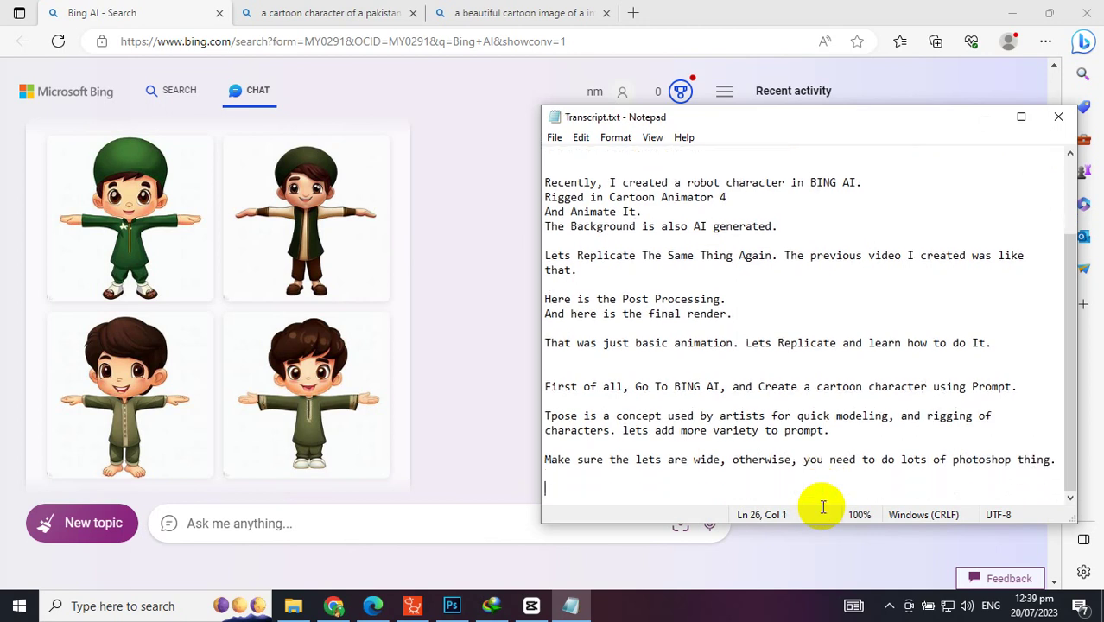
- Return to Edge, show the opened Pakistani boy image, and close the tab with the older beautiful cartoon image
{"action": "left_click", "coordinate": [491, 10]}
{"action": "left_click", "coordinate": [364, 9]}
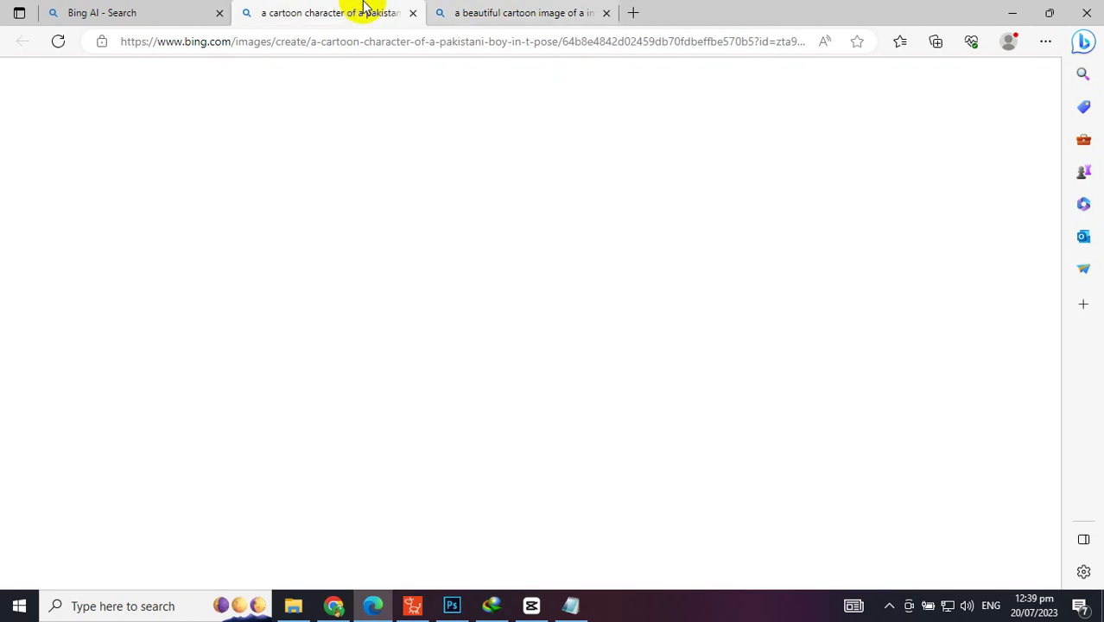
{"action": "middle_click", "coordinate": [523, 10]}
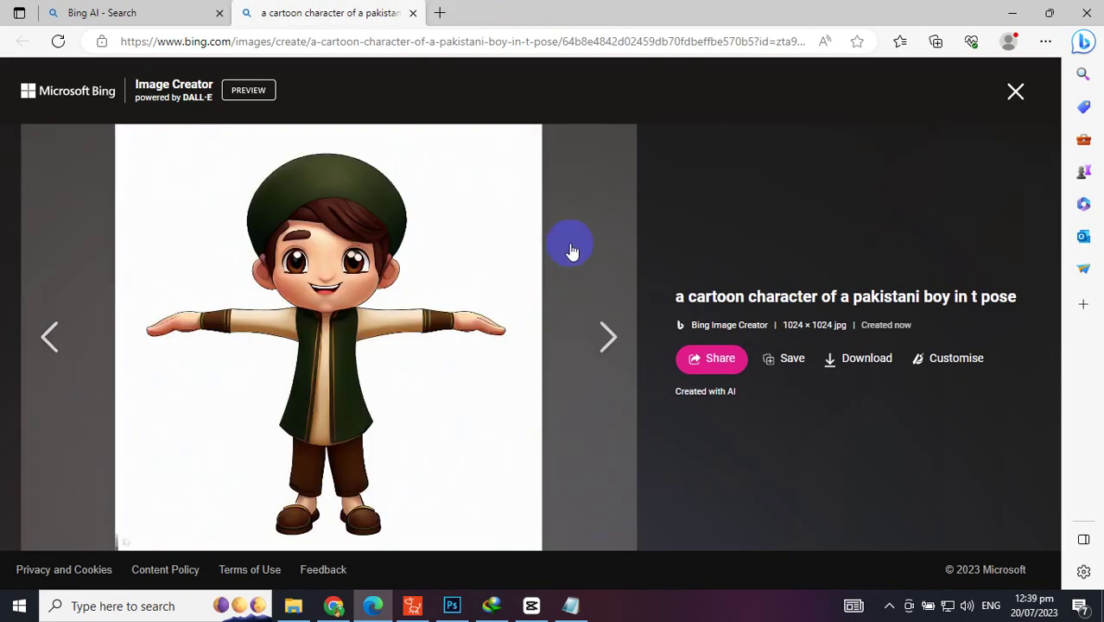
- Add "Here We have a cartoon character, download it." to the Notepad transcript and download the boy image from Bing Image Creator
{"action": "left_click", "coordinate": [570, 608]}
{"action": "type", "text": "H"}
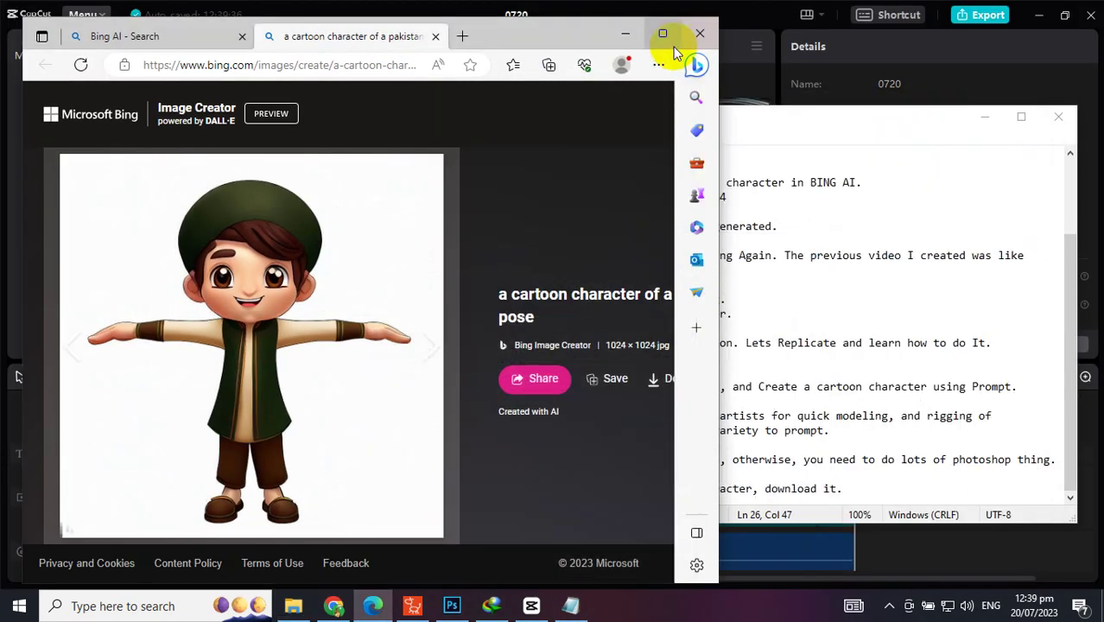
{"action": "left_click", "coordinate": [667, 36]}
{"action": "left_click", "coordinate": [851, 363]}
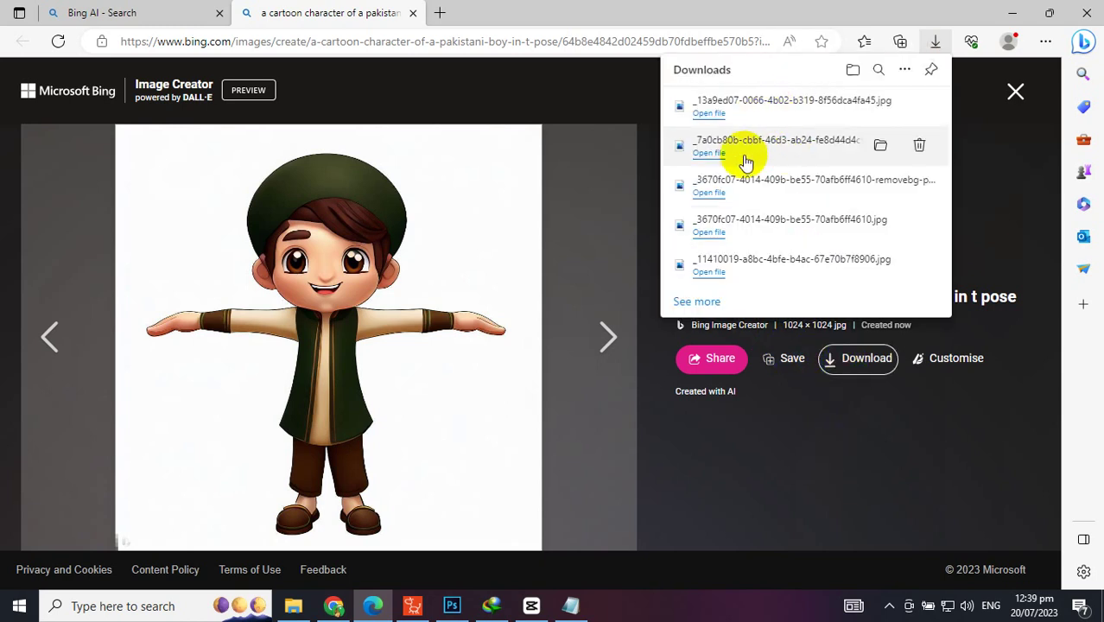
- In Notepad, add "Now, we need to remove its background. There are two ways:" and a separate line "Using AI:", and save the transcript
{"action": "left_click", "coordinate": [570, 606]}
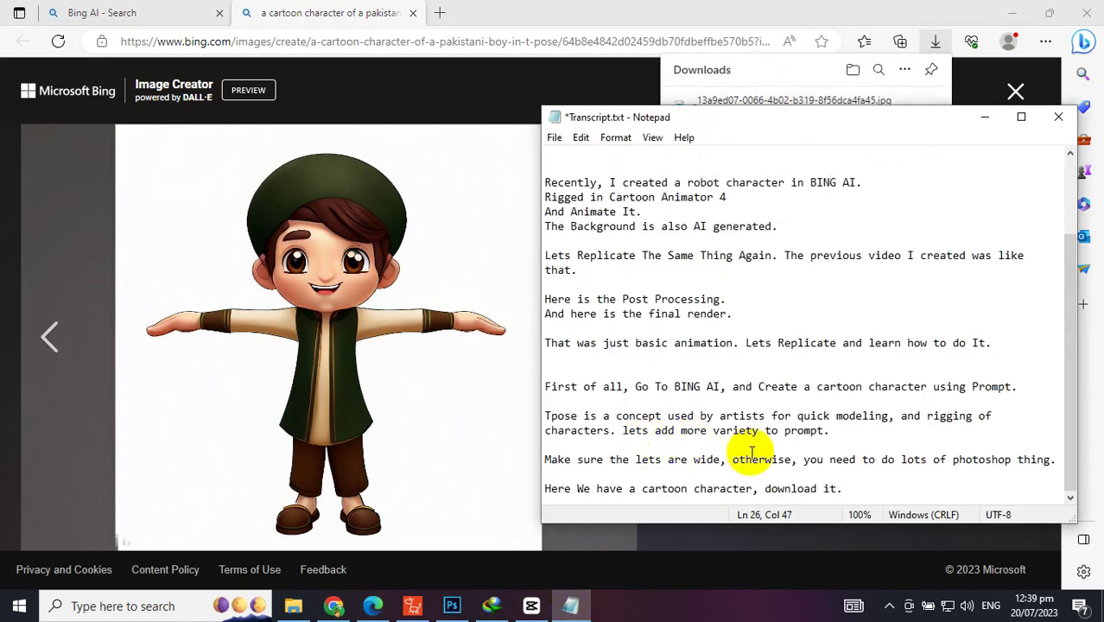
{"action": "key", "text": "Return"}
{"action": "key", "text": "Return"}
{"action": "type", "text": "Now, we ne"}
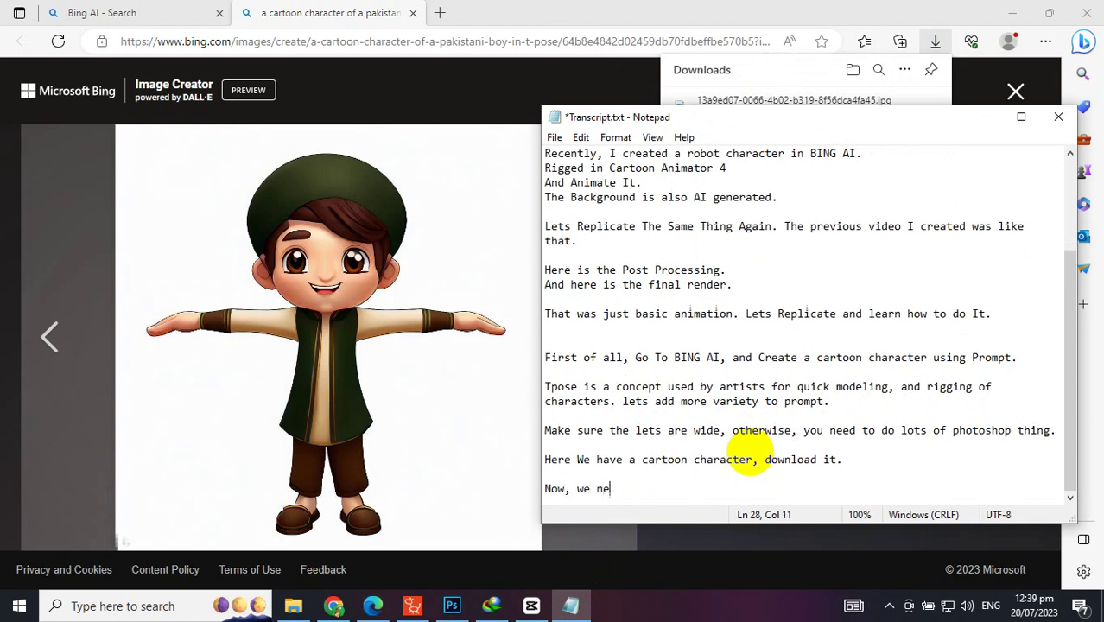
{"action": "type", "text": "ed to remo"}
{"action": "type", "text": "ove its backgr"}
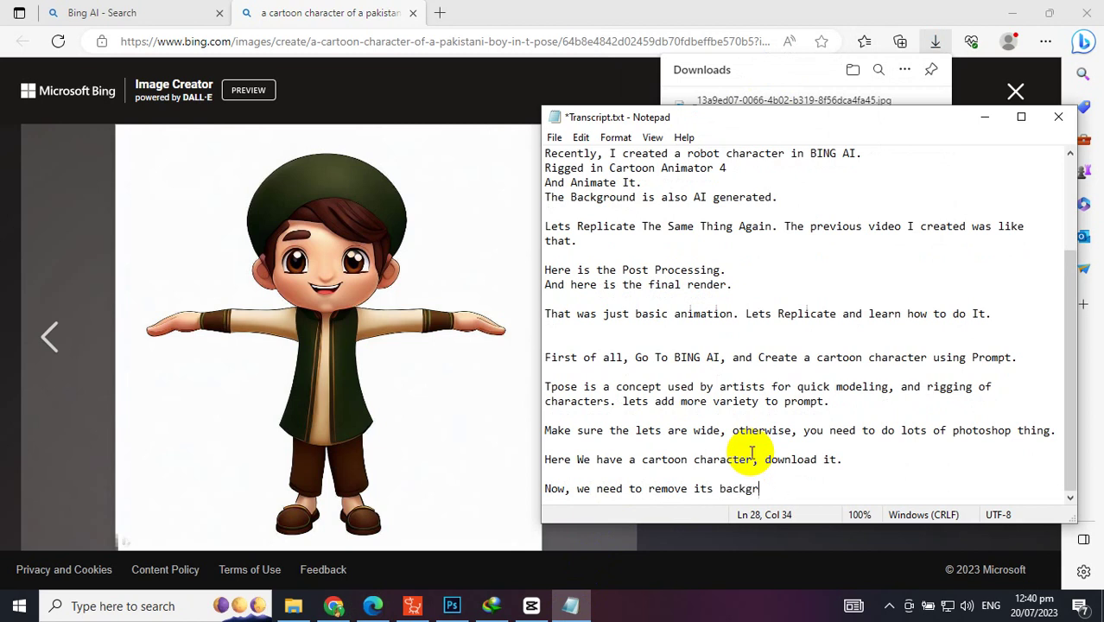
{"action": "type", "text": "uond. There are two way"}
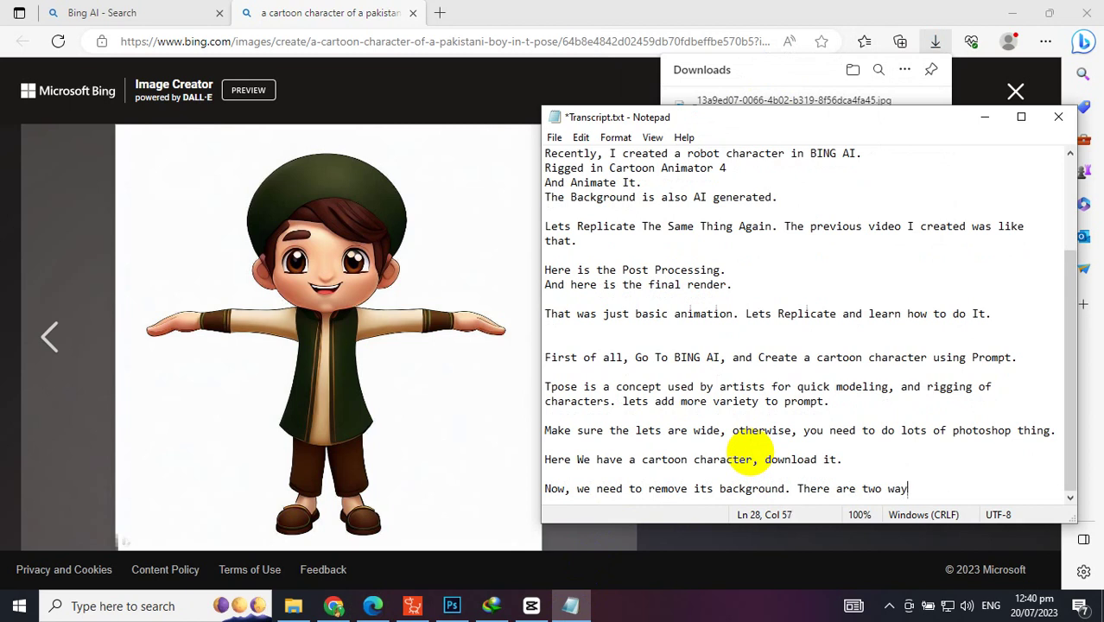
{"action": "type", "text": ":"}
{"action": "key", "text": "Return"}
{"action": "key", "text": "Return"}
{"action": "type", "text": "Using AI:"}
{"action": "key", "text": "ctrl+s"}
- Switch to Edge and open the remove.bg website in a new tab
{"action": "left_click", "coordinate": [456, 11]}
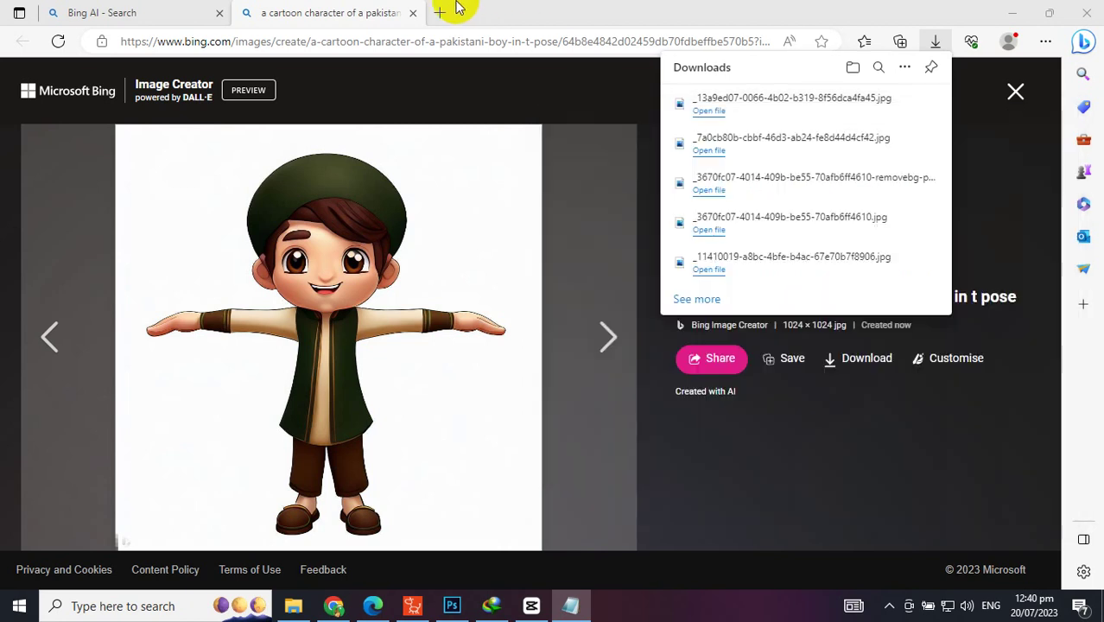
{"action": "left_click", "coordinate": [440, 12]}
{"action": "type", "text": "remov"}
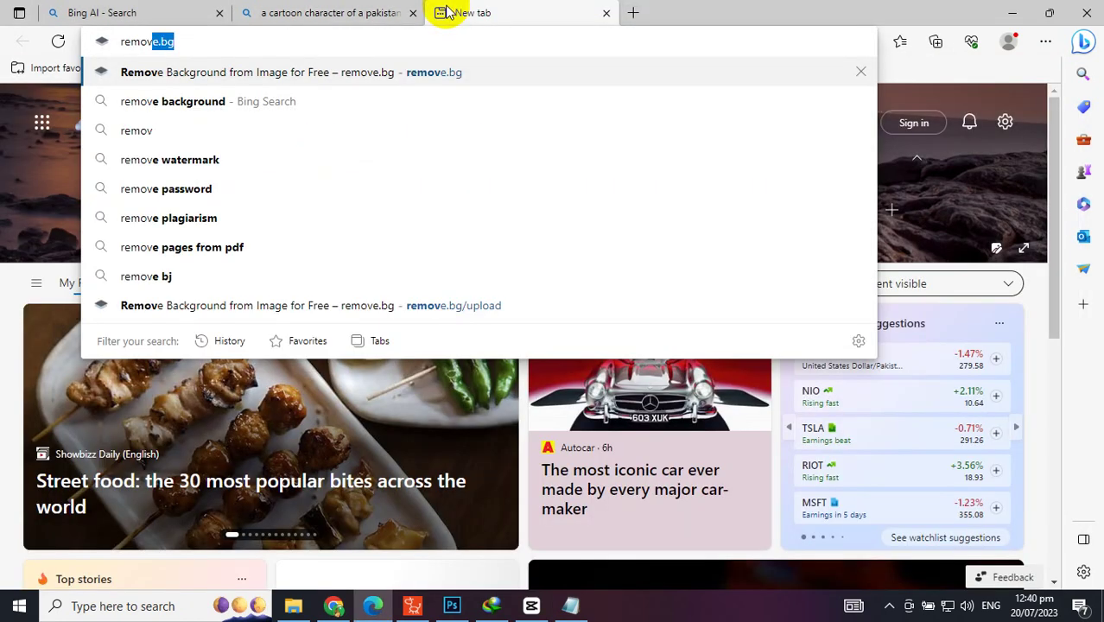
{"action": "key", "text": "Return"}
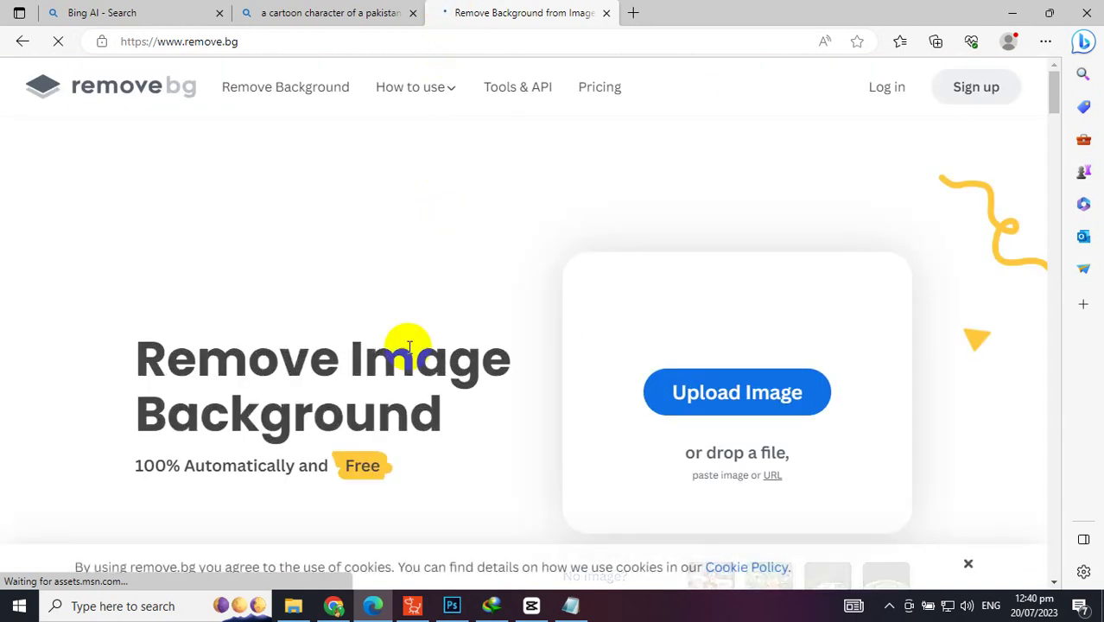
- Upload the newest character JPG from the Downloads folder to remove.bg and download the image with its background removed
{"action": "left_click", "coordinate": [293, 606]}
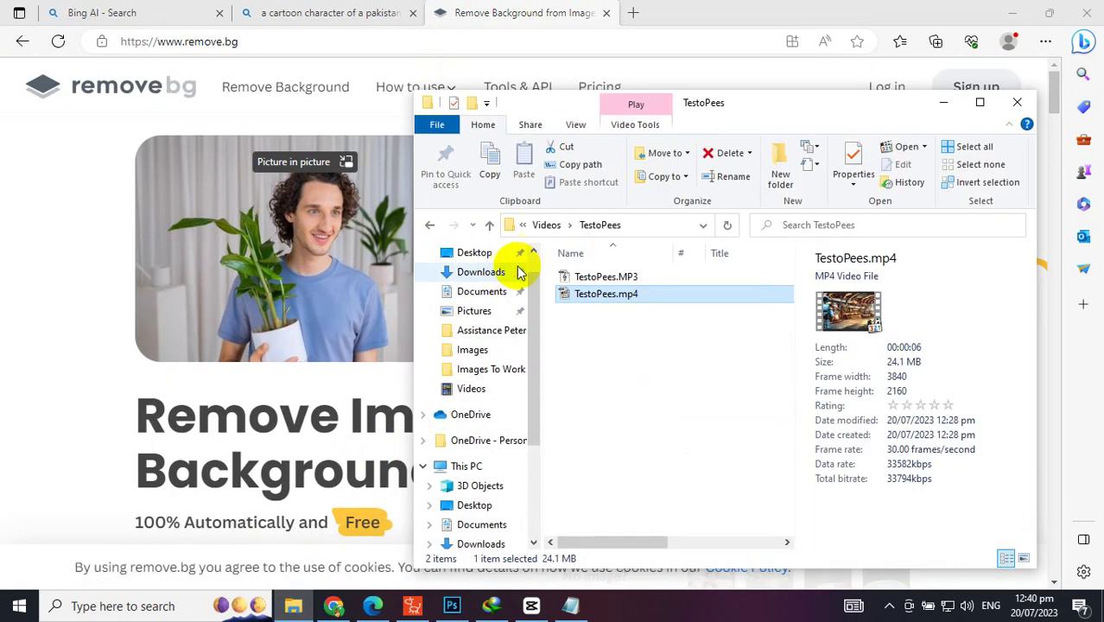
{"action": "scroll", "coordinate": [530, 259], "scroll_direction": "up", "scroll_amount": 1}
{"action": "left_click", "coordinate": [481, 304]}
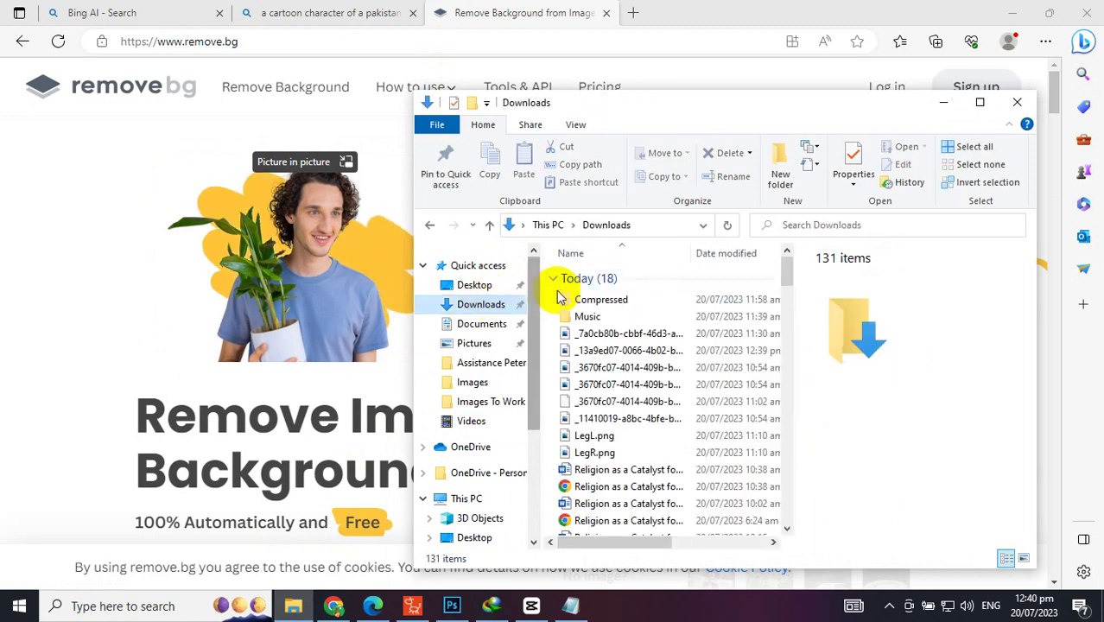
{"action": "left_click", "coordinate": [724, 252]}
{"action": "left_click", "coordinate": [605, 299]}
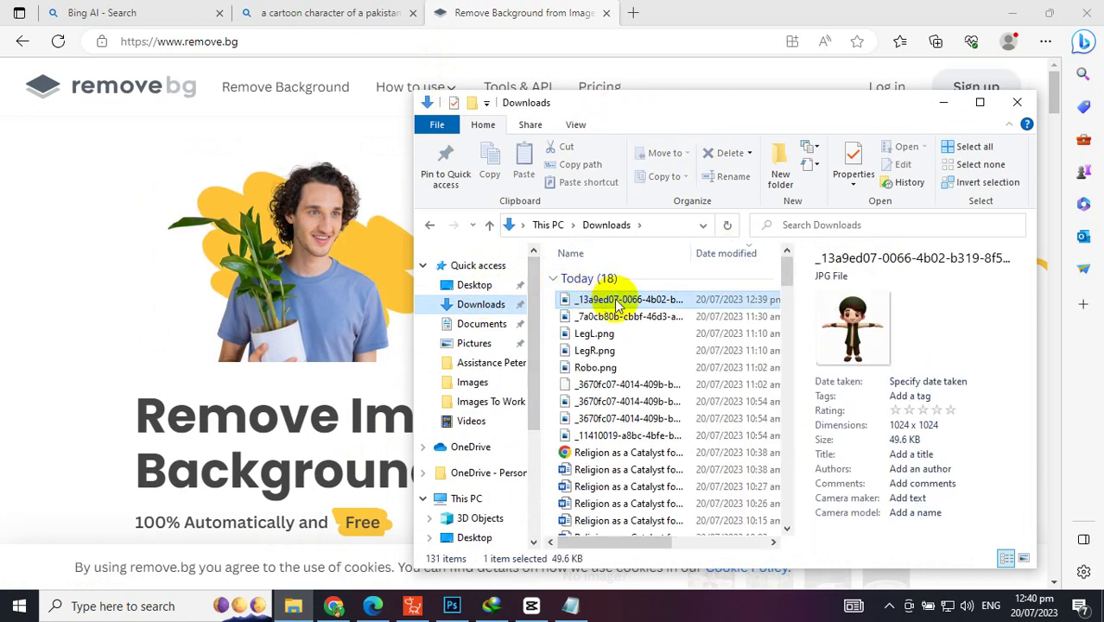
{"action": "left_click_drag", "start_coordinate": [604, 299], "coordinate": [315, 287]}
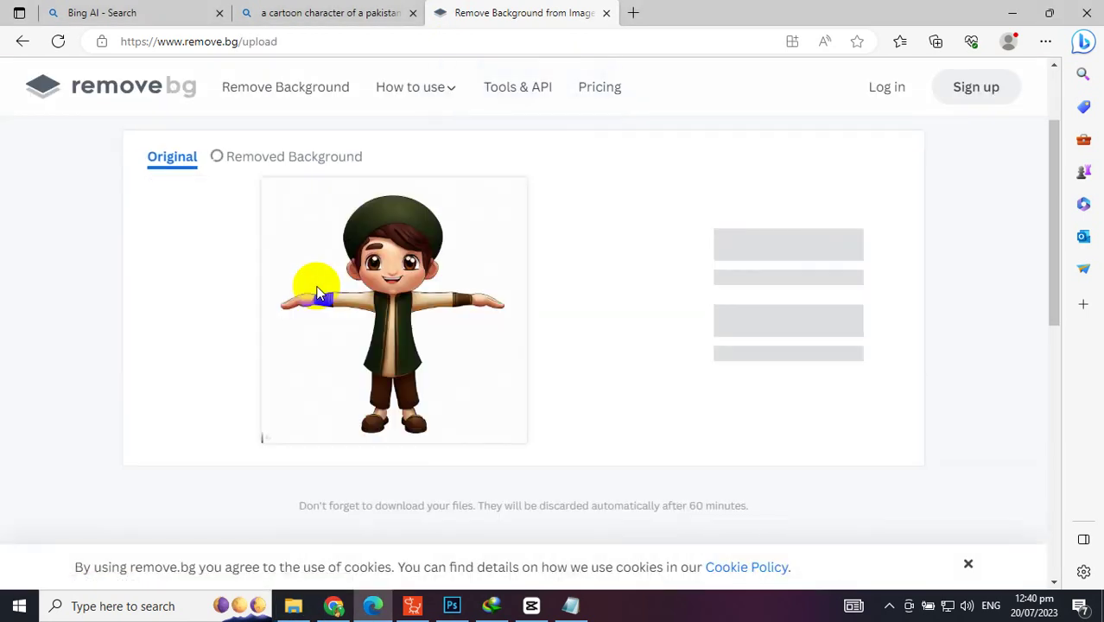
{"action": "left_click", "coordinate": [732, 241]}
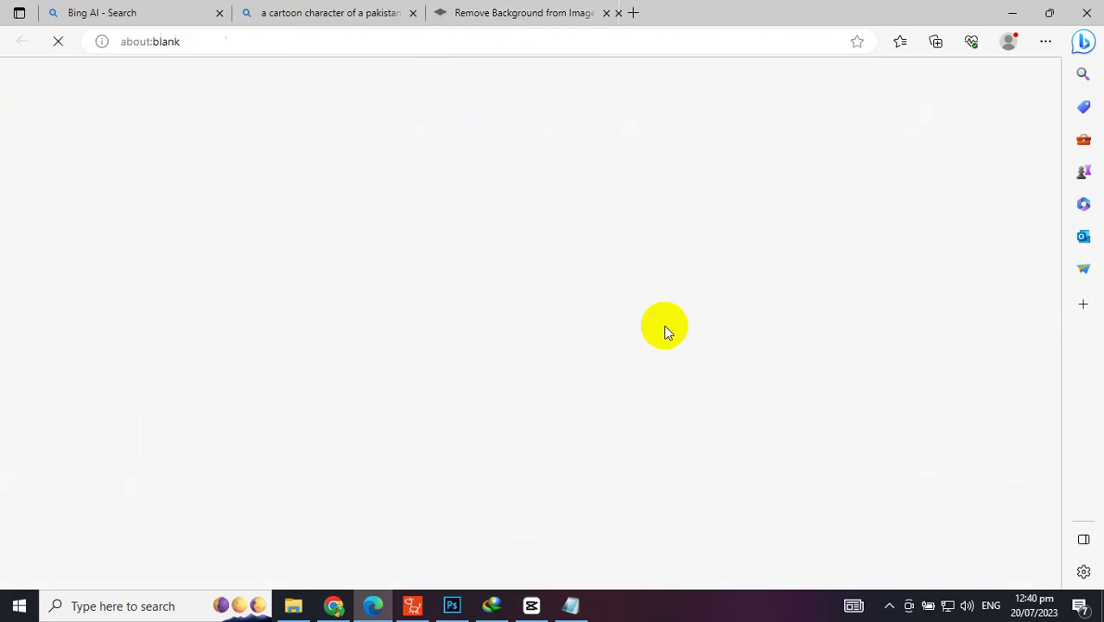
- In Notepad, add the line "Or By Photoshop (You Can Use Free Online Photopea software): Process is same."
{"action": "left_click", "coordinate": [571, 606]}
{"action": "key", "text": "Return"}
{"action": "key", "text": "Return"}
{"action": "type", "text": "O"}
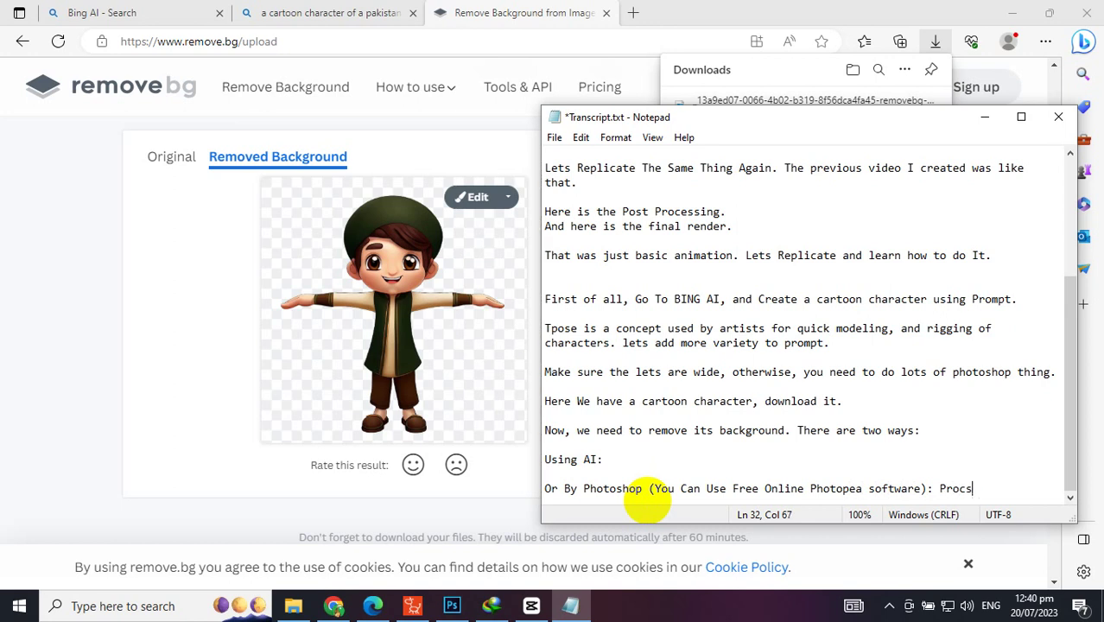
{"action": "key", "text": "BackSpace"}
{"action": "type", "text": "ess is same."}
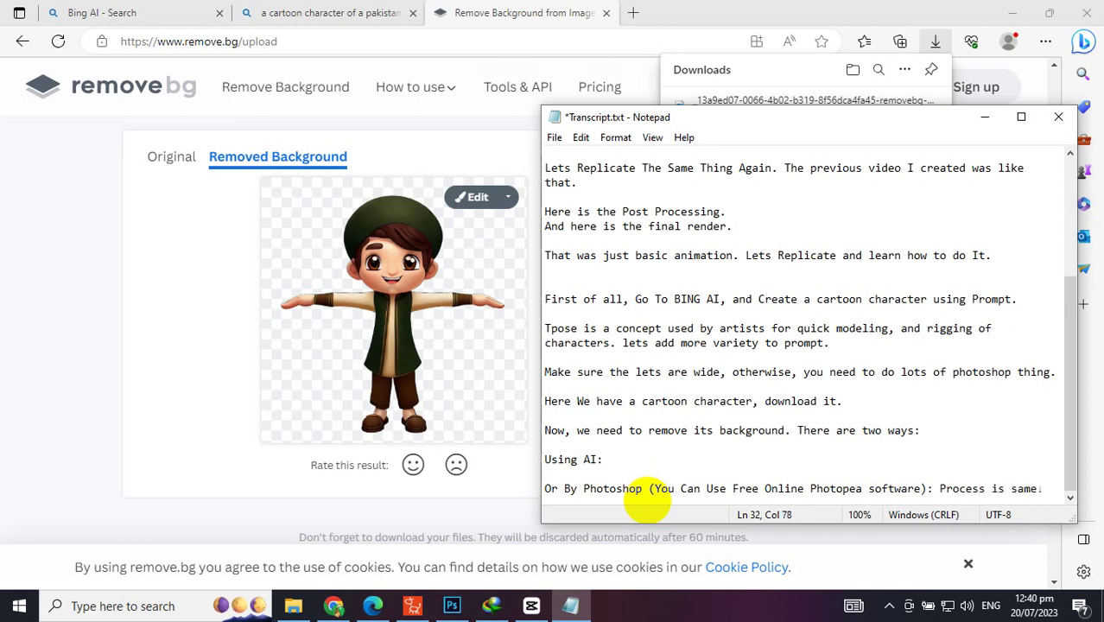
- Switch to Photoshop and open the original character JPG from the Downloads folder in File Explorer
{"action": "left_click", "coordinate": [449, 603]}
{"action": "left_click", "coordinate": [293, 605]}
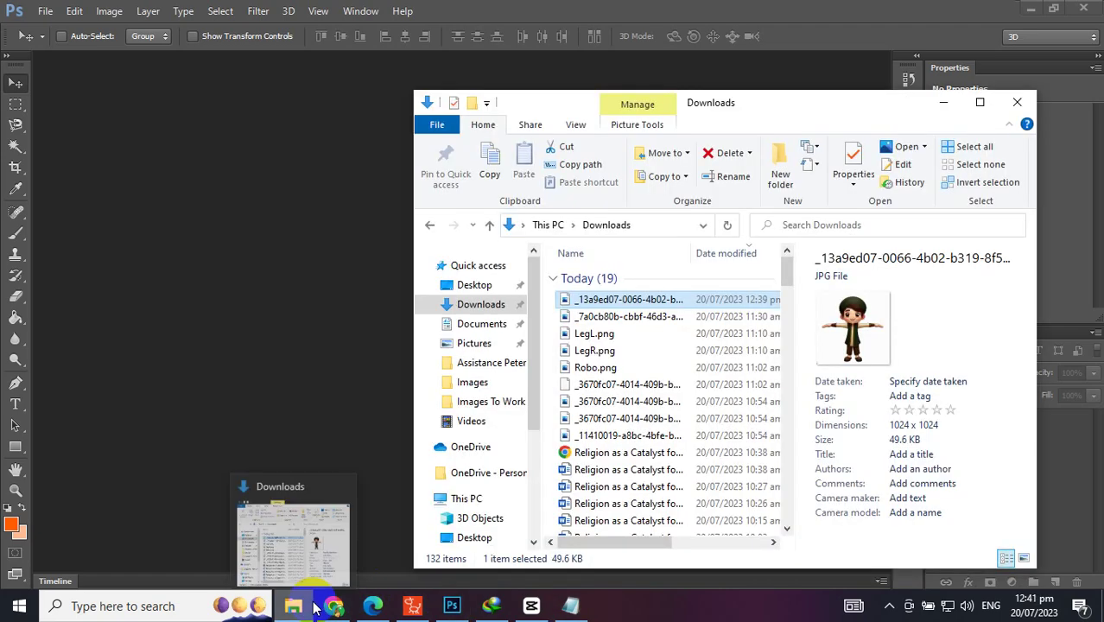
{"action": "left_click", "coordinate": [334, 605]}
{"action": "left_click", "coordinate": [334, 606]}
{"action": "left_click", "coordinate": [292, 606]}
{"action": "left_click", "coordinate": [293, 605]}
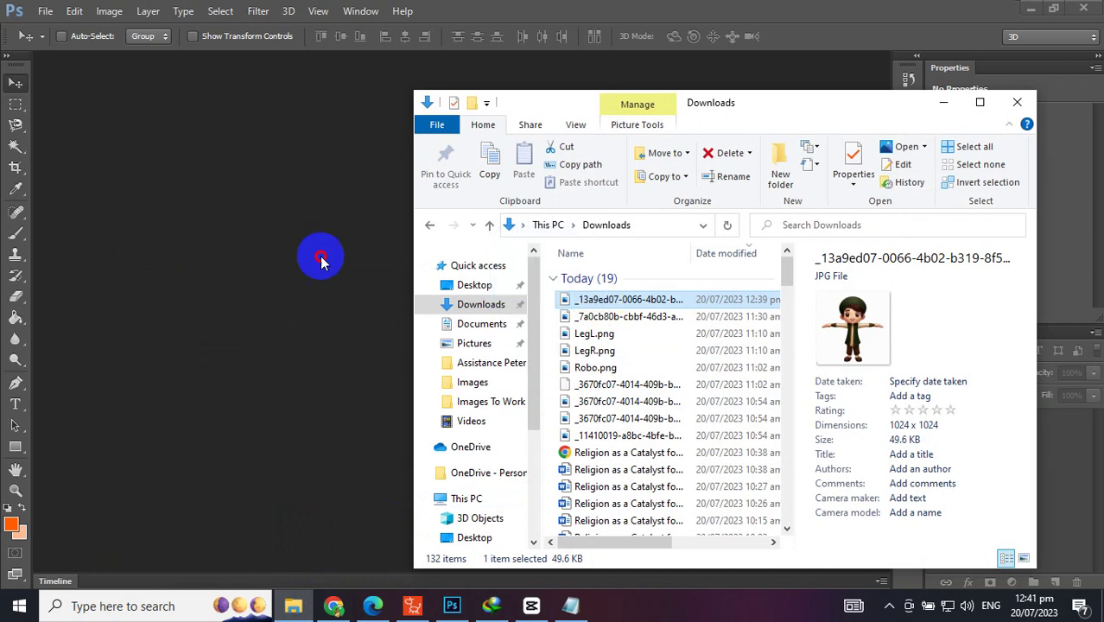
{"action": "left_click", "coordinate": [354, 226]}
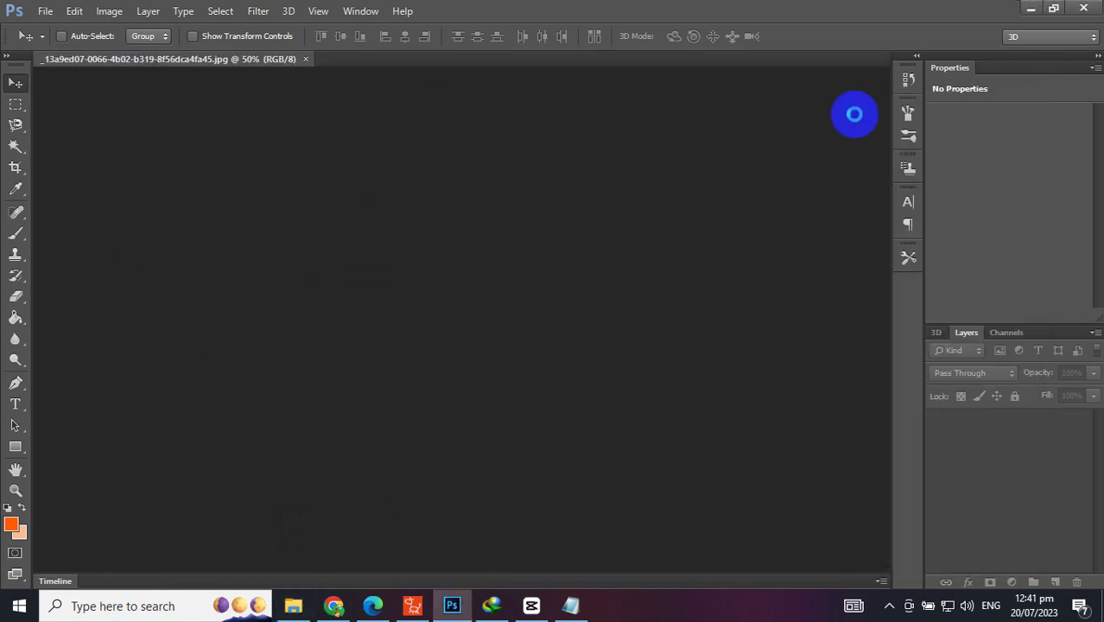
- Select the white background around the boy with the Magic Wand tool
{"action": "left_click", "coordinate": [15, 147]}
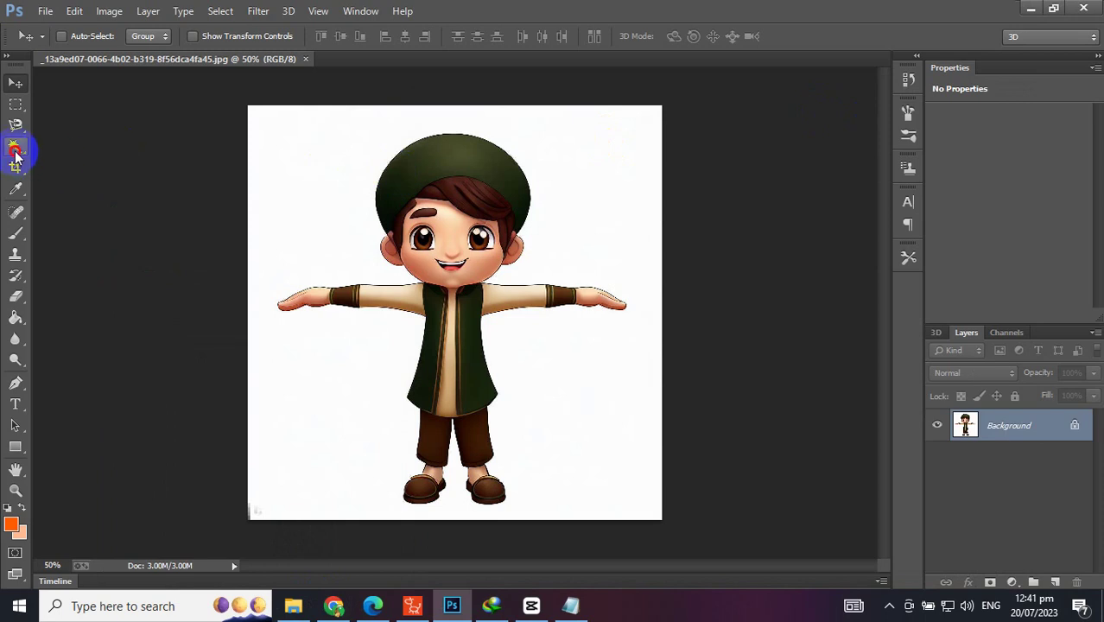
{"action": "left_click", "coordinate": [259, 184]}
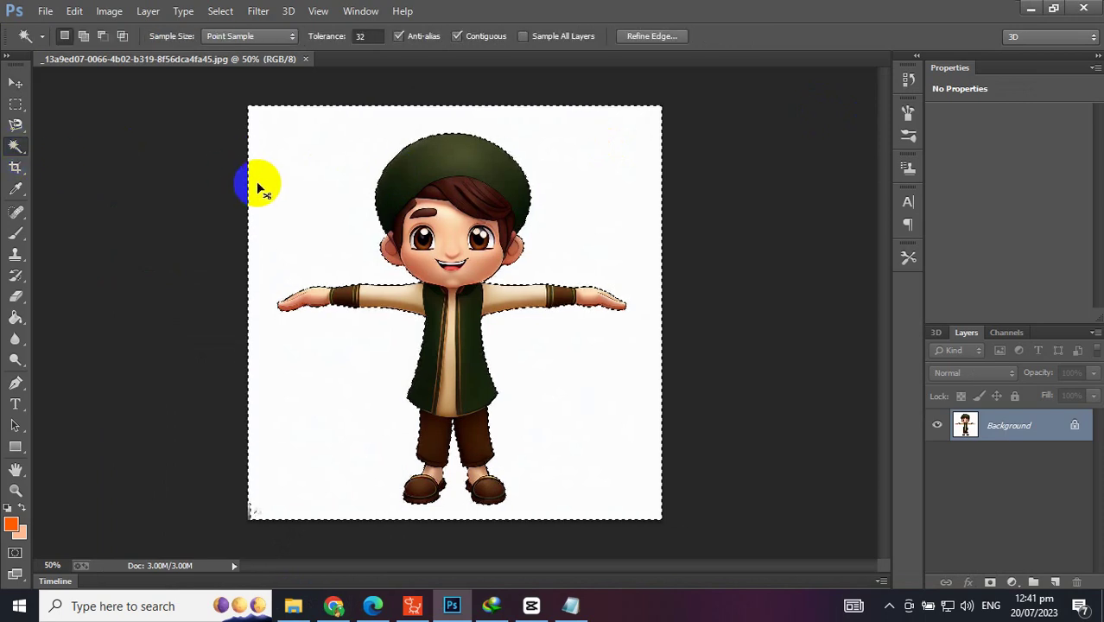
{"action": "key", "text": "BackSpace"}
{"action": "key", "text": "ctrl+z"}
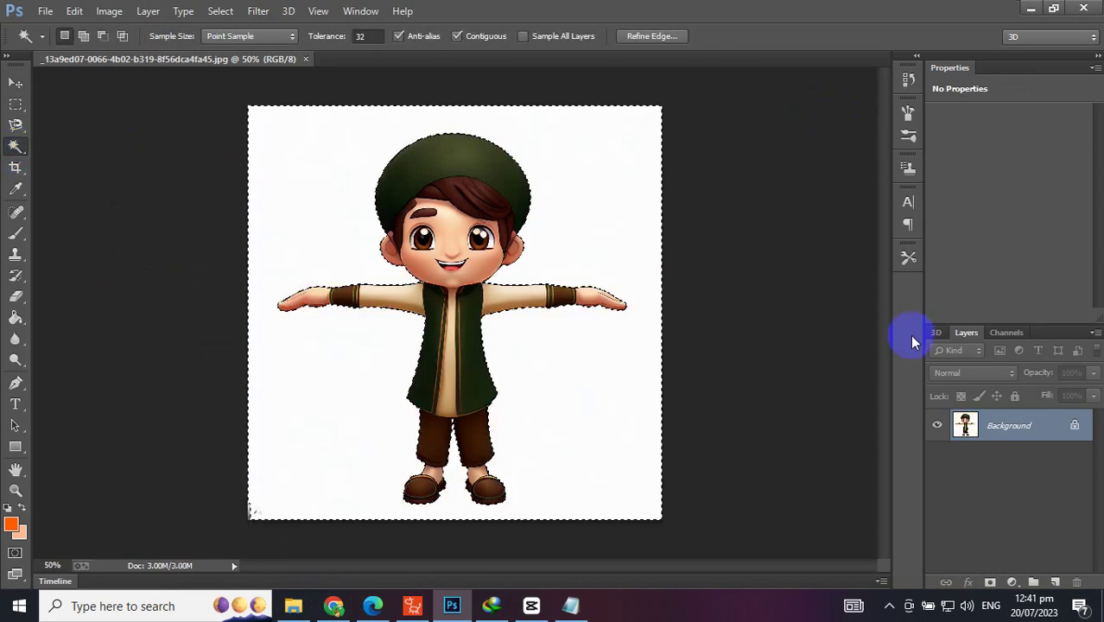
- Convert the locked Background into a regular layer, then delete the selected white area and clear the selection
{"action": "double_click", "coordinate": [965, 423]}
{"action": "left_click", "coordinate": [685, 191]}
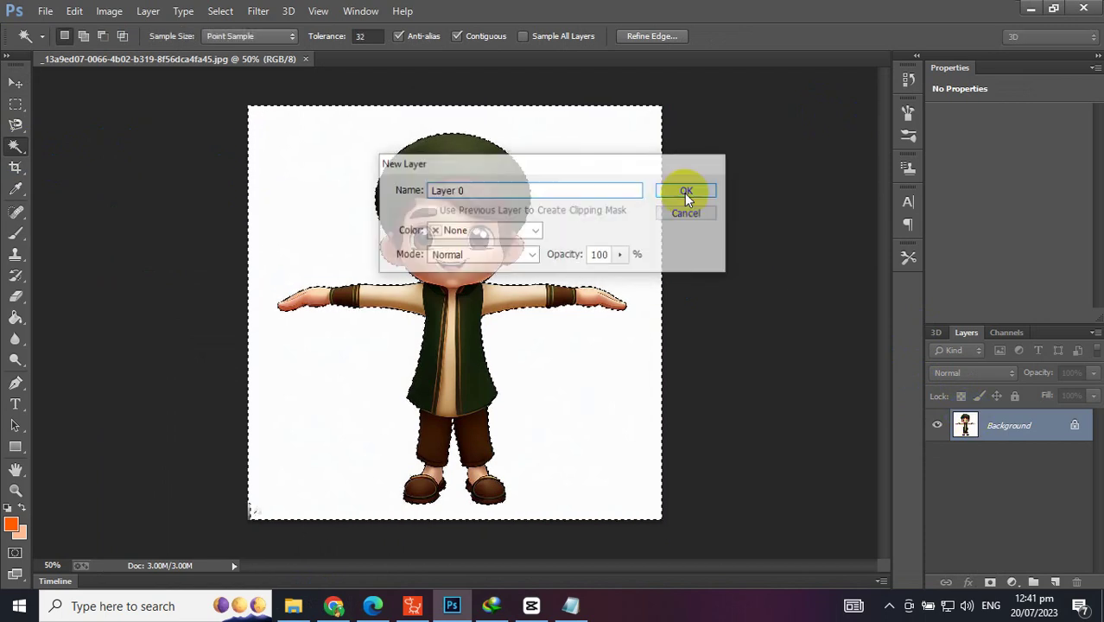
{"action": "key", "text": "BackSpace"}
{"action": "key", "text": "ctrl+d"}
- Save the cut-out character as a PNG named "Oboi" in the Downloads folder, with Smallest / Slow compression and no interlacing
{"action": "key", "text": "ctrl+shift+s"}
{"action": "left_click", "coordinate": [263, 328]}
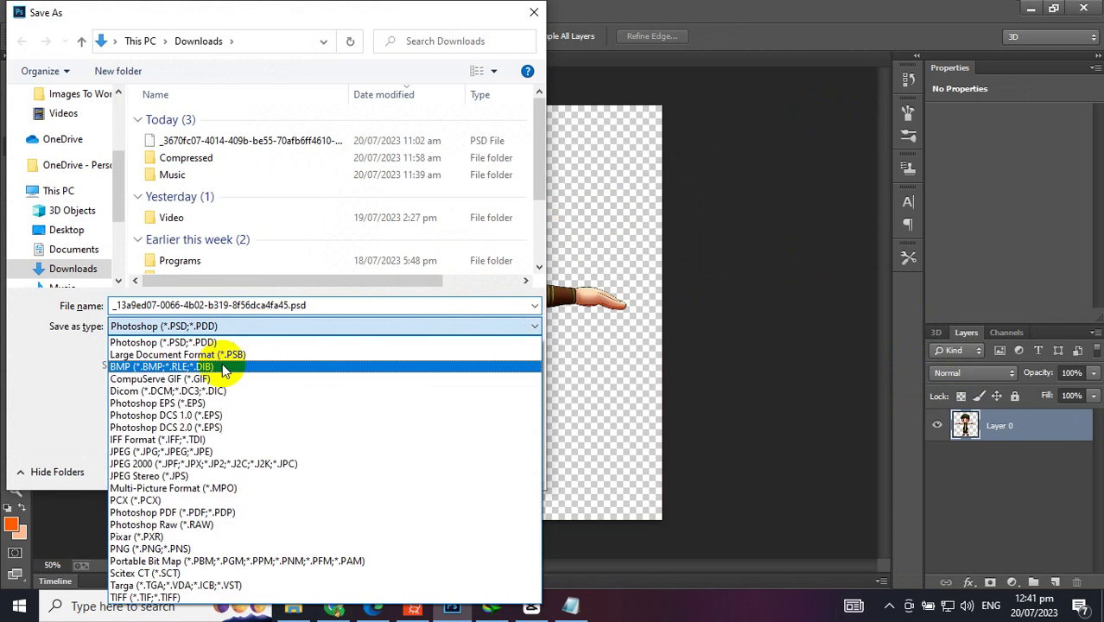
{"action": "left_click", "coordinate": [142, 605]}
{"action": "left_click", "coordinate": [304, 305]}
{"action": "key", "text": "ctrl+a"}
{"action": "type", "text": "O"}
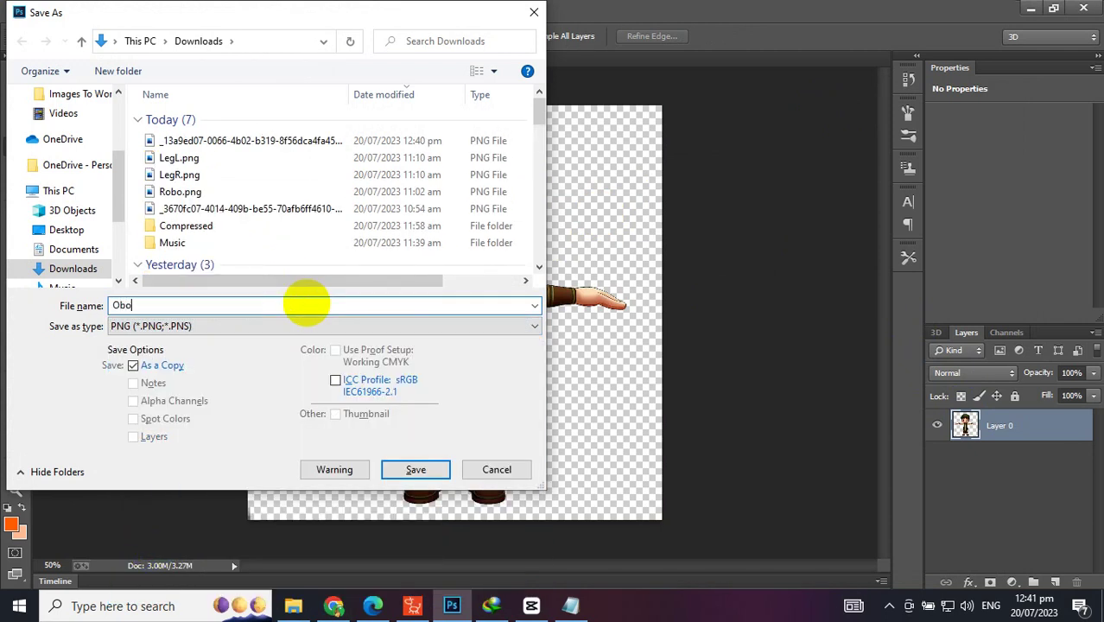
{"action": "type", "text": "boi"}
{"action": "key", "text": "Return"}
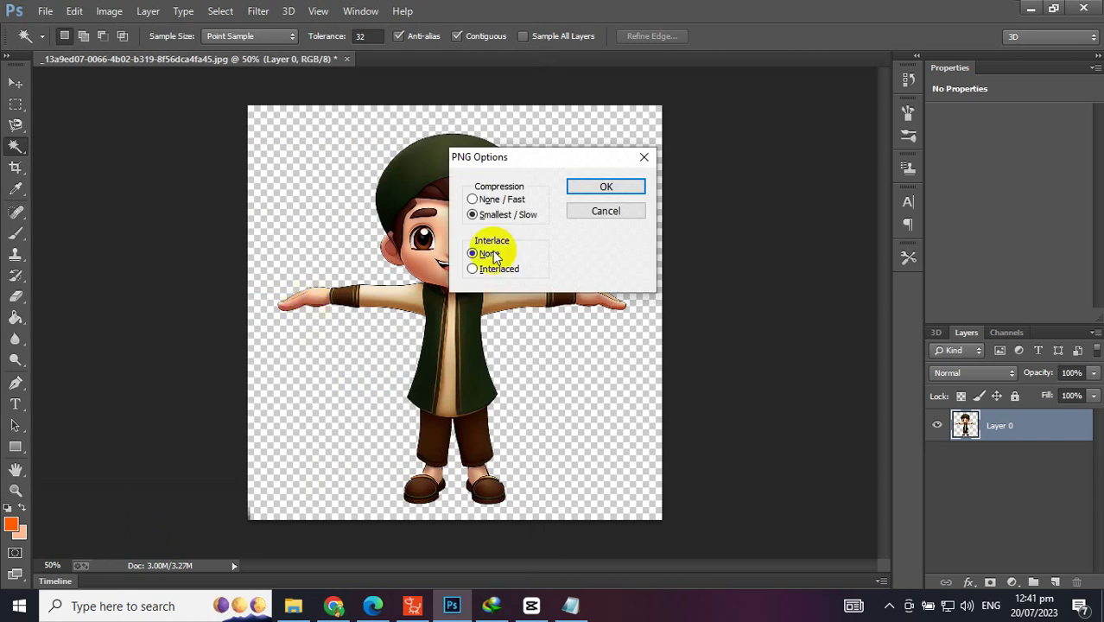
{"action": "left_click", "coordinate": [587, 192]}
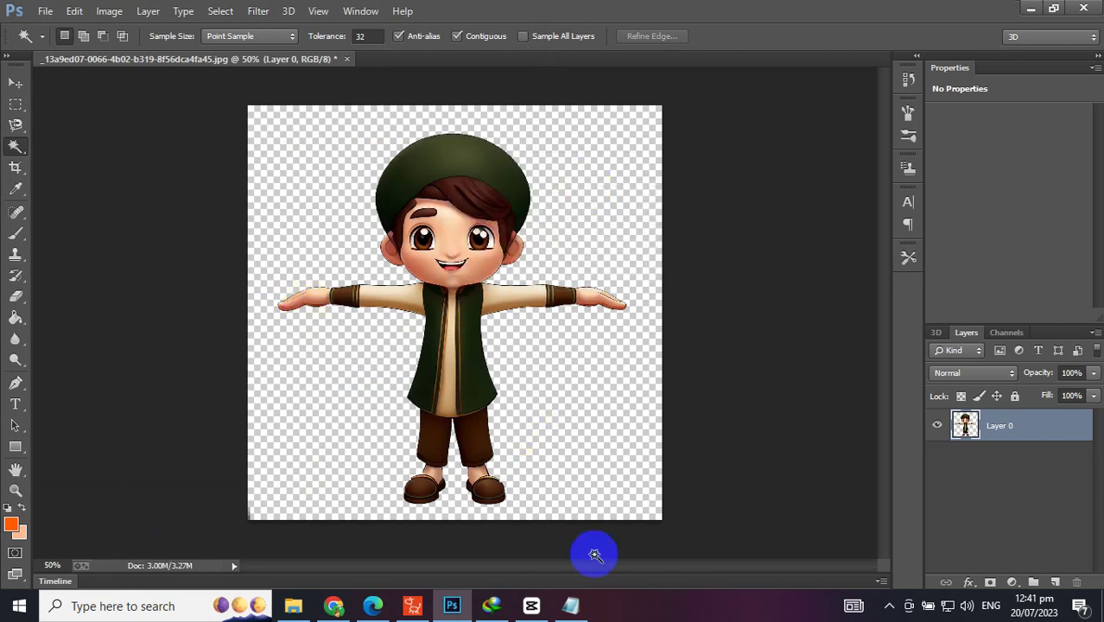
- Add the line "Fire UP, Cartoon Animator 4." at the end of the Notepad transcript
{"action": "left_click", "coordinate": [571, 606]}
{"action": "key", "text": "Return"}
{"action": "key", "text": "Return"}
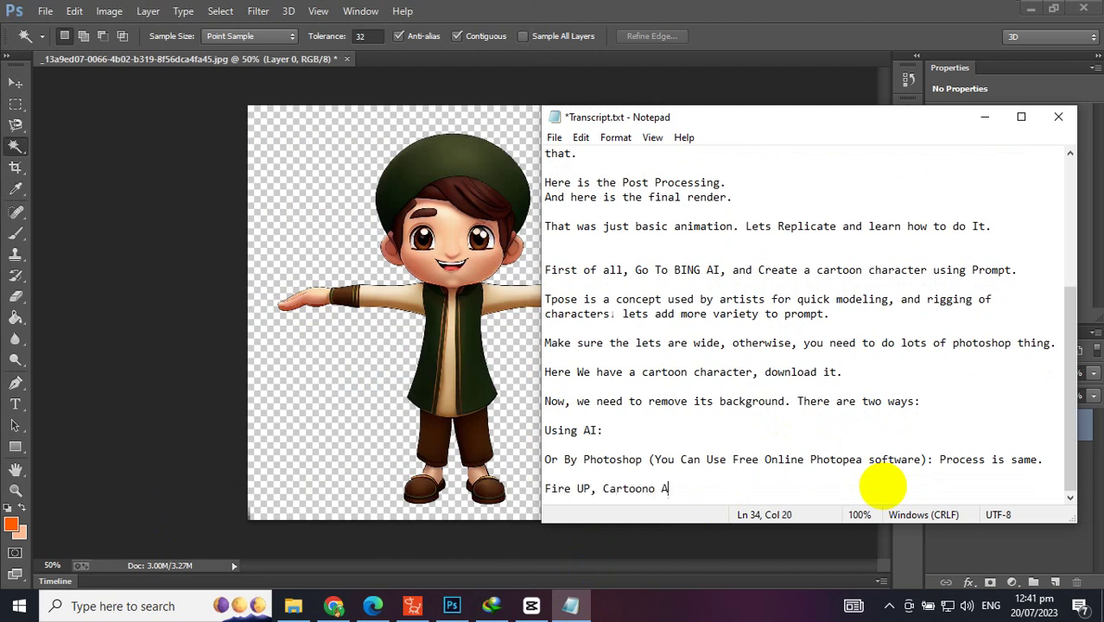
{"action": "type", "text": "Fire UP, Cartoon ANim"}
{"action": "type", "text": "imator 4."}
- Switch to Cartoon Animator 4, save the open robot project as "MyRoboProject", and start a new empty project
{"action": "left_click", "coordinate": [412, 606]}
{"action": "key", "text": "ctrl+s"}
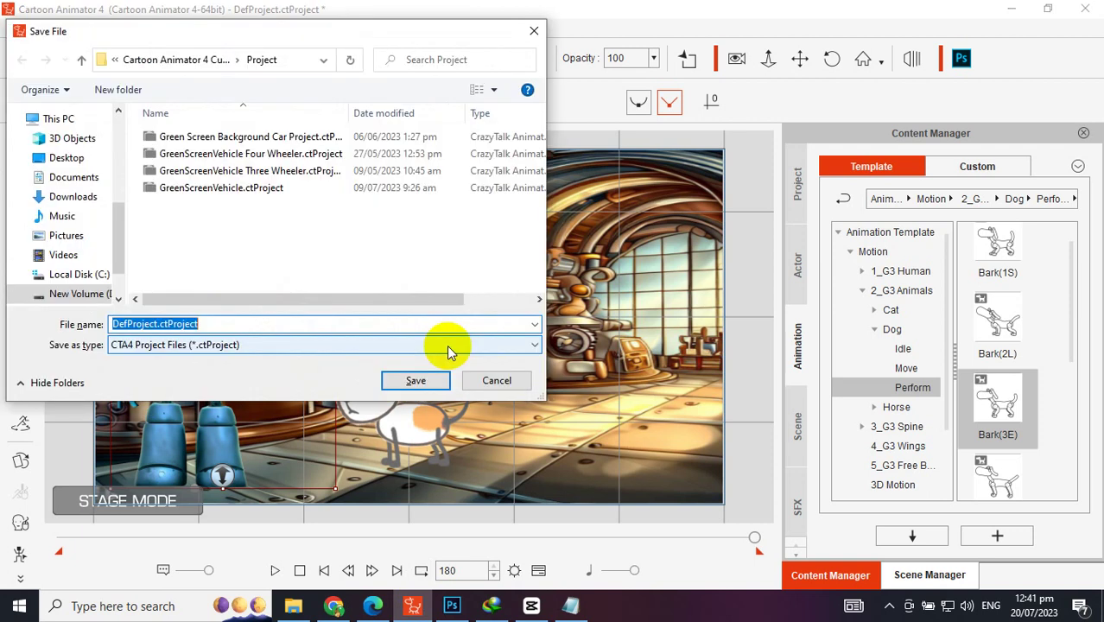
{"action": "type", "text": "MyRobo"}
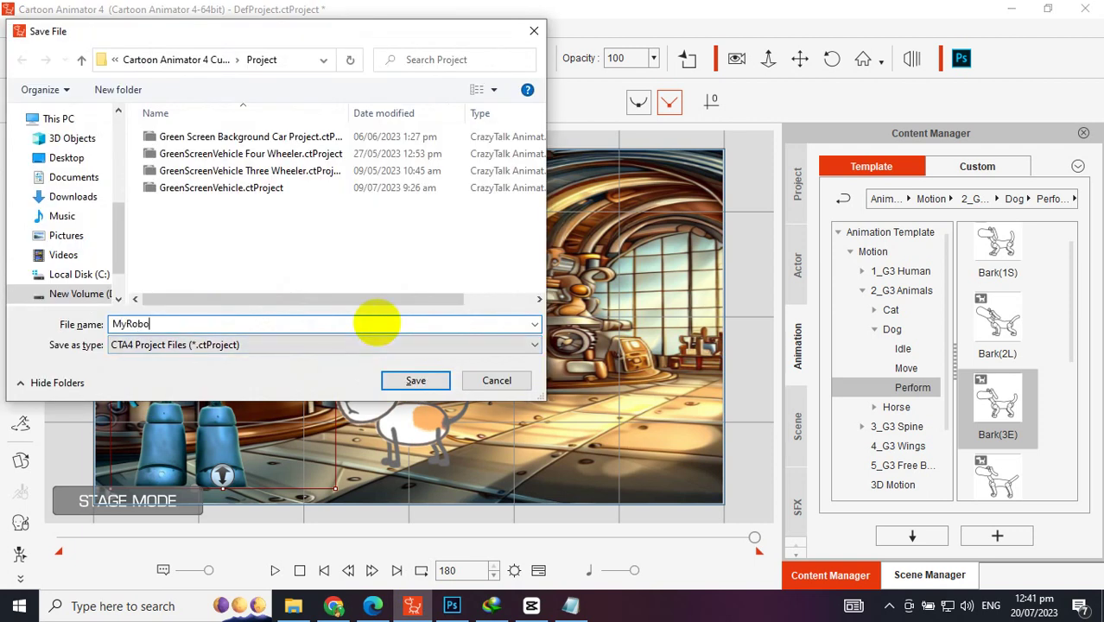
{"action": "type", "text": "Project"}
{"action": "key", "text": "Return"}
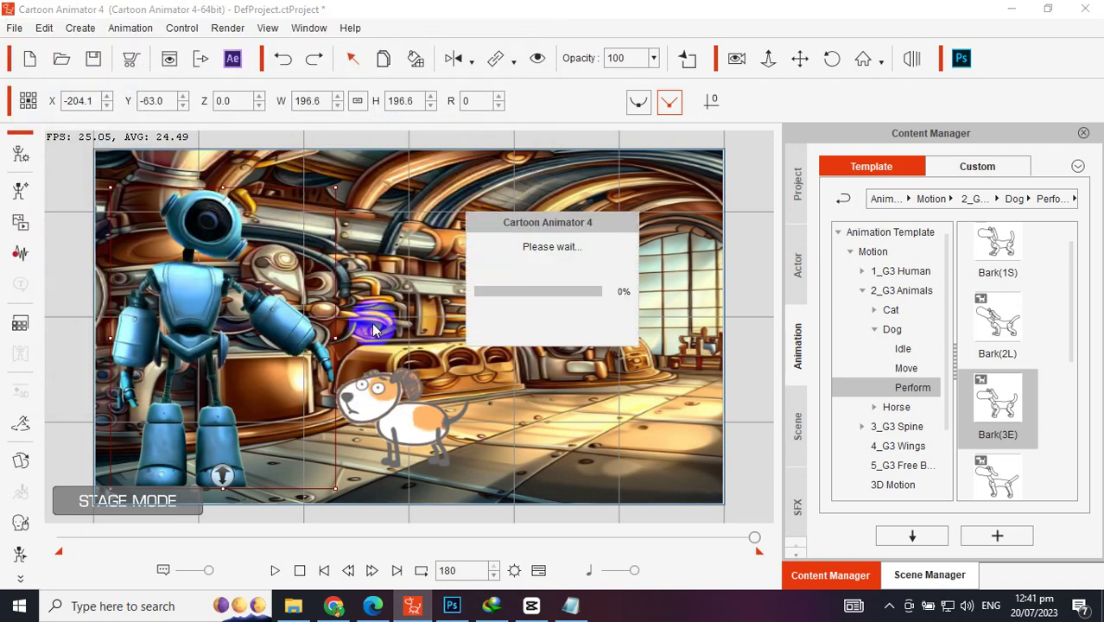
{"action": "left_click", "coordinate": [39, 69]}
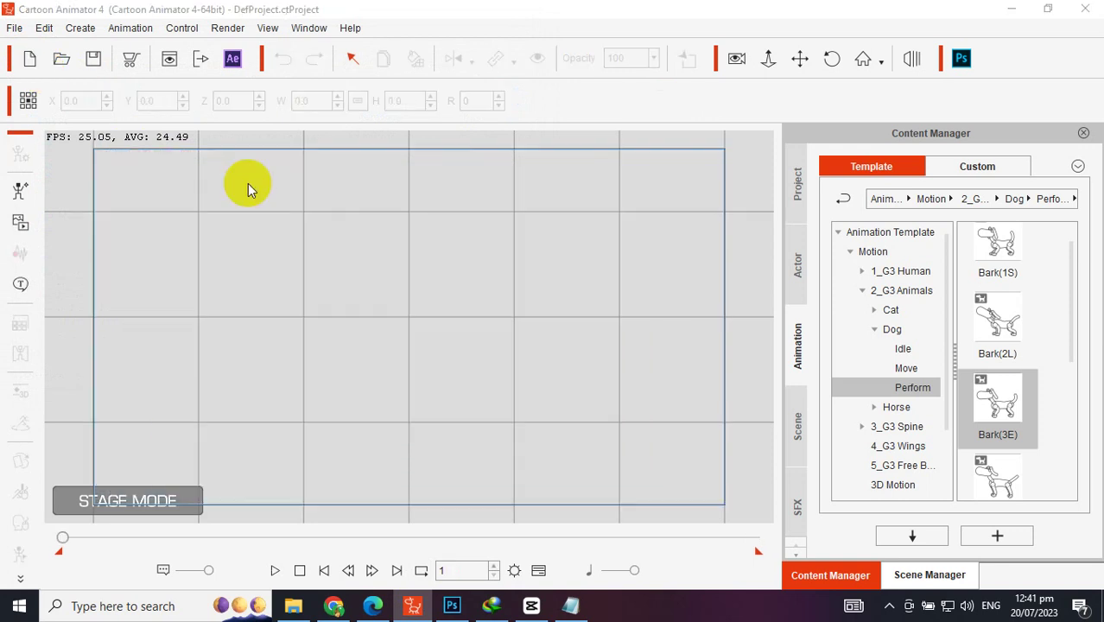
- Switch to the Notepad transcript, add the line "Add a dummy character." at its end, and save the file
{"action": "left_click", "coordinate": [571, 606]}
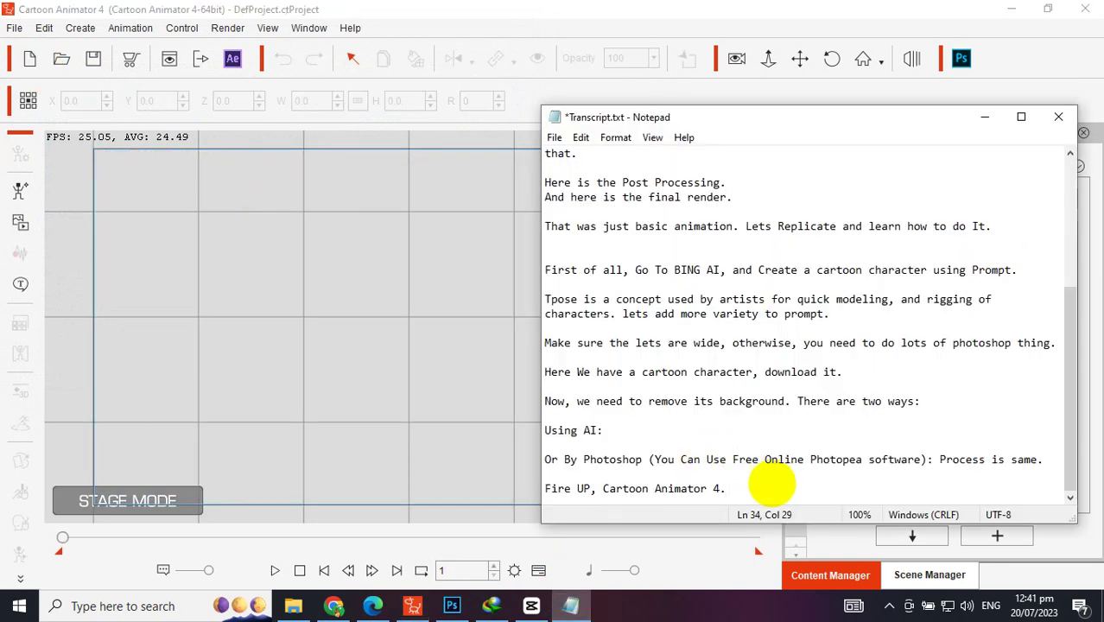
{"action": "key", "text": "Return"}
{"action": "key", "text": "Return"}
{"action": "type", "text": "Add a dum,"}
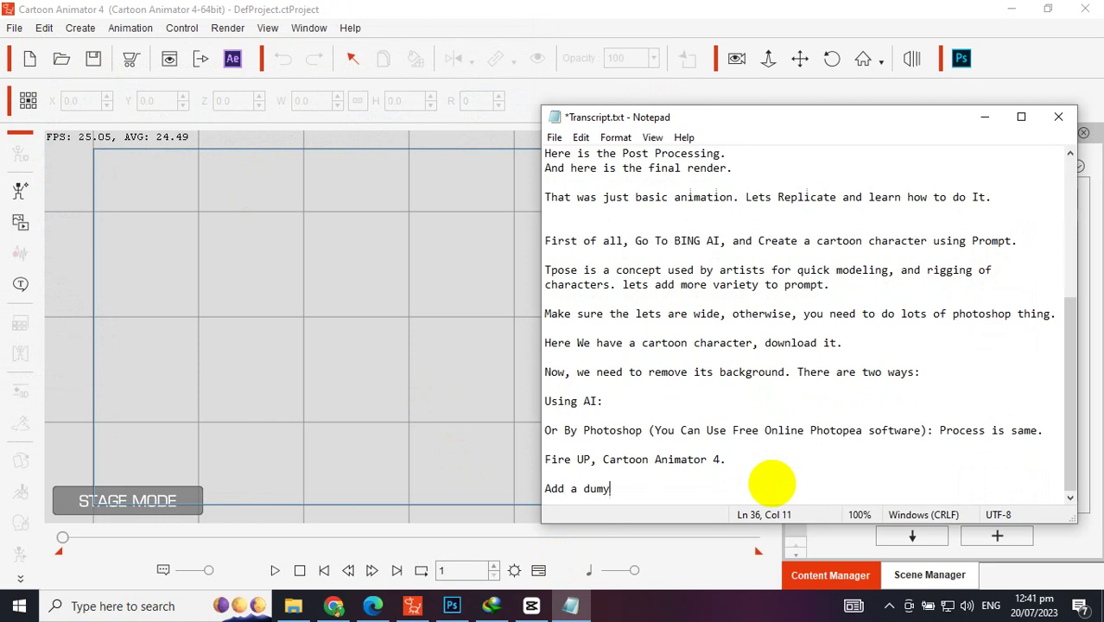
{"action": "type", "text": "my character."}
{"action": "key", "text": "Return"}
{"action": "key", "text": "Return"}
{"action": "key", "text": "ctrl+s"}
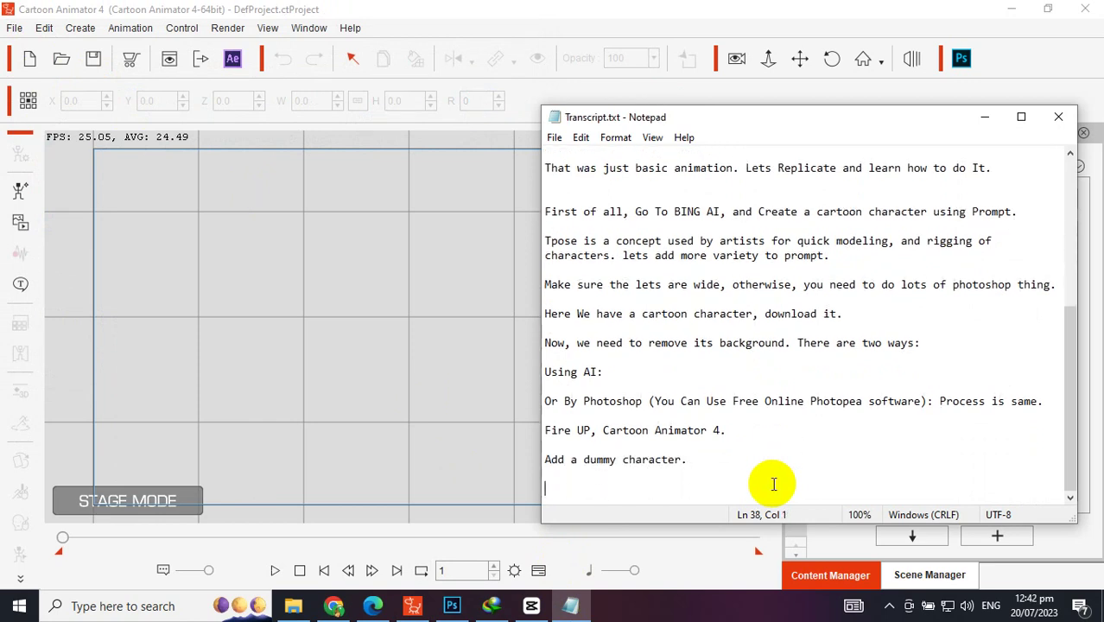
- Switch to Cartoon Animator 4 and place the front-facing human dummy from the G3 Human actor templates on the stage
{"action": "left_click", "coordinate": [388, 332]}
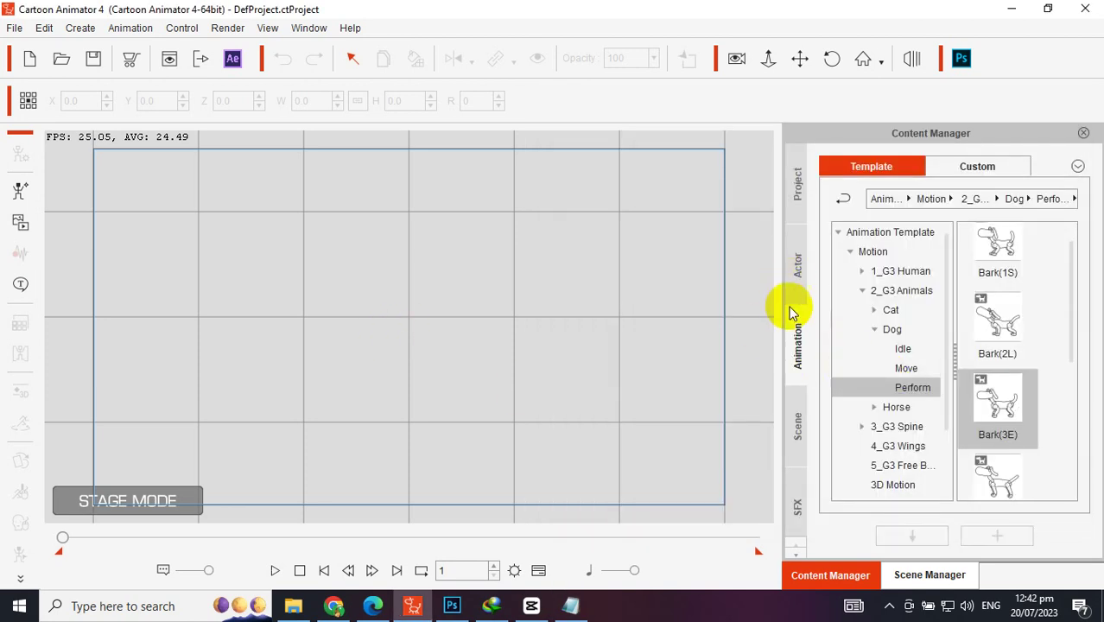
{"action": "left_click", "coordinate": [793, 255]}
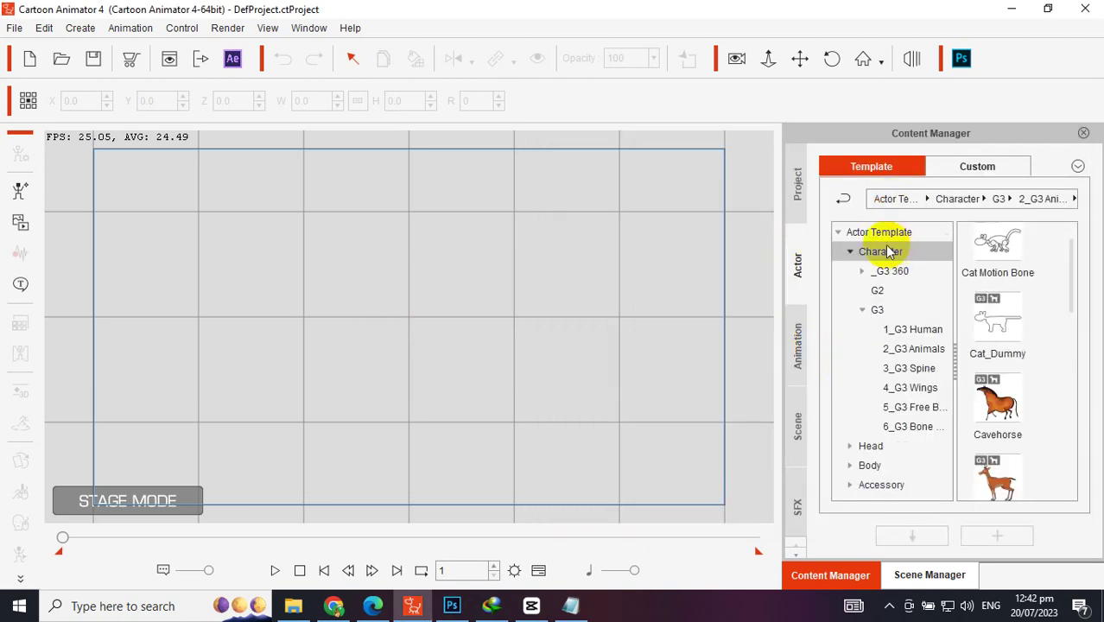
{"action": "left_click", "coordinate": [880, 328]}
{"action": "left_click_drag", "start_coordinate": [1066, 248], "coordinate": [1065, 425]}
{"action": "left_click_drag", "start_coordinate": [998, 308], "coordinate": [498, 309]}
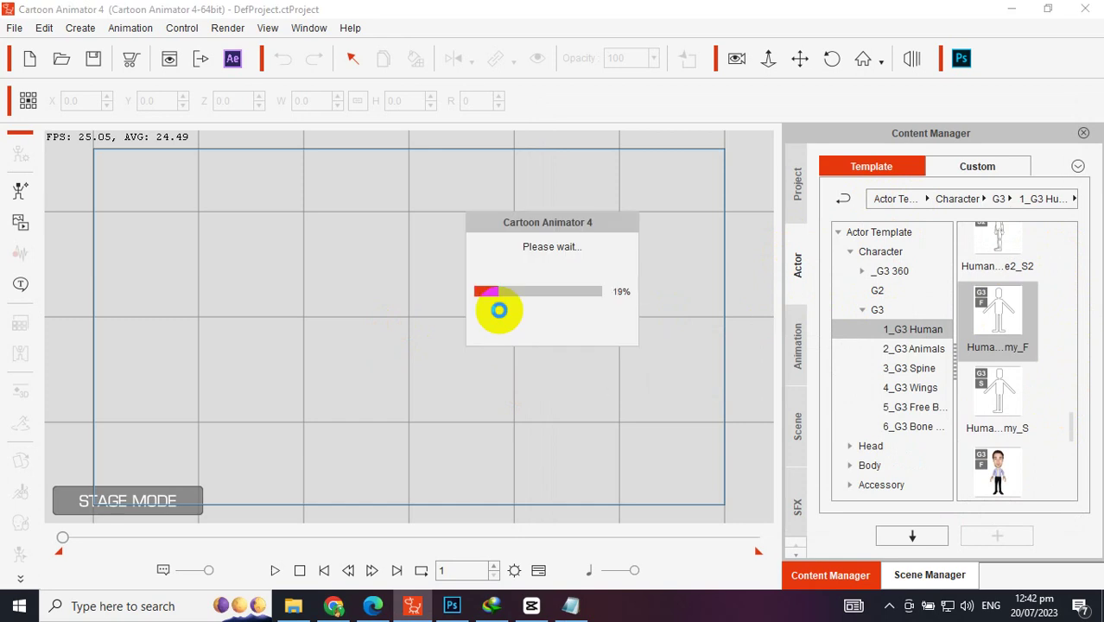
- Switch to the Notepad transcript, add the line "Edit it as directed and shown in video." and save the file
{"action": "left_click", "coordinate": [571, 606]}
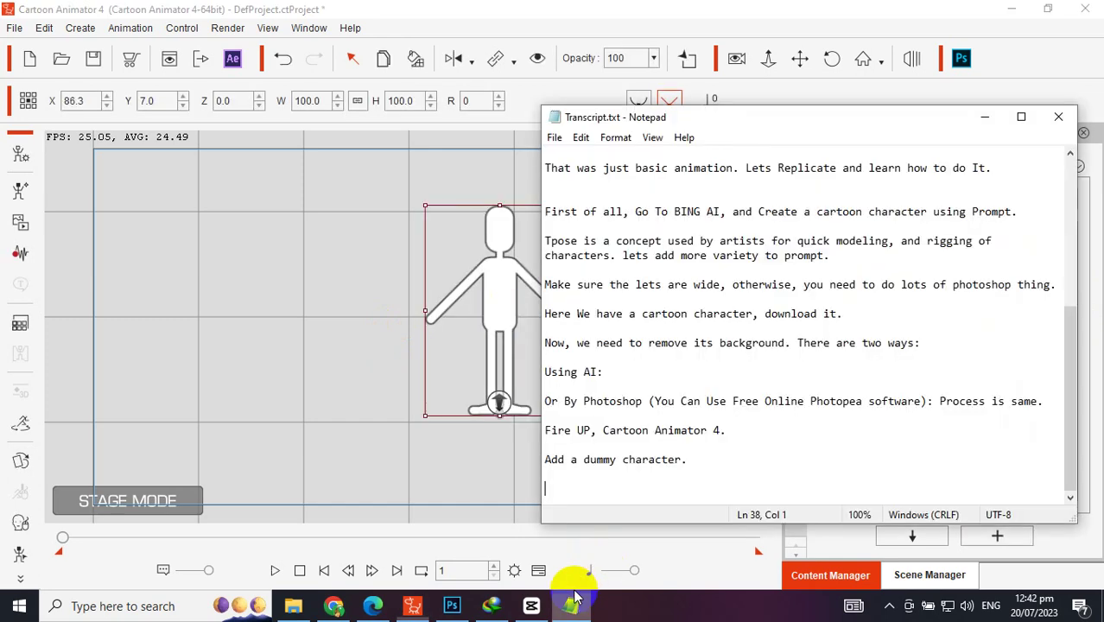
{"action": "type", "text": "I"}
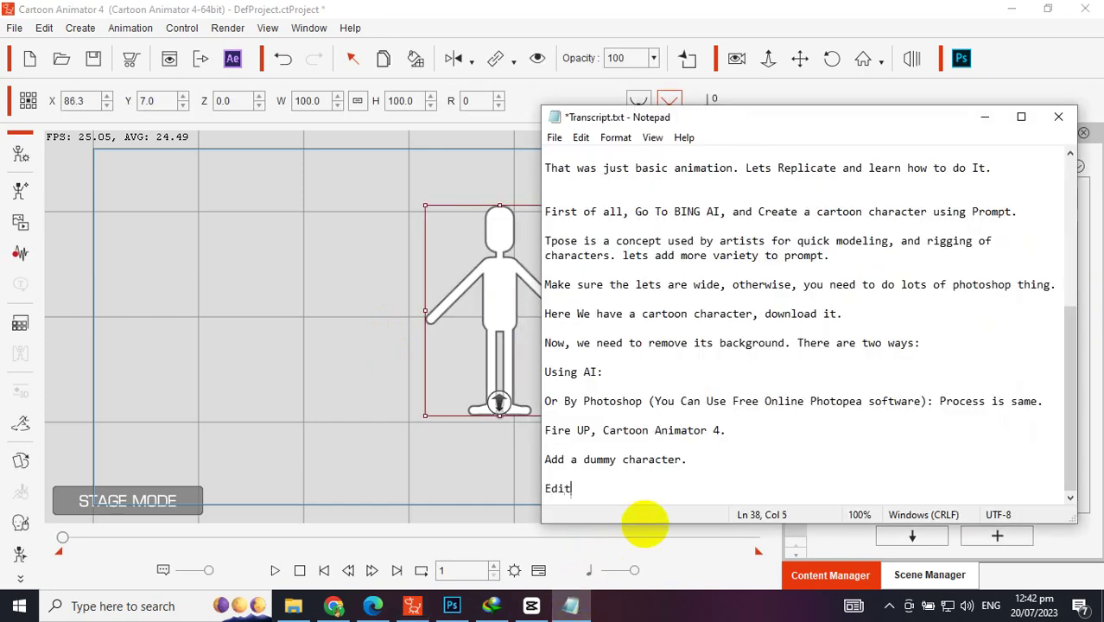
{"action": "type", "text": "dit it as directed and "}
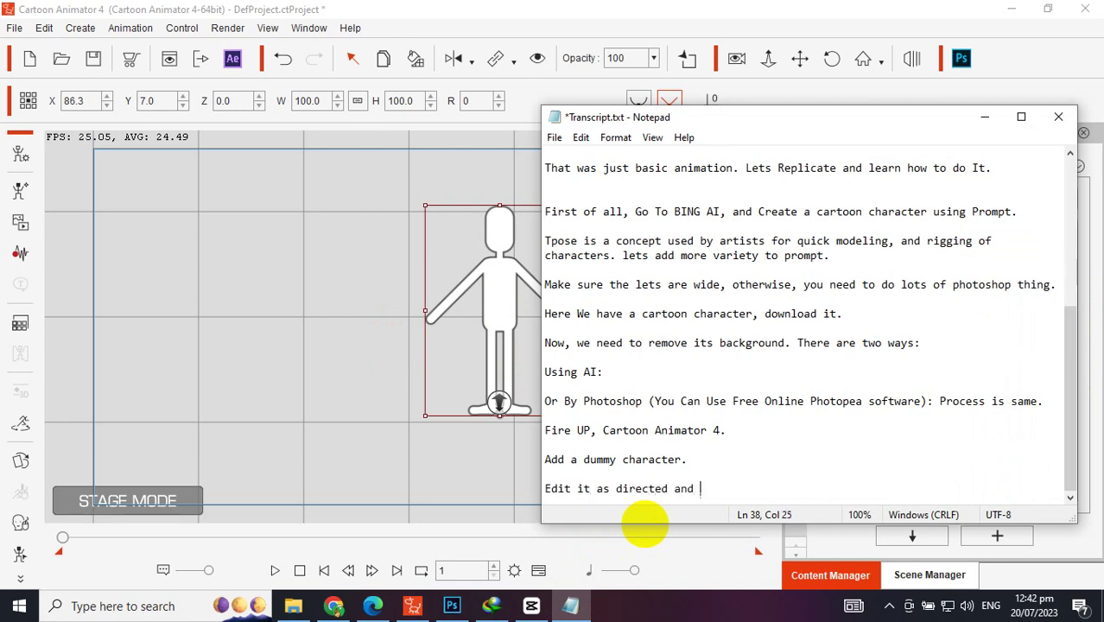
{"action": "type", "text": "shown in video."}
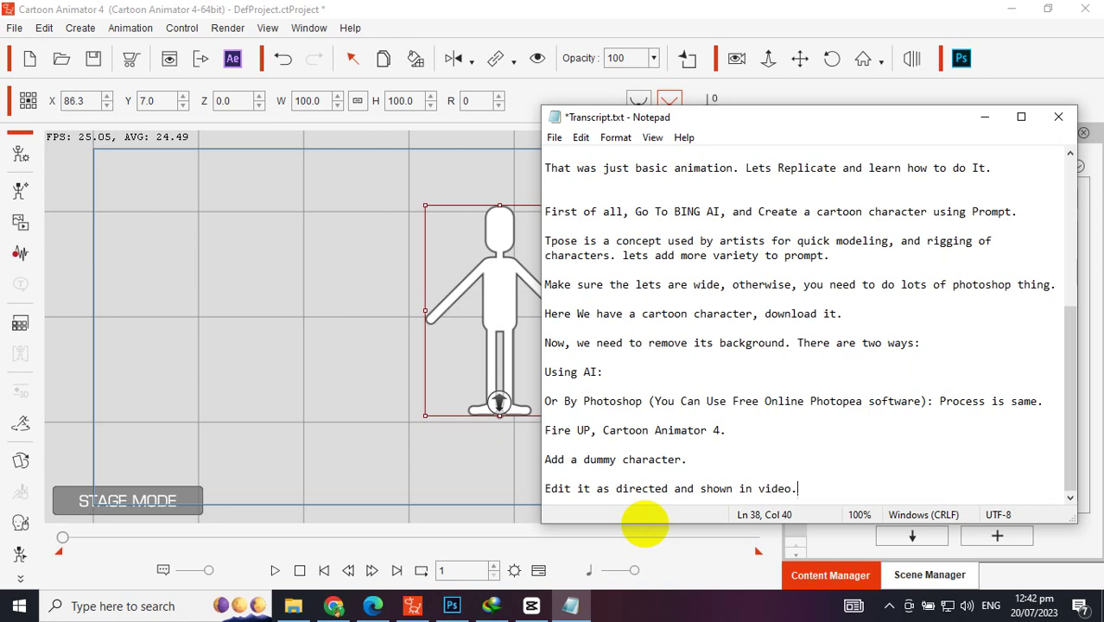
{"action": "key", "text": "Return"}
{"action": "key", "text": "Return"}
{"action": "key", "text": "ctrl+s"}
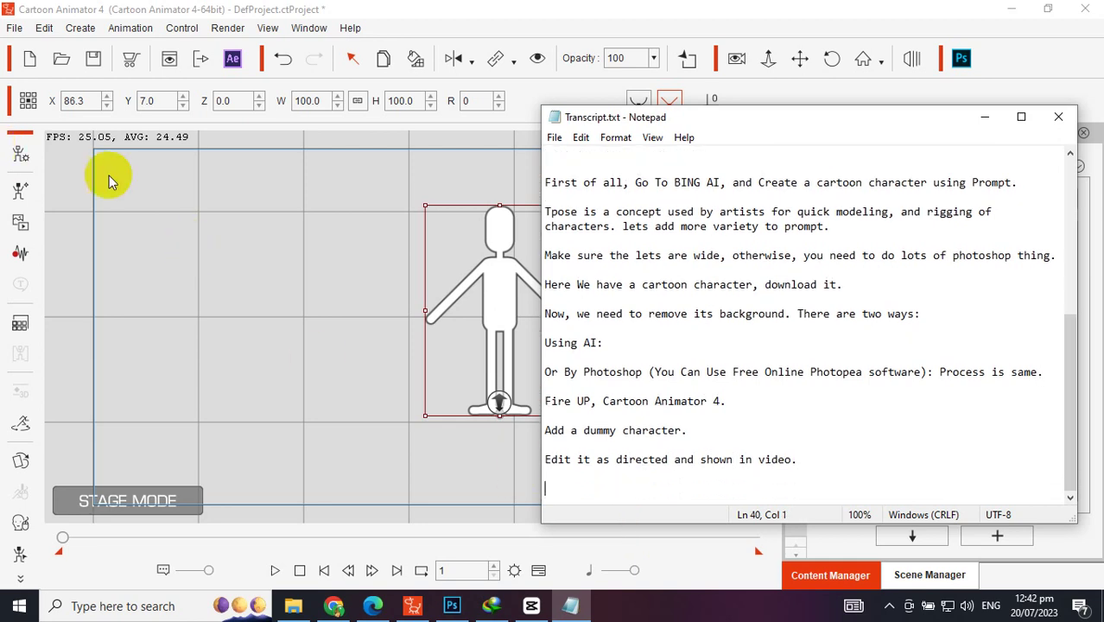
- Switch to Cartoon Animator 4, open the dummy in Composer mode, and open the Sprite Editor for its Hip bone
{"action": "left_click", "coordinate": [262, 224]}
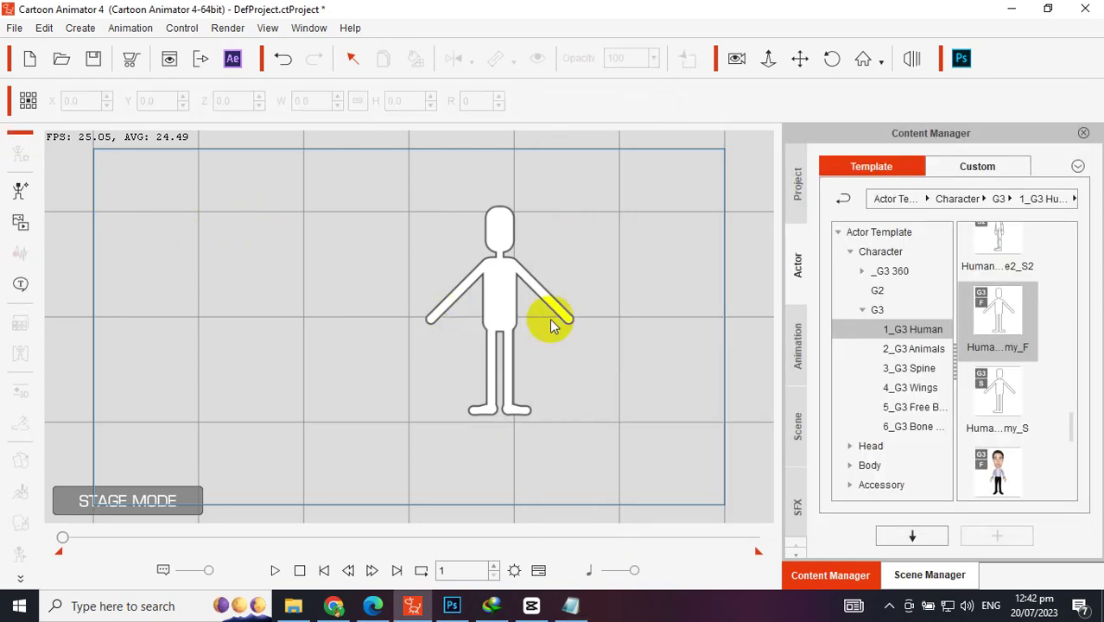
{"action": "left_click", "coordinate": [498, 298]}
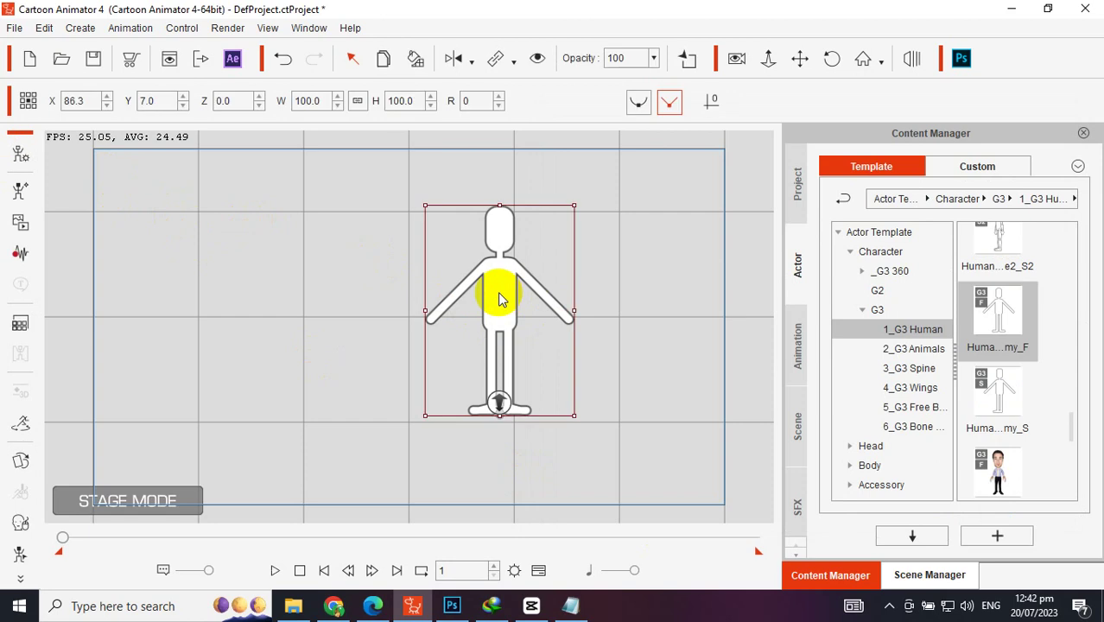
{"action": "left_click", "coordinate": [21, 148]}
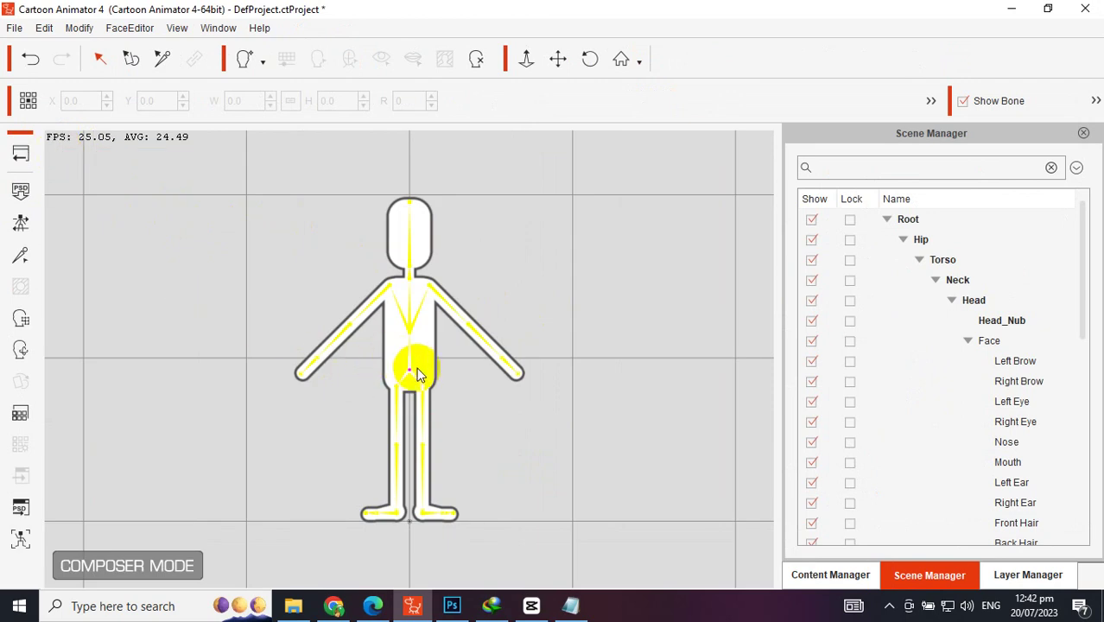
{"action": "left_click", "coordinate": [409, 370]}
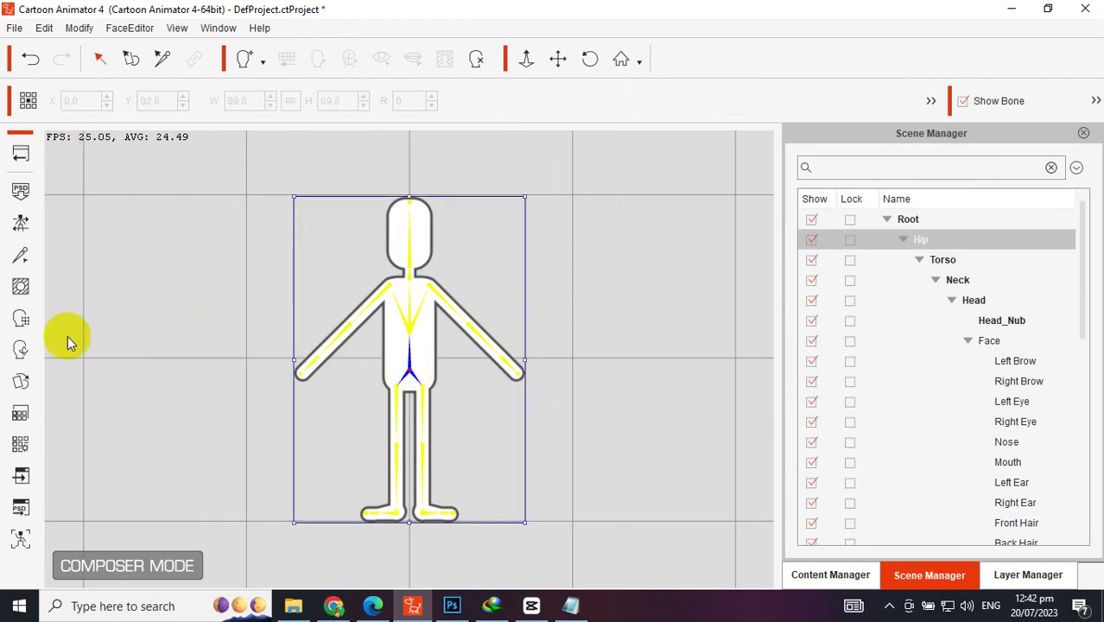
{"action": "left_click", "coordinate": [21, 381]}
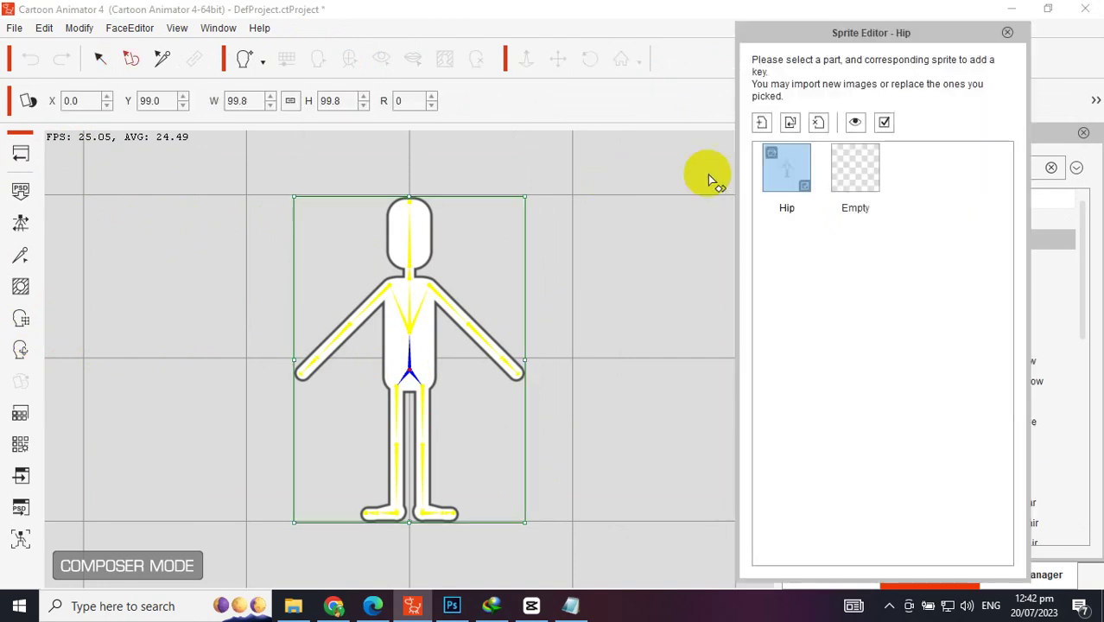
- Replace the Hip sprite with Oboi.png from the Downloads folder
{"action": "left_click", "coordinate": [769, 173]}
{"action": "double_click", "coordinate": [772, 177]}
{"action": "scroll", "coordinate": [665, 129], "scroll_direction": "up", "scroll_amount": 5}
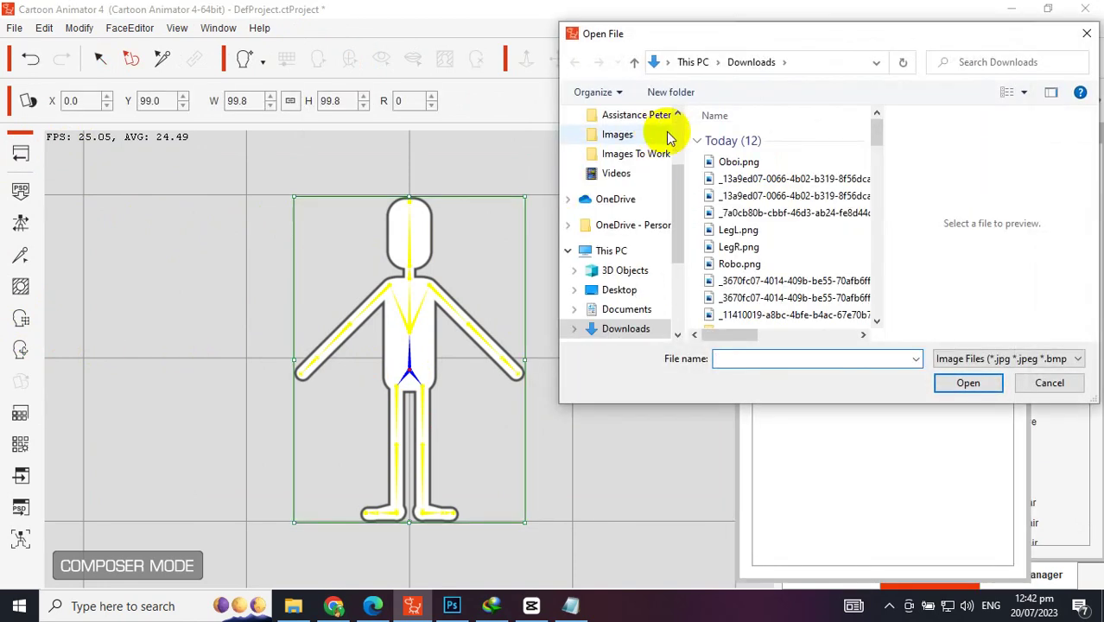
{"action": "left_click", "coordinate": [631, 167]}
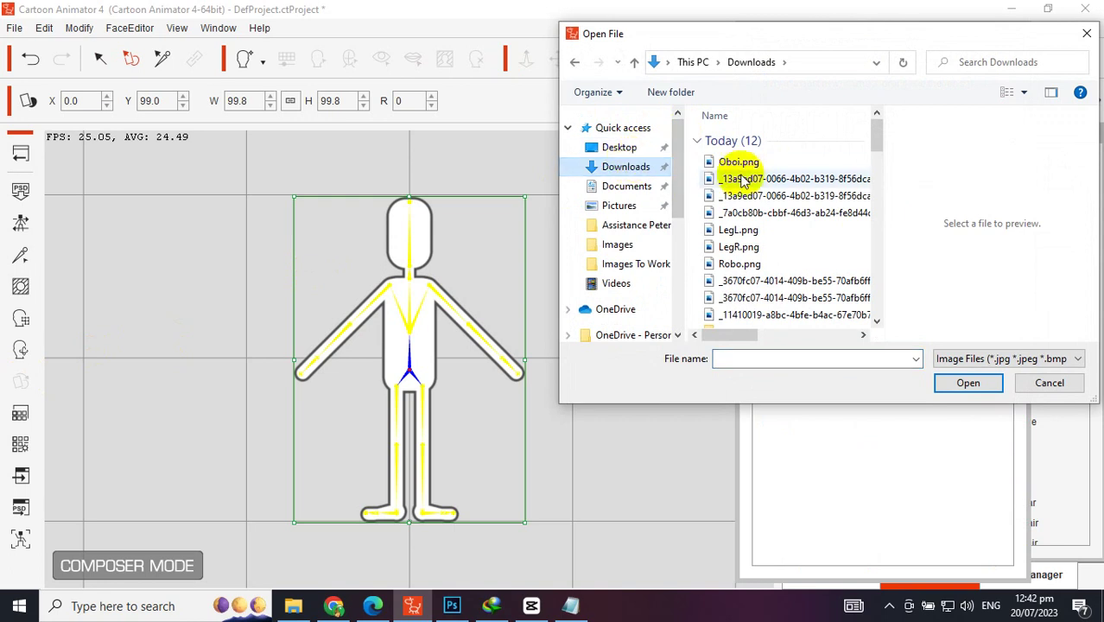
{"action": "double_click", "coordinate": [736, 162]}
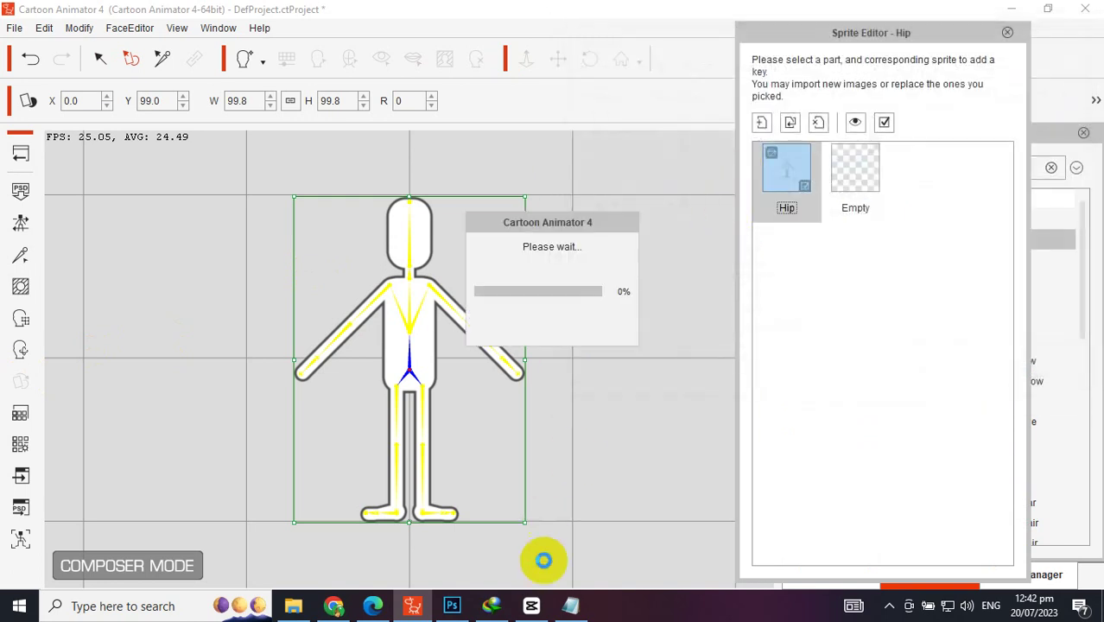
- Add the line "Make sure background is removed." to the Notepad transcript, and return to Cartoon Animator 4
{"action": "left_click", "coordinate": [570, 606]}
{"action": "type", "text": "M"}
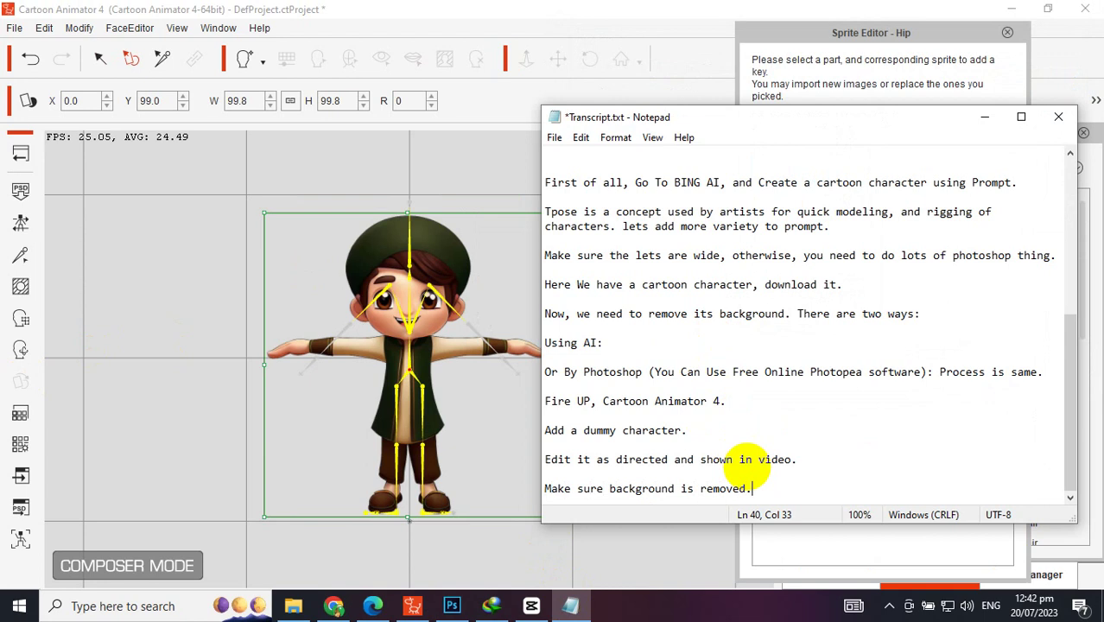
{"action": "left_click", "coordinate": [467, 431]}
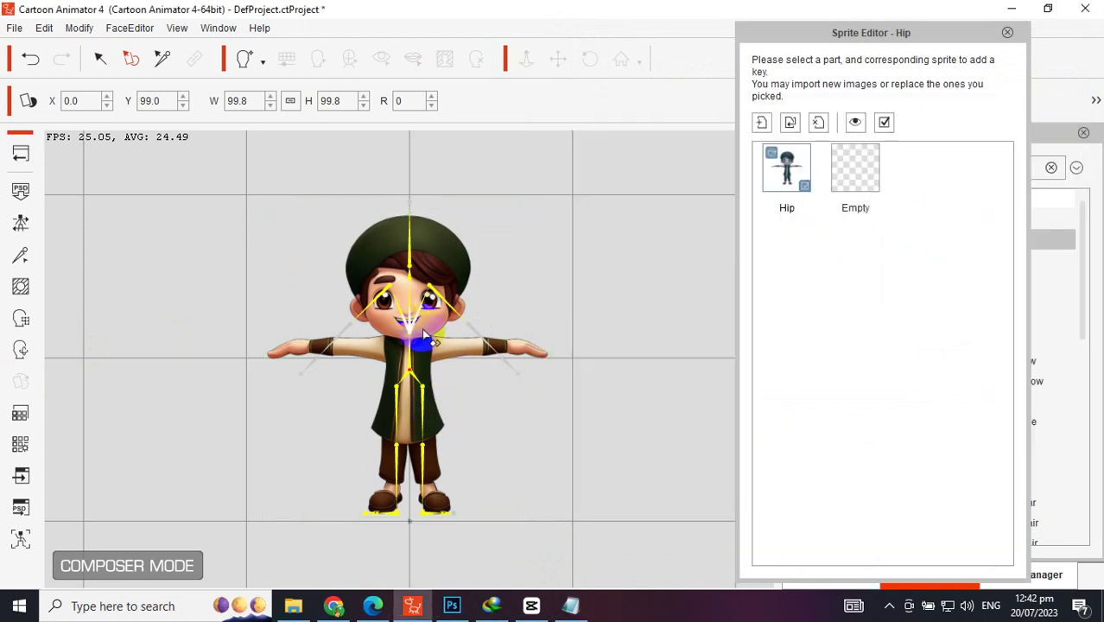
- Enlarge the boy's Hip sprite to about 121 in width and height, and move it to about X -0.5, Y 112.4
{"action": "left_click", "coordinate": [426, 339]}
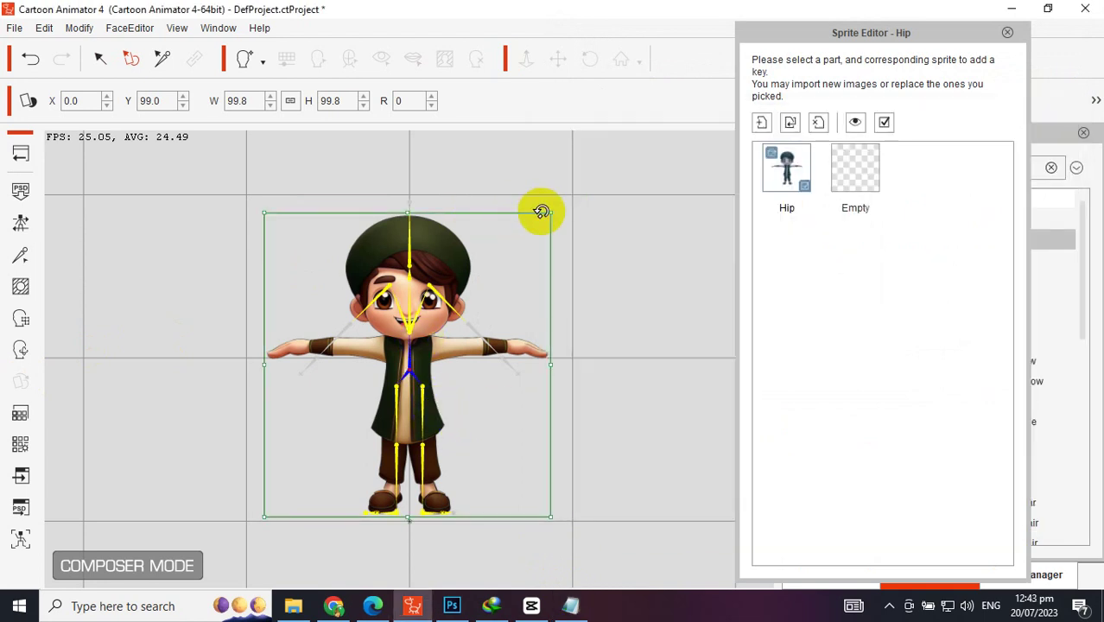
{"action": "left_click_drag", "start_coordinate": [547, 210], "coordinate": [584, 185]}
{"action": "left_click_drag", "start_coordinate": [487, 251], "coordinate": [480, 237]}
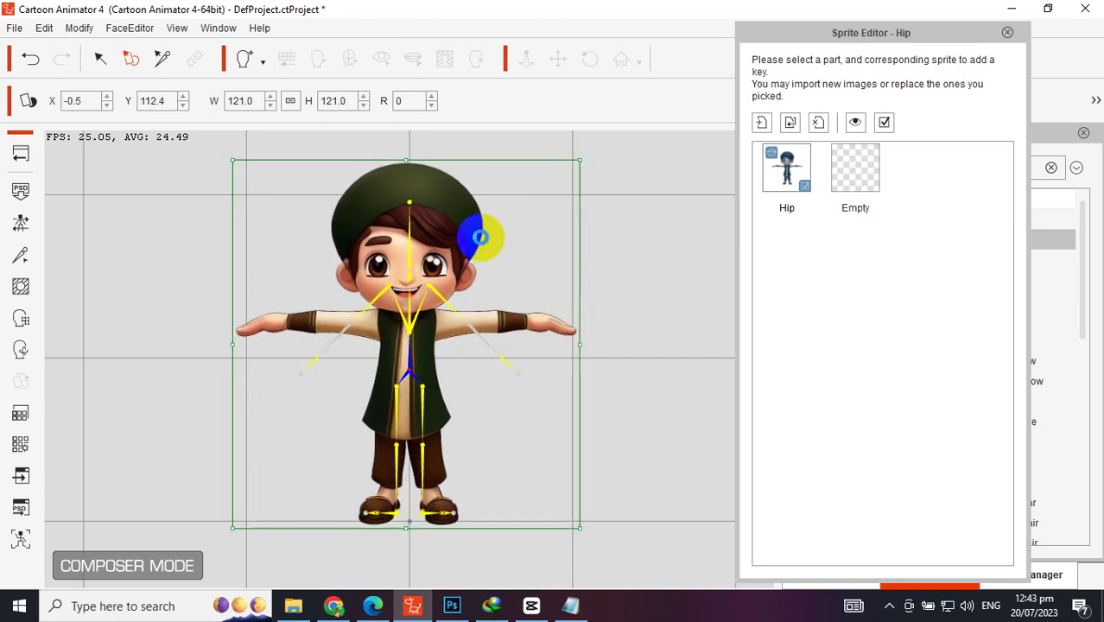
- Add the line "Fit the bones properly." to the Notepad transcript, save the file, and return to Cartoon Animator 4
{"action": "left_click", "coordinate": [570, 605]}
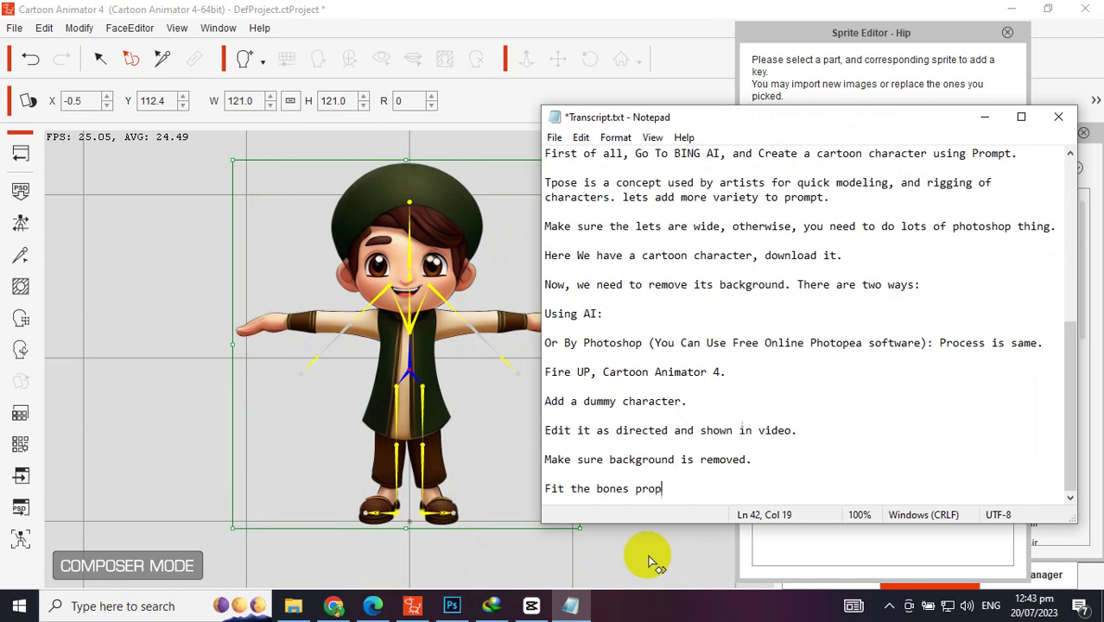
{"action": "type", "text": "."}
{"action": "key", "text": "Return"}
{"action": "key", "text": "Return"}
{"action": "key", "text": "ctrl+s"}
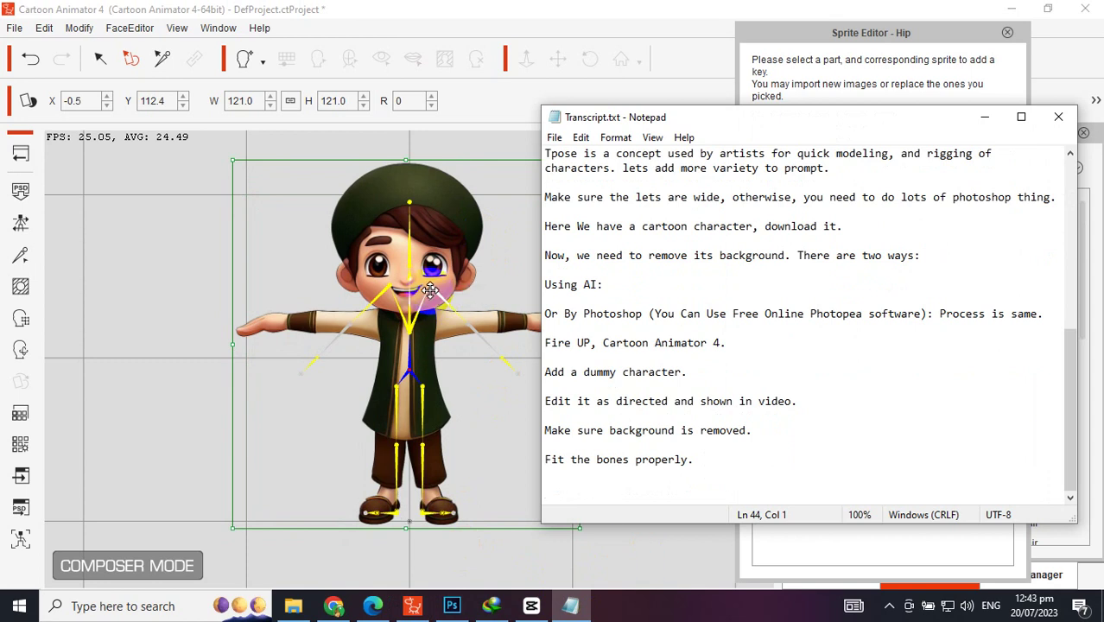
{"action": "left_click", "coordinate": [985, 121]}
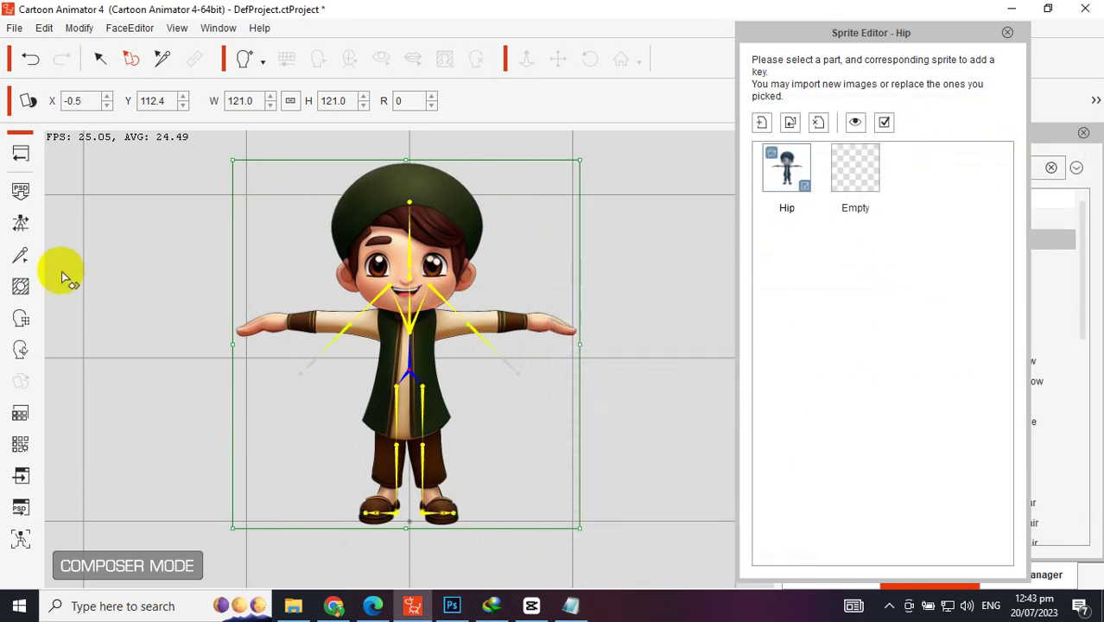
- Open the Bone Editor, move it off the character, and reposition both arm bone chains along the boy's outstretched arms
{"action": "left_click", "coordinate": [23, 256]}
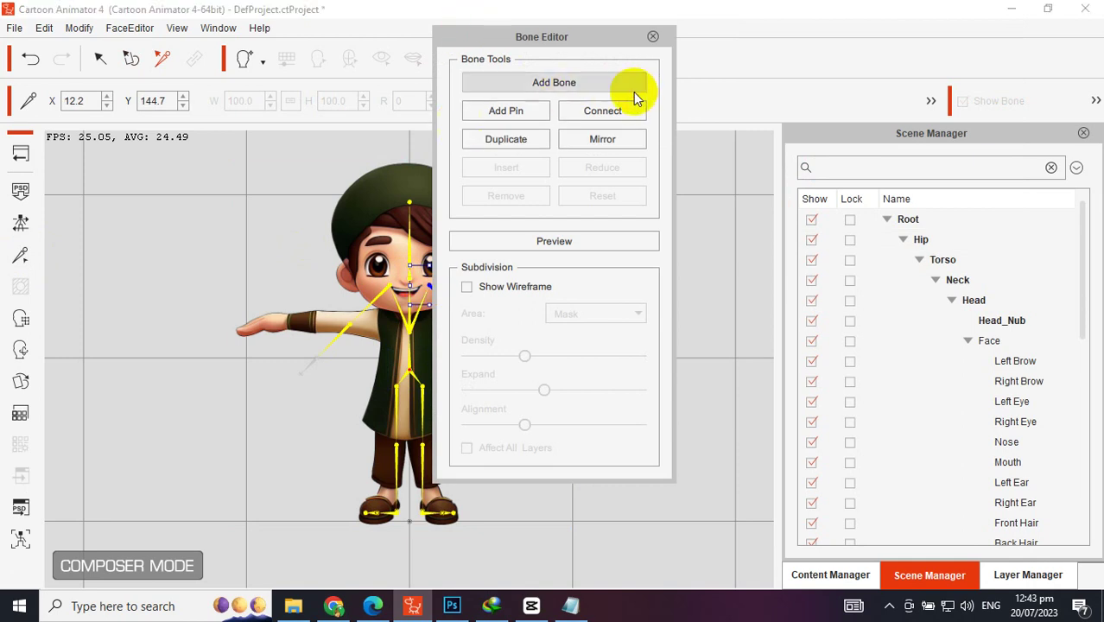
{"action": "left_click_drag", "start_coordinate": [487, 33], "coordinate": [655, 83]}
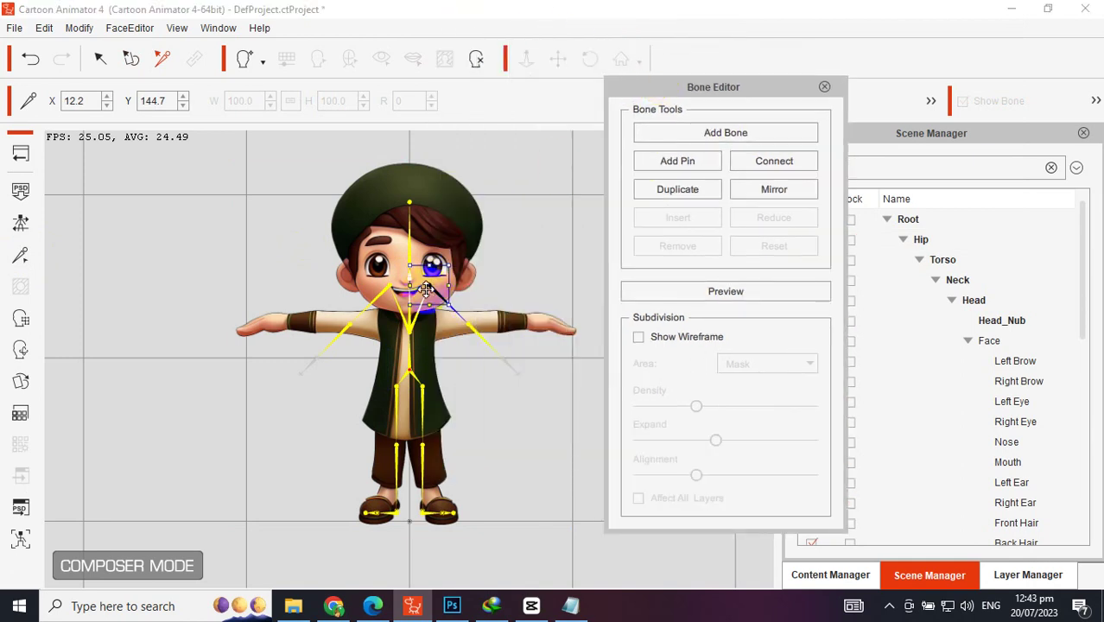
{"action": "left_click_drag", "start_coordinate": [431, 279], "coordinate": [386, 275]}
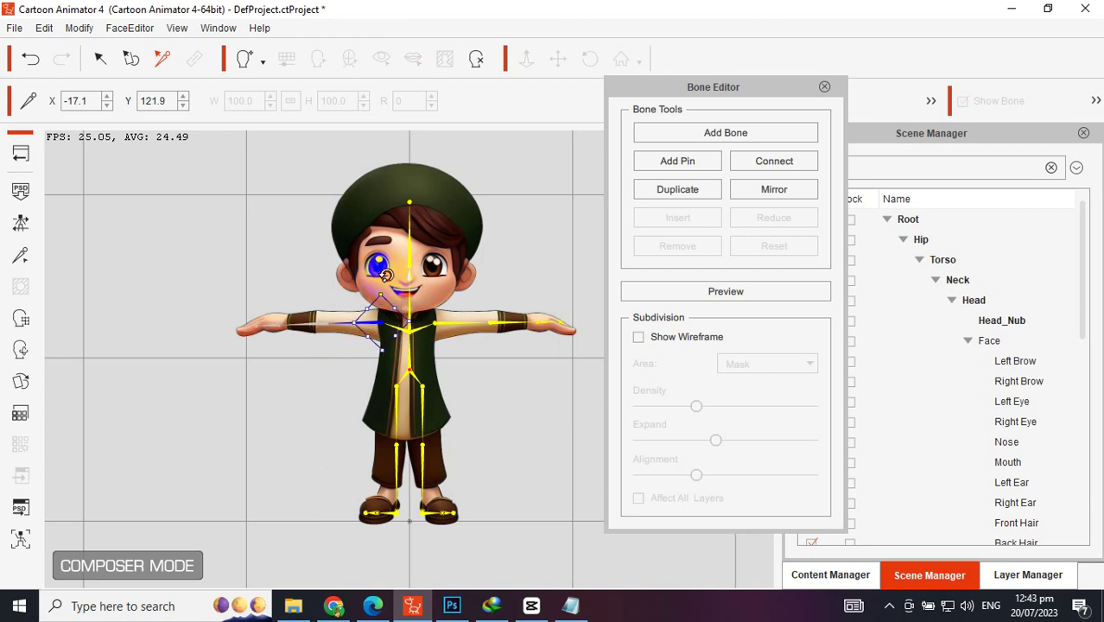
{"action": "left_click", "coordinate": [507, 278]}
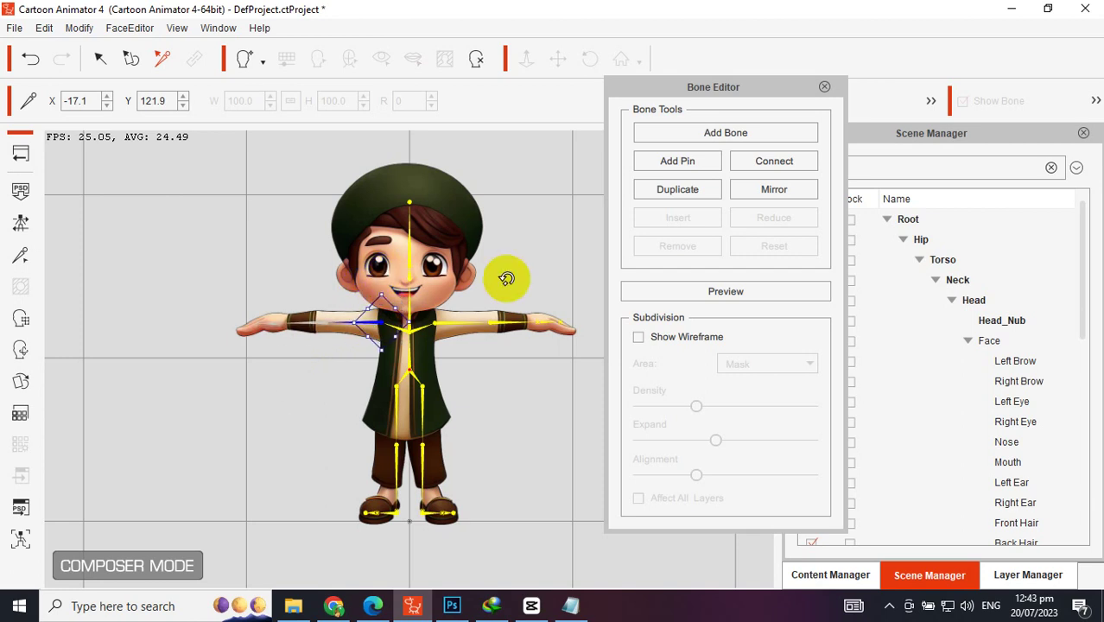
- Fit the left leg bones to the boy's leg, with LThigh at about X 9.0, Y 66.7 and LShank at about X 11.8, Y 40.2
{"action": "left_click", "coordinate": [444, 439]}
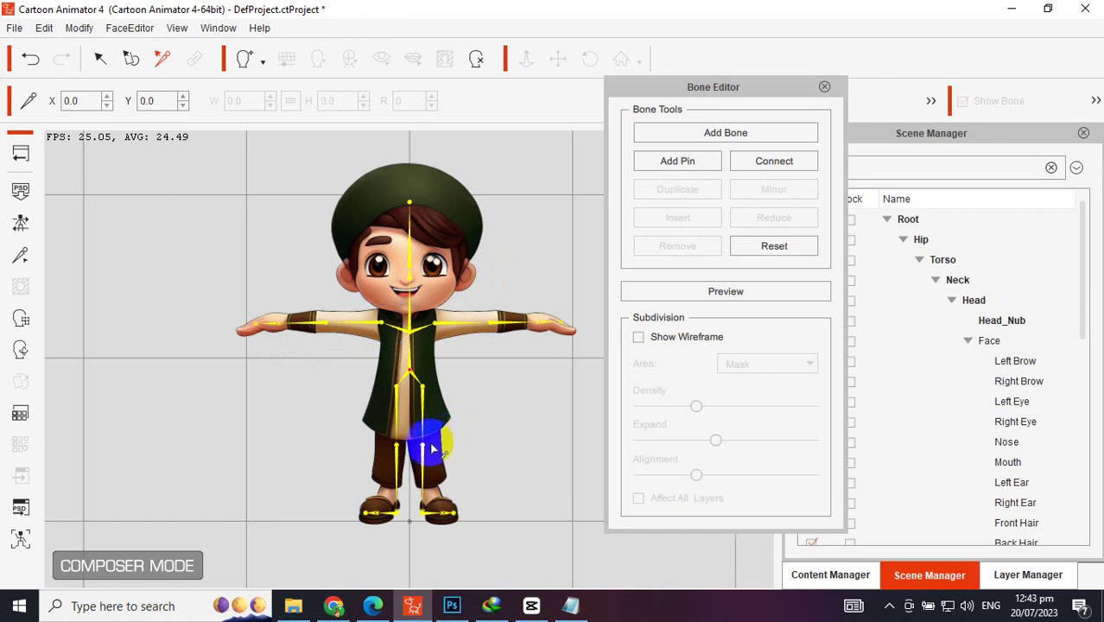
{"action": "left_click", "coordinate": [425, 414]}
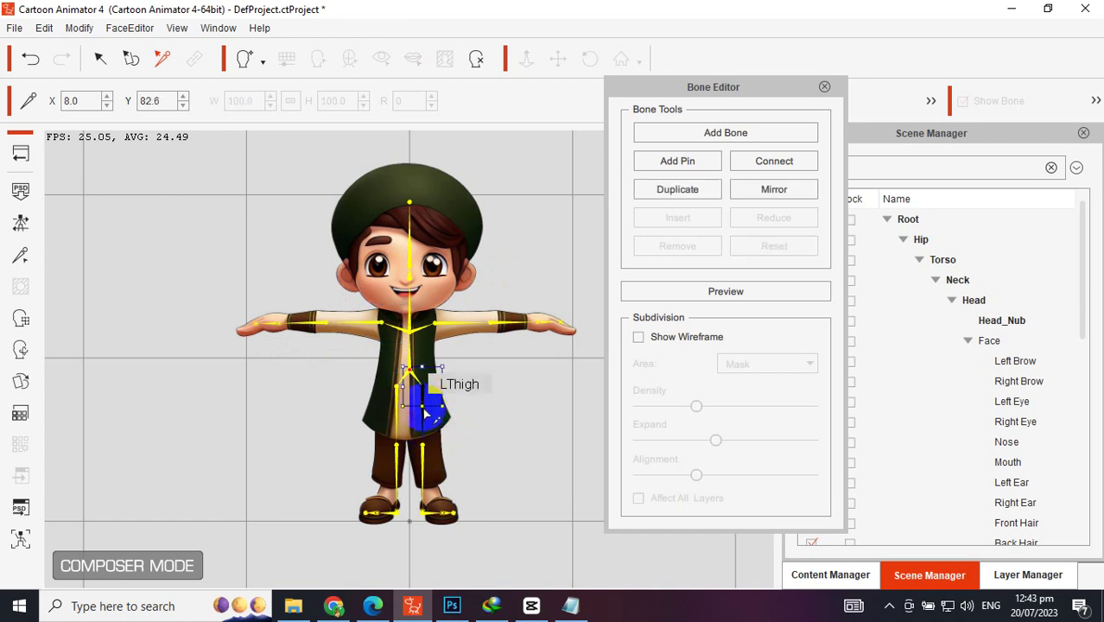
{"action": "mouse_move", "coordinate": [427, 392]}
{"action": "left_mouse_down"}
{"action": "mouse_move", "coordinate": [439, 419]}
{"action": "mouse_move", "coordinate": [426, 414]}
{"action": "left_mouse_up"}
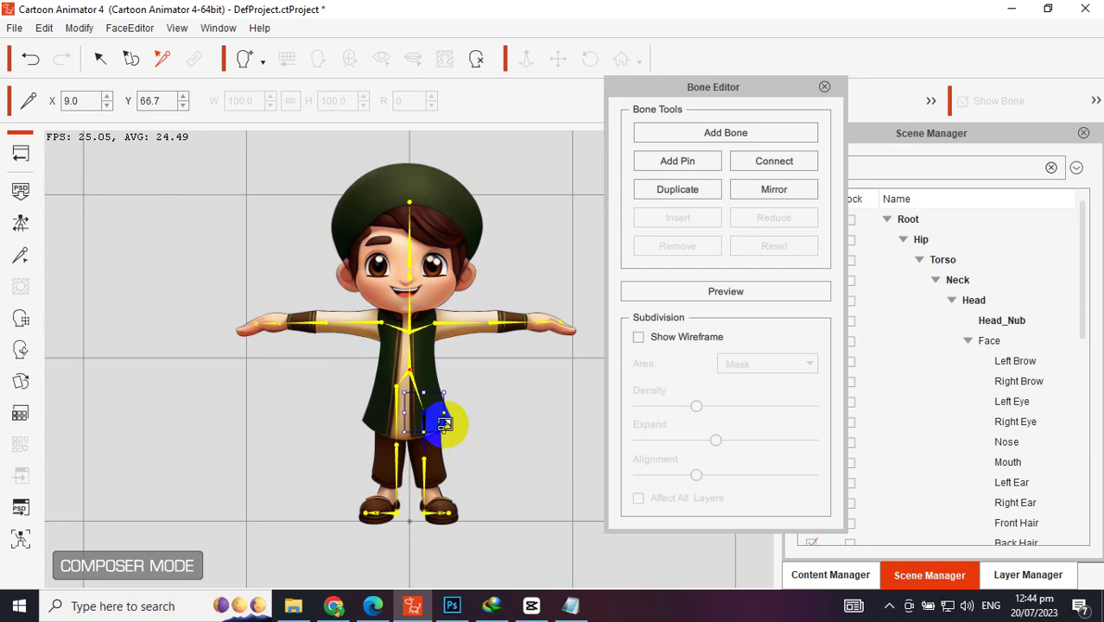
{"action": "left_click_drag", "start_coordinate": [446, 427], "coordinate": [455, 431]}
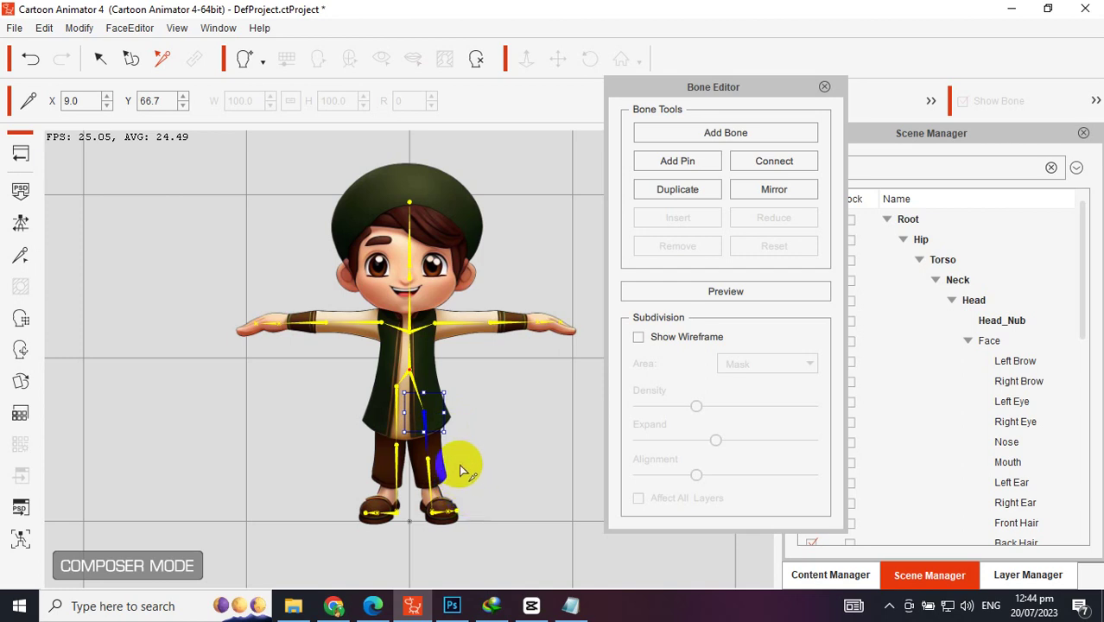
{"action": "left_click", "coordinate": [440, 511]}
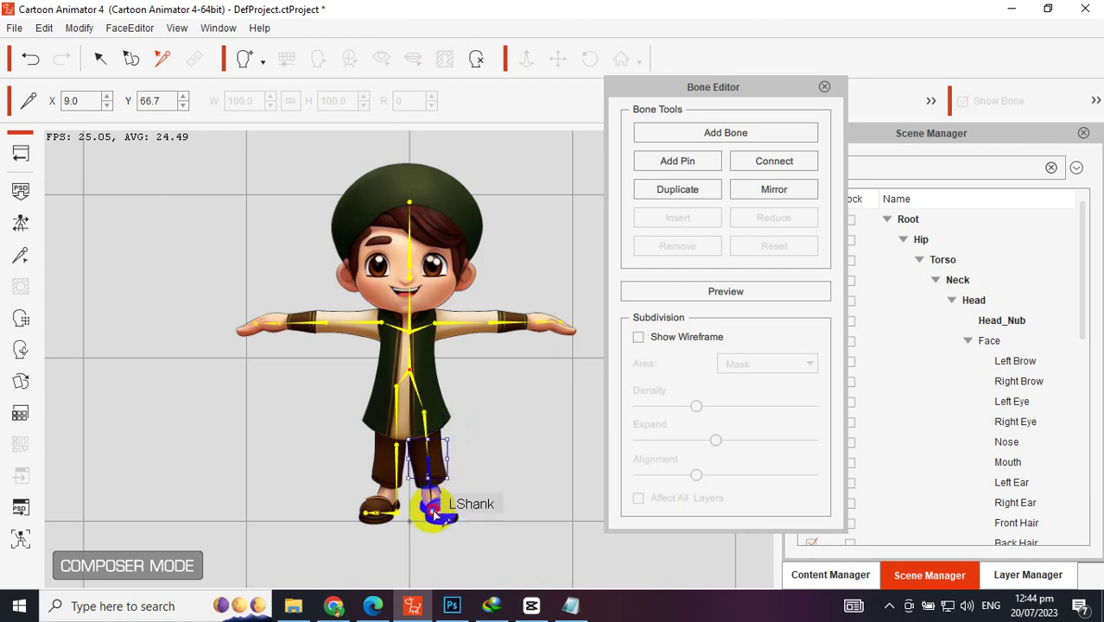
{"action": "left_click_drag", "start_coordinate": [430, 467], "coordinate": [435, 467]}
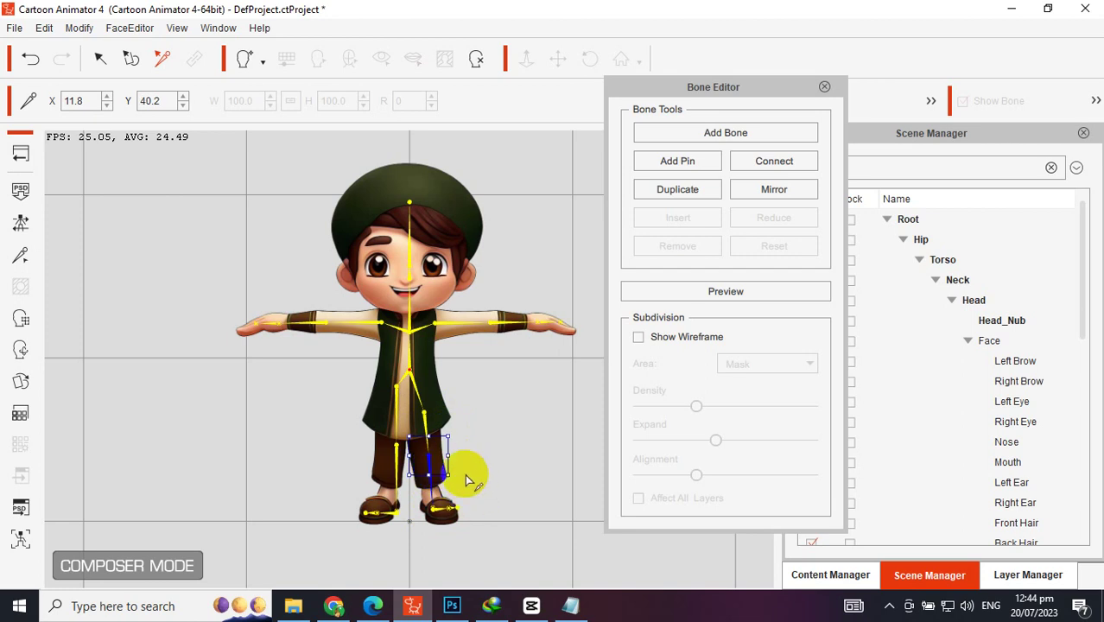
- Fit the right leg bones to the boy's leg, with the thigh at about X -11.5, Y 65.8 and the foot at about X -13.9, Y 9.0
{"action": "left_click", "coordinate": [395, 396]}
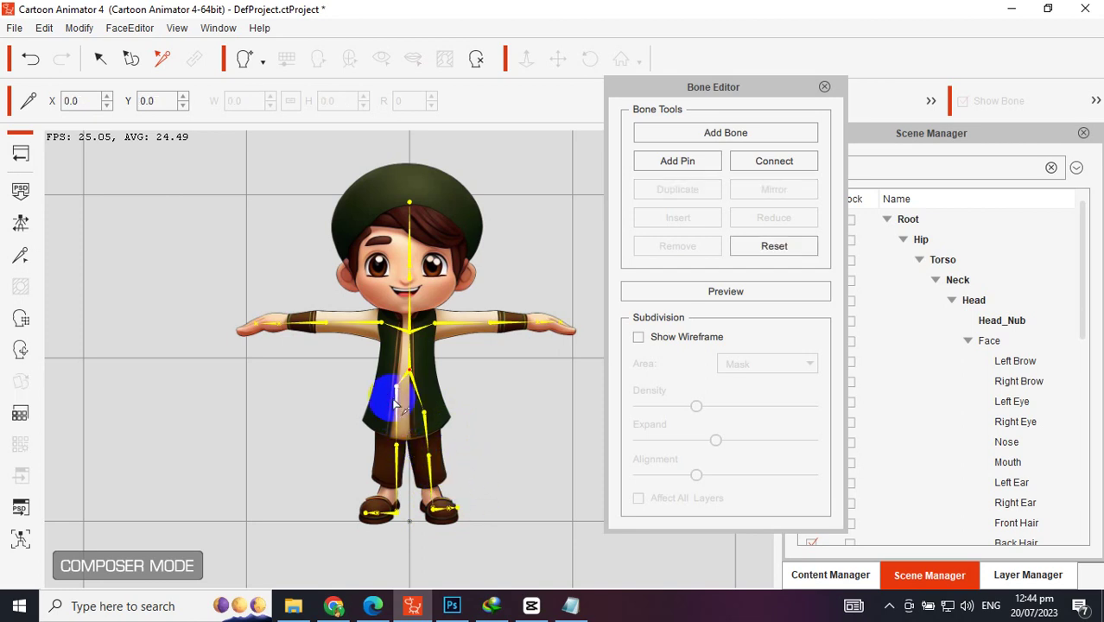
{"action": "left_click_drag", "start_coordinate": [398, 394], "coordinate": [370, 425]}
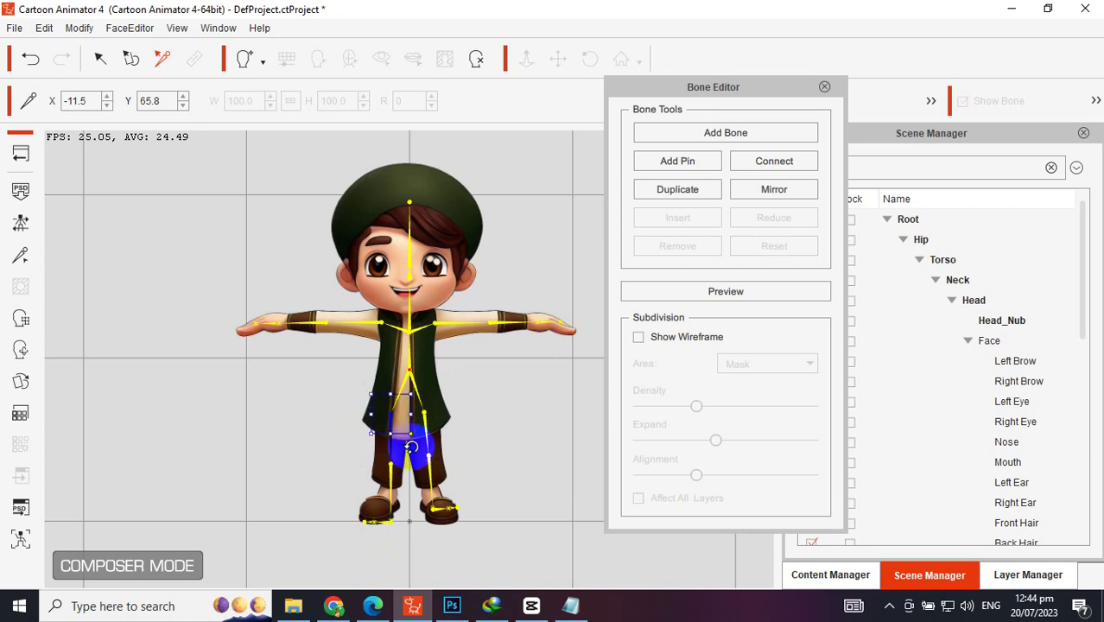
{"action": "left_click_drag", "start_coordinate": [413, 445], "coordinate": [412, 447]}
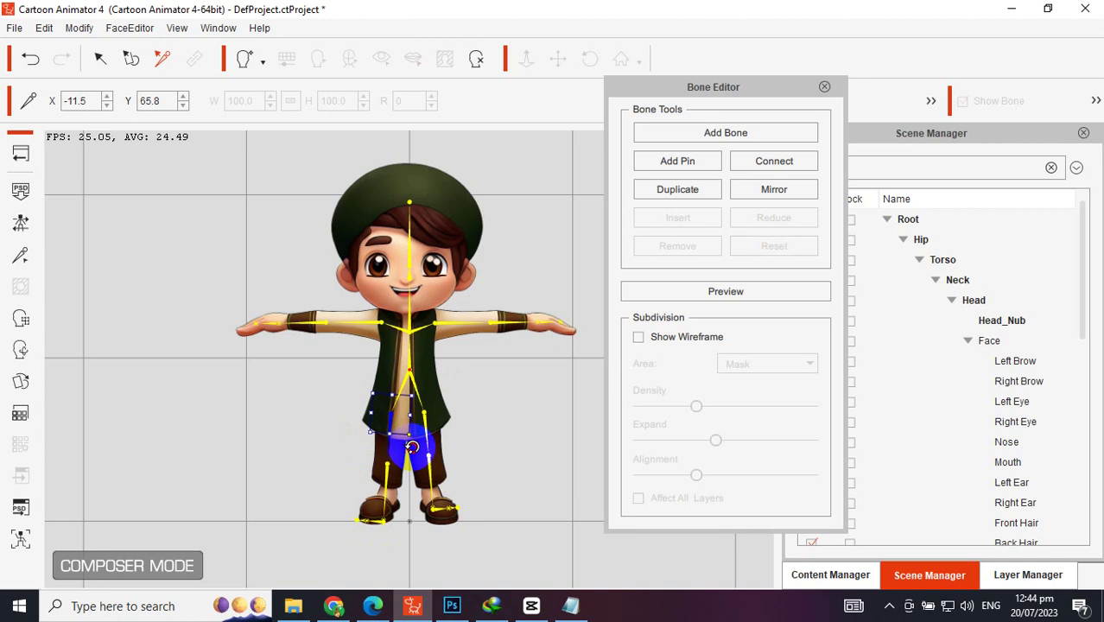
{"action": "left_click", "coordinate": [382, 519]}
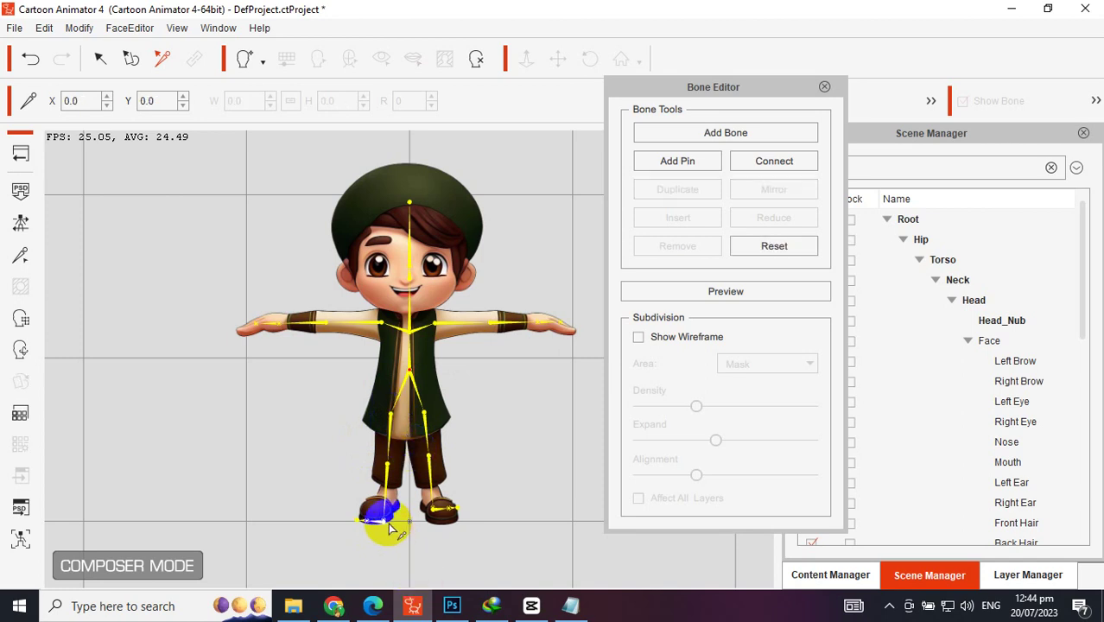
{"action": "left_click_drag", "start_coordinate": [385, 520], "coordinate": [383, 516]}
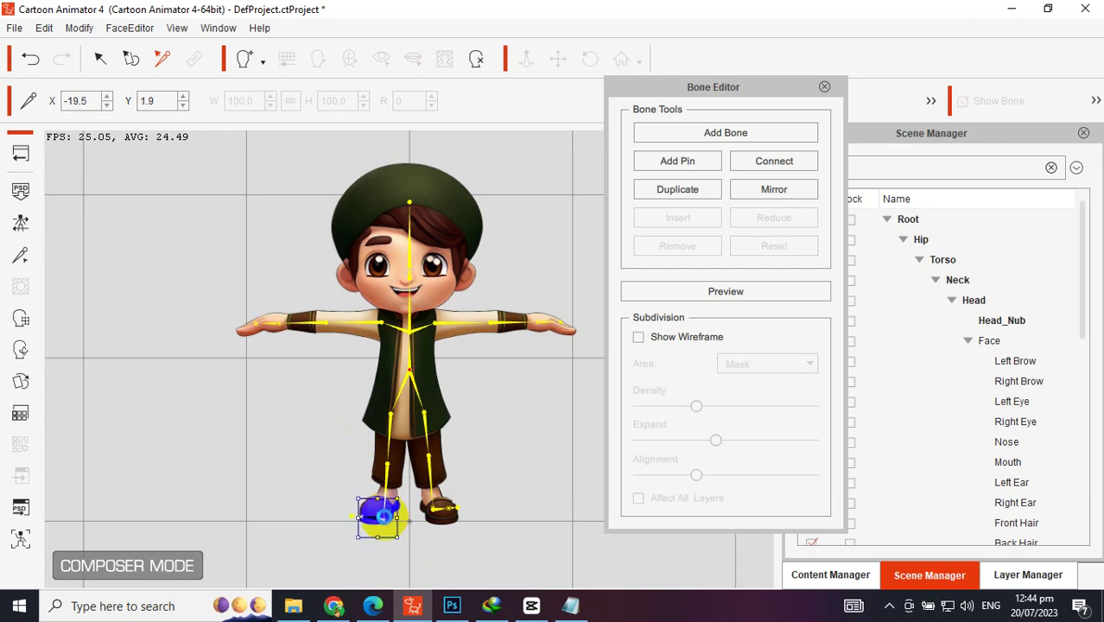
{"action": "left_click", "coordinate": [448, 578]}
{"action": "mouse_move", "coordinate": [365, 506]}
{"action": "left_mouse_down"}
{"action": "mouse_move", "coordinate": [391, 513]}
{"action": "mouse_move", "coordinate": [378, 509]}
{"action": "mouse_move", "coordinate": [378, 476]}
{"action": "mouse_move", "coordinate": [357, 480]}
{"action": "mouse_move", "coordinate": [355, 503]}
{"action": "left_mouse_up"}
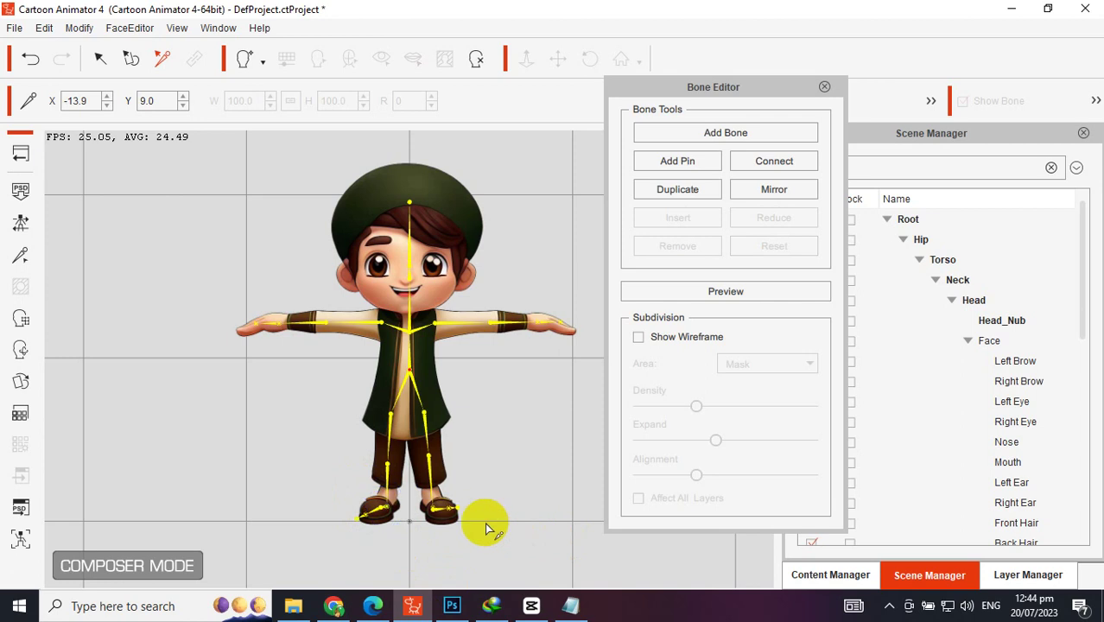
- Angle the left foot bone along the shoe, and move the Neck bone down to about X -1.0, Y 128.3
{"action": "left_click", "coordinate": [439, 511]}
{"action": "left_click_drag", "start_coordinate": [439, 513], "coordinate": [469, 488]}
{"action": "key", "text": "ctrl+z"}
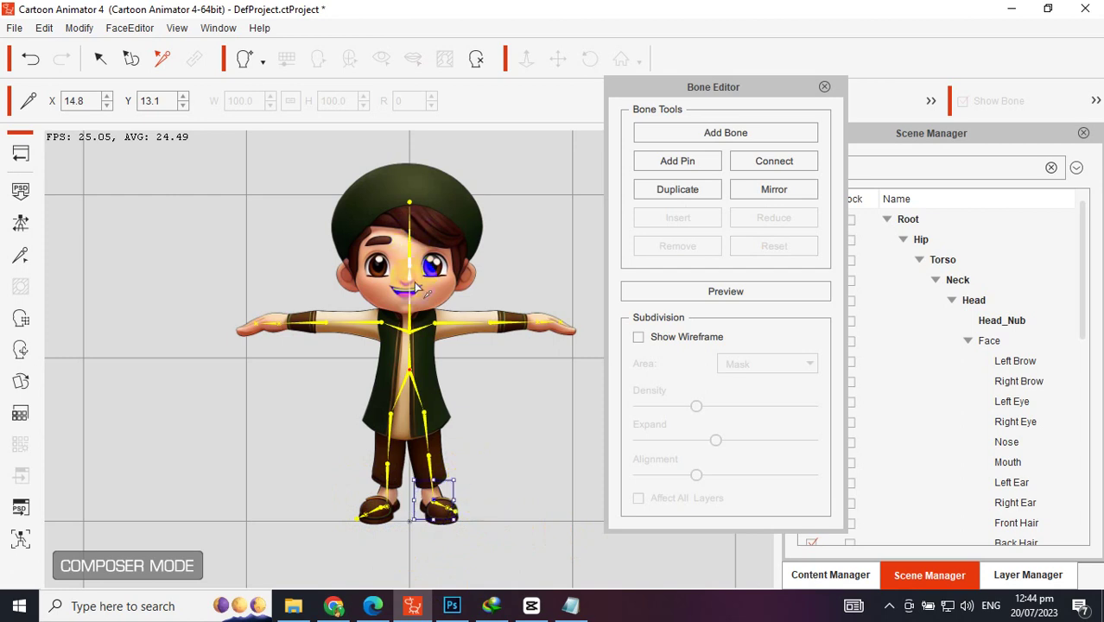
{"action": "left_click", "coordinate": [411, 282]}
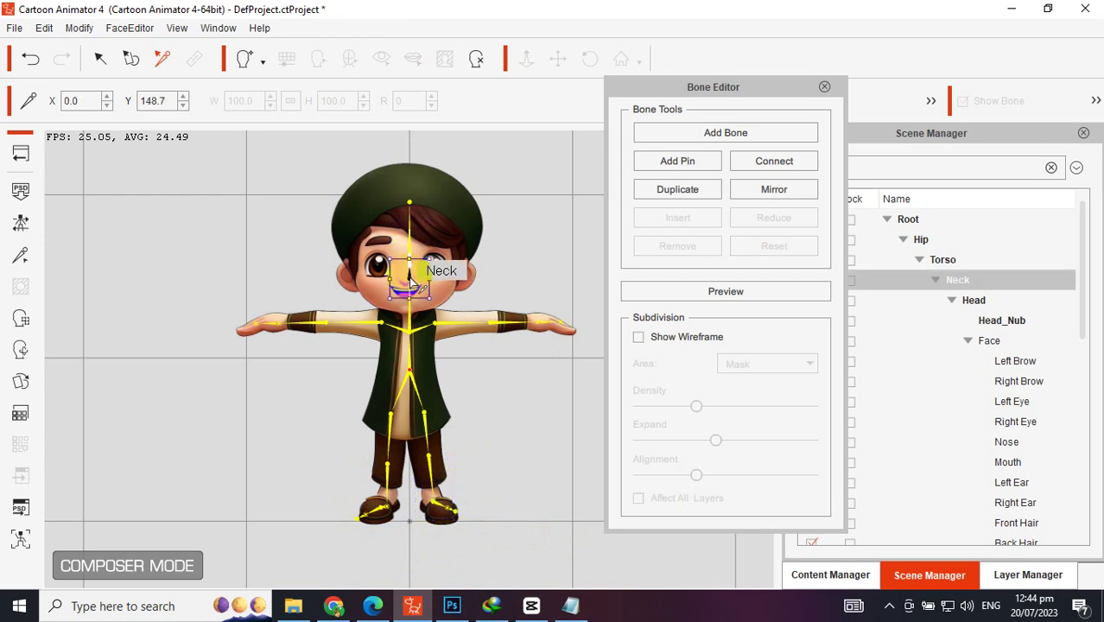
{"action": "left_click_drag", "start_coordinate": [411, 281], "coordinate": [443, 272]}
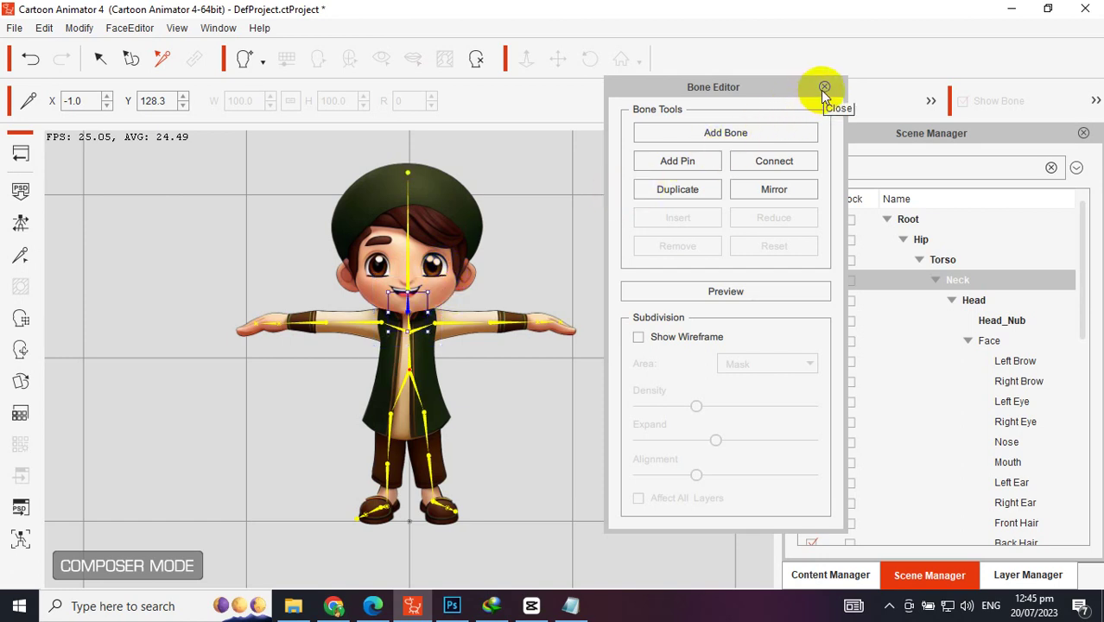
- Show the subdivision wireframe, and set Density to maximum, Expand to minimum and Alignment to maximum for all layers
{"action": "left_click", "coordinate": [639, 337]}
{"action": "left_click_drag", "start_coordinate": [696, 405], "coordinate": [812, 406]}
{"action": "left_click_drag", "start_coordinate": [715, 440], "coordinate": [637, 440]}
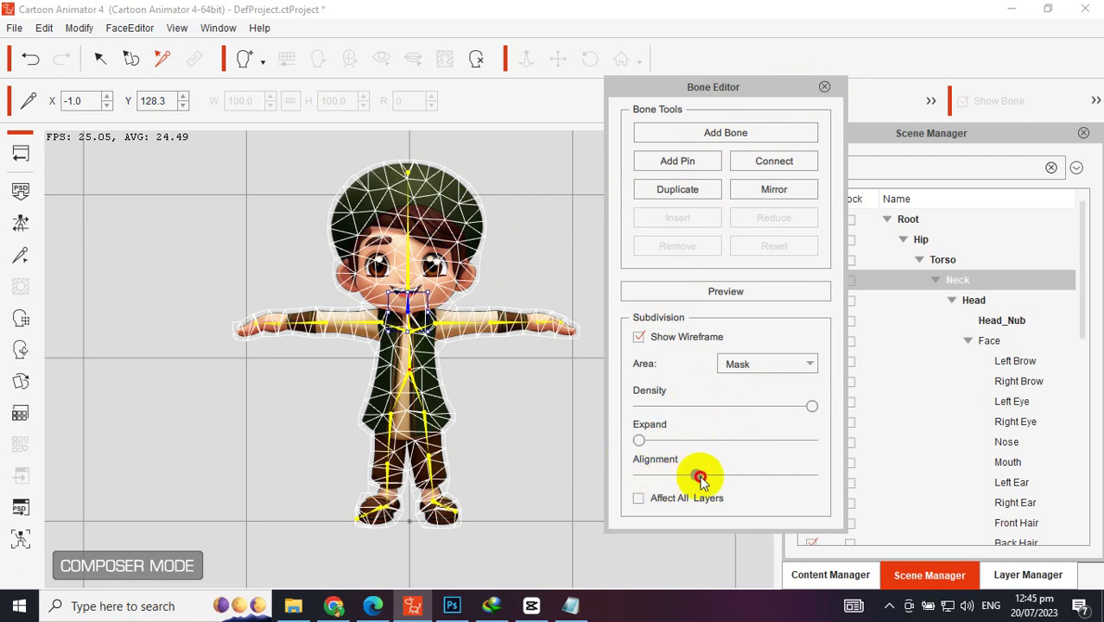
{"action": "left_click_drag", "start_coordinate": [699, 475], "coordinate": [858, 489]}
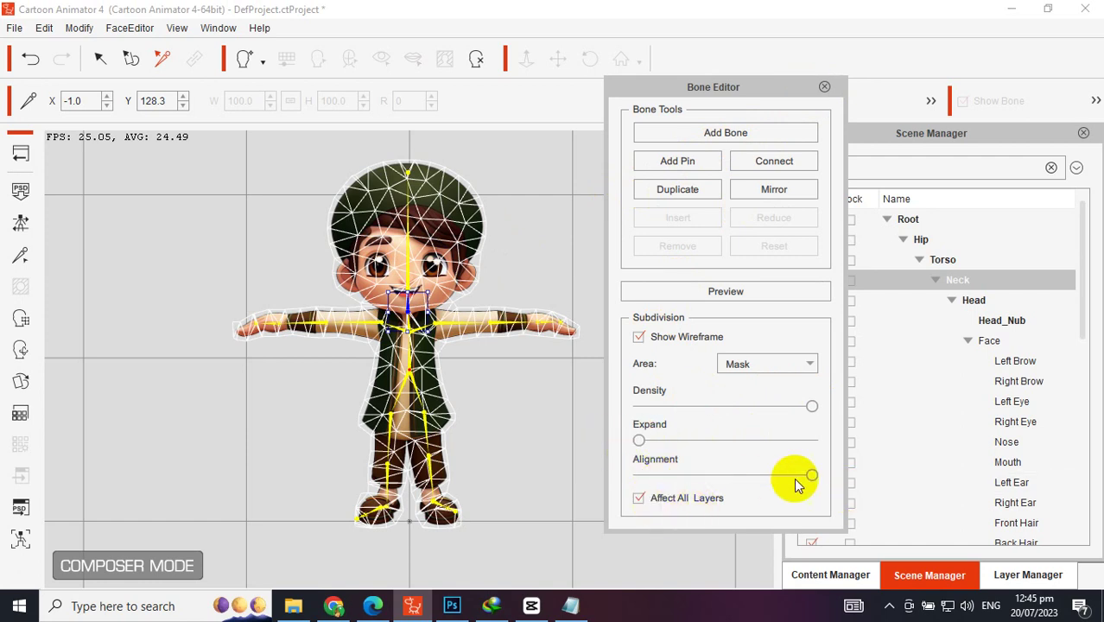
{"action": "left_click", "coordinate": [827, 475]}
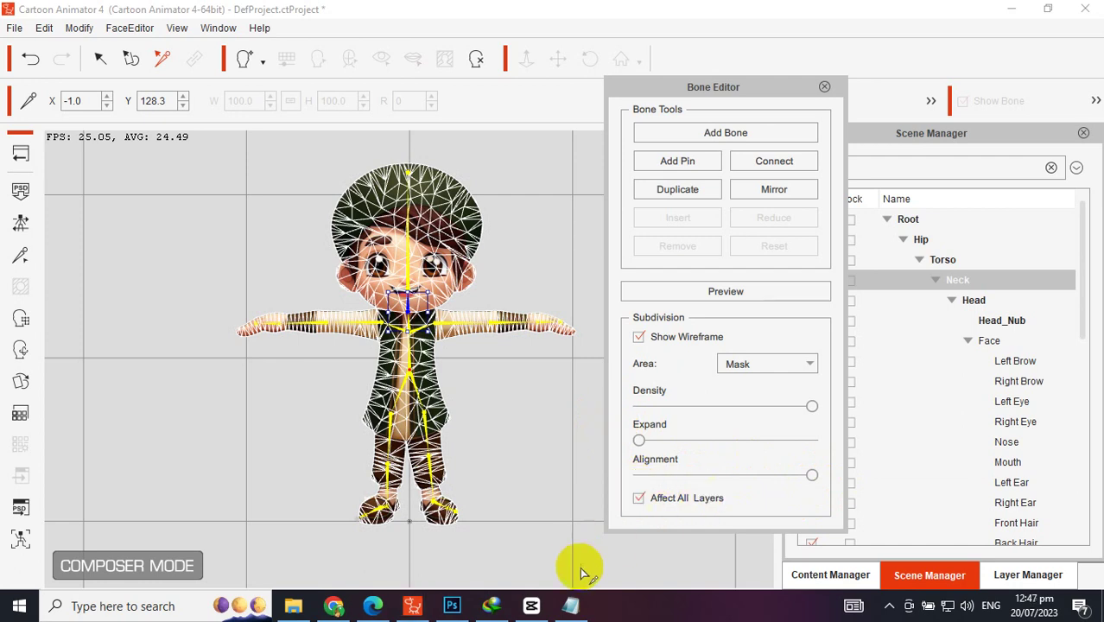
- Add the line "Apologies, I got a phone call, lets resume." to the Notepad transcript, move its window off the Bone Editor, and save the file
{"action": "left_click", "coordinate": [571, 605]}
{"action": "type", "text": "Ap"}
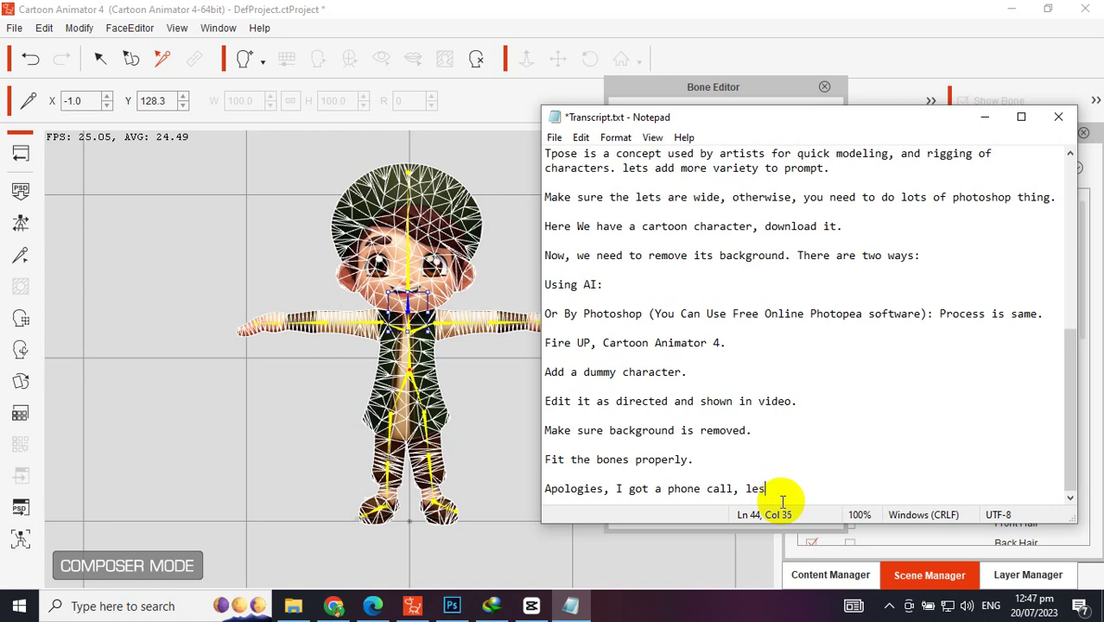
{"action": "key", "text": "Return"}
{"action": "key", "text": "Return"}
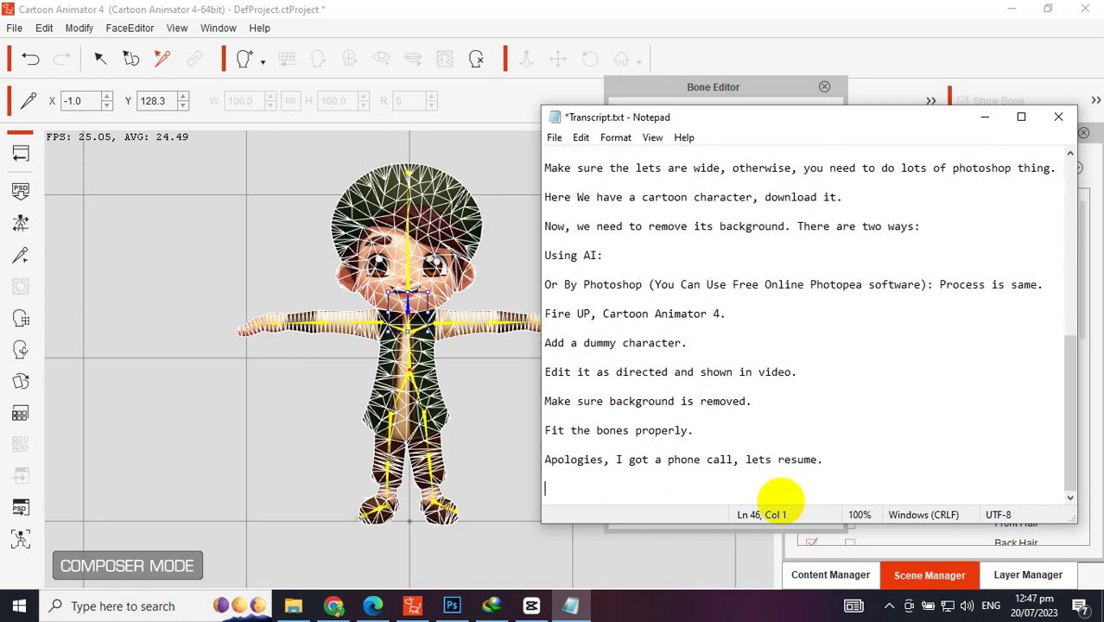
{"action": "left_click_drag", "start_coordinate": [719, 118], "coordinate": [216, 102]}
{"action": "key", "text": "ctrl+s"}
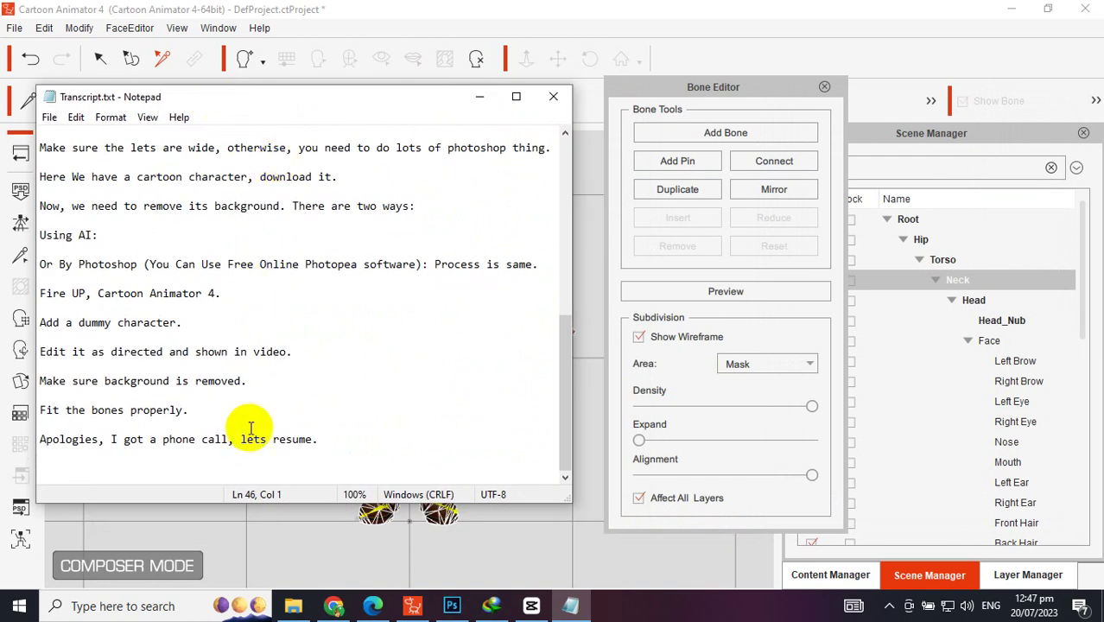
- Add "Increase Density to max, alignment to max, and expand to less. If you expanded, your legs cause animation troubles." to the transcript, and return to Cartoon Animator 4
{"action": "type", "text": "I"}
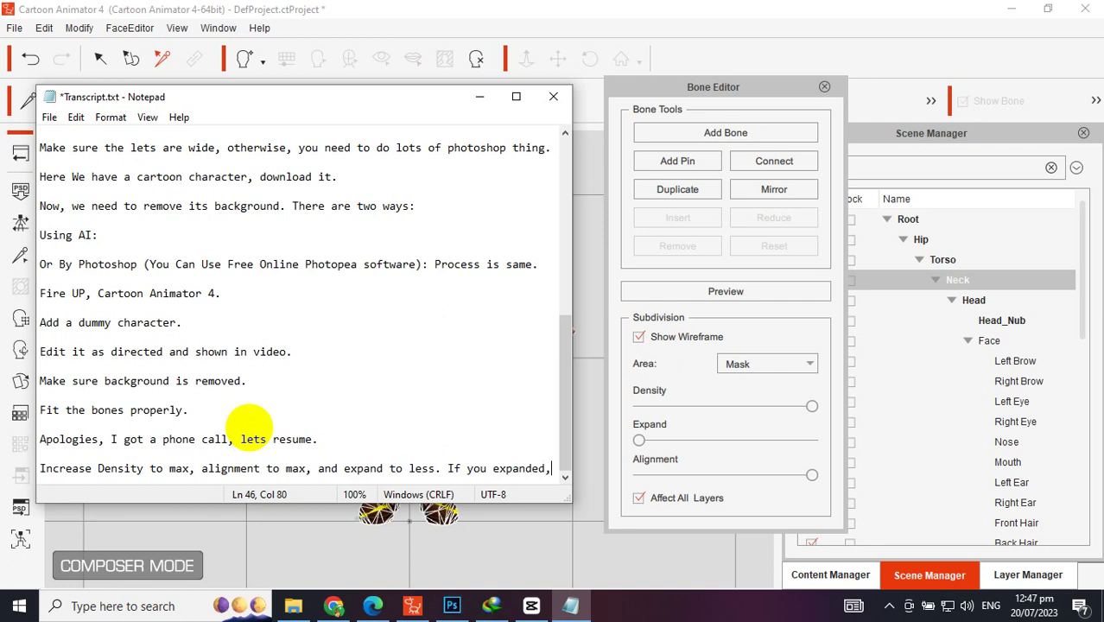
{"action": "type", "text": "y"}
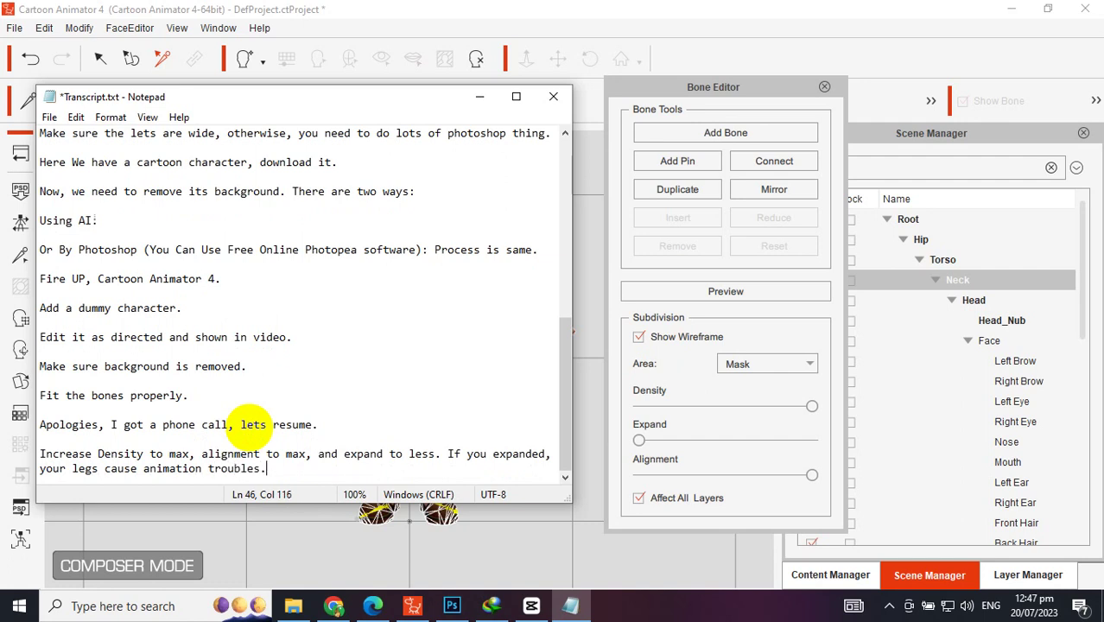
{"action": "left_click", "coordinate": [524, 8]}
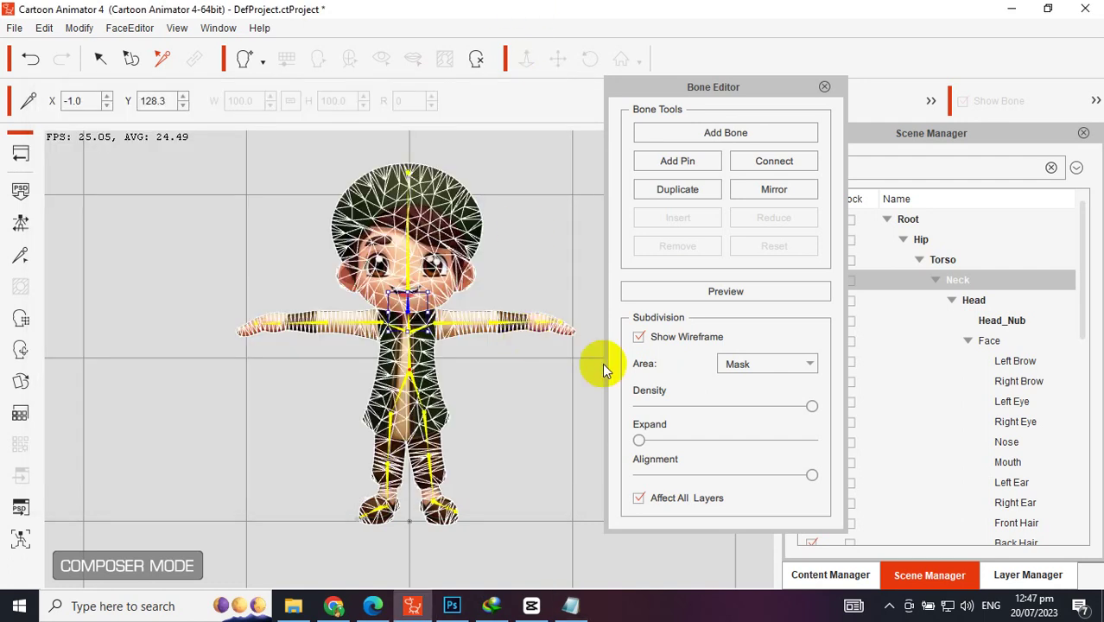
- Raise the mesh Expand amount to about the middle, and return it to minimum
{"action": "left_click_drag", "start_coordinate": [639, 441], "coordinate": [715, 439]}
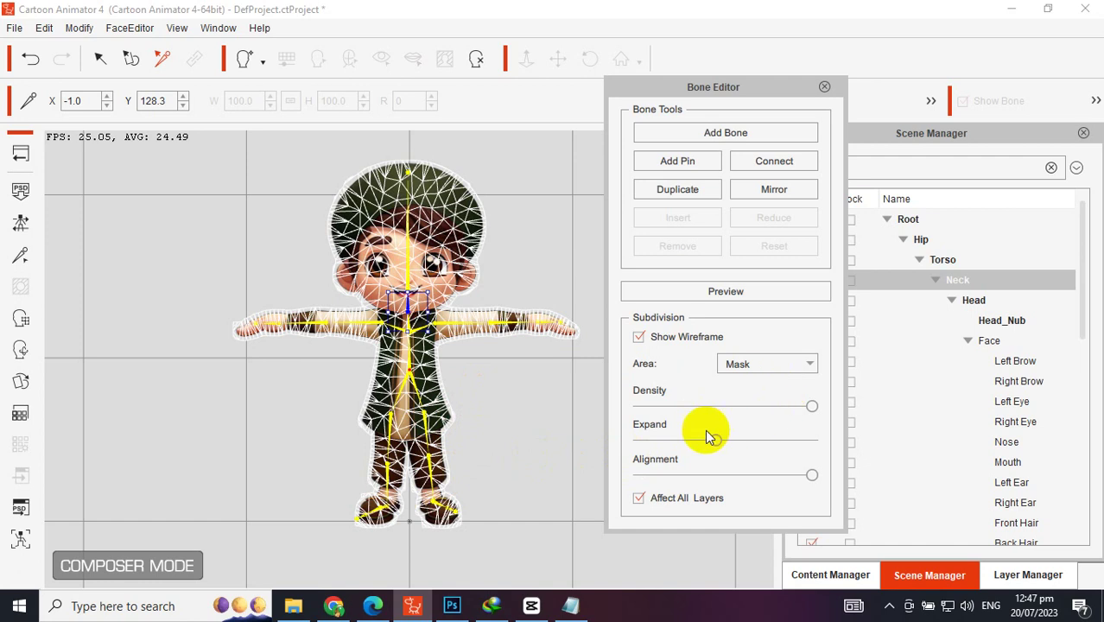
{"action": "left_click_drag", "start_coordinate": [717, 439], "coordinate": [575, 442]}
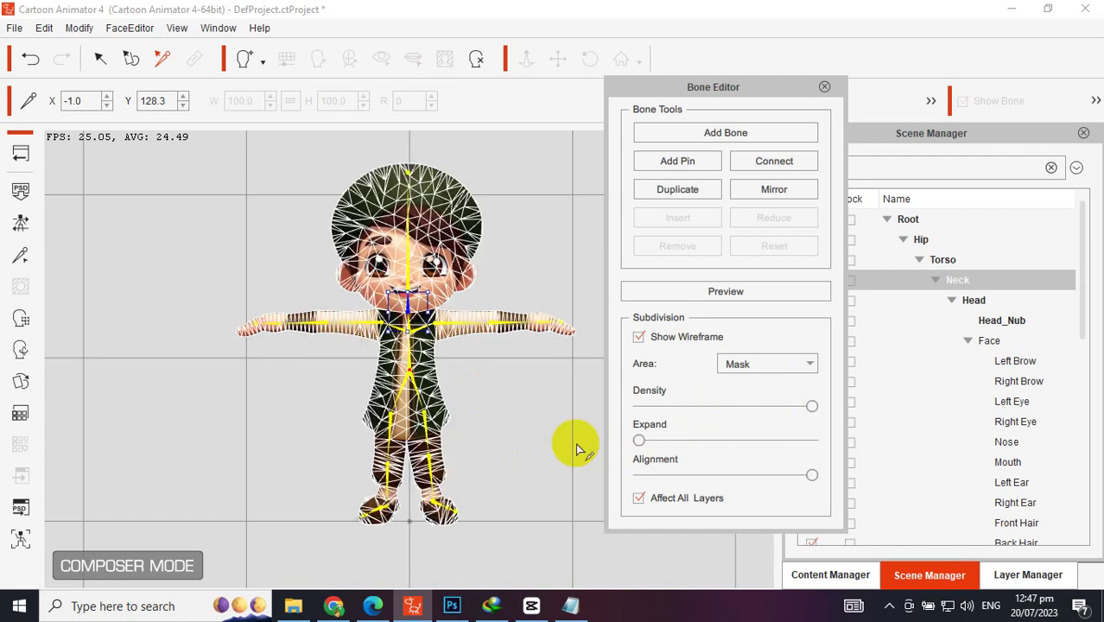
- Preview the rig by rotating the left arm downward and swinging the left and right thigh bones
{"action": "left_click", "coordinate": [727, 291]}
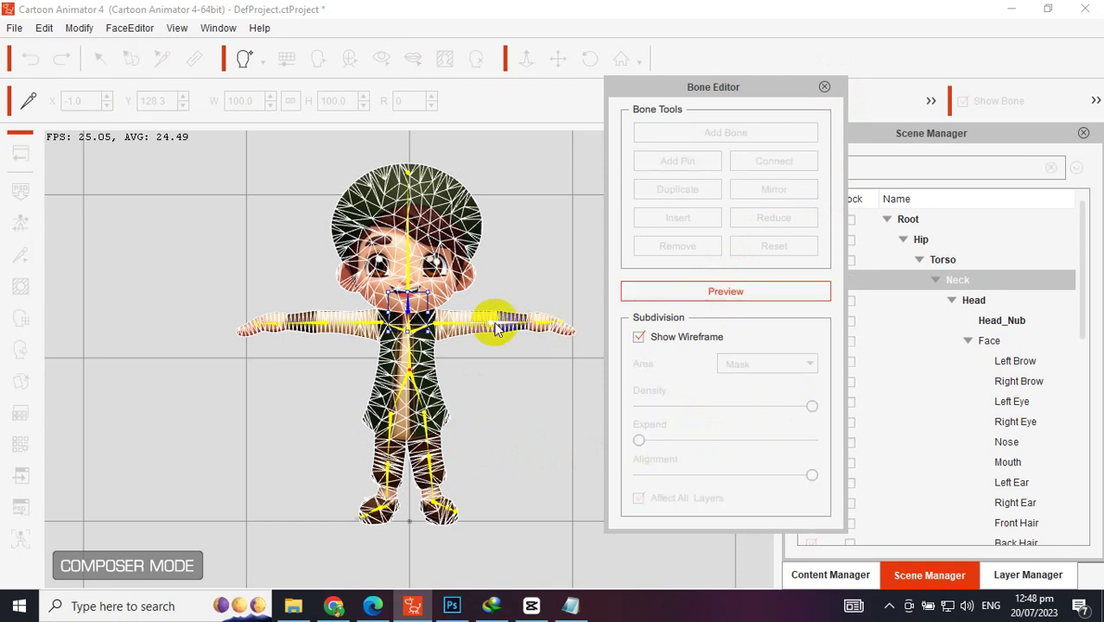
{"action": "left_click_drag", "start_coordinate": [460, 320], "coordinate": [463, 374]}
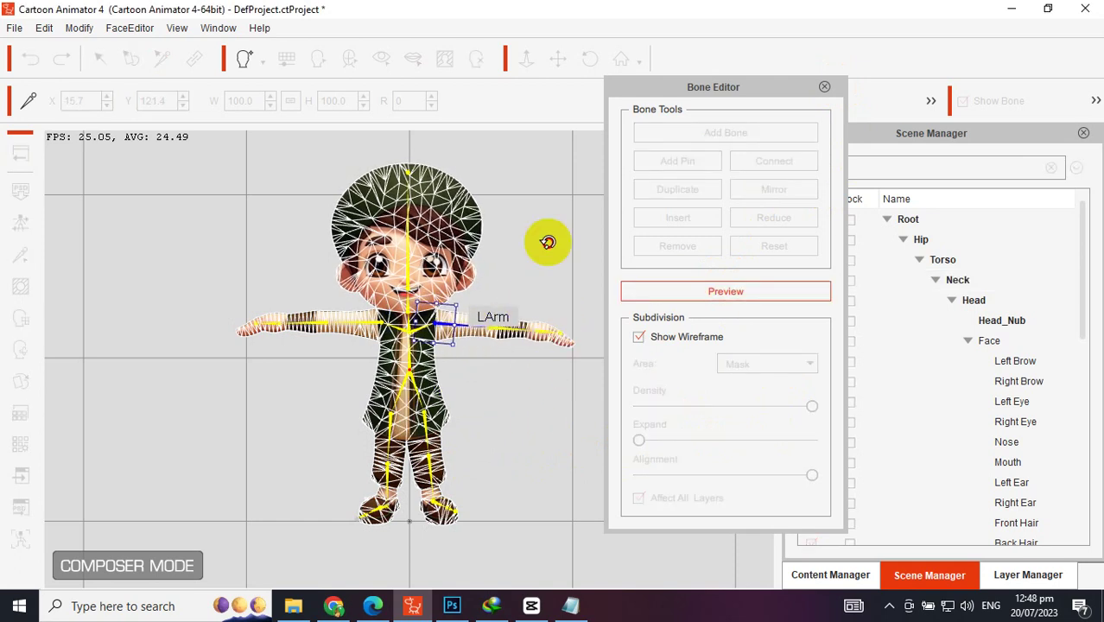
{"action": "left_click_drag", "start_coordinate": [560, 198], "coordinate": [562, 286]}
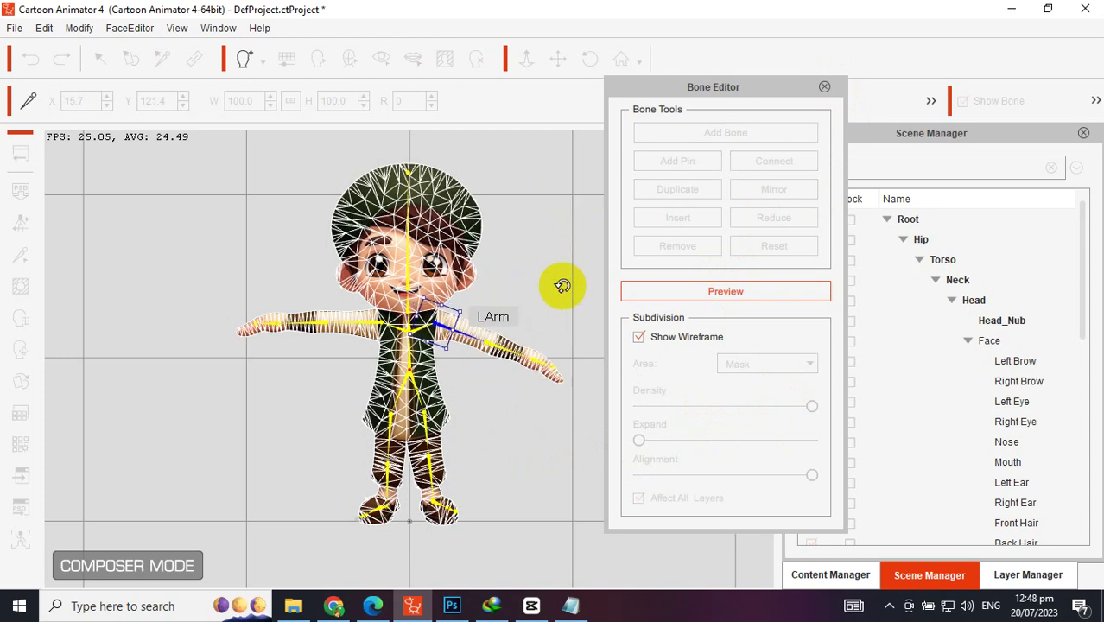
{"action": "left_click", "coordinate": [428, 436]}
{"action": "left_click_drag", "start_coordinate": [428, 436], "coordinate": [468, 424]}
{"action": "left_click", "coordinate": [381, 437]}
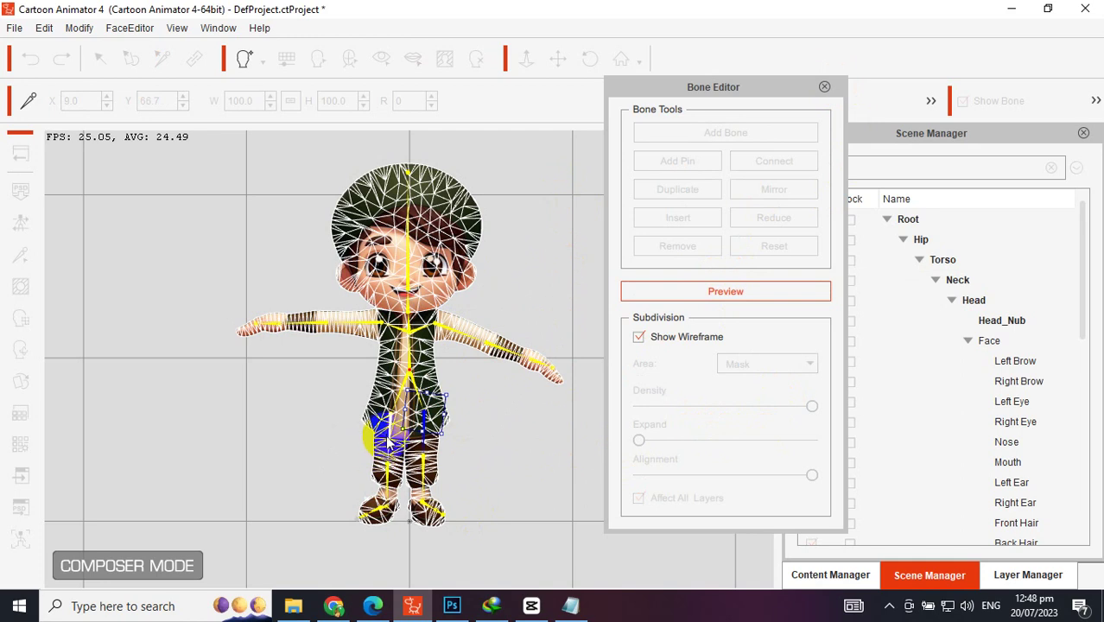
{"action": "left_click", "coordinate": [356, 381]}
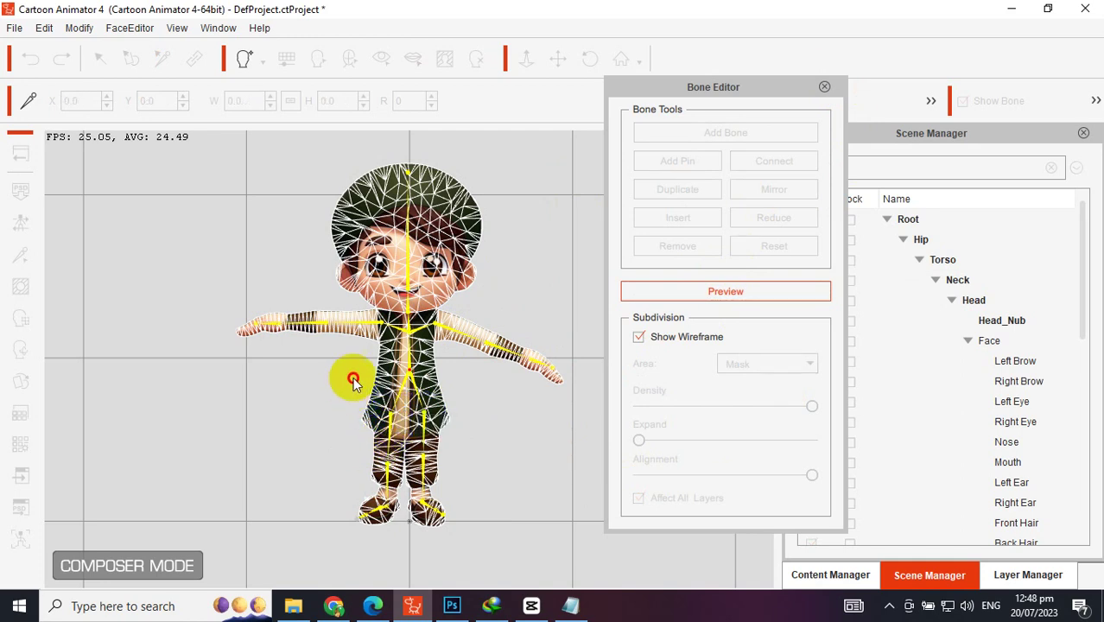
{"action": "left_click", "coordinate": [384, 427]}
{"action": "left_click_drag", "start_coordinate": [365, 383], "coordinate": [483, 339]}
- Close the Bone Editor, and select the boy's Head bone
{"action": "left_click", "coordinate": [827, 90]}
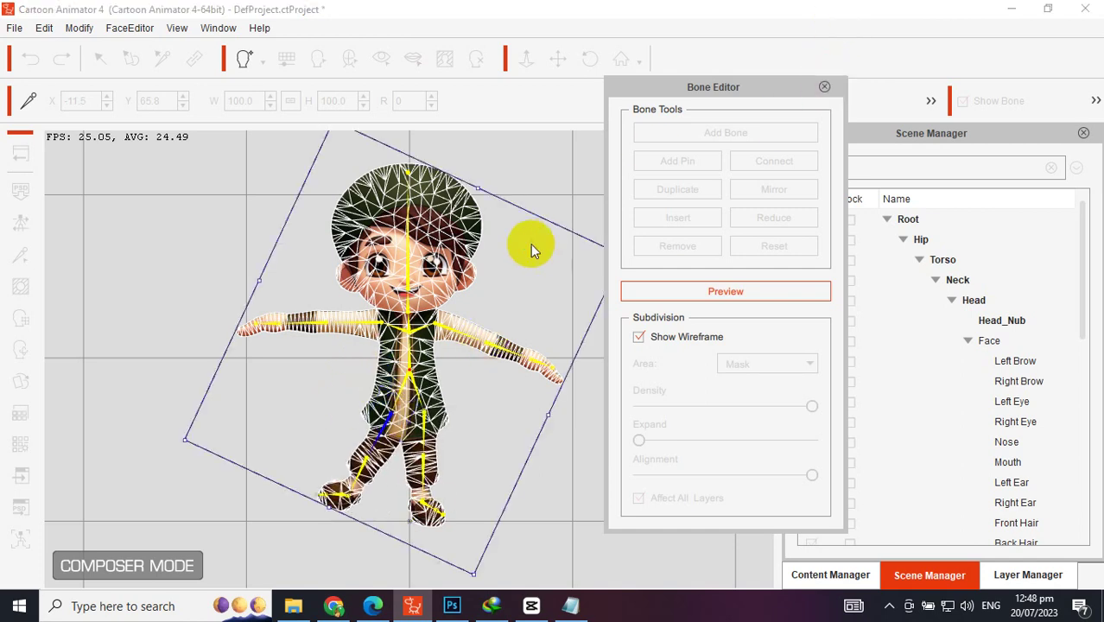
{"action": "left_click", "coordinate": [412, 292]}
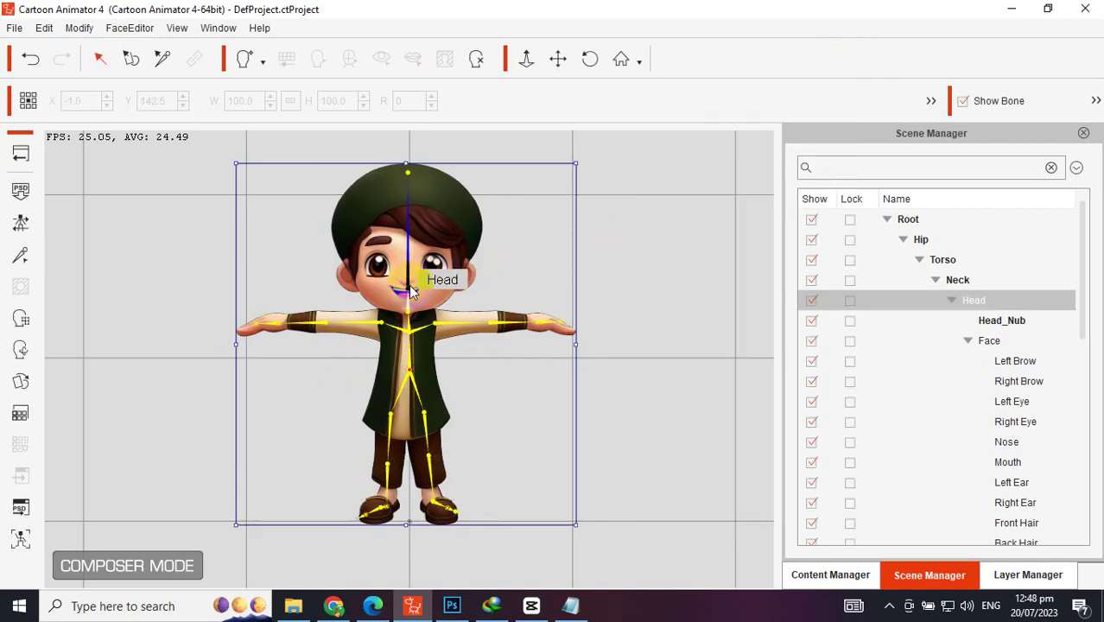
- Add the line "I forgot animating head all the times, lets try by trial and error." to the Notepad transcript
{"action": "left_click", "coordinate": [568, 604]}
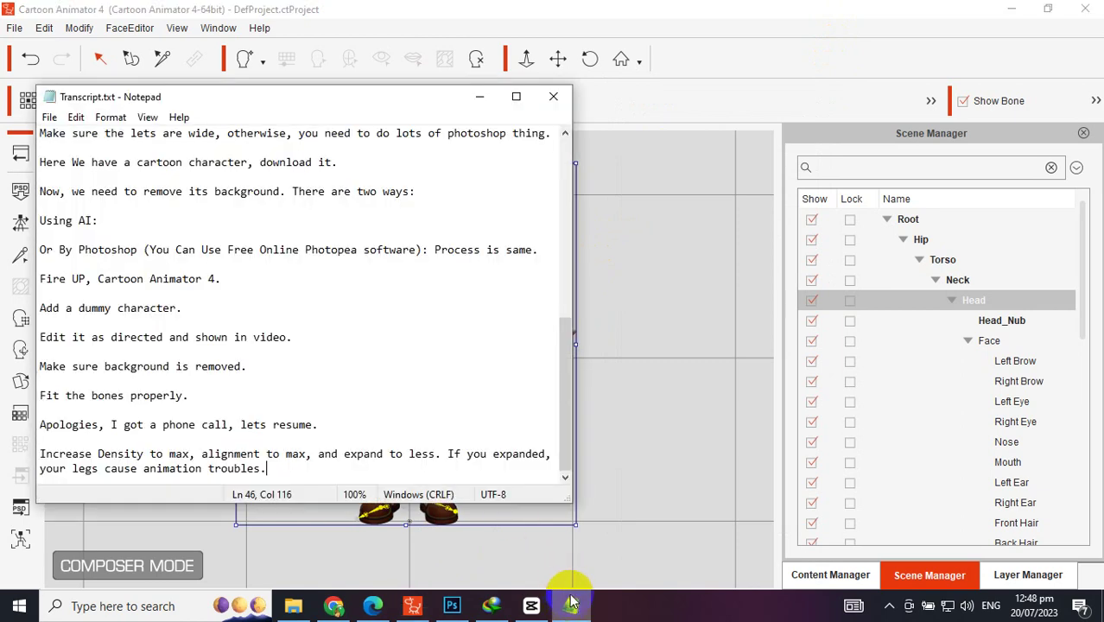
{"action": "key", "text": "ctrl+shift+Left"}
{"action": "key", "text": "End"}
{"action": "key", "text": "Return"}
{"action": "key", "text": "Return"}
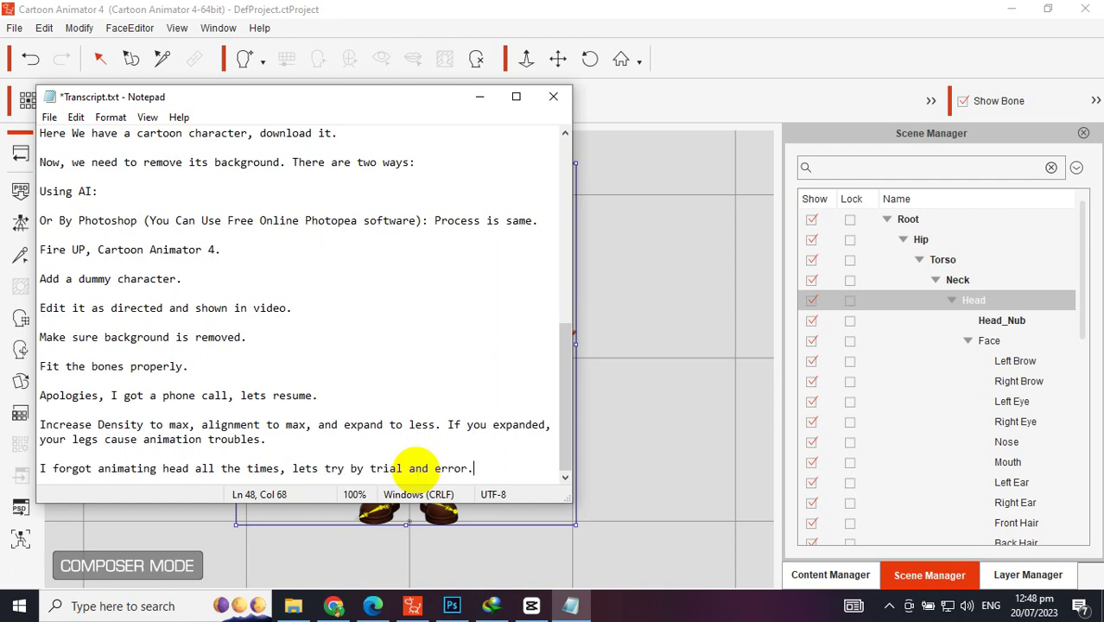
{"action": "left_click", "coordinate": [479, 97]}
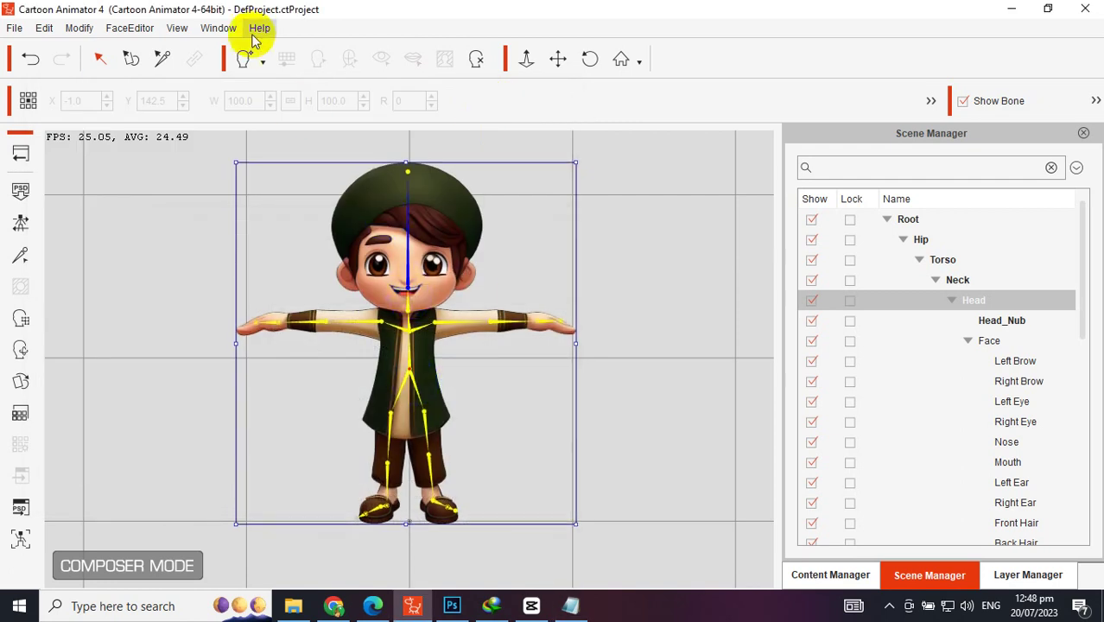
{"action": "left_click", "coordinate": [266, 61]}
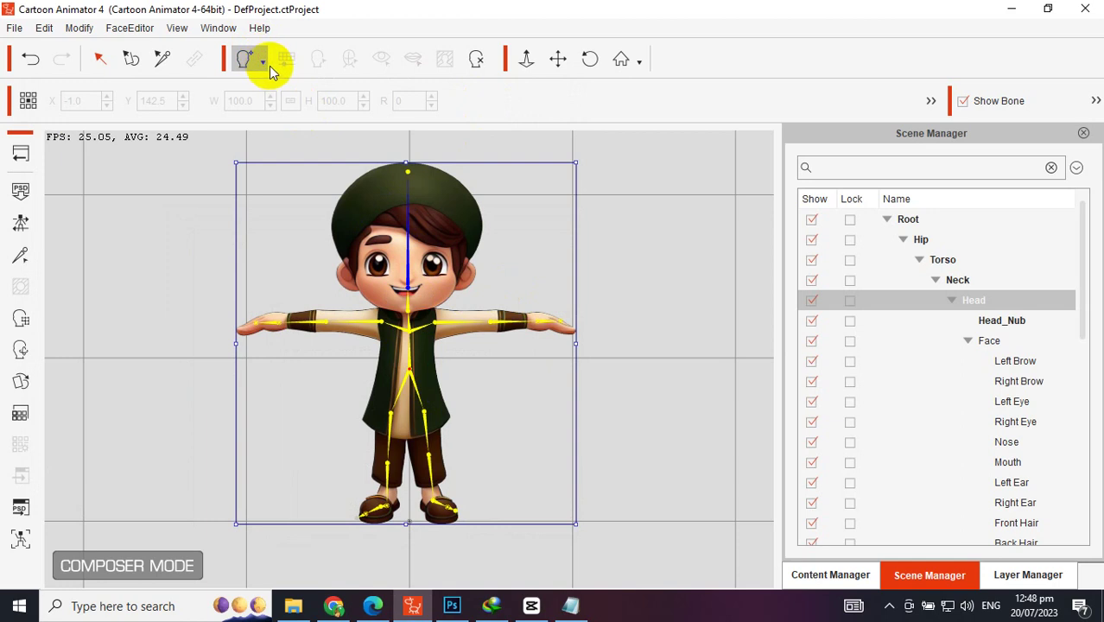
{"action": "left_click", "coordinate": [268, 61]}
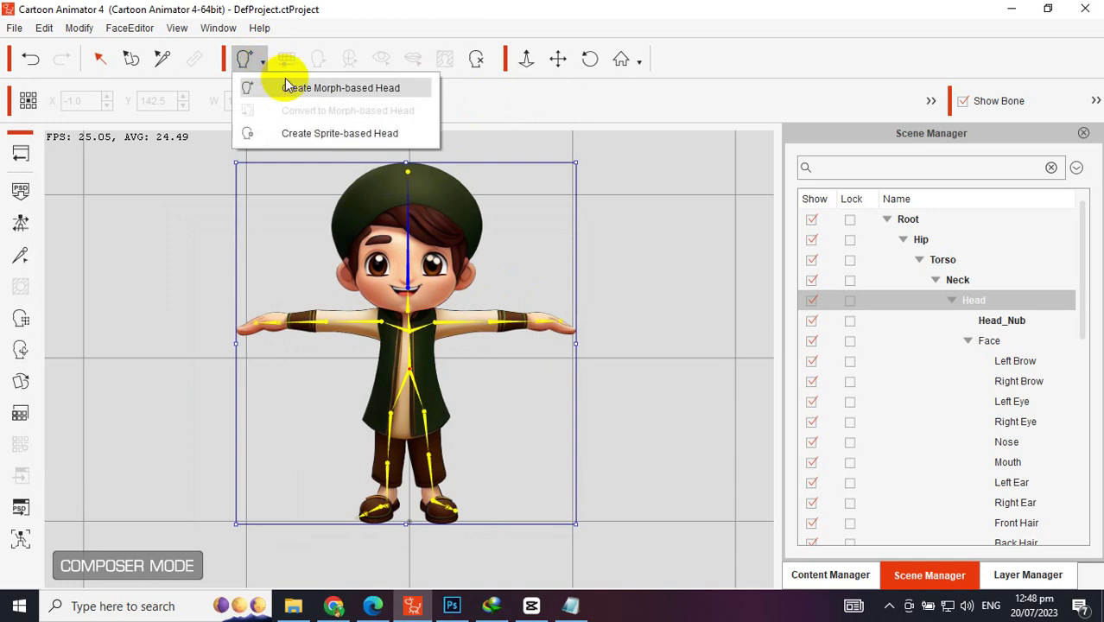
{"action": "left_click", "coordinate": [286, 87]}
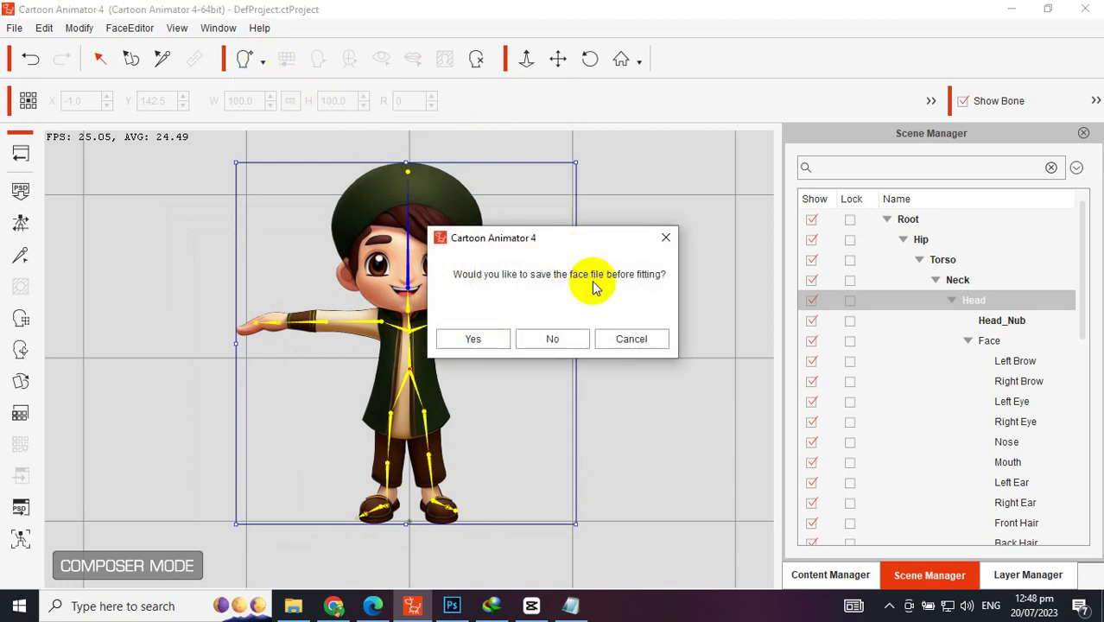
{"action": "left_click", "coordinate": [620, 339]}
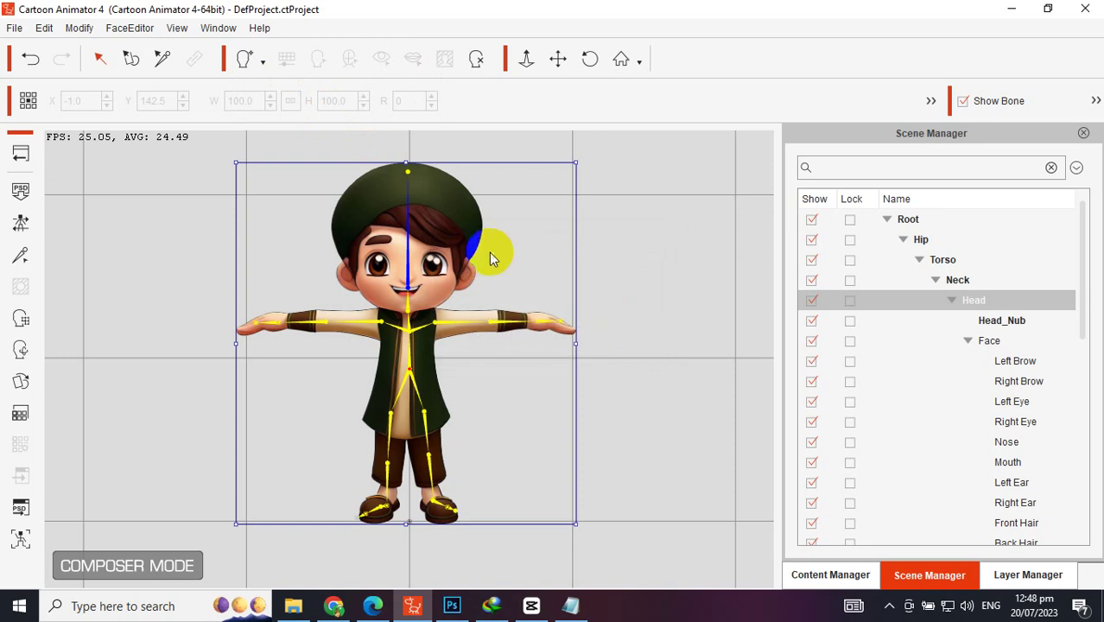
- Save the rigged boy to the custom Character library under the name PakisBoy
{"action": "left_click", "coordinate": [841, 563]}
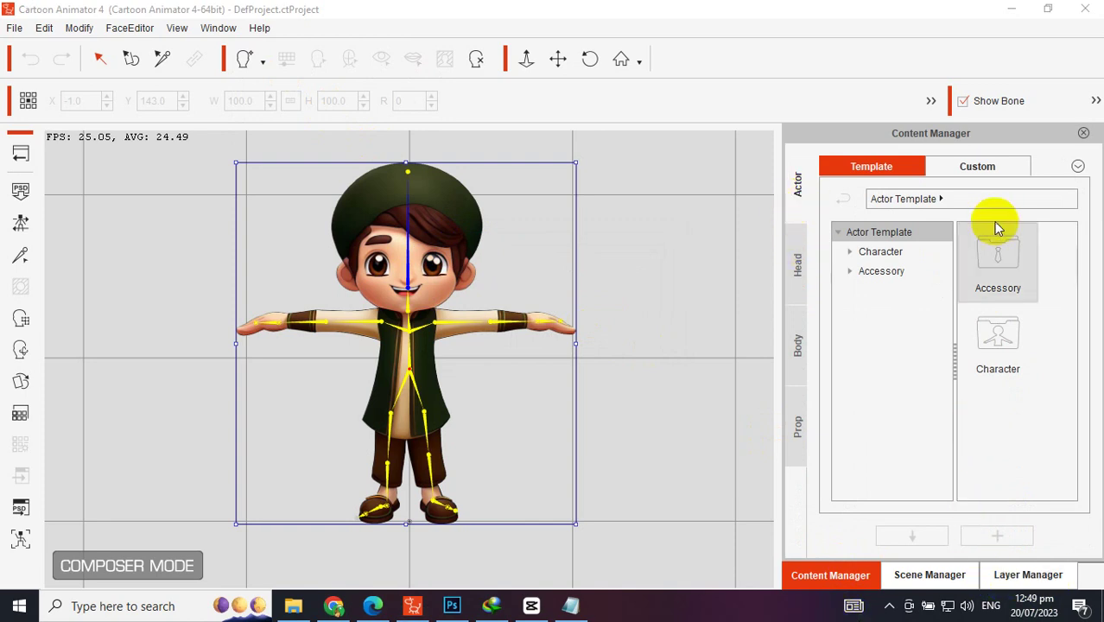
{"action": "left_click", "coordinate": [973, 169]}
{"action": "left_click", "coordinate": [898, 251]}
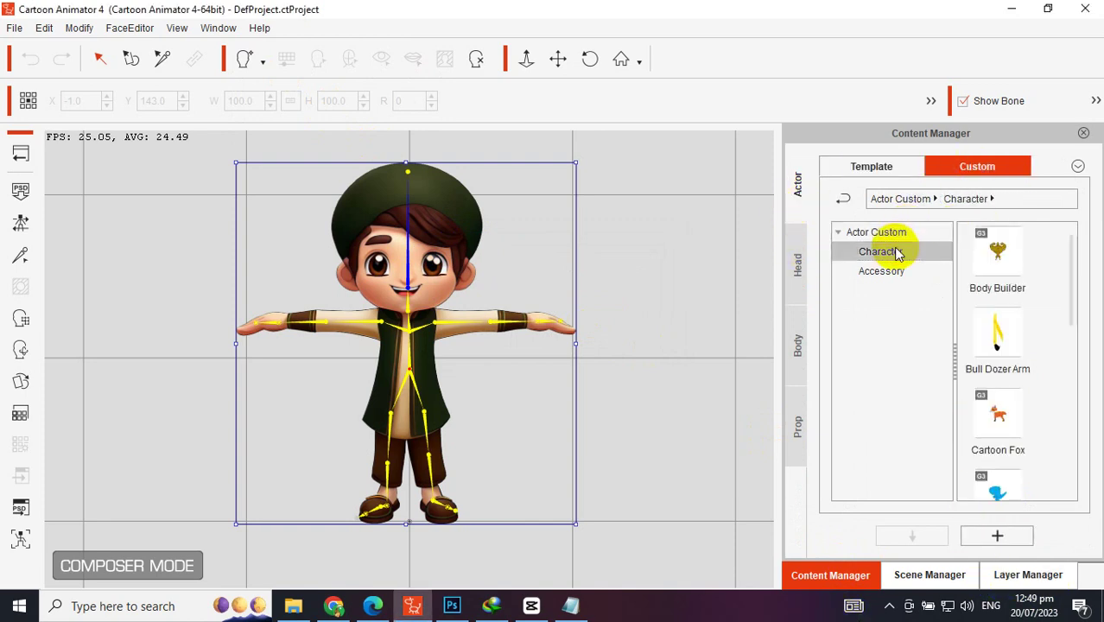
{"action": "left_click", "coordinate": [995, 536]}
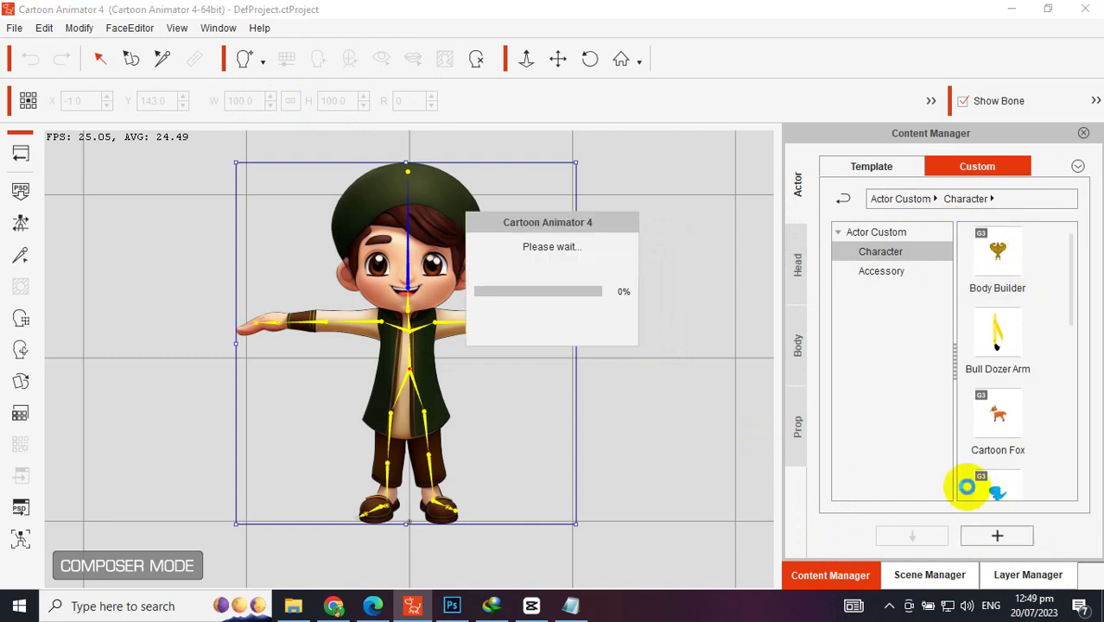
{"action": "type", "text": "PakisBo"}
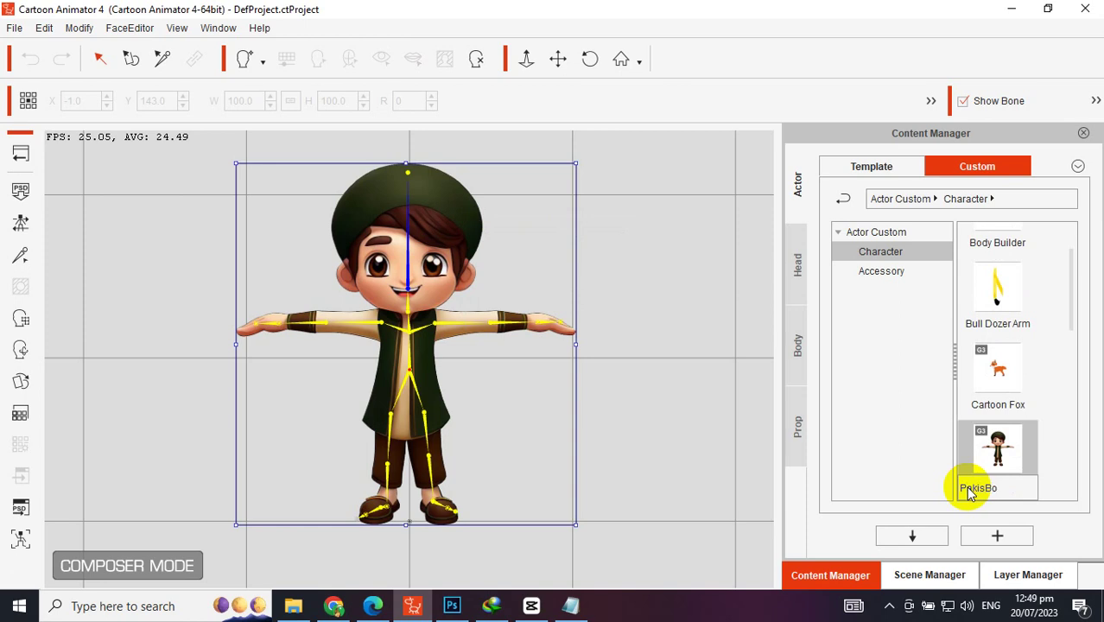
{"action": "type", "text": "y"}
{"action": "key", "text": "Return"}
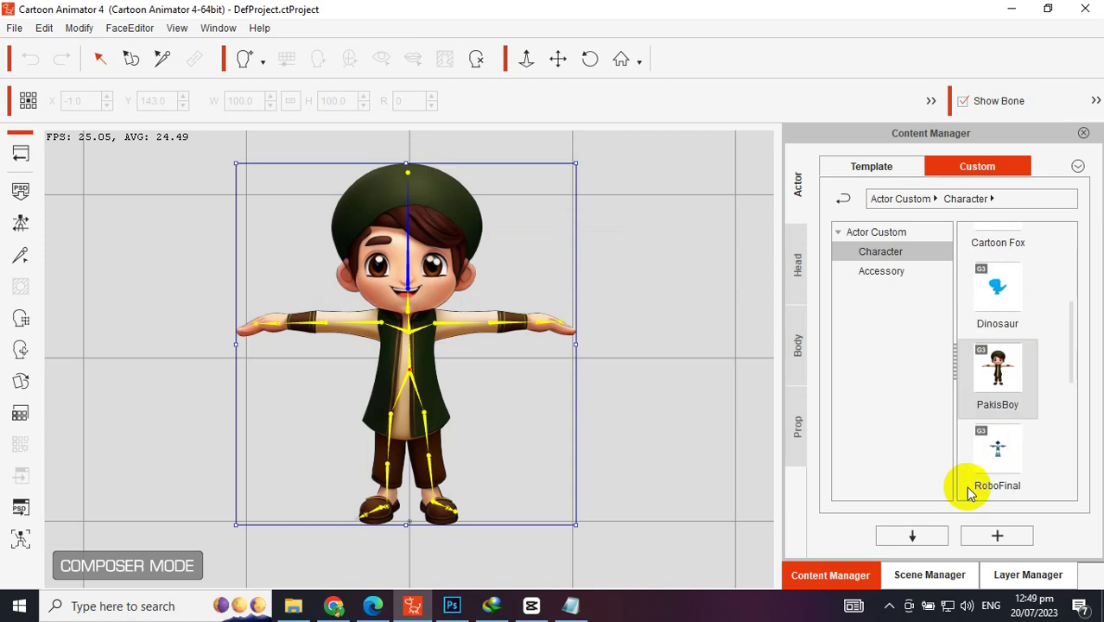
{"action": "left_click", "coordinate": [259, 57]}
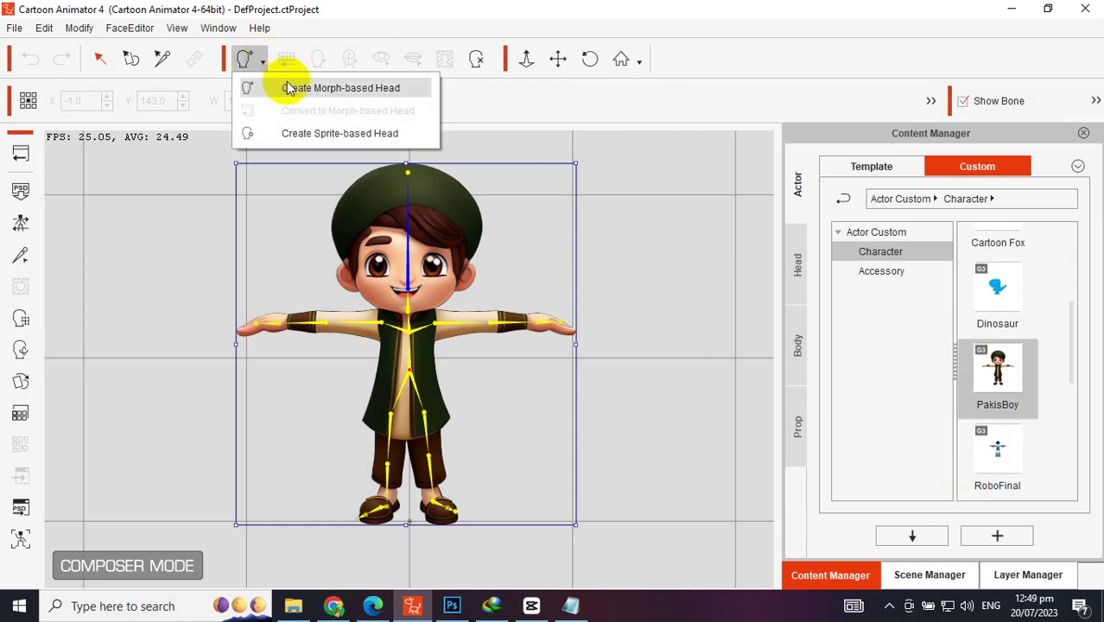
{"action": "left_click", "coordinate": [340, 87]}
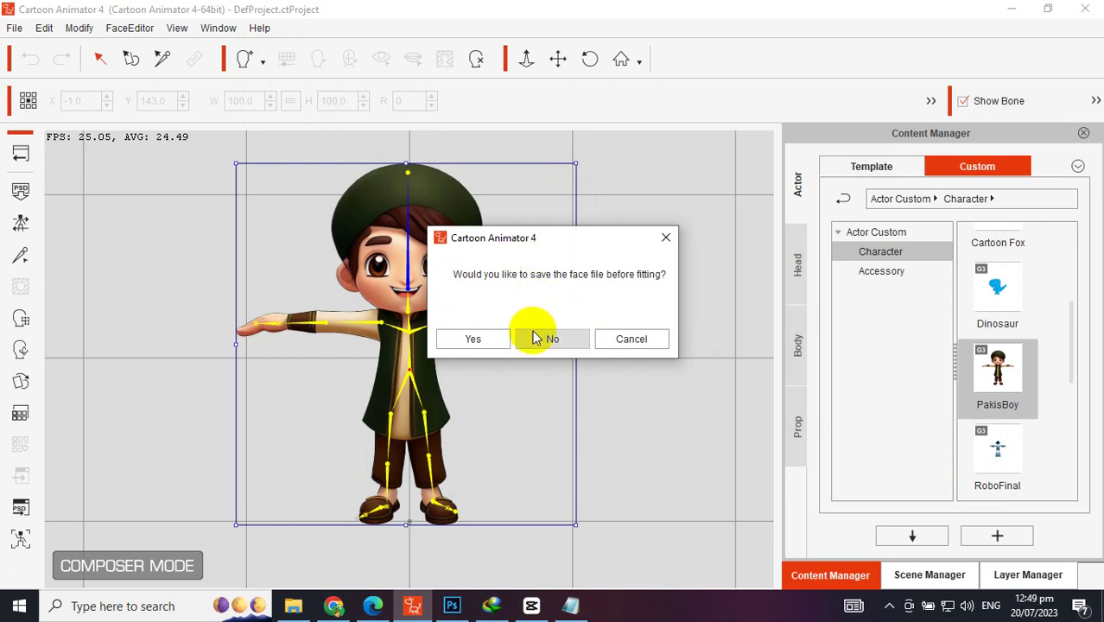
{"action": "left_click", "coordinate": [504, 337]}
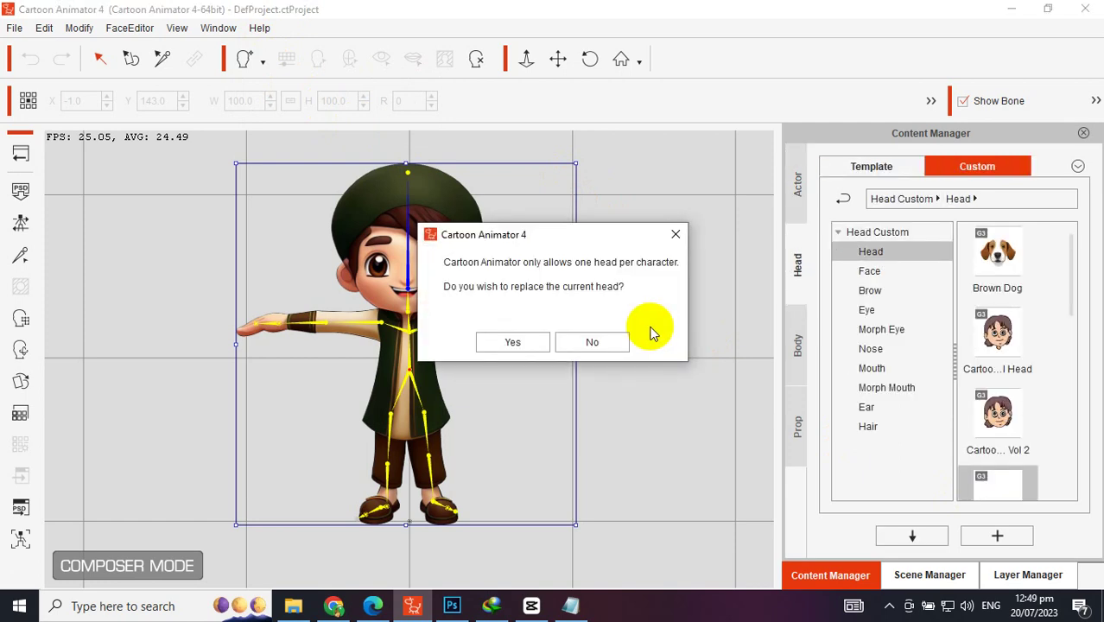
{"action": "left_click", "coordinate": [528, 342]}
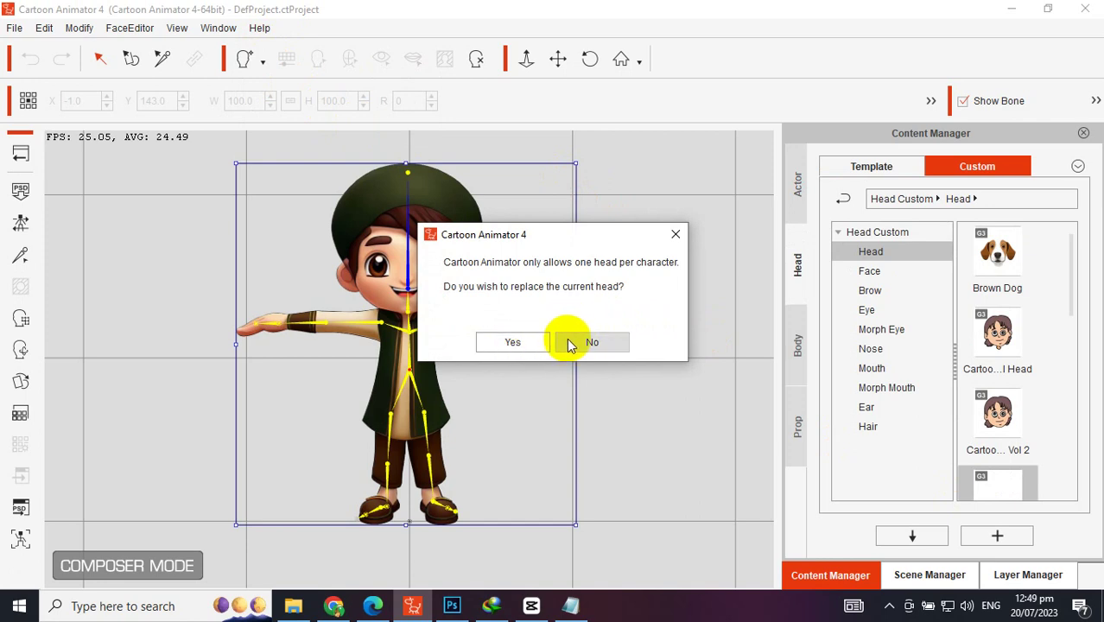
{"action": "left_click", "coordinate": [565, 342]}
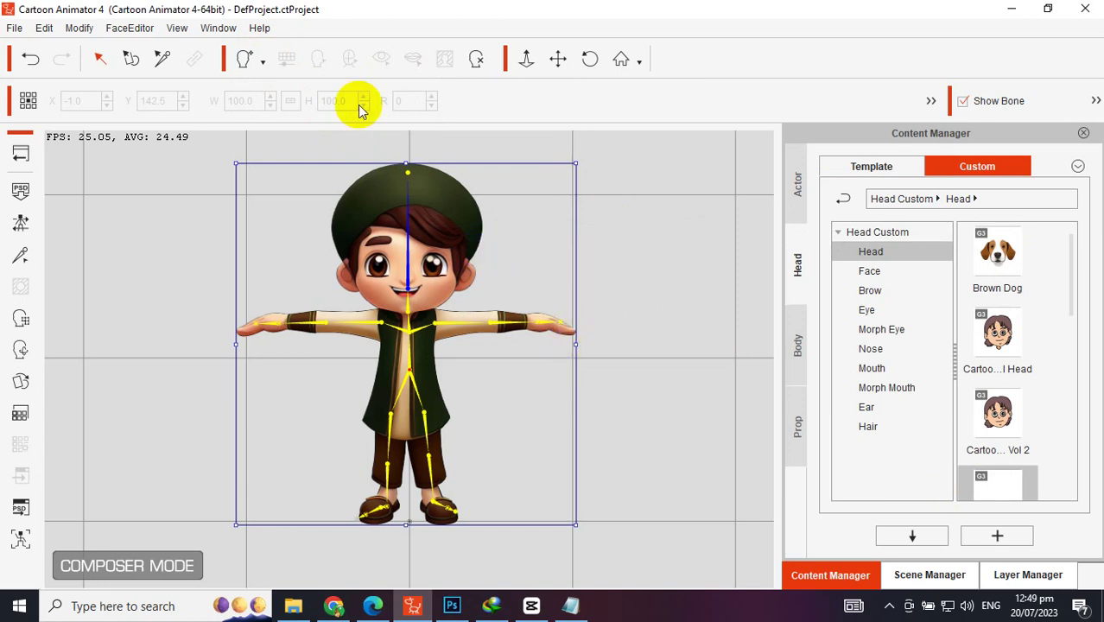
- Create a morph-based head, saving the face file and replacing the current head, from the boy's image in Downloads
{"action": "left_click", "coordinate": [262, 60]}
{"action": "left_click", "coordinate": [285, 88]}
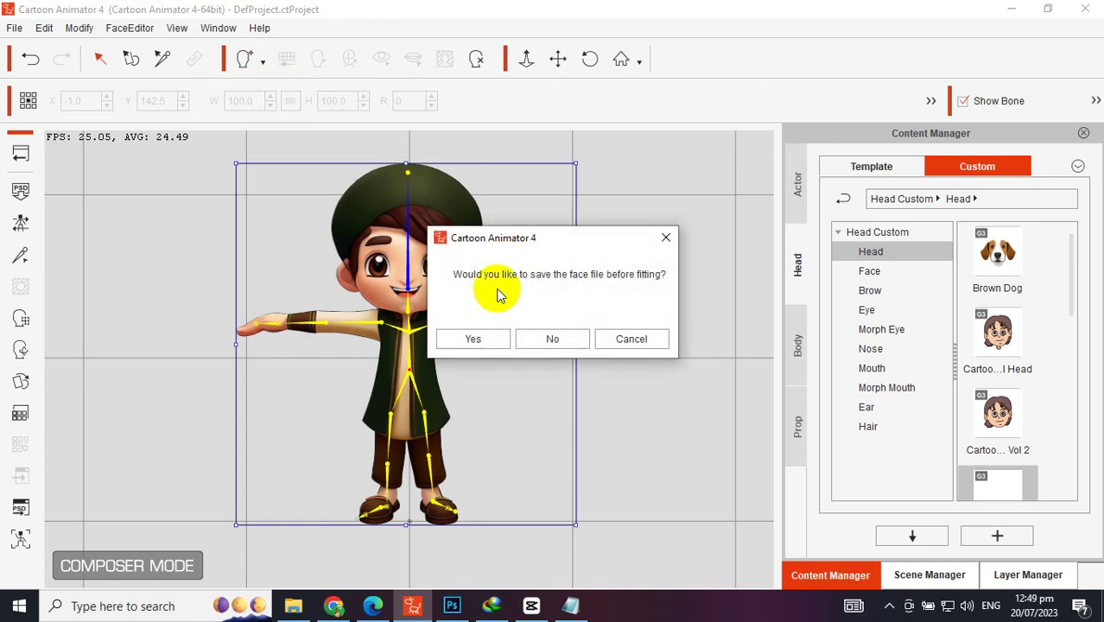
{"action": "left_click", "coordinate": [486, 337]}
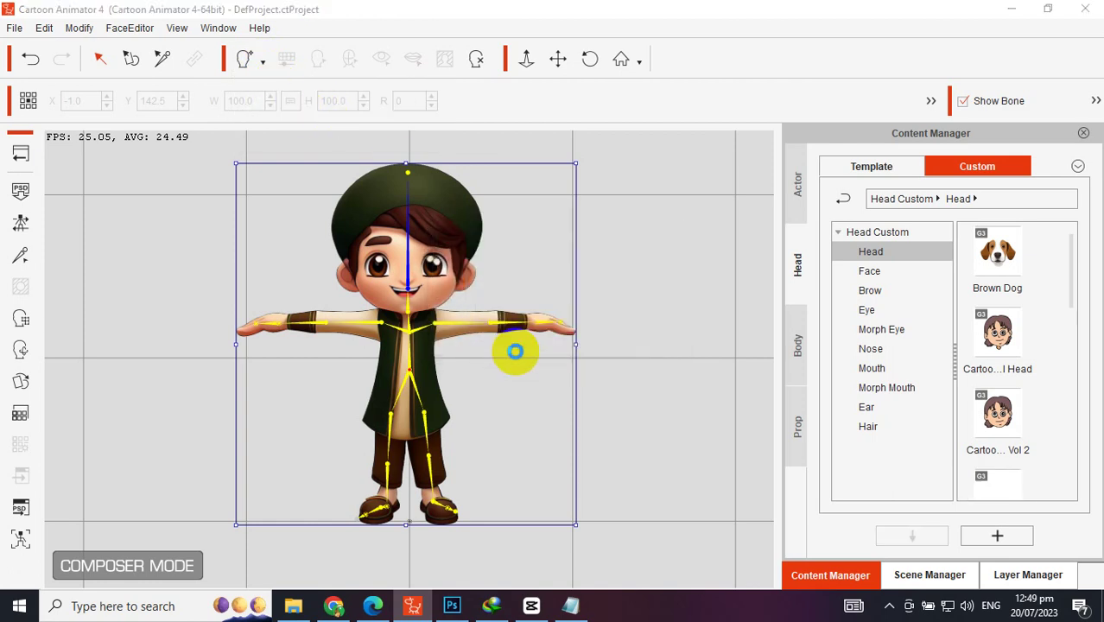
{"action": "left_click", "coordinate": [537, 345]}
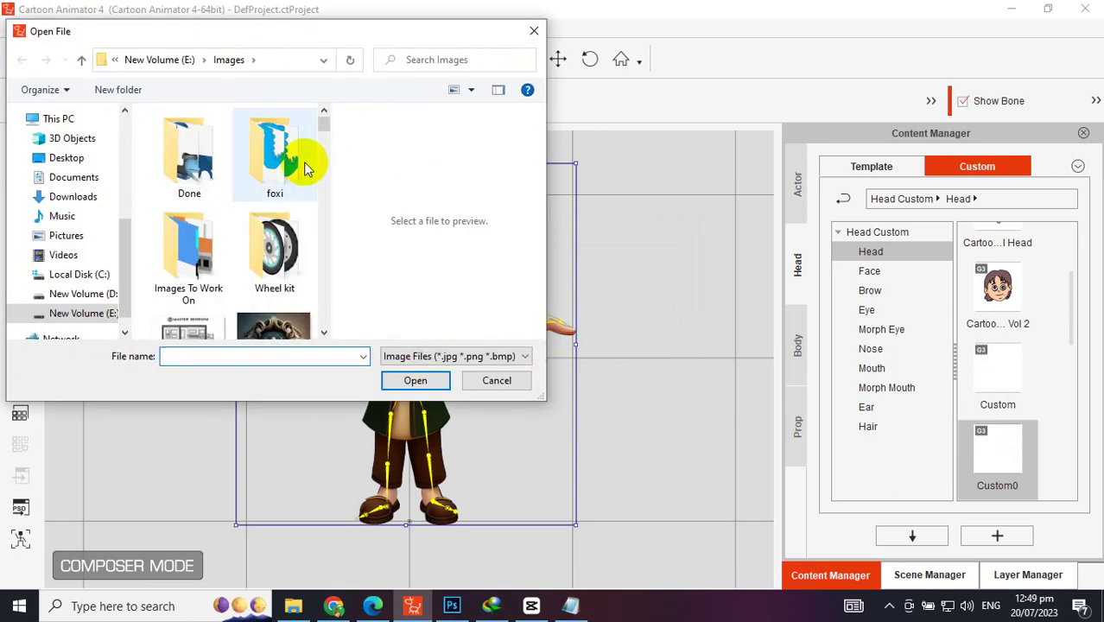
{"action": "scroll", "coordinate": [123, 121], "scroll_direction": "up", "scroll_amount": 5}
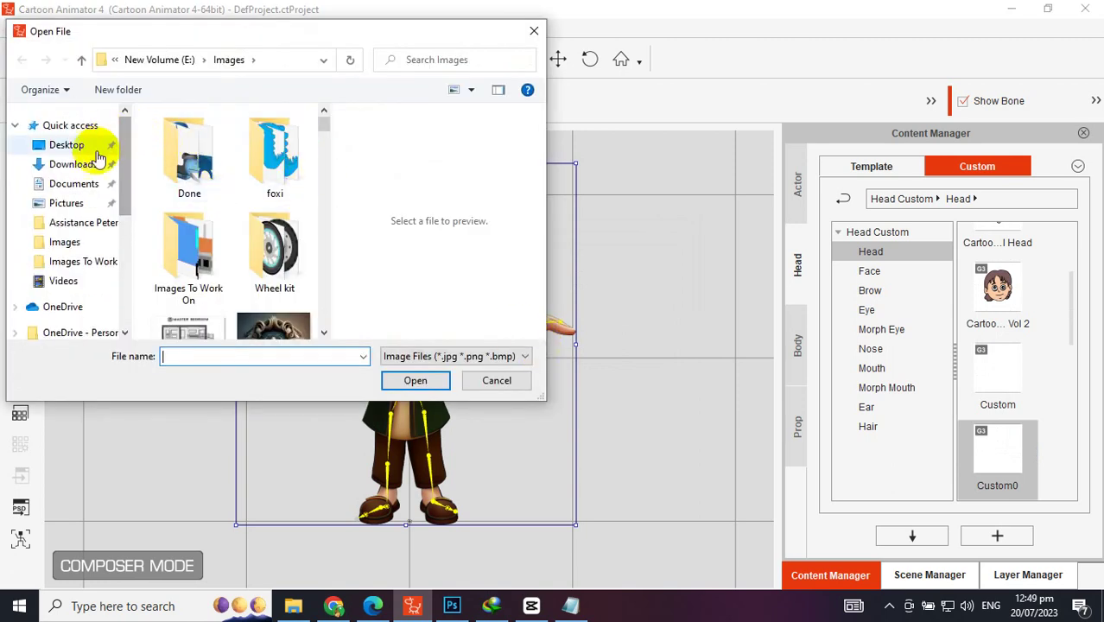
{"action": "left_click", "coordinate": [128, 163]}
{"action": "double_click", "coordinate": [177, 159]}
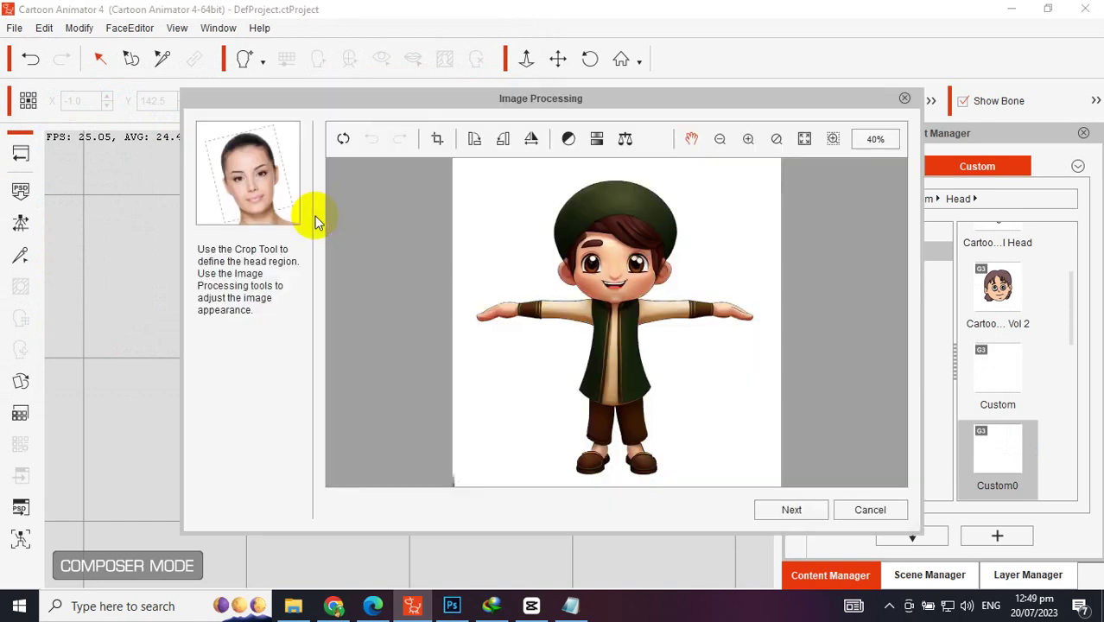
- Crop the imported image to the boy's head, including the hat and ears, and continue to the anchor points
{"action": "left_click", "coordinate": [437, 138]}
{"action": "left_click_drag", "start_coordinate": [546, 175], "coordinate": [679, 303]}
{"action": "left_click", "coordinate": [772, 174]}
{"action": "left_click", "coordinate": [789, 509]}
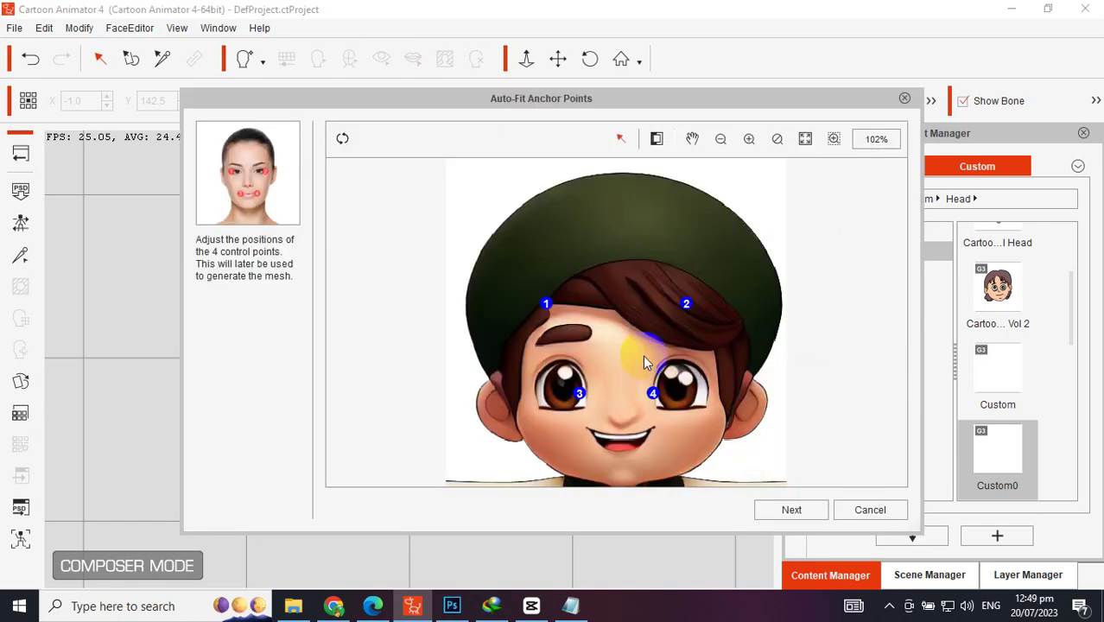
- Place anchor points 1 and 2 at the outer eye corners and 3 and 4 at the mouth corners, and continue to face fitting
{"action": "left_click_drag", "start_coordinate": [546, 304], "coordinate": [587, 405]}
{"action": "left_click_drag", "start_coordinate": [653, 393], "coordinate": [654, 400]}
{"action": "left_click_drag", "start_coordinate": [587, 405], "coordinate": [589, 435]}
{"action": "left_click_drag", "start_coordinate": [686, 303], "coordinate": [701, 395]}
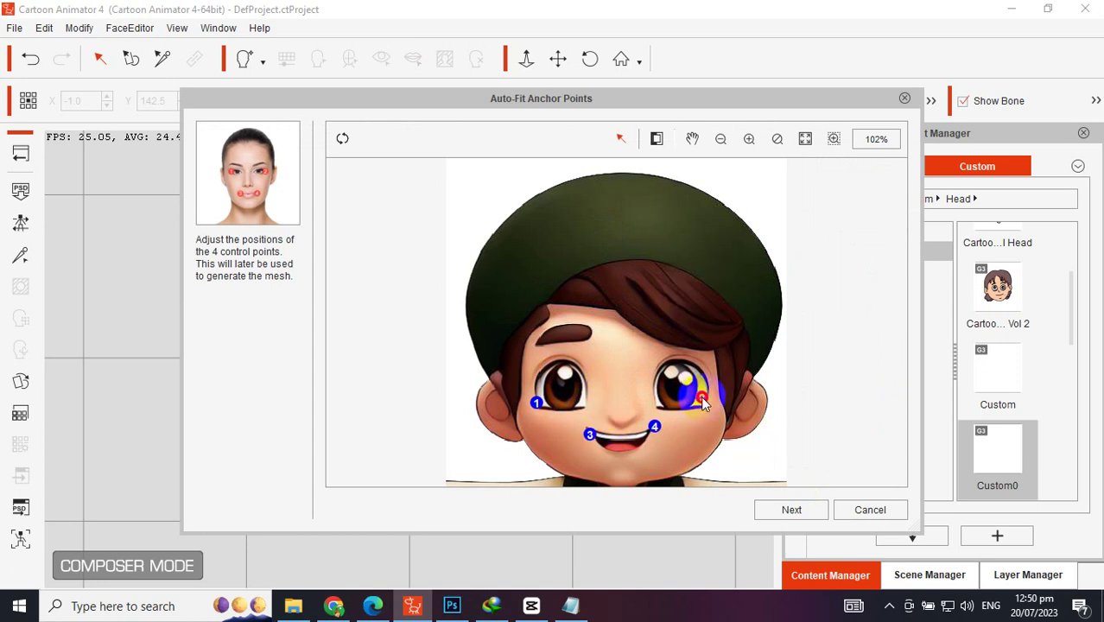
{"action": "left_click", "coordinate": [775, 508]}
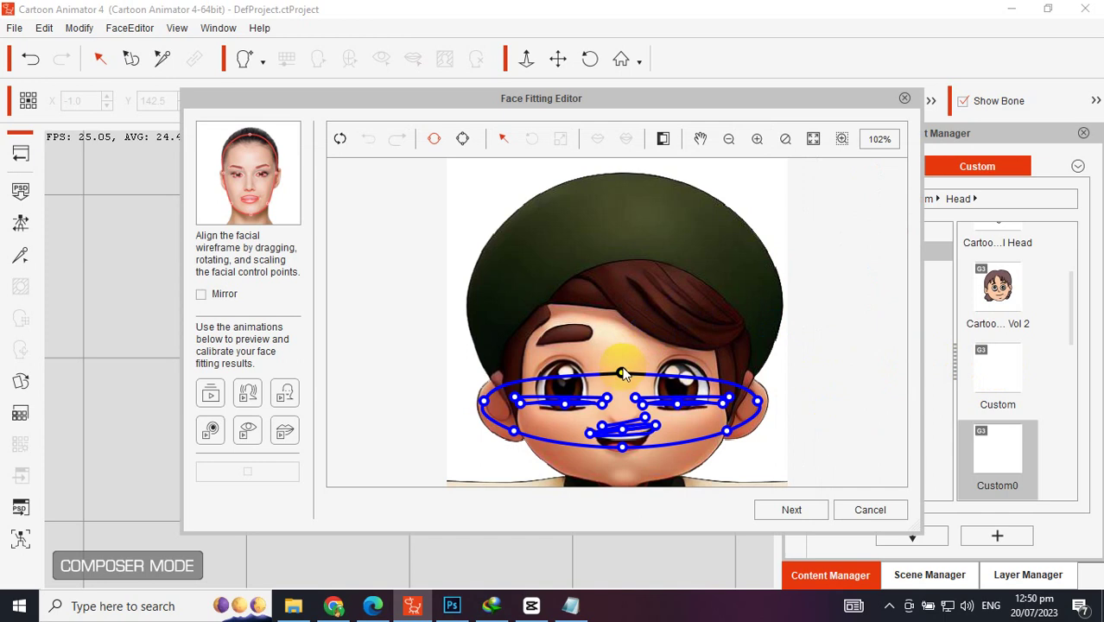
- Fit the face outline to the head by moving its points to the hat's top, the chin, both jaw sides and both ears
{"action": "left_click_drag", "start_coordinate": [622, 372], "coordinate": [619, 176]}
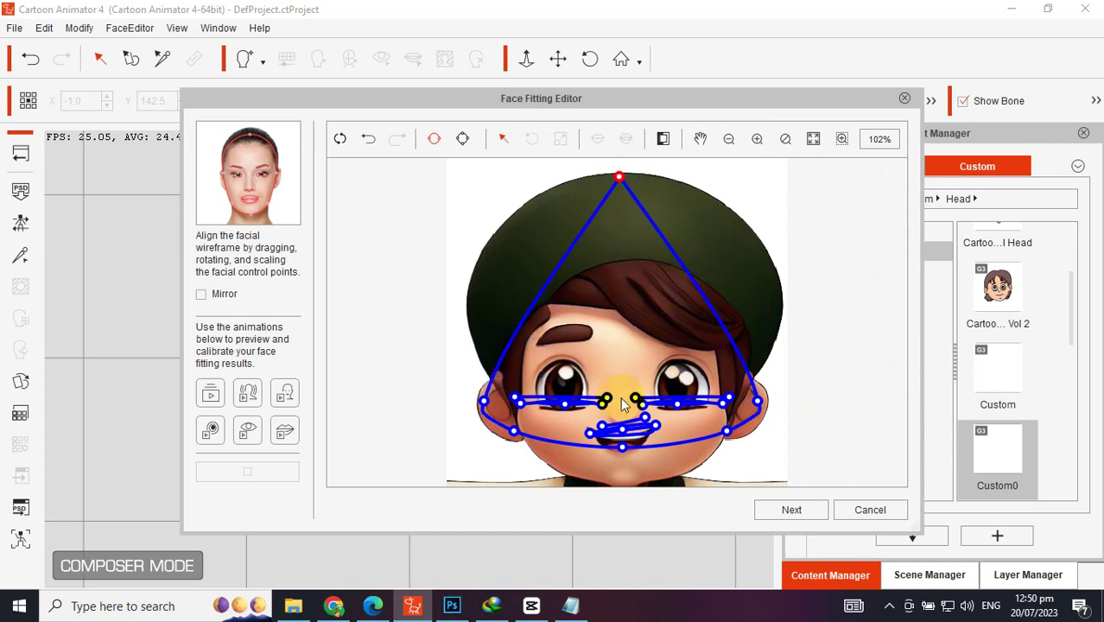
{"action": "left_click_drag", "start_coordinate": [621, 449], "coordinate": [624, 483]}
{"action": "left_click_drag", "start_coordinate": [728, 445], "coordinate": [713, 466]}
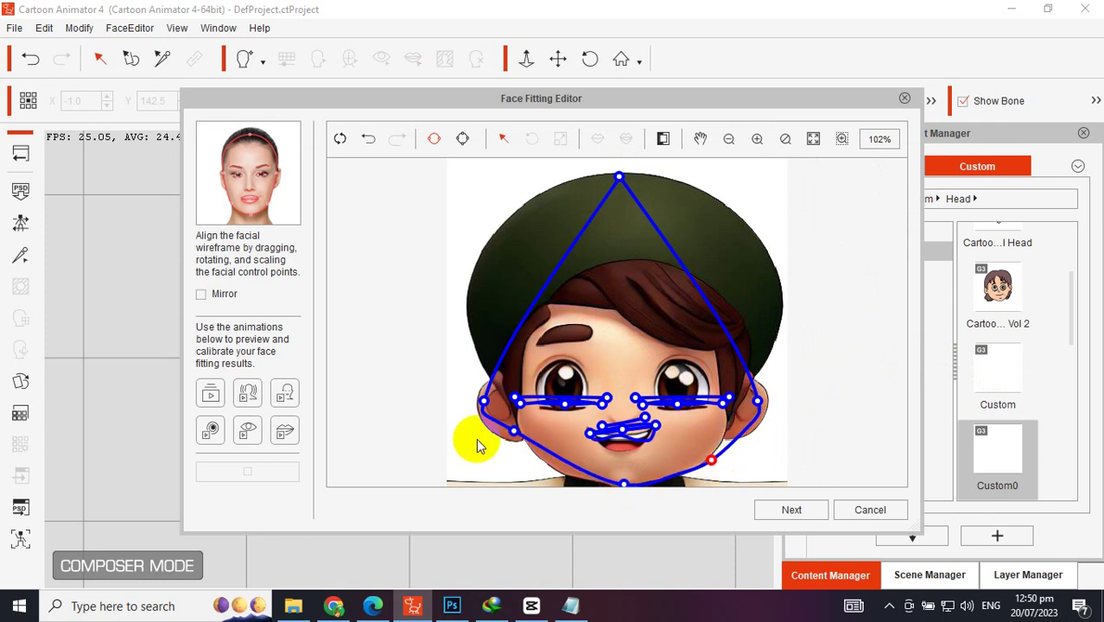
{"action": "left_click_drag", "start_coordinate": [514, 431], "coordinate": [531, 459]}
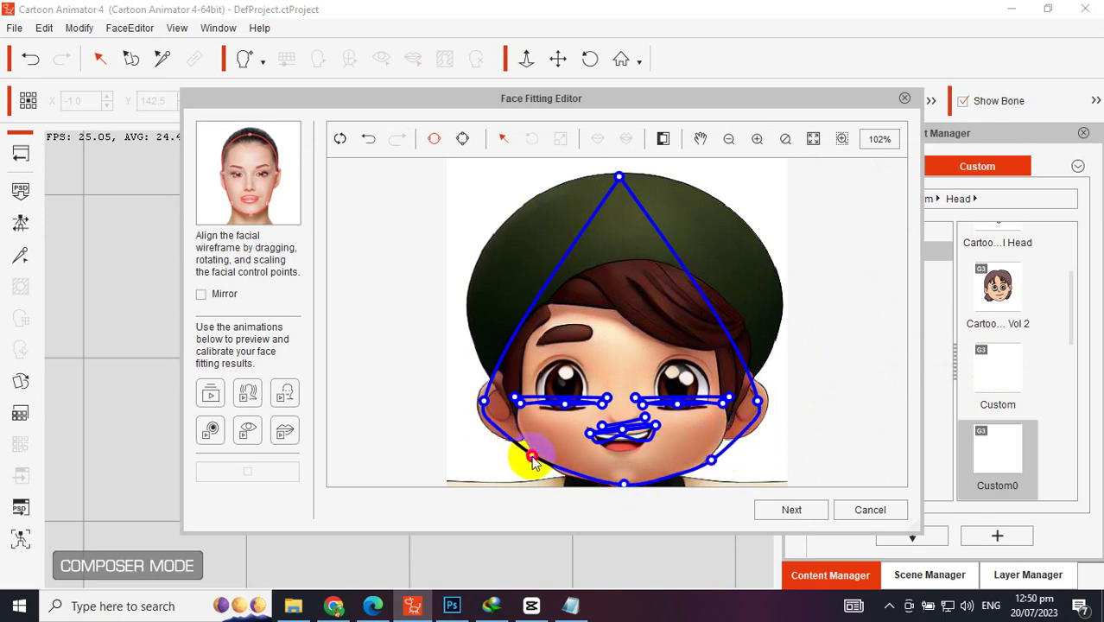
{"action": "left_click_drag", "start_coordinate": [764, 406], "coordinate": [775, 406]}
{"action": "left_click_drag", "start_coordinate": [484, 403], "coordinate": [480, 406]}
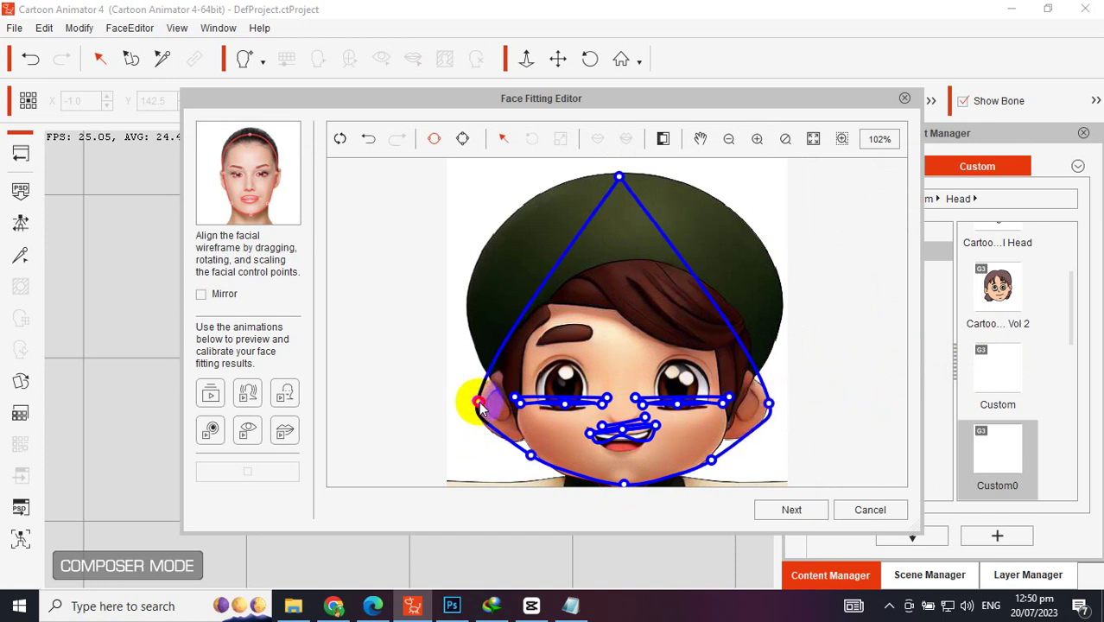
- Align both eyebrow wireframes with the visible brow and the hairline above the other eye
{"action": "left_click_drag", "start_coordinate": [654, 397], "coordinate": [718, 338]}
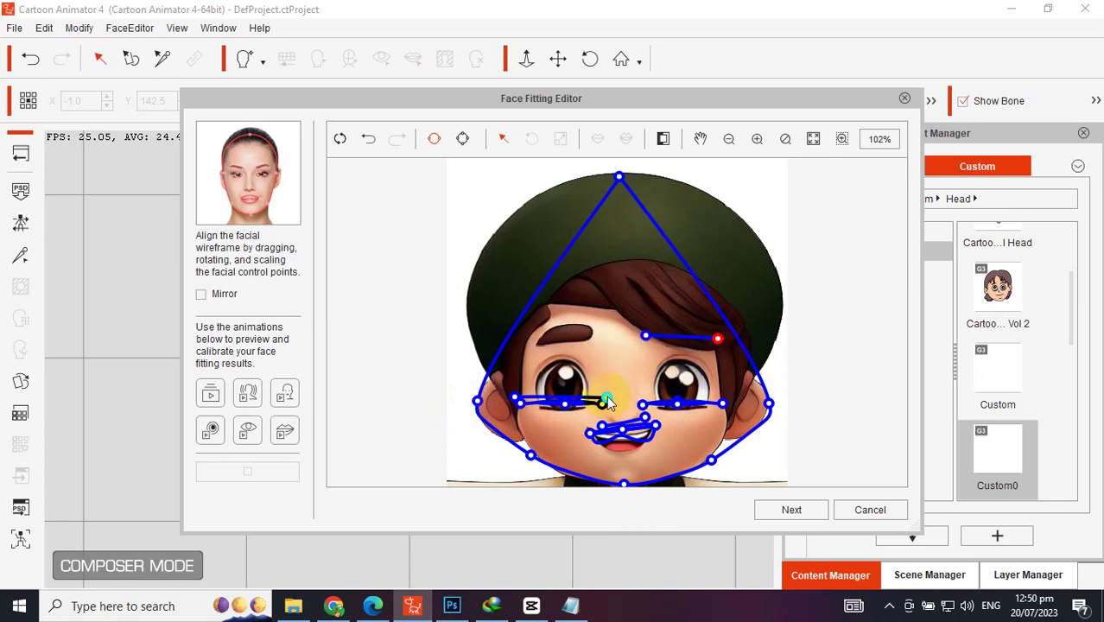
{"action": "left_click_drag", "start_coordinate": [607, 402], "coordinate": [590, 334]}
{"action": "left_click", "coordinate": [515, 399]}
{"action": "left_click_drag", "start_coordinate": [515, 399], "coordinate": [540, 342]}
- Fit both eye wireframes by moving their upper and lower points to the upper and lower eyelids
{"action": "left_click_drag", "start_coordinate": [564, 403], "coordinate": [561, 361]}
{"action": "left_click", "coordinate": [562, 404]}
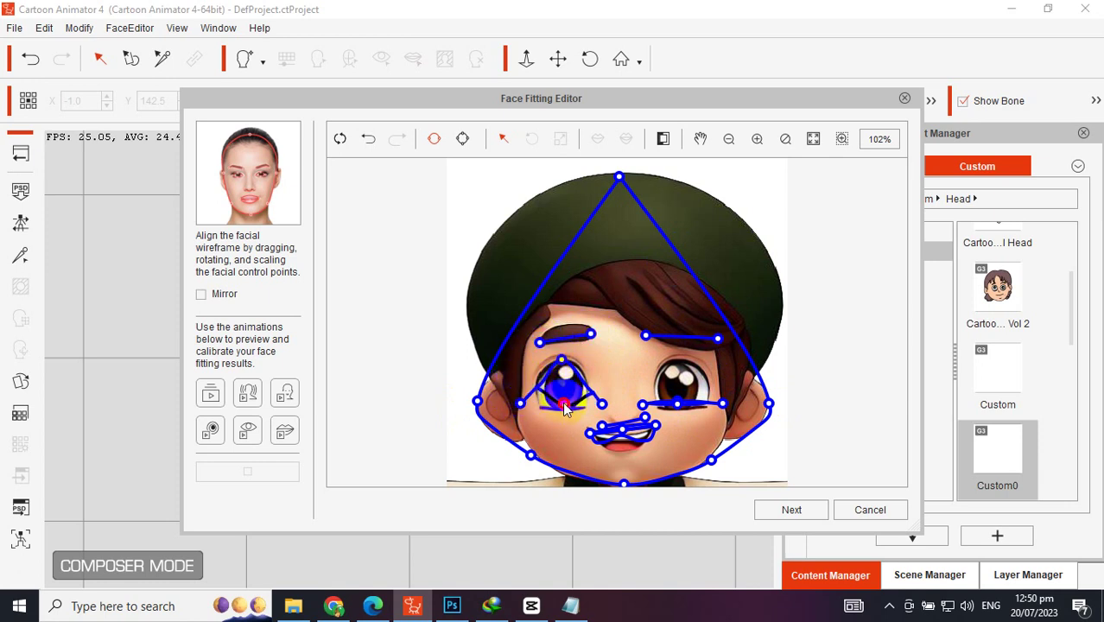
{"action": "left_click_drag", "start_coordinate": [680, 404], "coordinate": [680, 359]}
{"action": "left_click", "coordinate": [679, 406]}
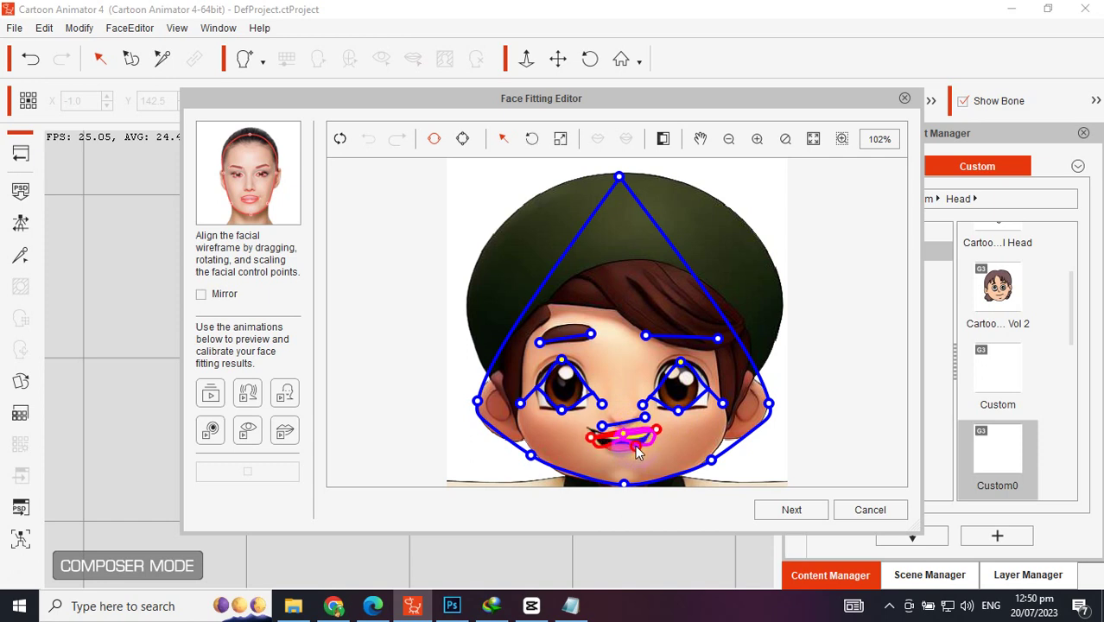
- Adjust the mouth wireframe's corner and upper-lip points to follow the boy's smile
{"action": "left_click", "coordinate": [659, 454]}
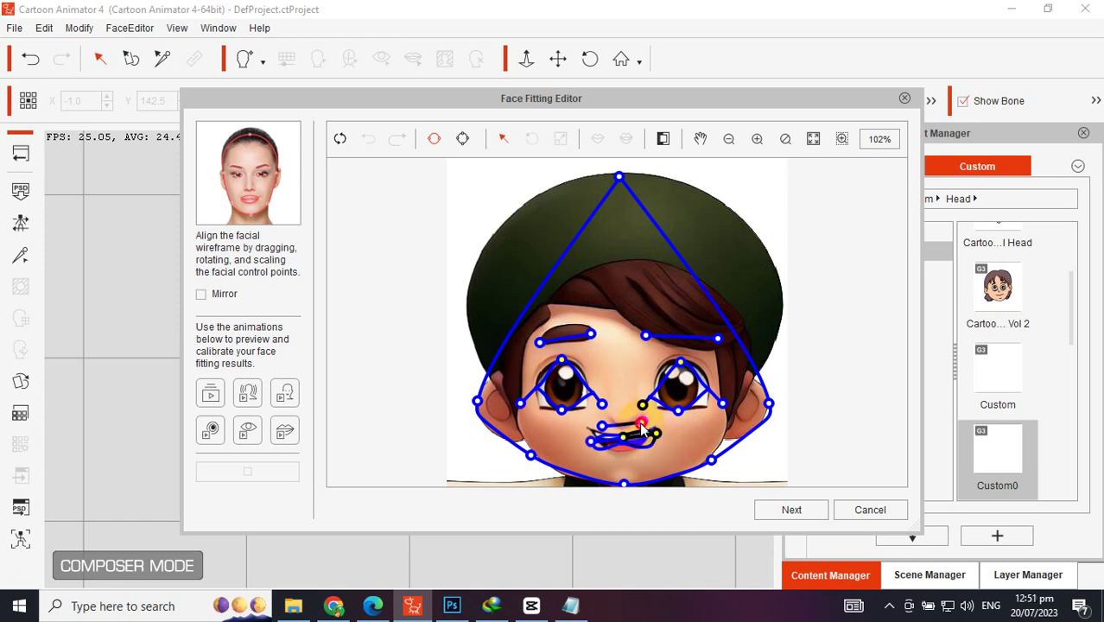
{"action": "left_click_drag", "start_coordinate": [642, 425], "coordinate": [659, 438]}
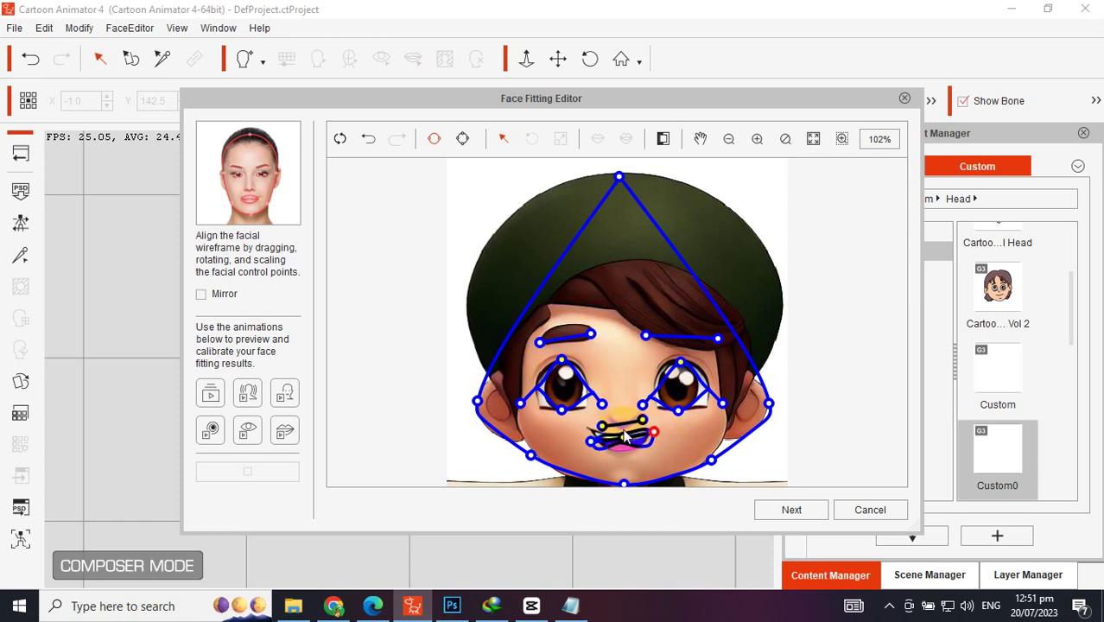
{"action": "left_click_drag", "start_coordinate": [590, 443], "coordinate": [626, 439]}
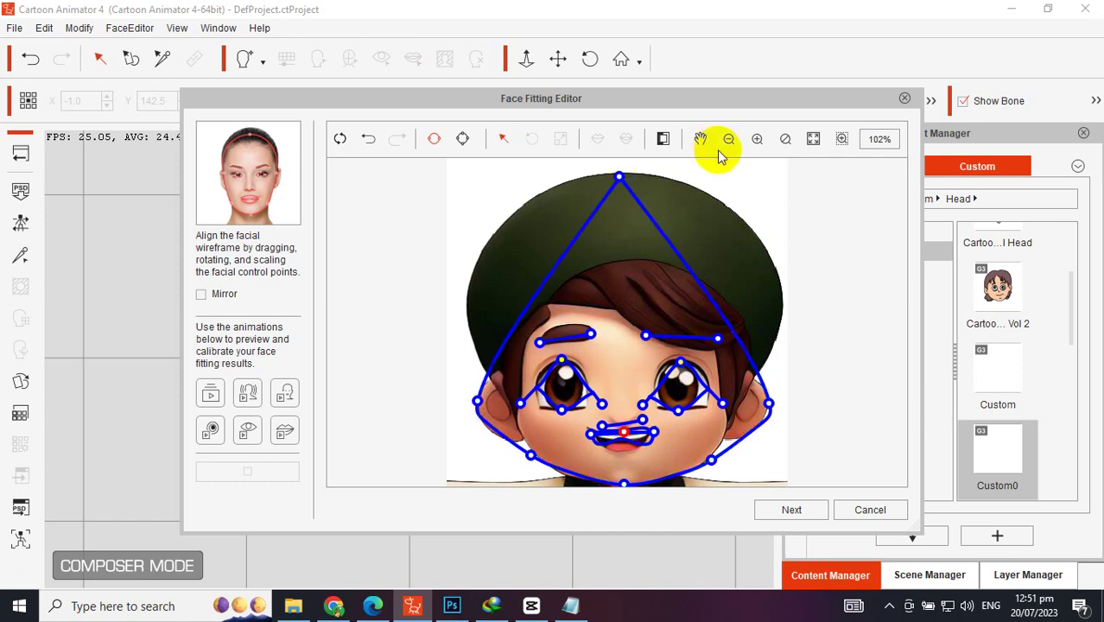
- Switch to the detailed face wireframe and fit its right-side points around the hat edge and ear, with the outer ones beyond the head
{"action": "left_click", "coordinate": [463, 141]}
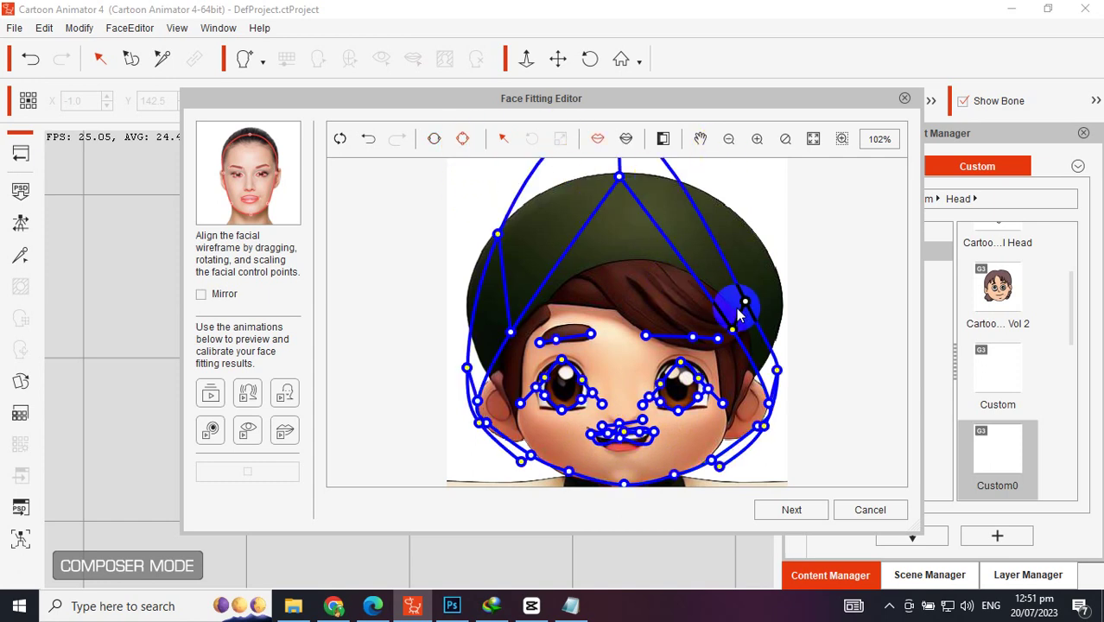
{"action": "left_click_drag", "start_coordinate": [745, 305], "coordinate": [806, 220]}
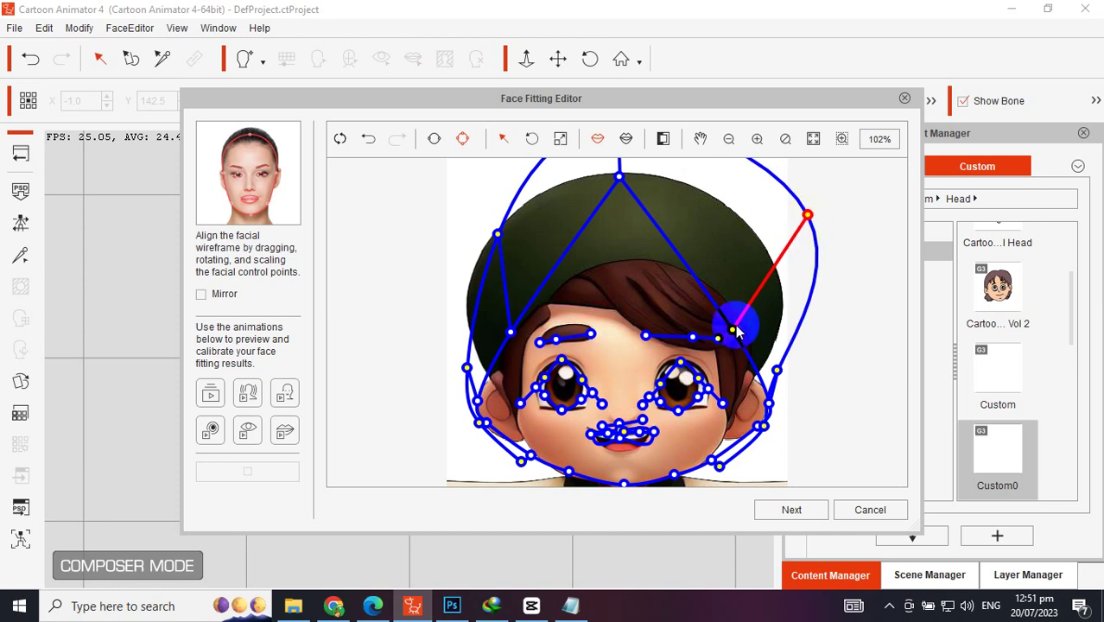
{"action": "left_click_drag", "start_coordinate": [733, 334], "coordinate": [775, 260]}
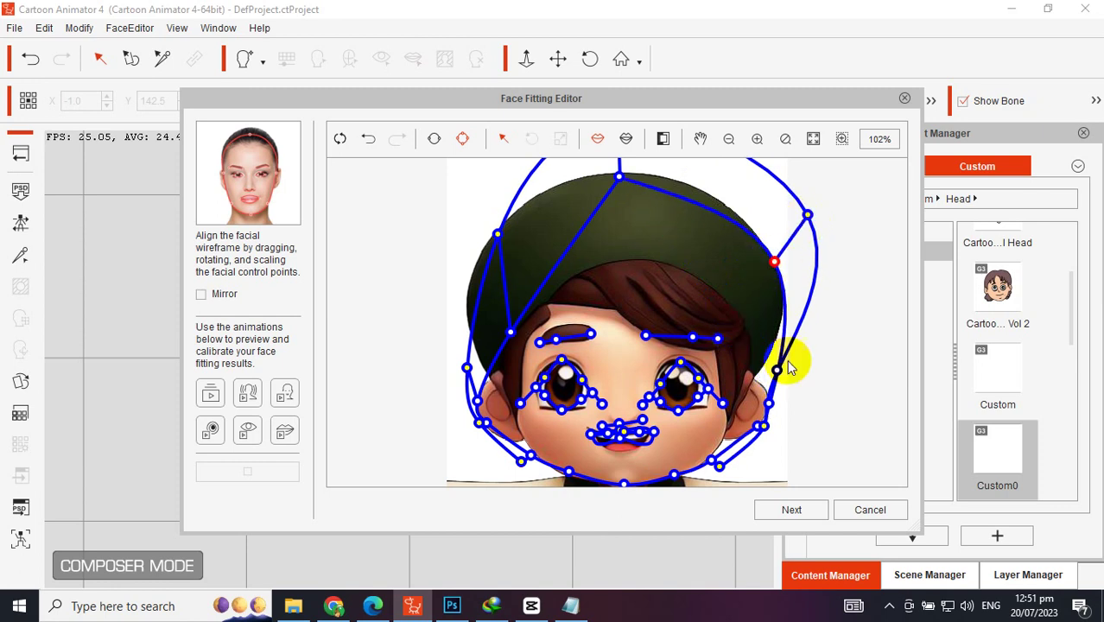
{"action": "left_click_drag", "start_coordinate": [779, 373], "coordinate": [810, 377]}
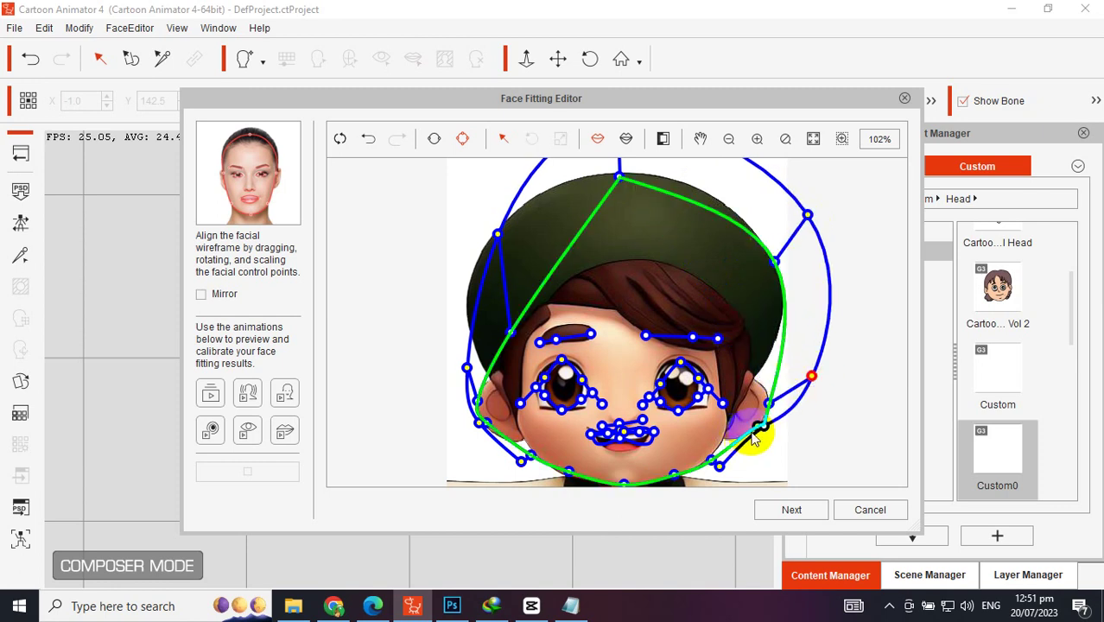
{"action": "left_click_drag", "start_coordinate": [762, 438], "coordinate": [782, 445]}
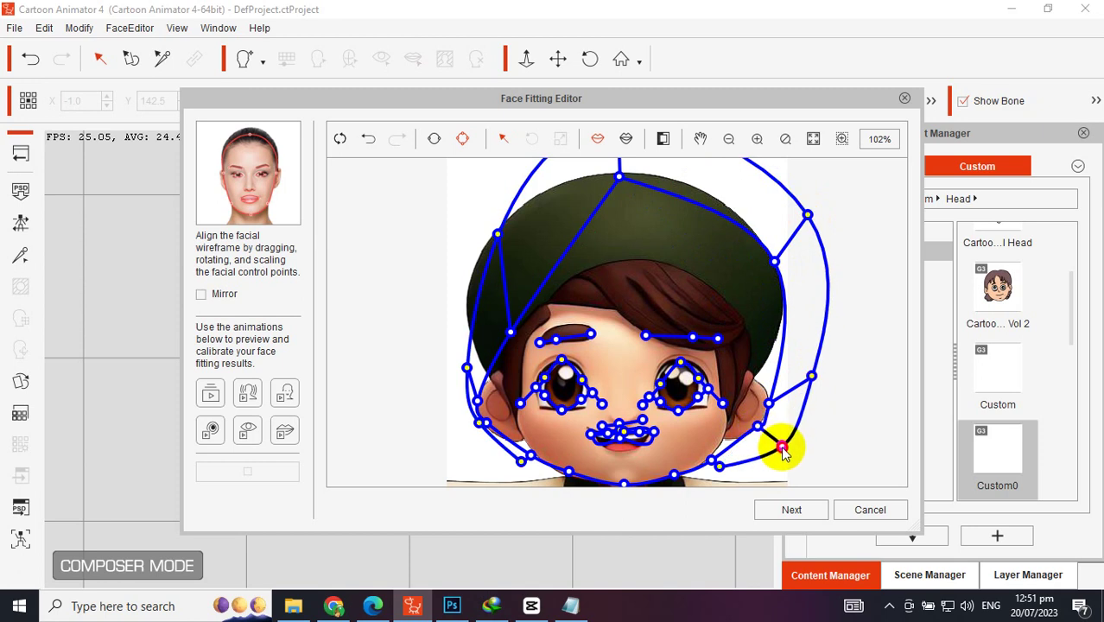
- Fit the wireframe's left-side points to the hat edge and ear, pulling the outer ones beyond the head
{"action": "left_click", "coordinate": [482, 425]}
{"action": "left_click_drag", "start_coordinate": [481, 425], "coordinate": [455, 441]}
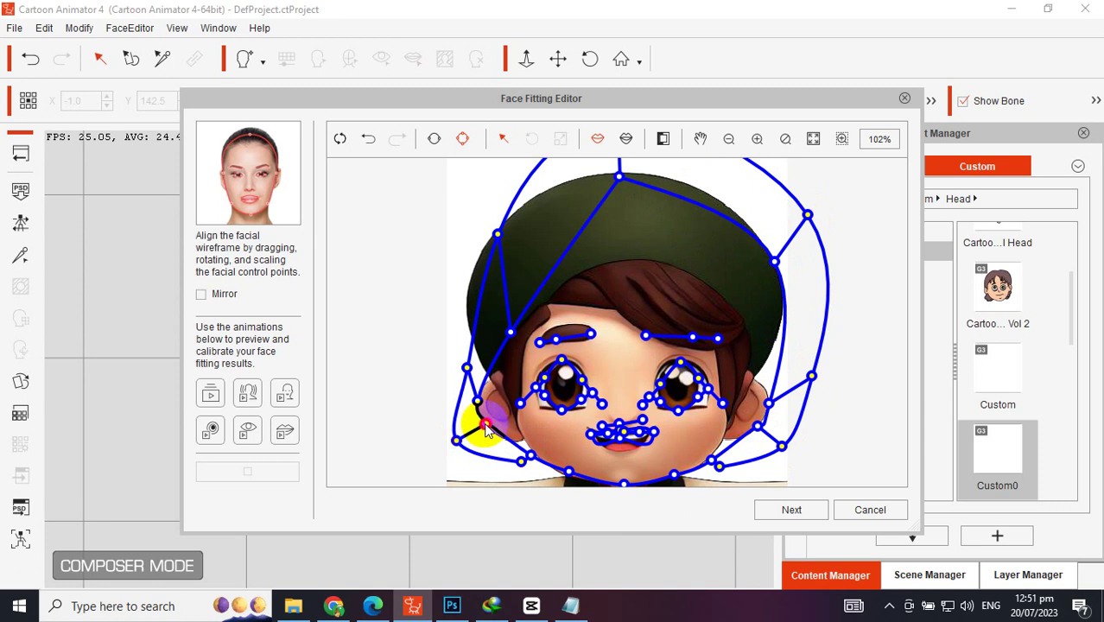
{"action": "left_click", "coordinate": [486, 425]}
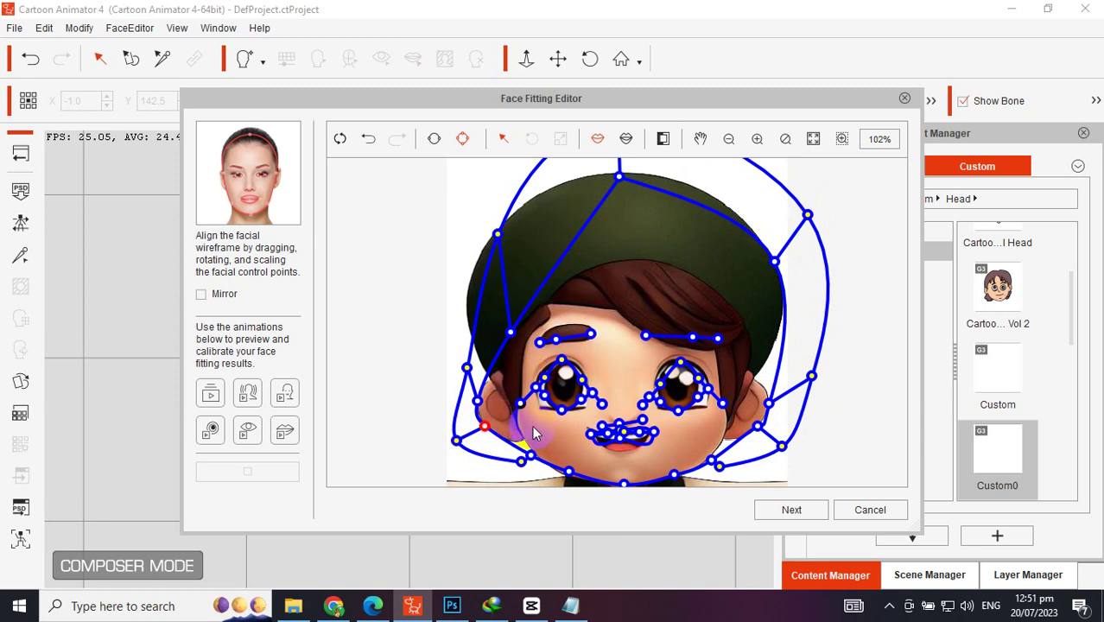
{"action": "left_click_drag", "start_coordinate": [467, 369], "coordinate": [445, 371]}
{"action": "left_click", "coordinate": [476, 402]}
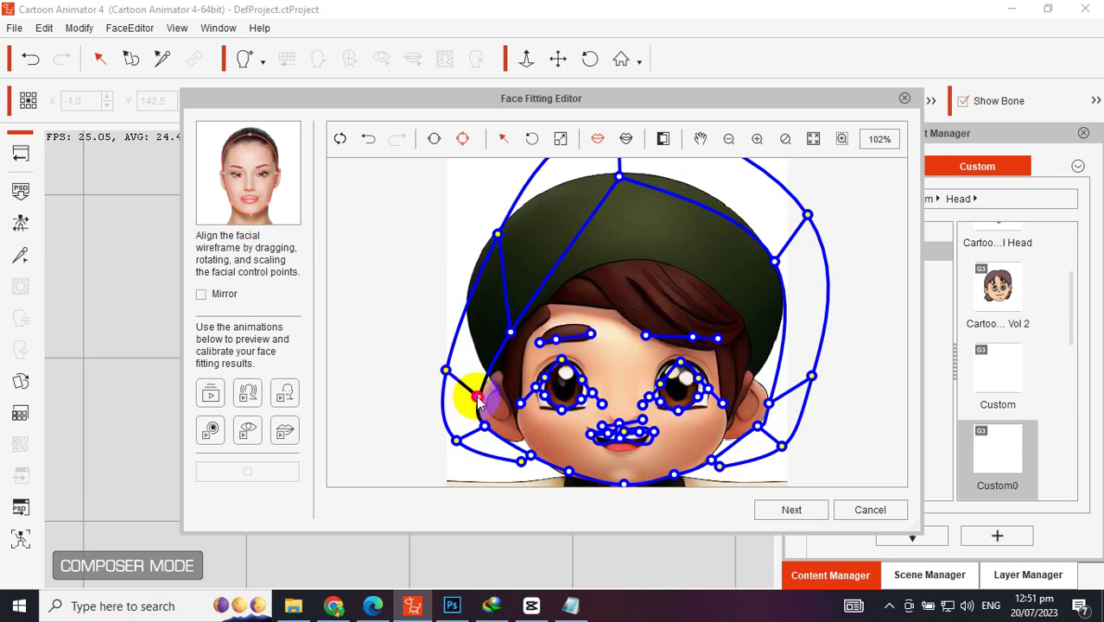
{"action": "left_click_drag", "start_coordinate": [498, 237], "coordinate": [438, 218]}
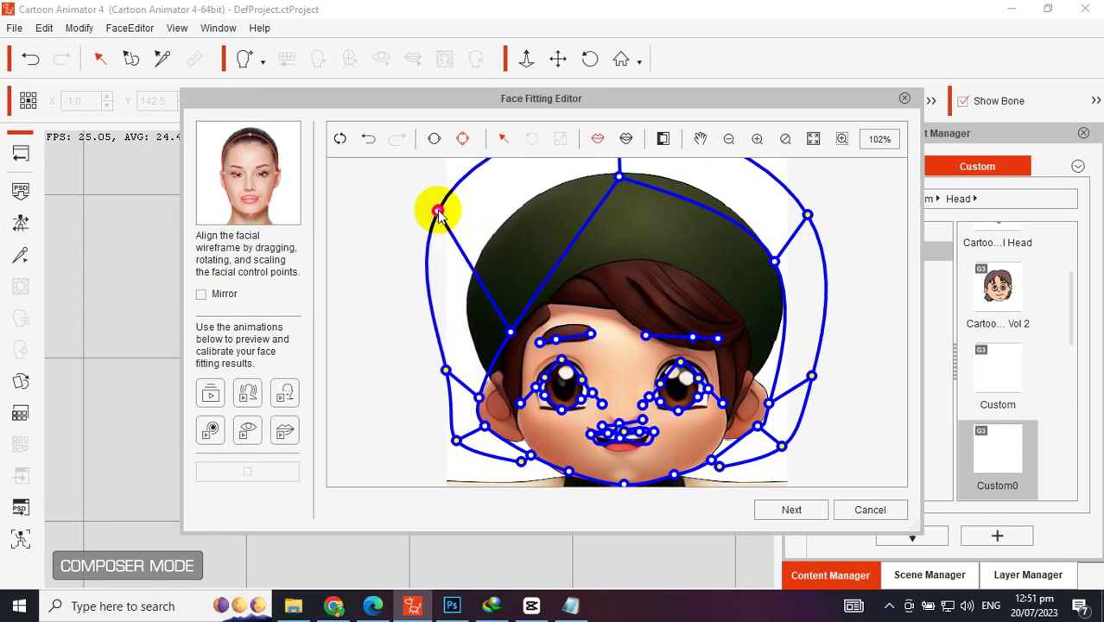
{"action": "left_click", "coordinate": [510, 331]}
{"action": "left_click_drag", "start_coordinate": [511, 331], "coordinate": [478, 255]}
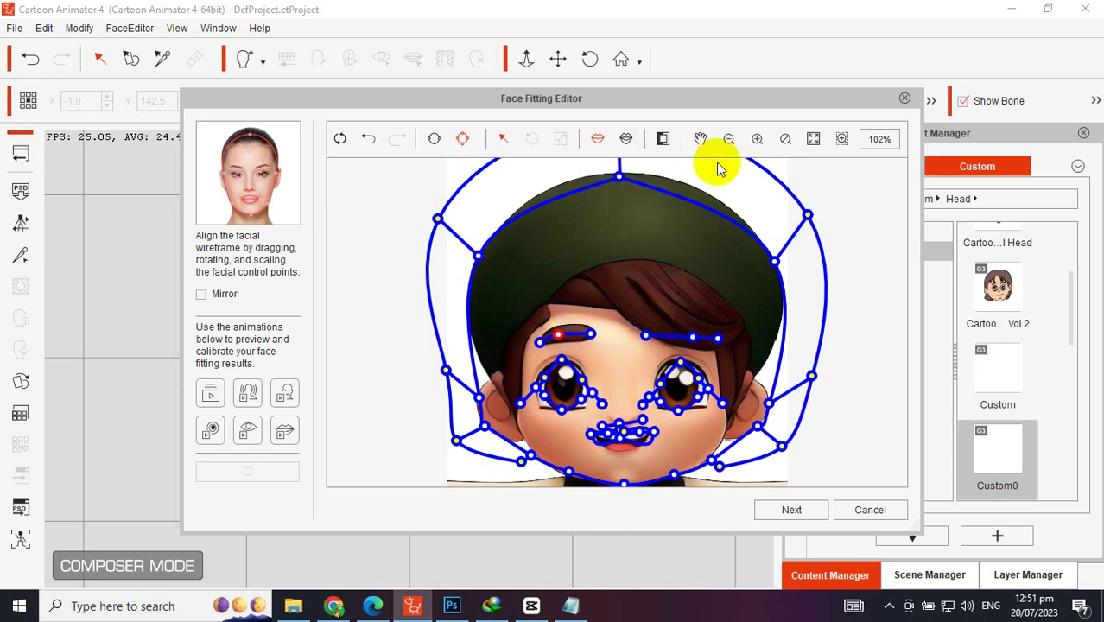
- Shape the right eye wireframe to the eye's outline, setting its corners and lower points along the lower lid and its upper points along the lashes
{"action": "left_click", "coordinate": [753, 142]}
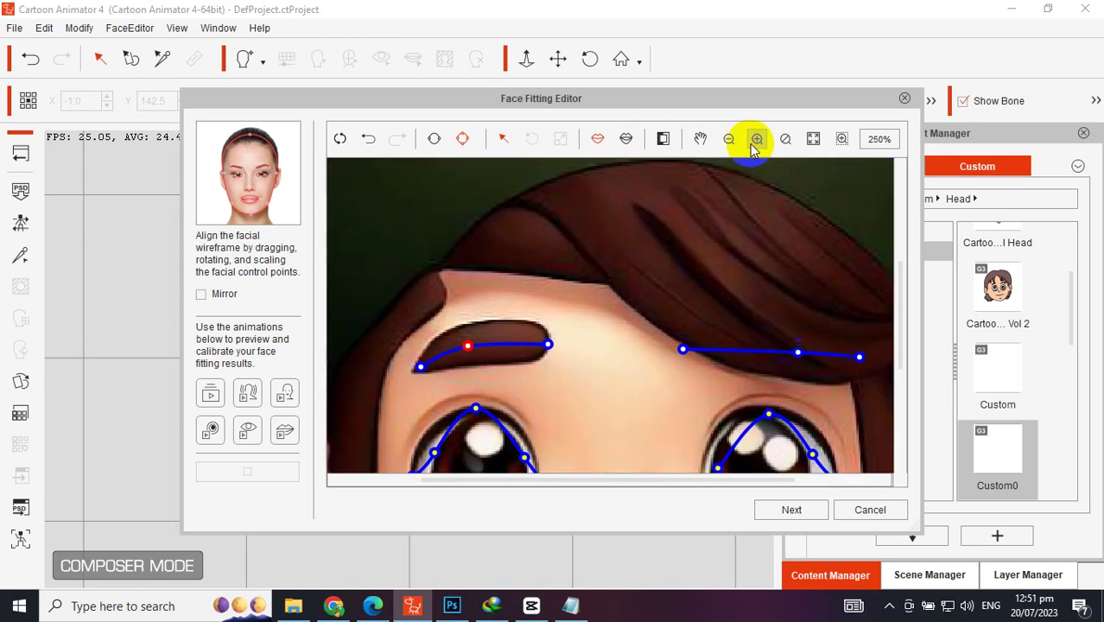
{"action": "left_click_drag", "start_coordinate": [898, 343], "coordinate": [903, 399]}
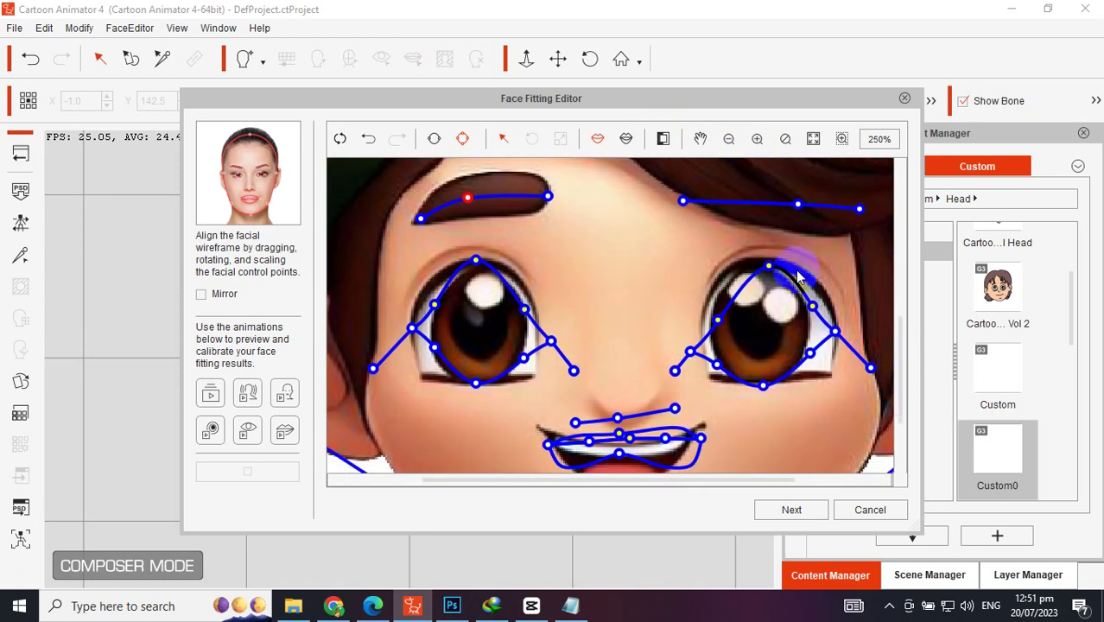
{"action": "left_click_drag", "start_coordinate": [816, 308], "coordinate": [822, 301]}
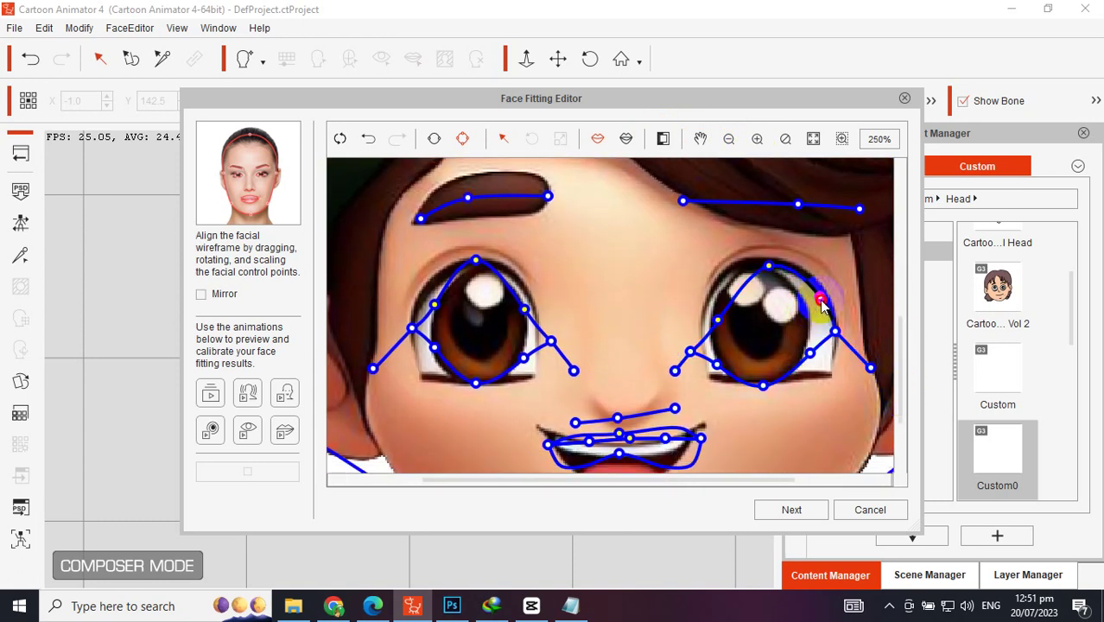
{"action": "left_click", "coordinate": [811, 354]}
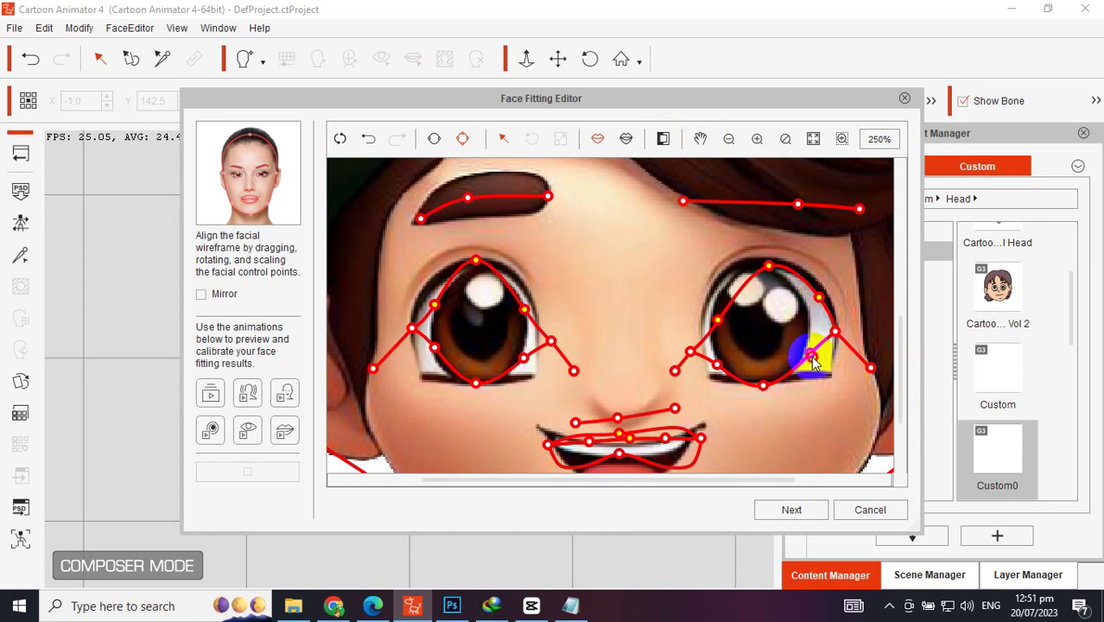
{"action": "left_click_drag", "start_coordinate": [831, 333], "coordinate": [811, 377]}
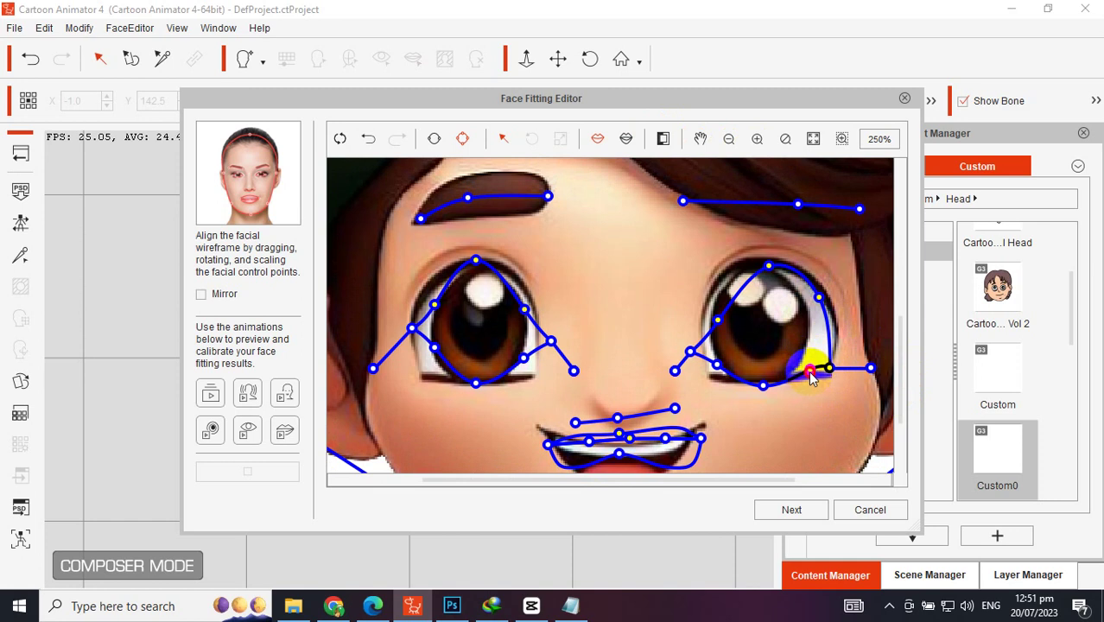
{"action": "left_click", "coordinate": [763, 382]}
{"action": "mouse_move", "coordinate": [716, 366]}
{"action": "left_mouse_down"}
{"action": "mouse_move", "coordinate": [702, 362]}
{"action": "mouse_move", "coordinate": [731, 379]}
{"action": "left_mouse_up"}
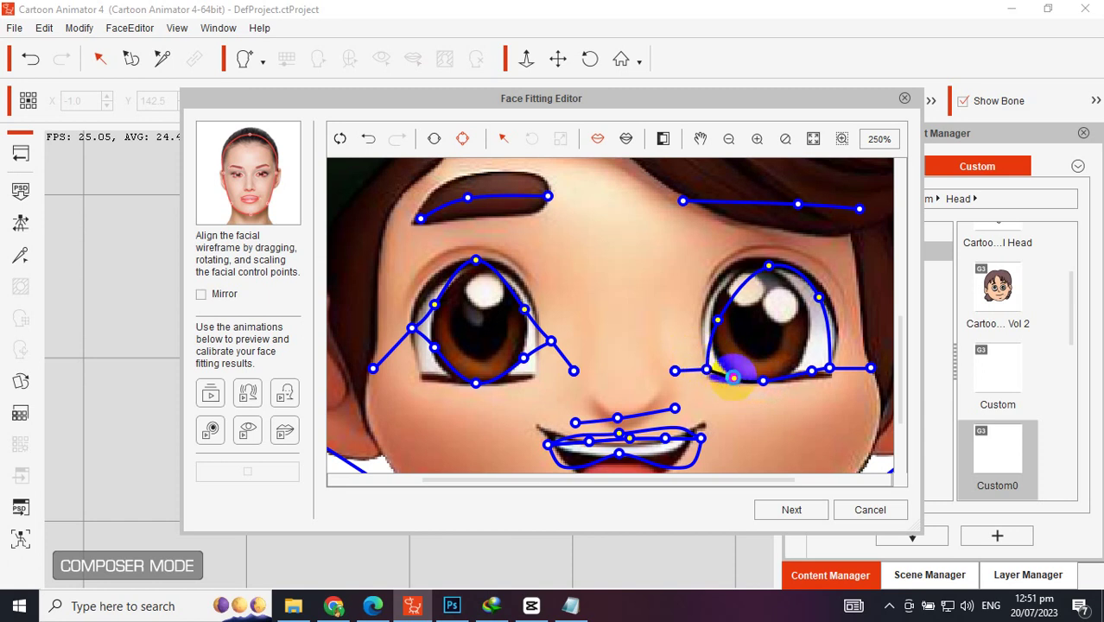
{"action": "left_click_drag", "start_coordinate": [717, 319], "coordinate": [708, 314]}
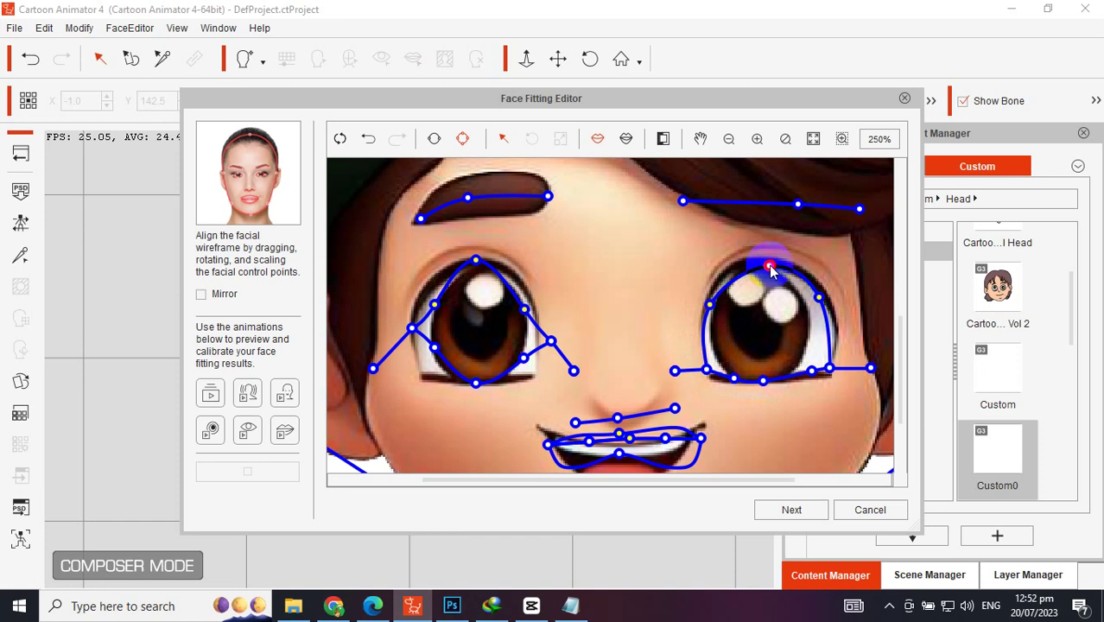
{"action": "left_click_drag", "start_coordinate": [771, 269], "coordinate": [758, 268]}
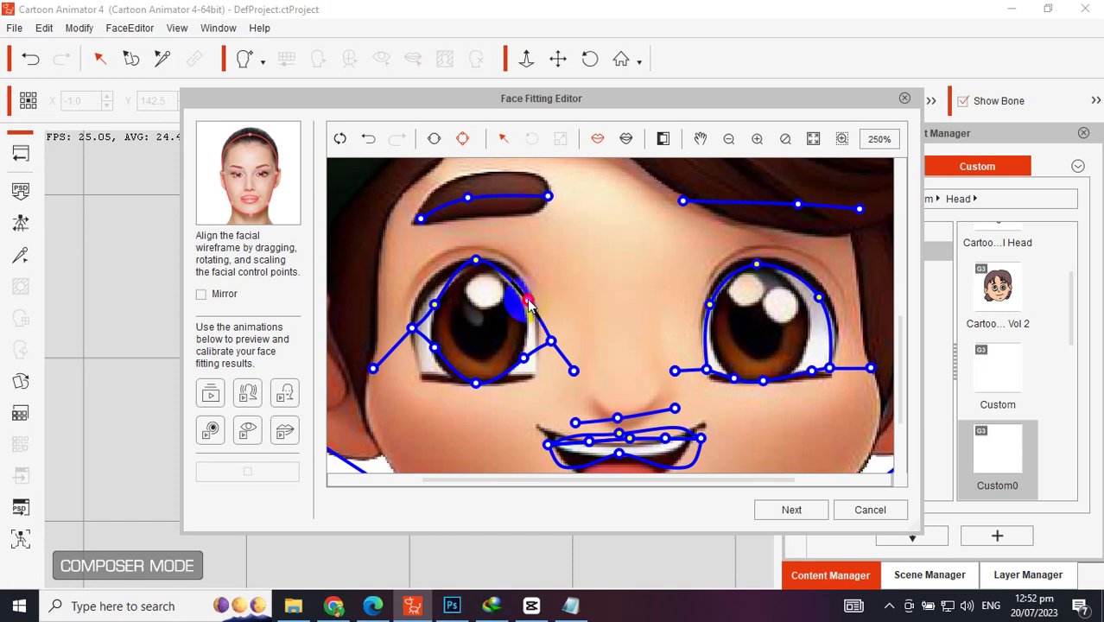
- Shape the left eye wireframe to the eye's outline, aligning its corners, lower-lid points and upper-lid points with the drawn eye
{"action": "left_click", "coordinate": [437, 305]}
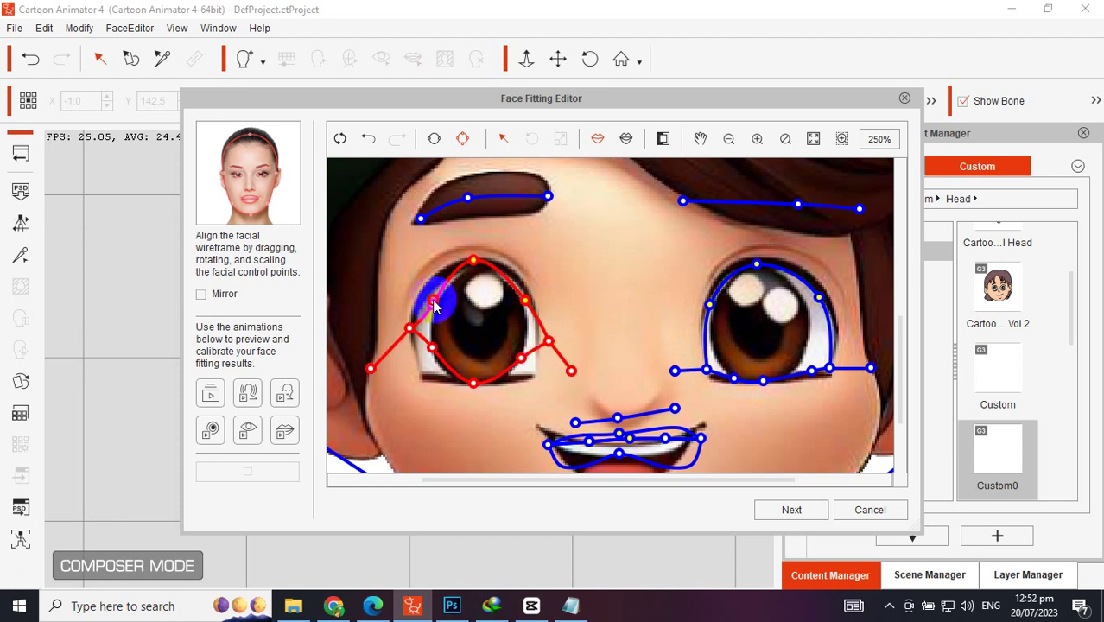
{"action": "left_click", "coordinate": [557, 363]}
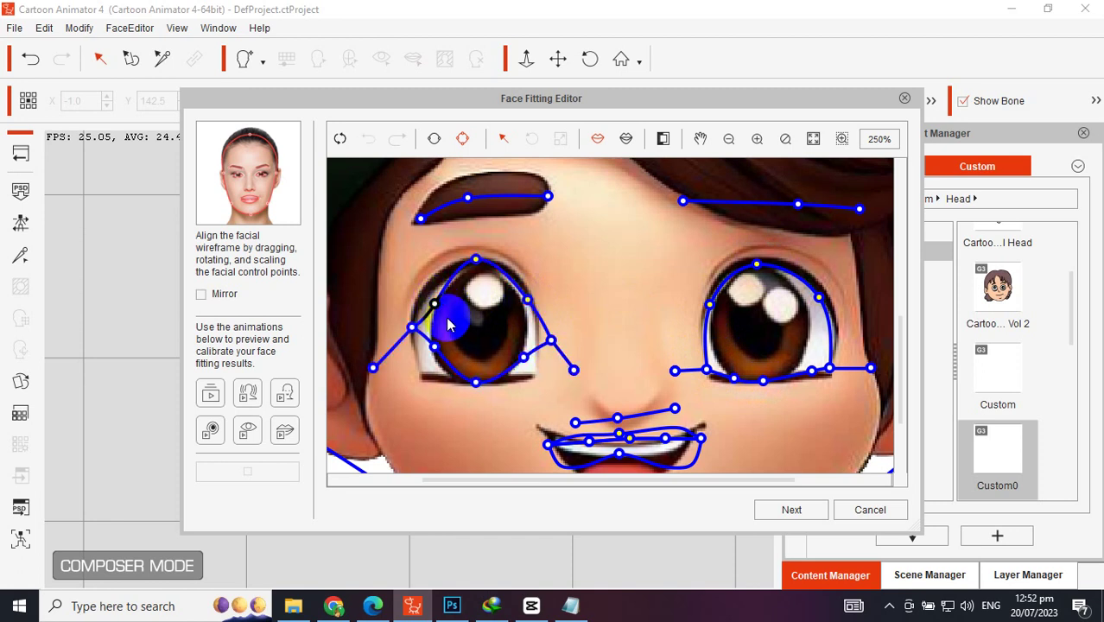
{"action": "left_click", "coordinate": [427, 298]}
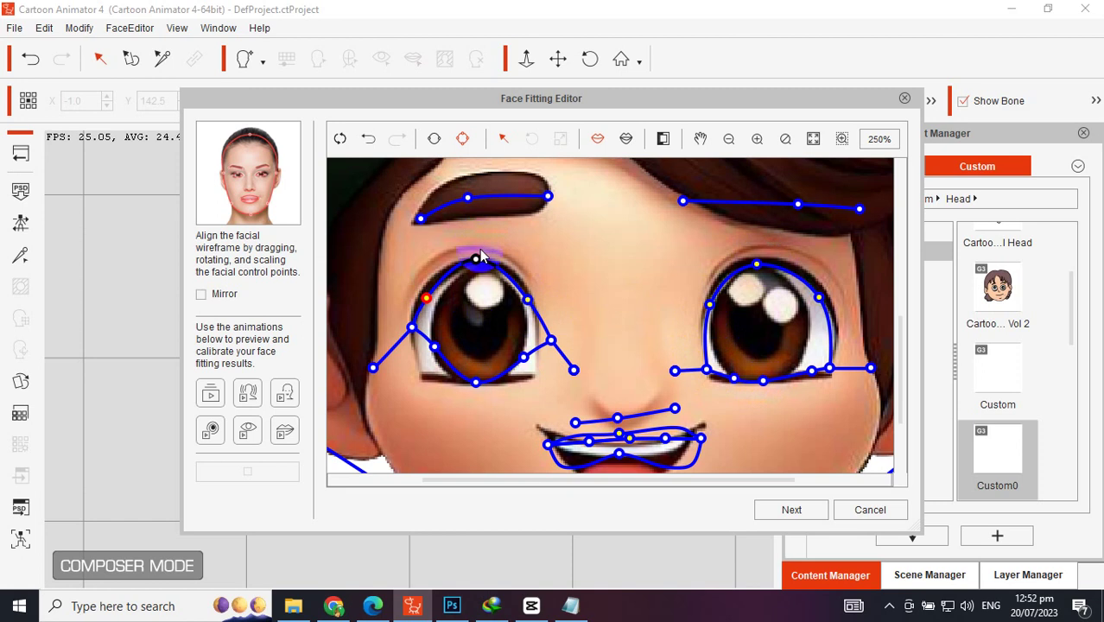
{"action": "left_click_drag", "start_coordinate": [478, 262], "coordinate": [481, 270]}
{"action": "left_click_drag", "start_coordinate": [434, 347], "coordinate": [427, 370]}
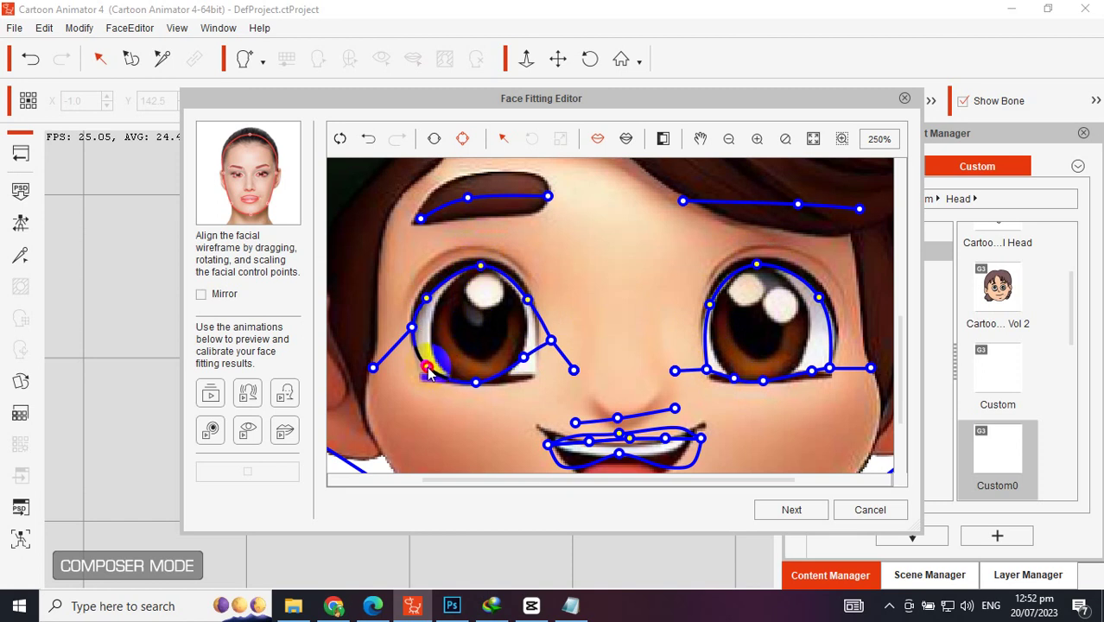
{"action": "left_click", "coordinate": [476, 380]}
{"action": "left_click_drag", "start_coordinate": [523, 357], "coordinate": [537, 376]}
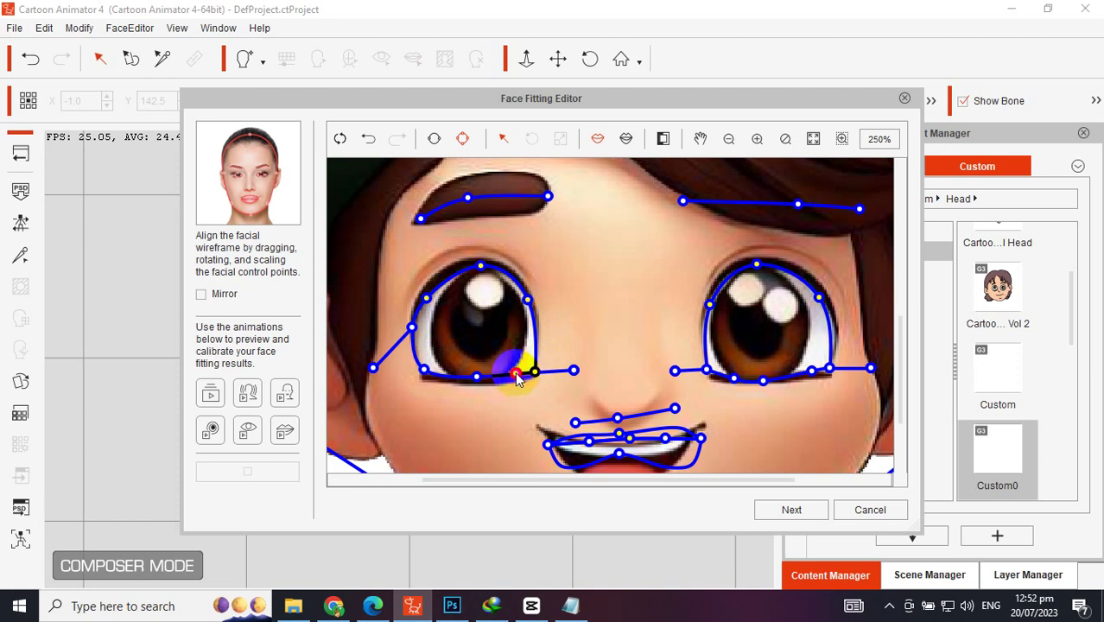
{"action": "mouse_move", "coordinate": [430, 378]}
{"action": "left_mouse_down"}
{"action": "mouse_move", "coordinate": [443, 378]}
{"action": "mouse_move", "coordinate": [427, 378]}
{"action": "mouse_move", "coordinate": [413, 327]}
{"action": "mouse_move", "coordinate": [420, 371]}
{"action": "left_mouse_up"}
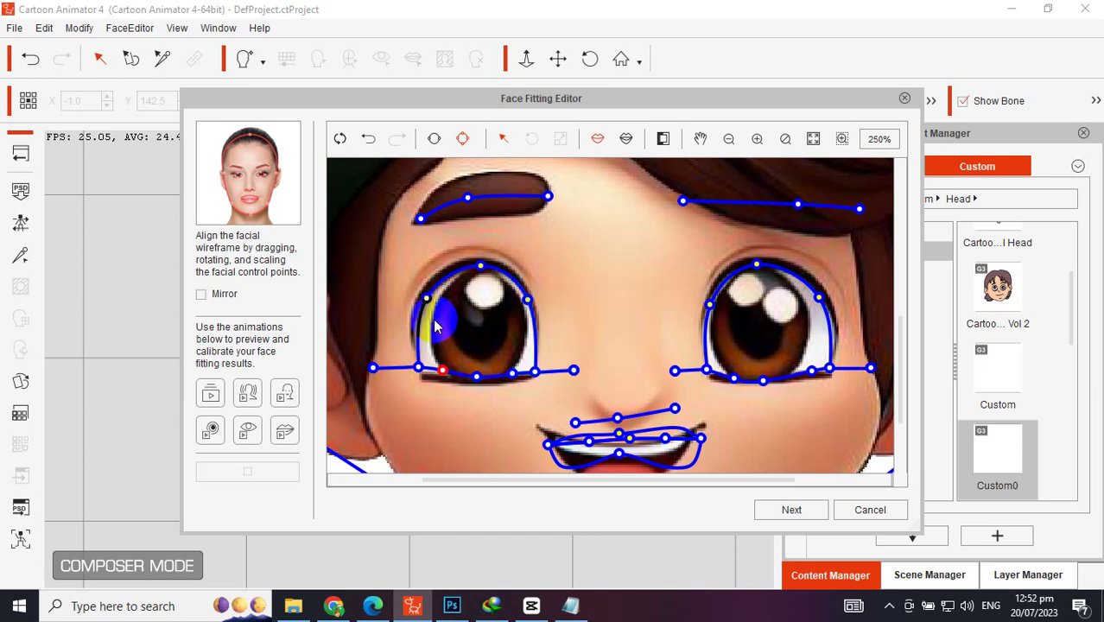
{"action": "left_click_drag", "start_coordinate": [428, 298], "coordinate": [418, 322]}
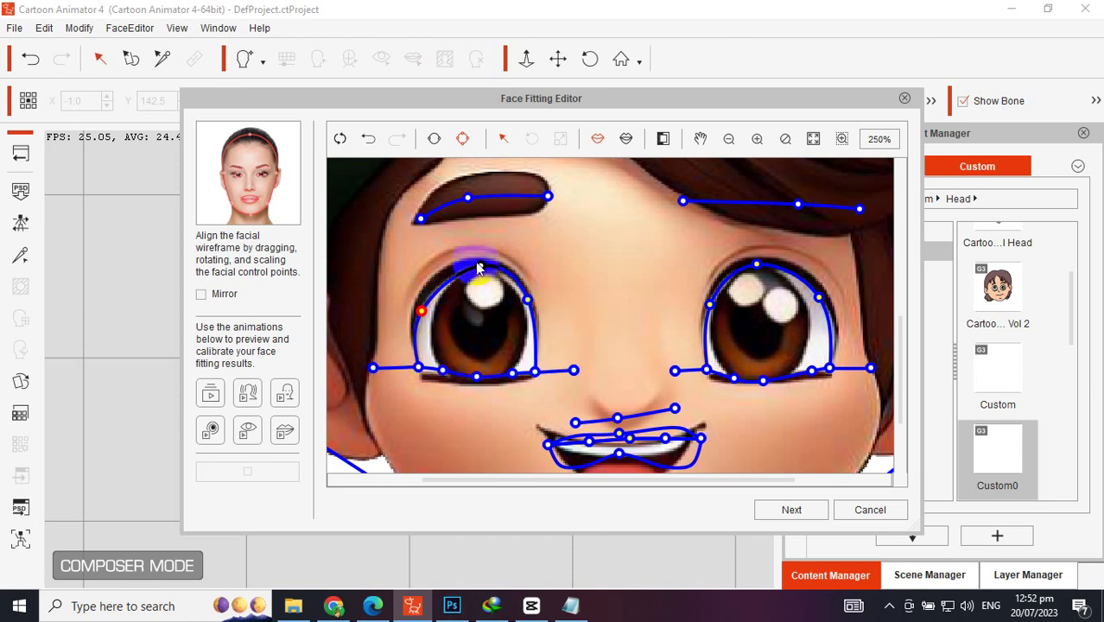
{"action": "left_click_drag", "start_coordinate": [481, 266], "coordinate": [478, 265]}
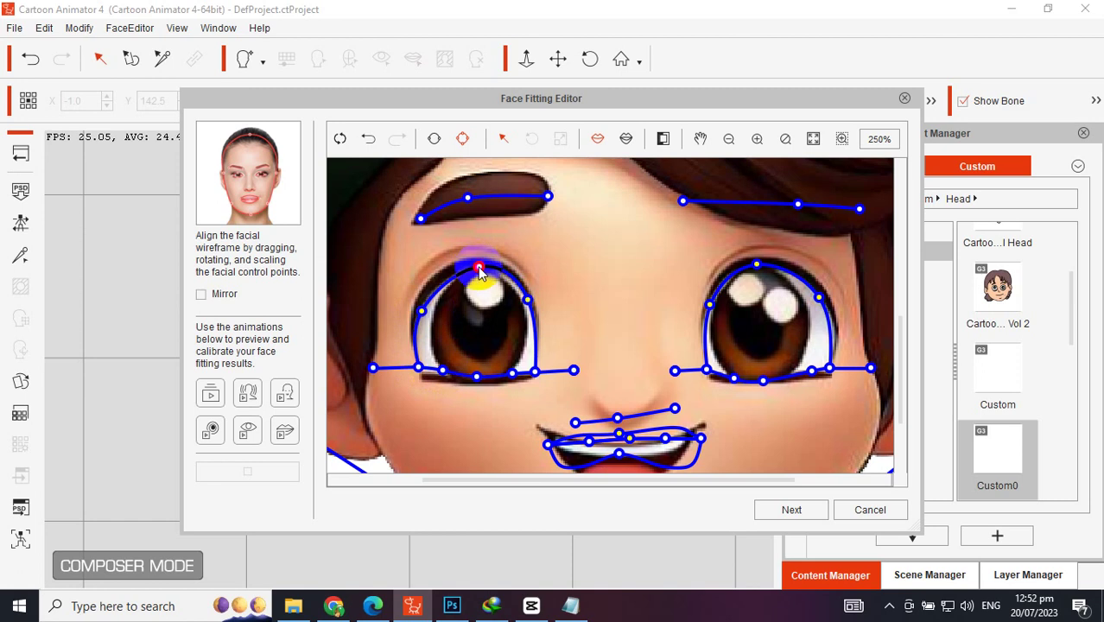
- Fit the mouth wireframe to the smile by placing its lower lip below the tongue, its inner points under the teeth and both corners
{"action": "left_click_drag", "start_coordinate": [900, 383], "coordinate": [892, 462]}
{"action": "left_click", "coordinate": [620, 357]}
{"action": "left_click_drag", "start_coordinate": [619, 356], "coordinate": [619, 404]}
{"action": "left_click_drag", "start_coordinate": [629, 340], "coordinate": [700, 330]}
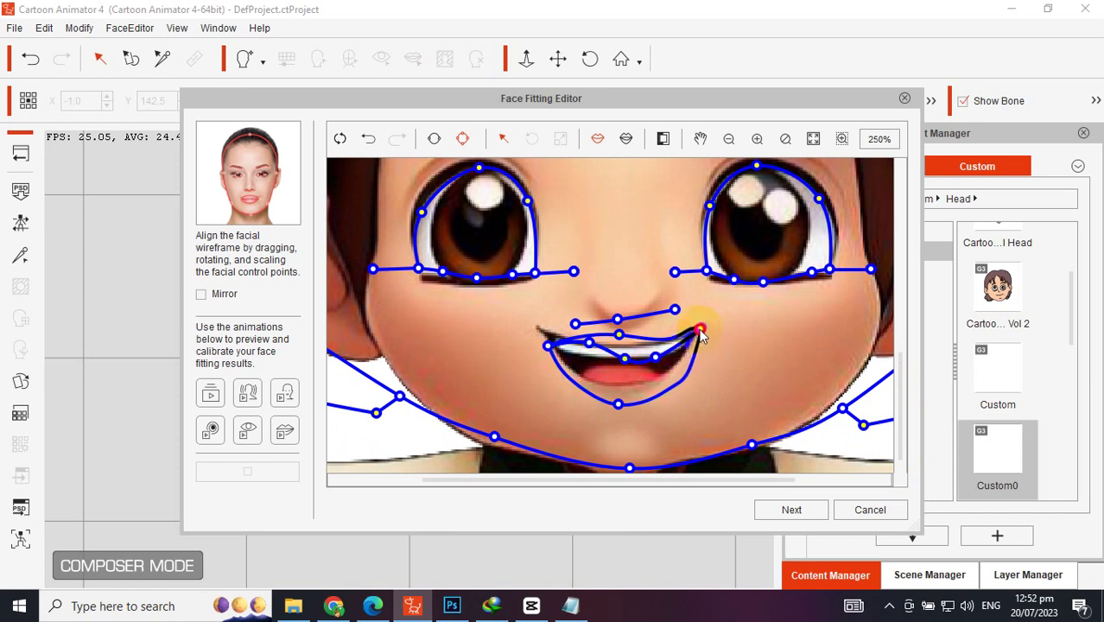
{"action": "left_click_drag", "start_coordinate": [592, 349], "coordinate": [591, 367]}
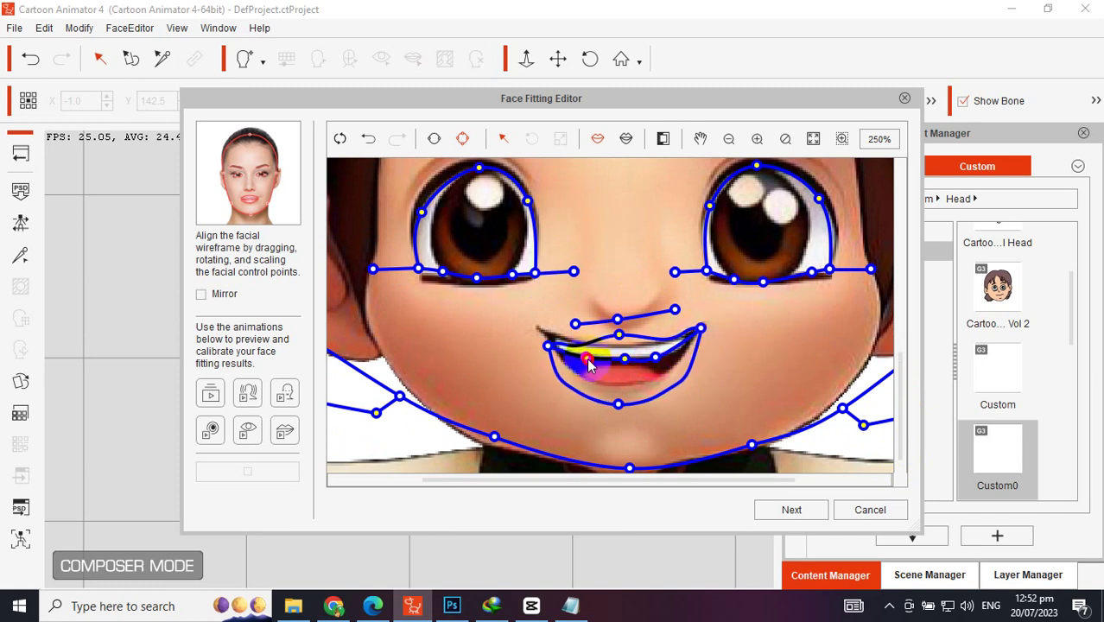
{"action": "left_click", "coordinate": [547, 347]}
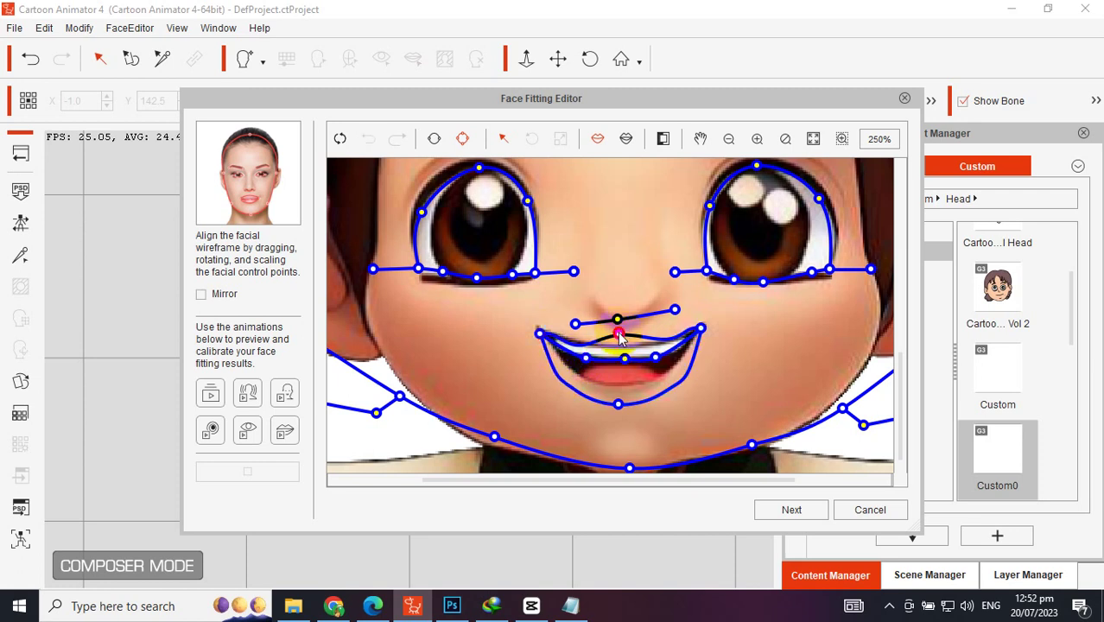
- Switch the mouth wireframe to open-mouth mode and fit the inner lower-lip points along the tongue's lower edge
{"action": "left_click", "coordinate": [625, 138]}
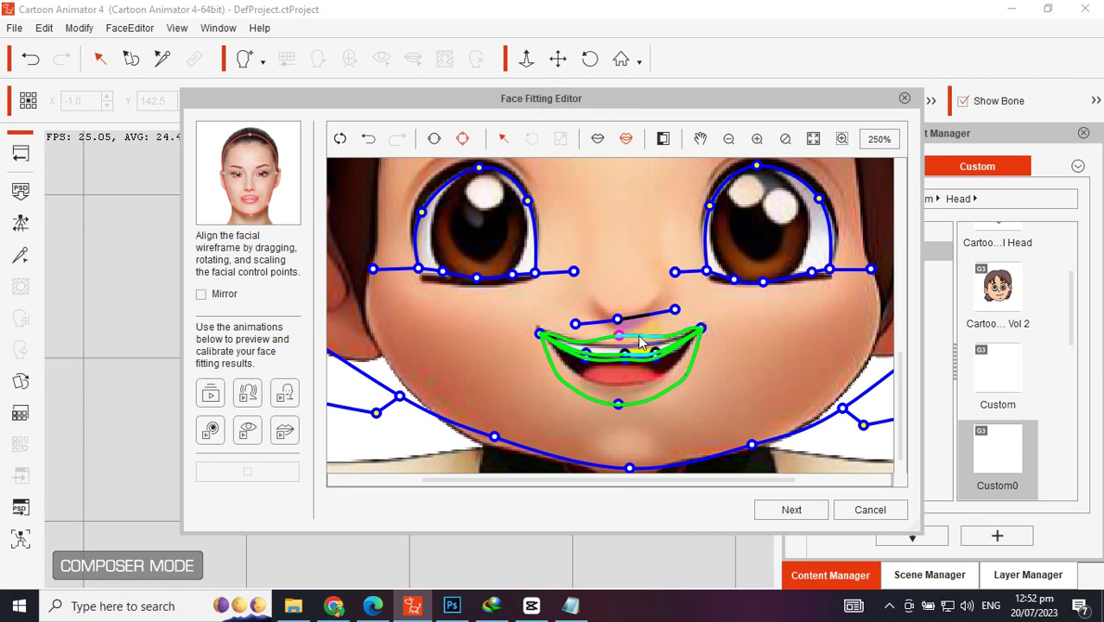
{"action": "left_click_drag", "start_coordinate": [628, 362], "coordinate": [661, 379]}
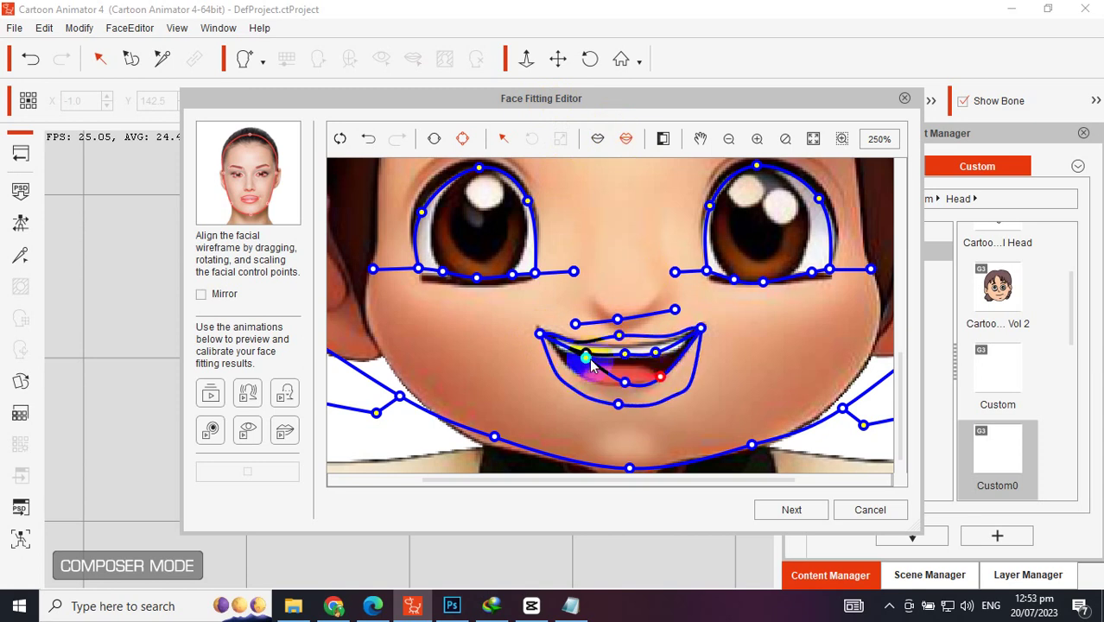
{"action": "left_click_drag", "start_coordinate": [585, 357], "coordinate": [581, 380]}
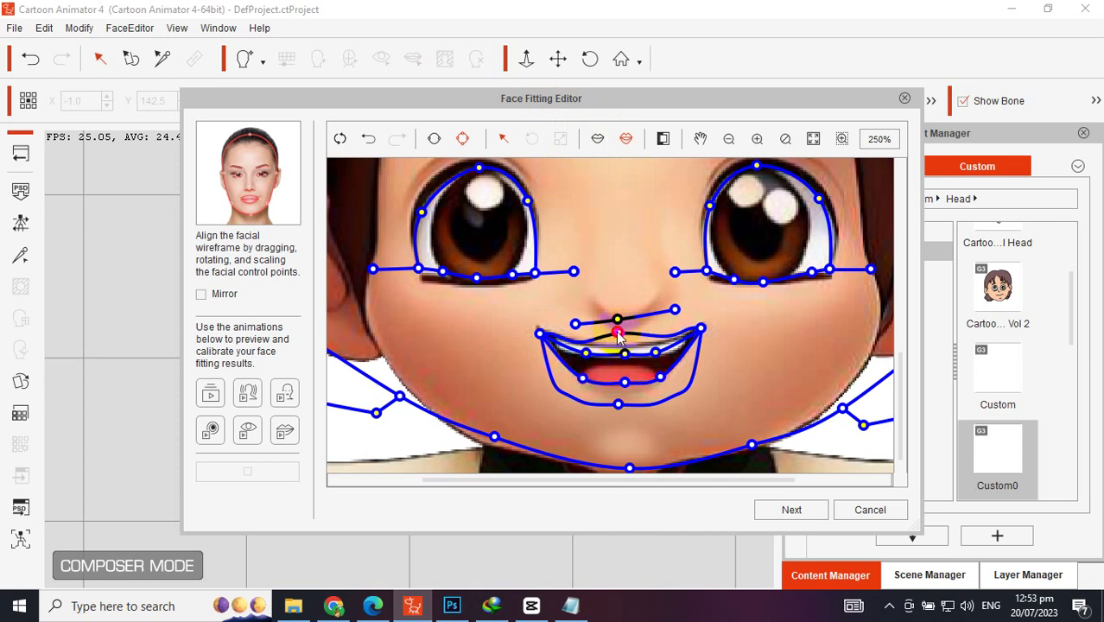
- Curve the nose wireframe around the base of the nose and align the inner upper-lip points and left mouth corner with the smile's upper edge
{"action": "left_click_drag", "start_coordinate": [628, 328], "coordinate": [633, 321]}
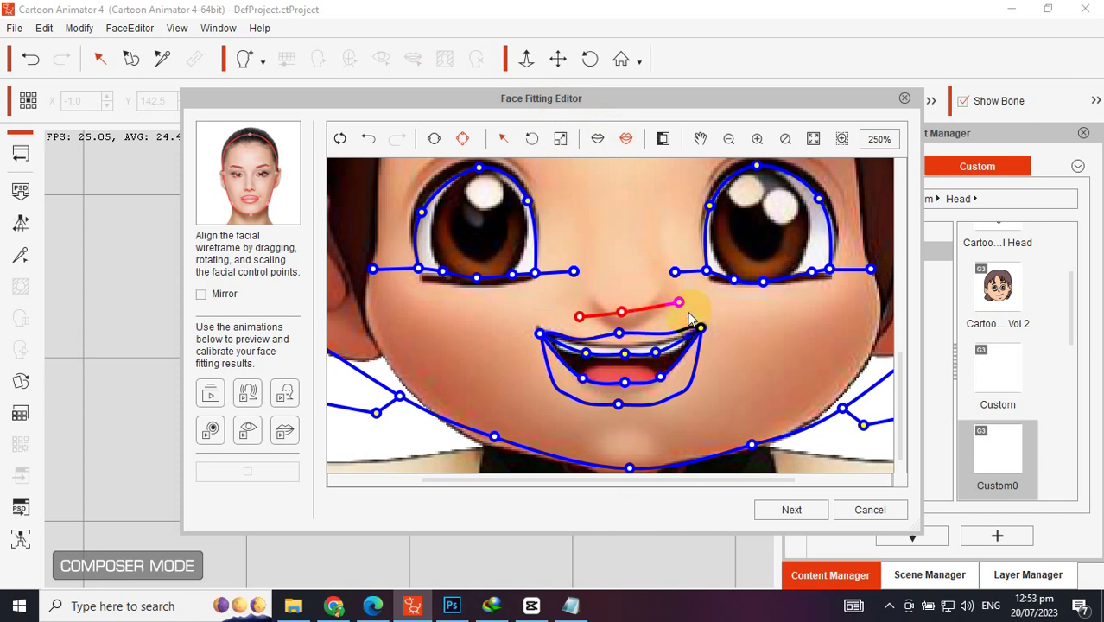
{"action": "left_click_drag", "start_coordinate": [680, 303], "coordinate": [671, 296]}
{"action": "left_click_drag", "start_coordinate": [579, 316], "coordinate": [587, 311]}
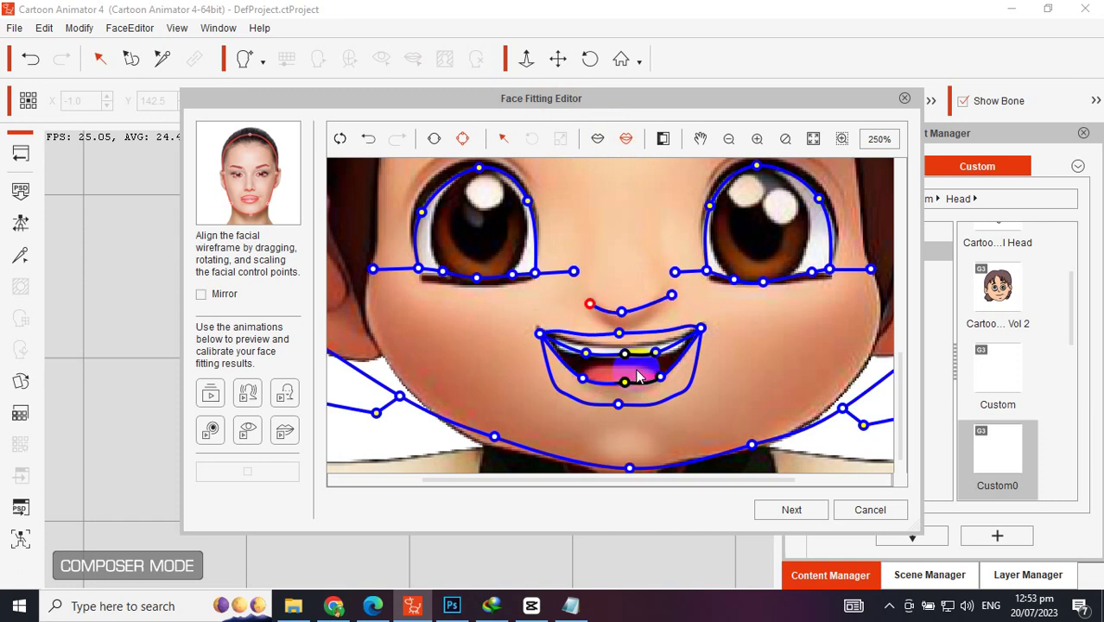
{"action": "left_click_drag", "start_coordinate": [661, 353], "coordinate": [538, 329]}
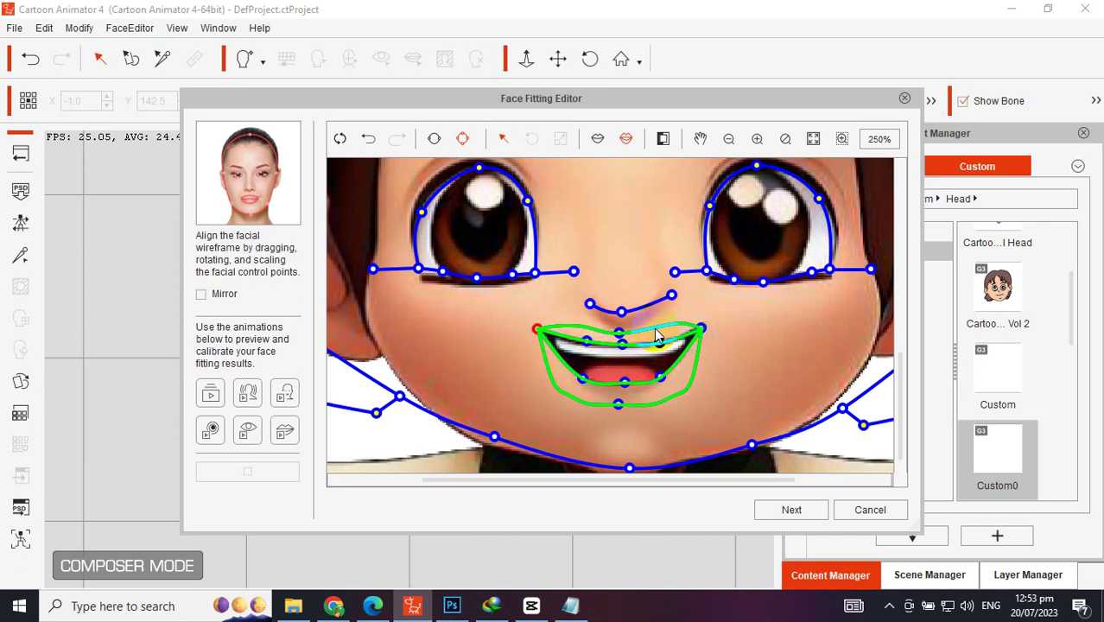
- Adjust the mouth wireframe's outer corner and central inner lower-lip point, and fit the chin and adjacent jaw points to the face outline
{"action": "left_click_drag", "start_coordinate": [703, 335], "coordinate": [702, 331]}
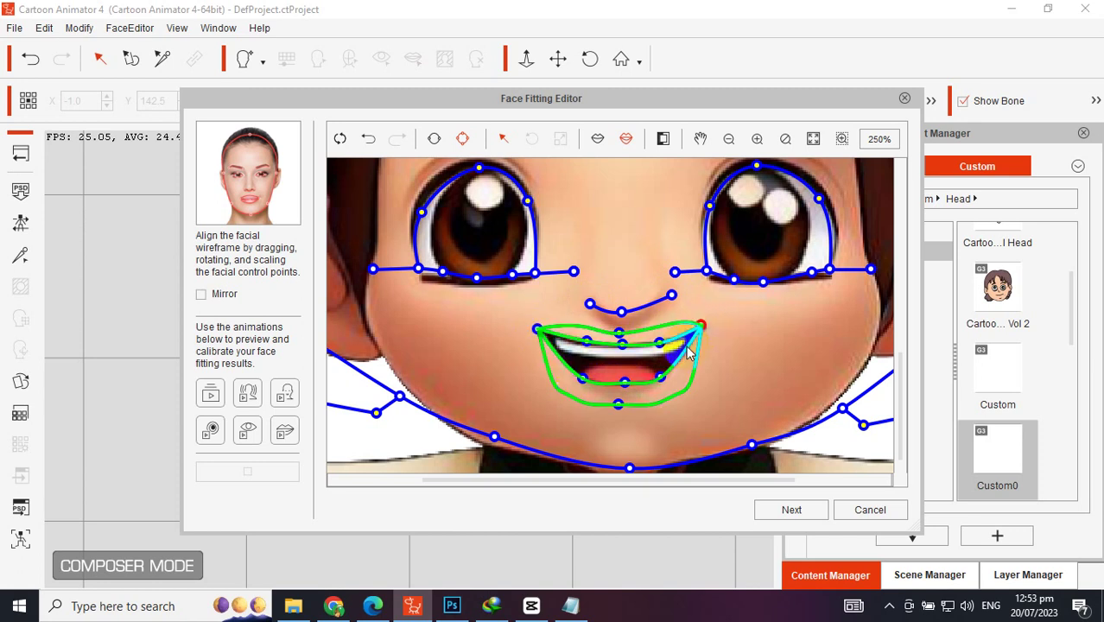
{"action": "left_click_drag", "start_coordinate": [628, 388], "coordinate": [629, 393]}
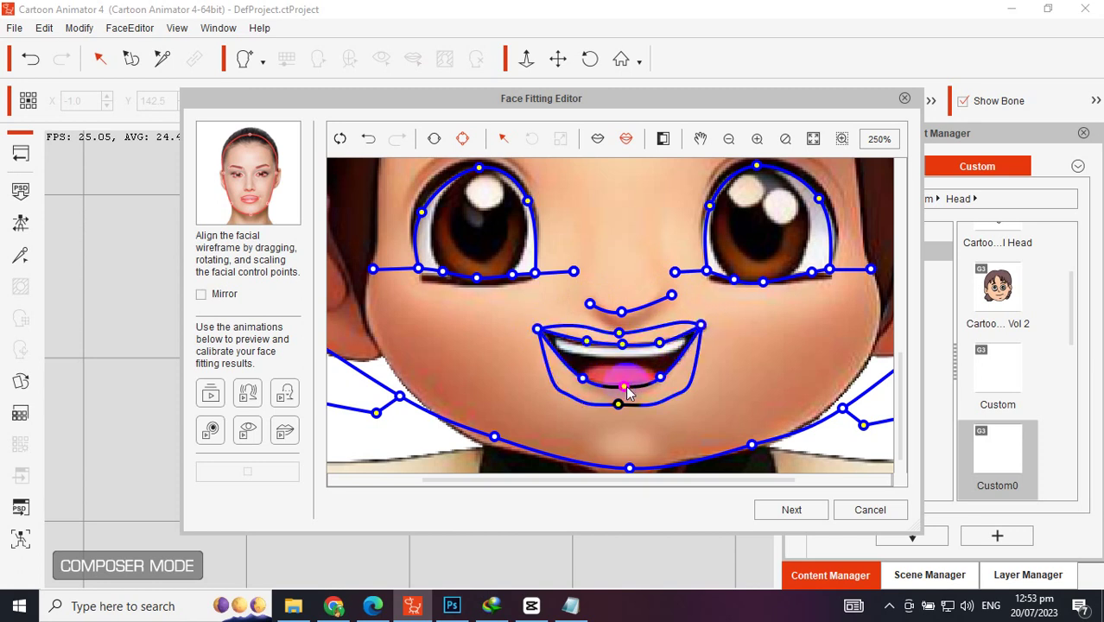
{"action": "left_click", "coordinate": [632, 468]}
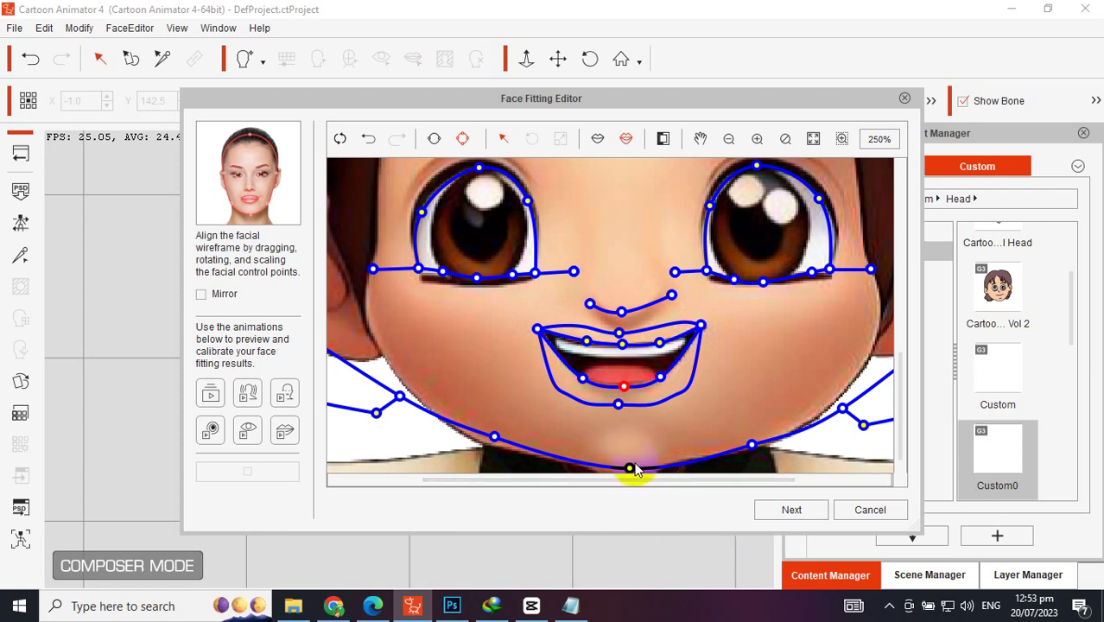
{"action": "left_click_drag", "start_coordinate": [631, 471], "coordinate": [630, 474]}
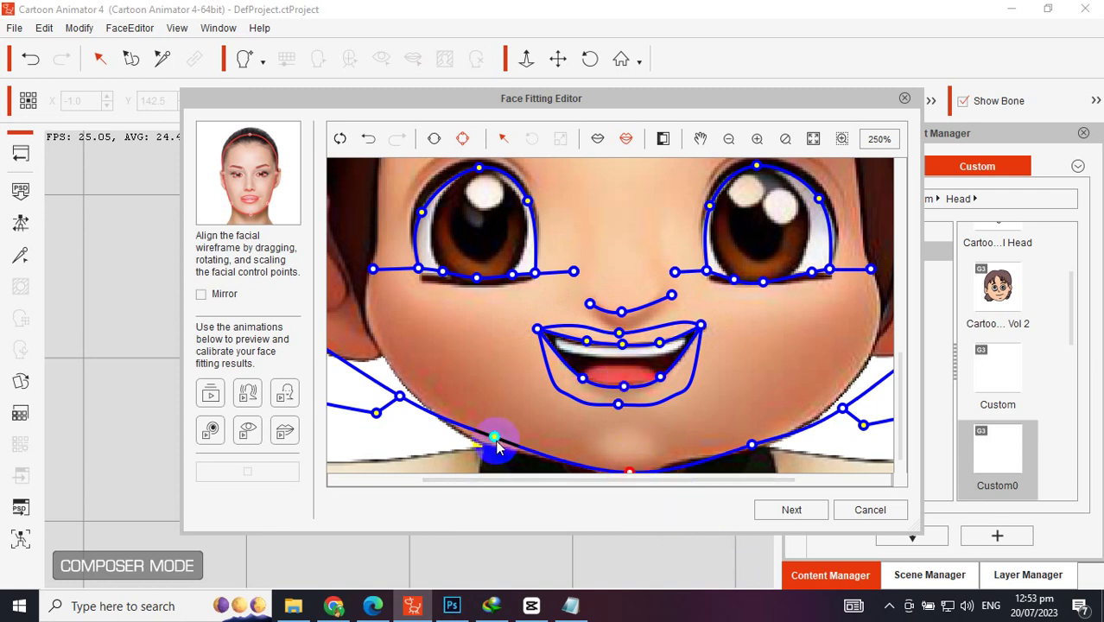
{"action": "left_click_drag", "start_coordinate": [493, 441], "coordinate": [487, 447]}
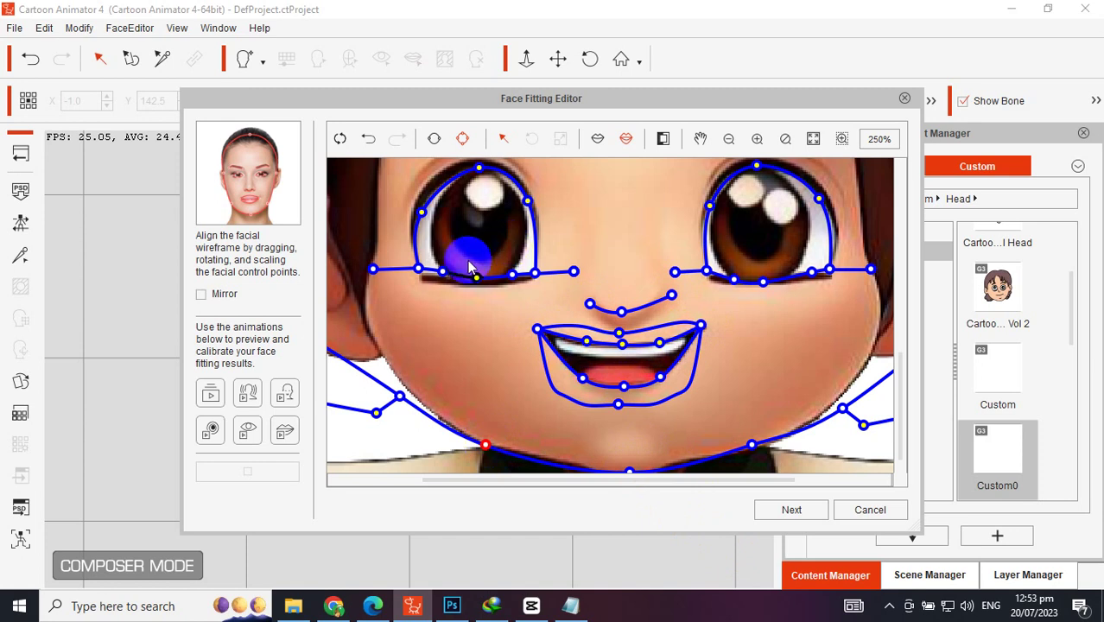
- Preview the full set of calibration animations on the fitted face, with the whole head in view
{"action": "left_click", "coordinate": [211, 394]}
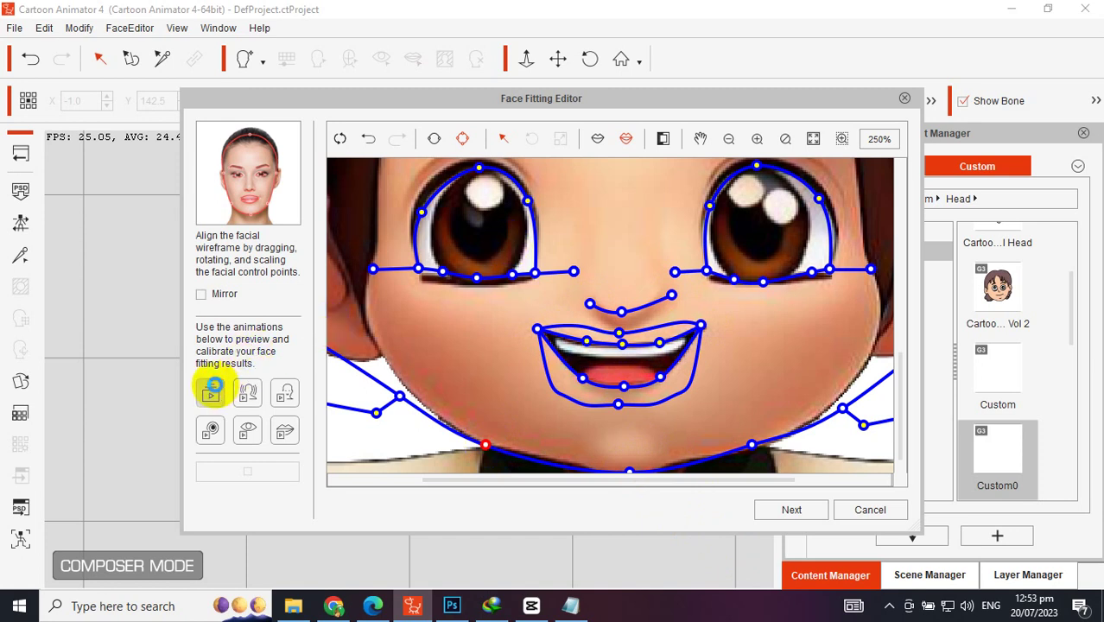
{"action": "left_click", "coordinate": [733, 139]}
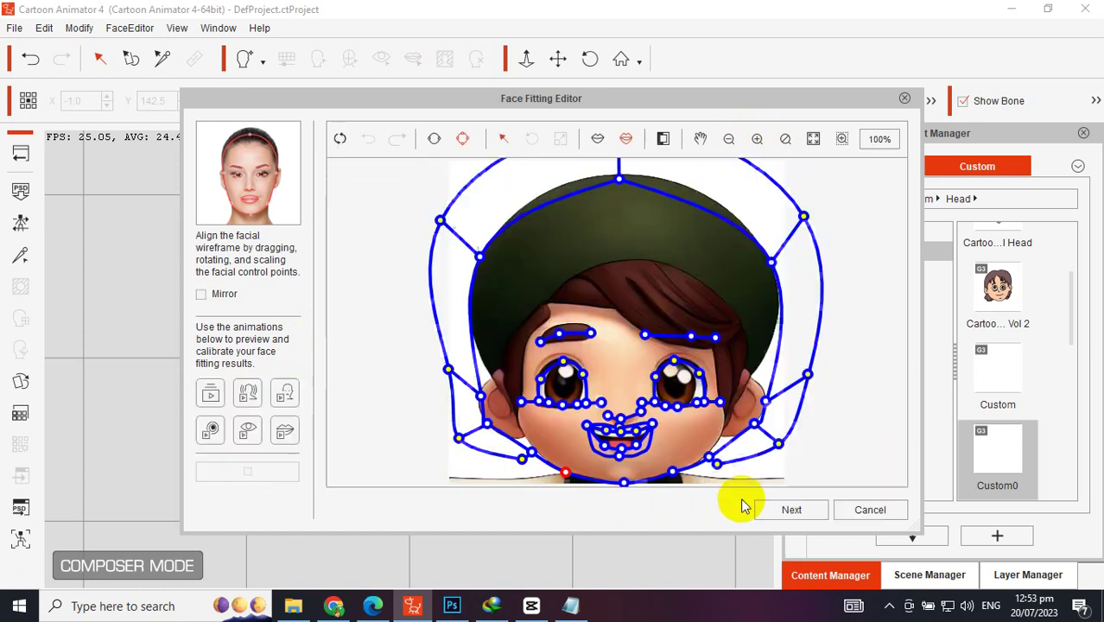
- Add the line "Ignore how it looks right now." to the Notepad transcript and return to the face fitting editor
{"action": "left_click", "coordinate": [572, 607]}
{"action": "key", "text": "Return"}
{"action": "type", "text": "Ignore how it looks right now."}
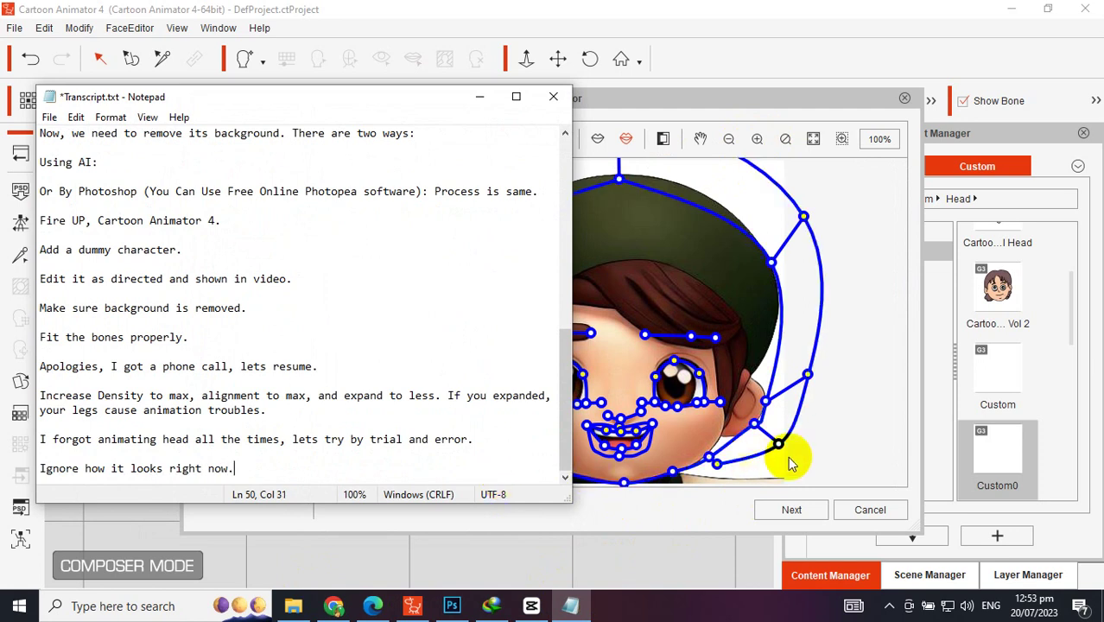
{"action": "left_click", "coordinate": [782, 452]}
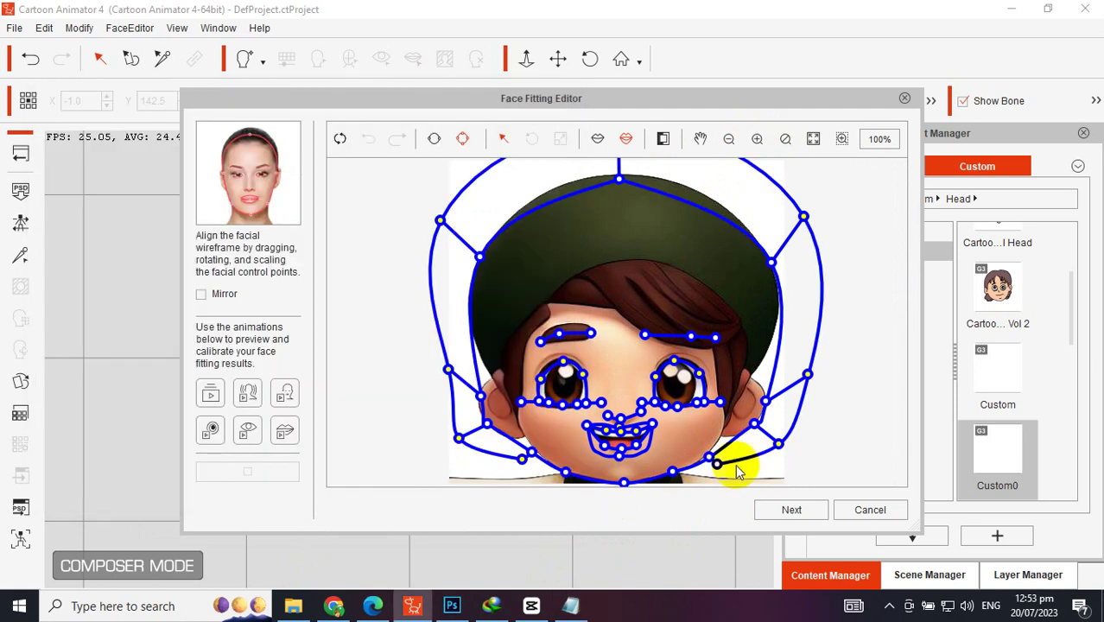
- Set up the face orientation with the first face style in the grid and a strength of 7, and preview the result
{"action": "left_click", "coordinate": [624, 403]}
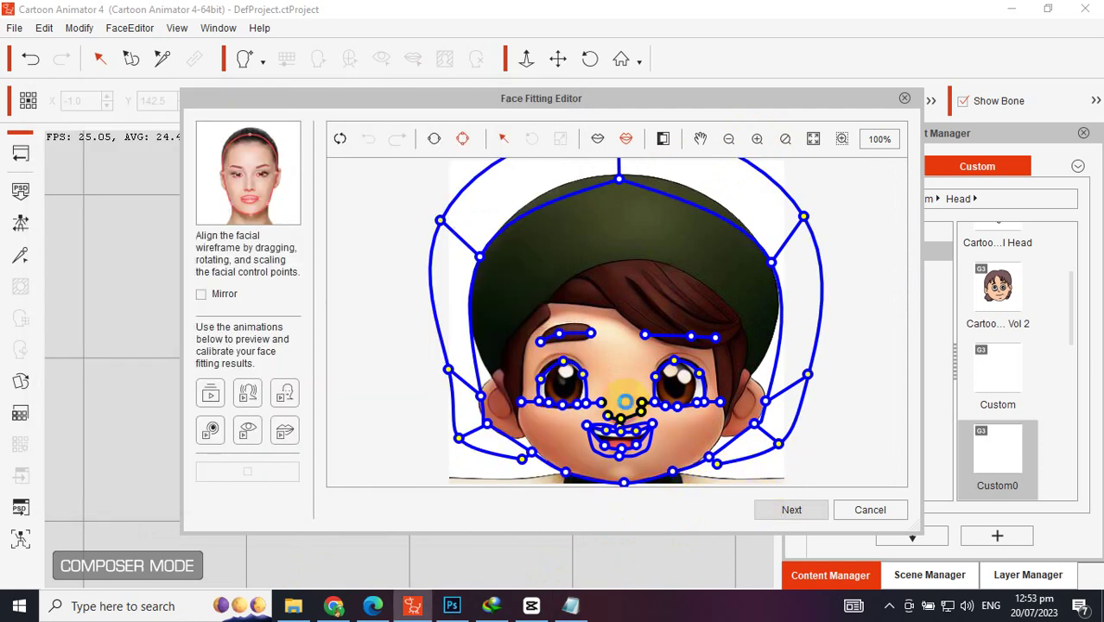
{"action": "key", "text": "Return"}
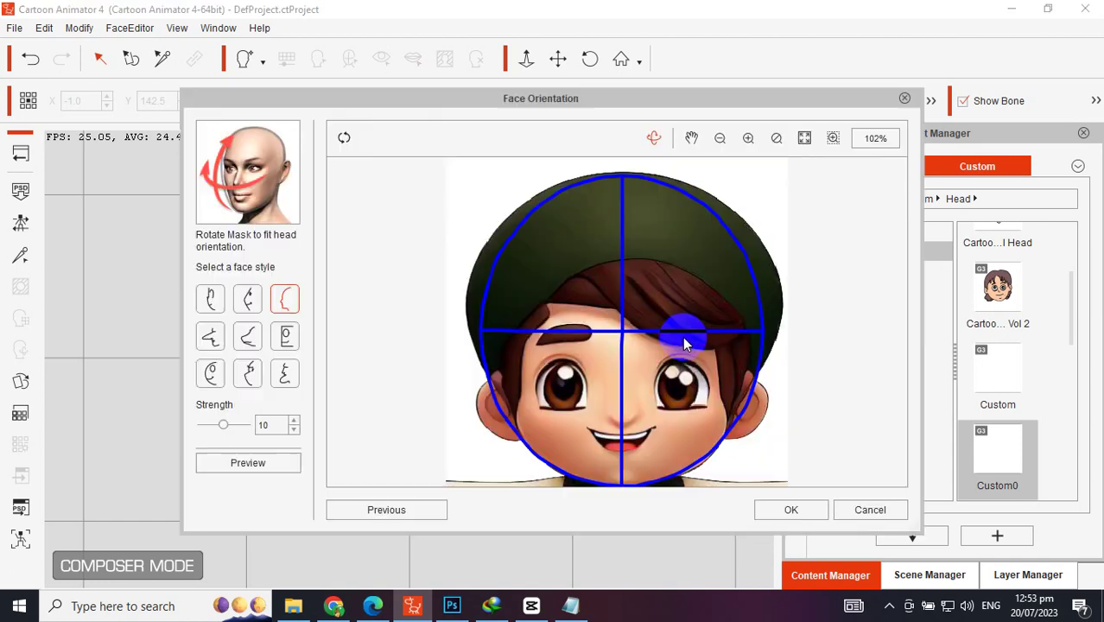
{"action": "left_click_drag", "start_coordinate": [555, 394], "coordinate": [624, 411]}
{"action": "left_click", "coordinate": [210, 299]}
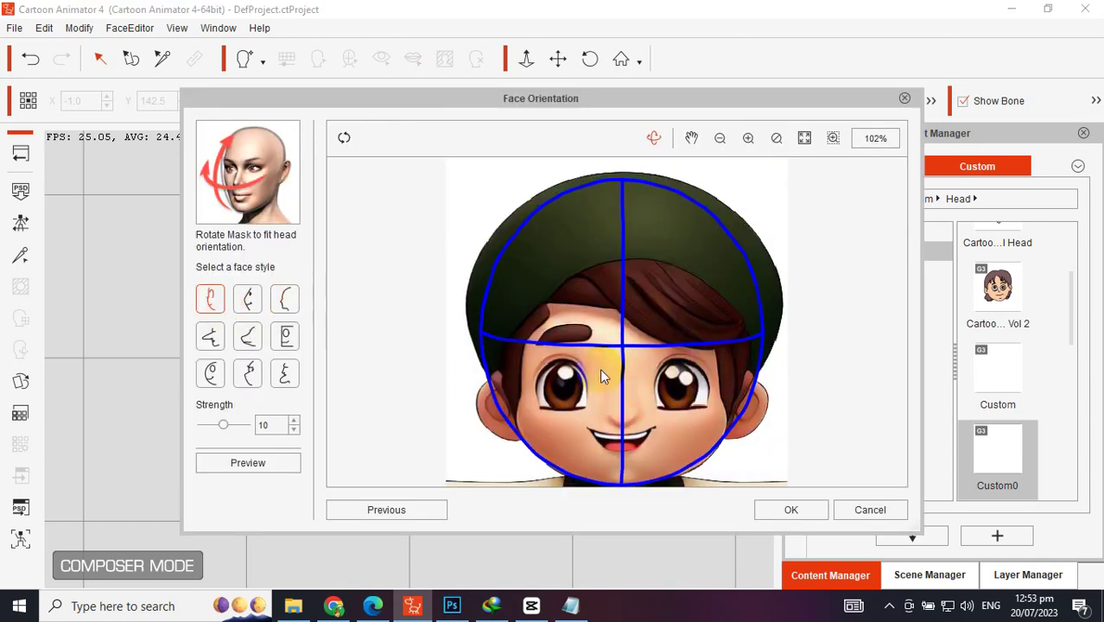
{"action": "left_click_drag", "start_coordinate": [223, 424], "coordinate": [216, 427]}
{"action": "left_click", "coordinate": [235, 464]}
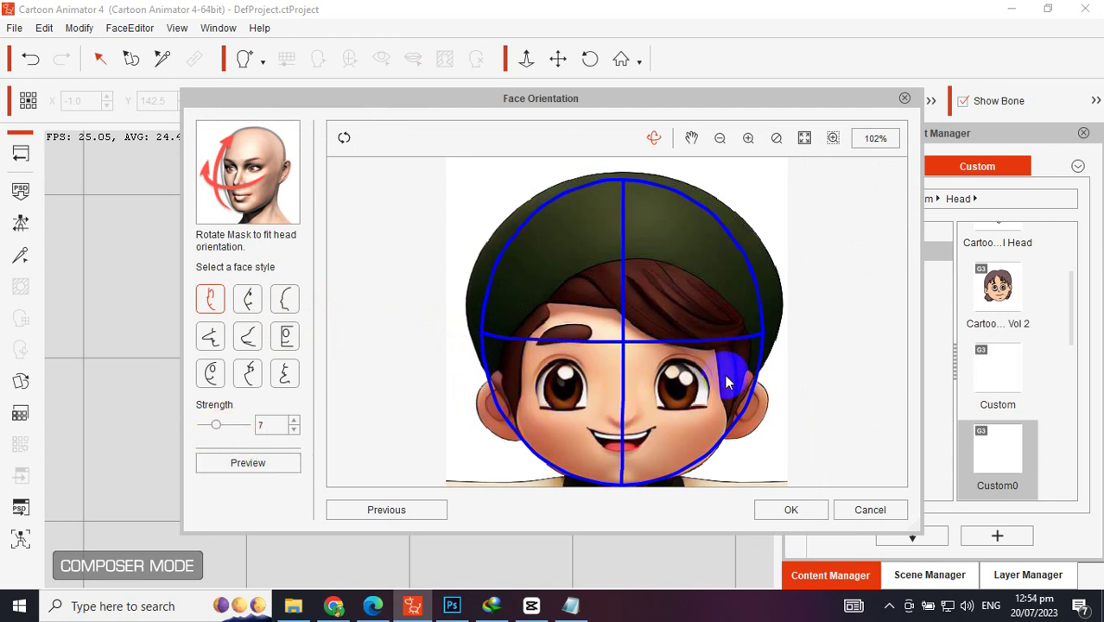
{"action": "left_click", "coordinate": [275, 464]}
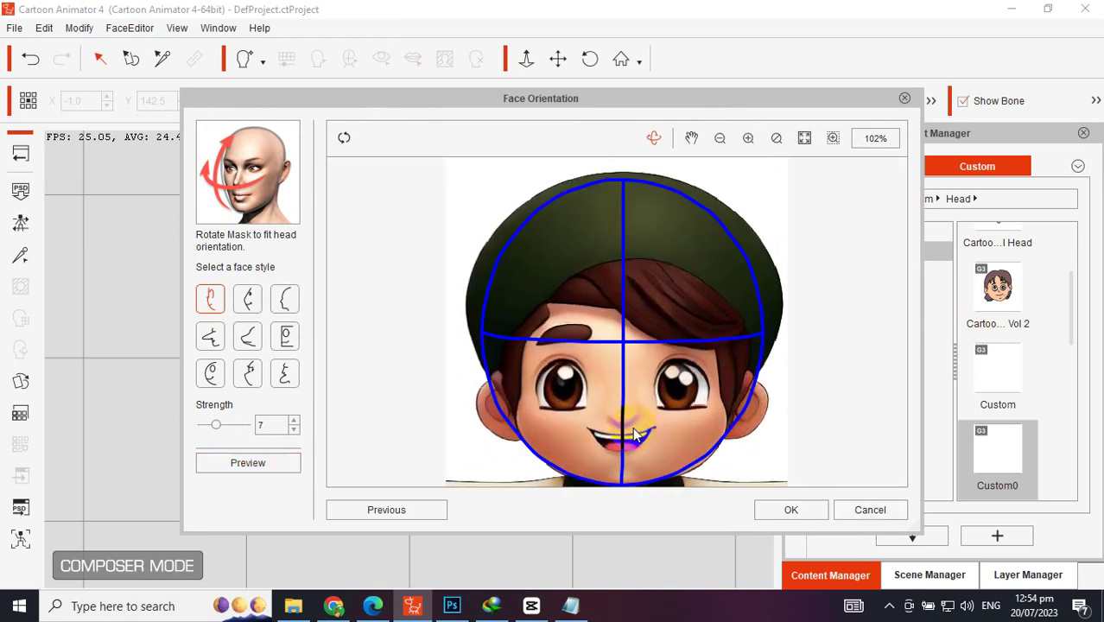
- Go back to face fitting, replay the full calibration animation and stop it
{"action": "left_click", "coordinate": [357, 504]}
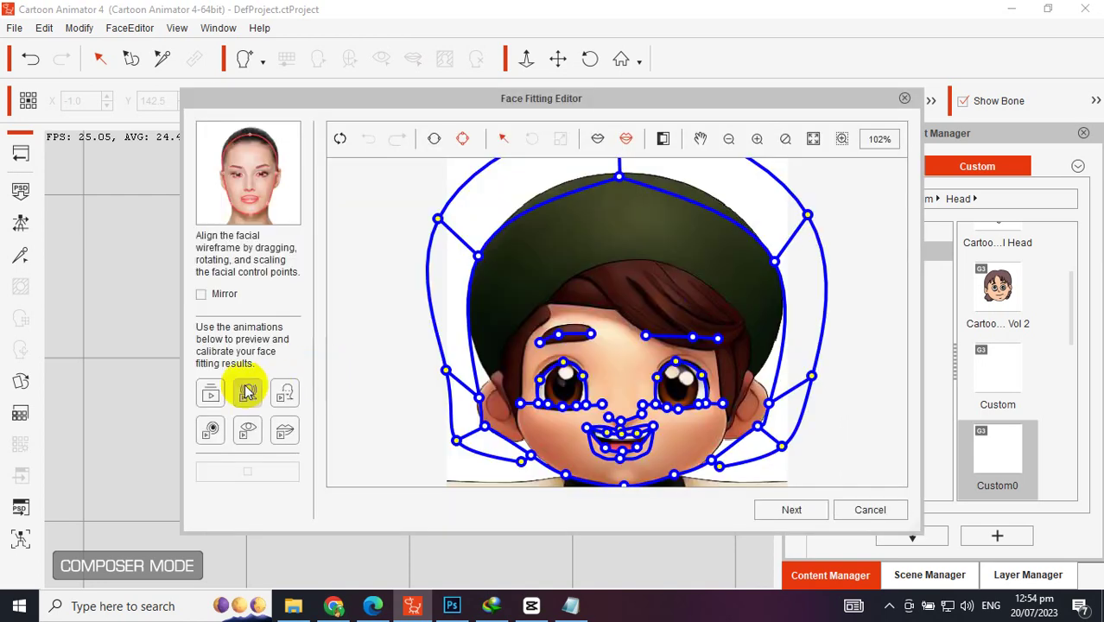
{"action": "left_click", "coordinate": [197, 404]}
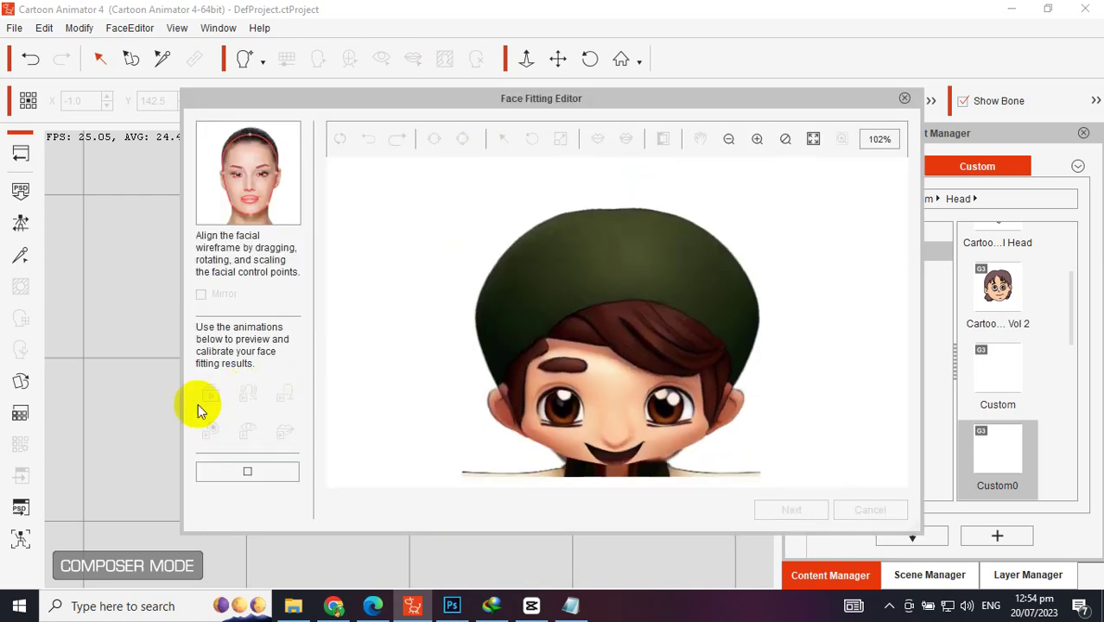
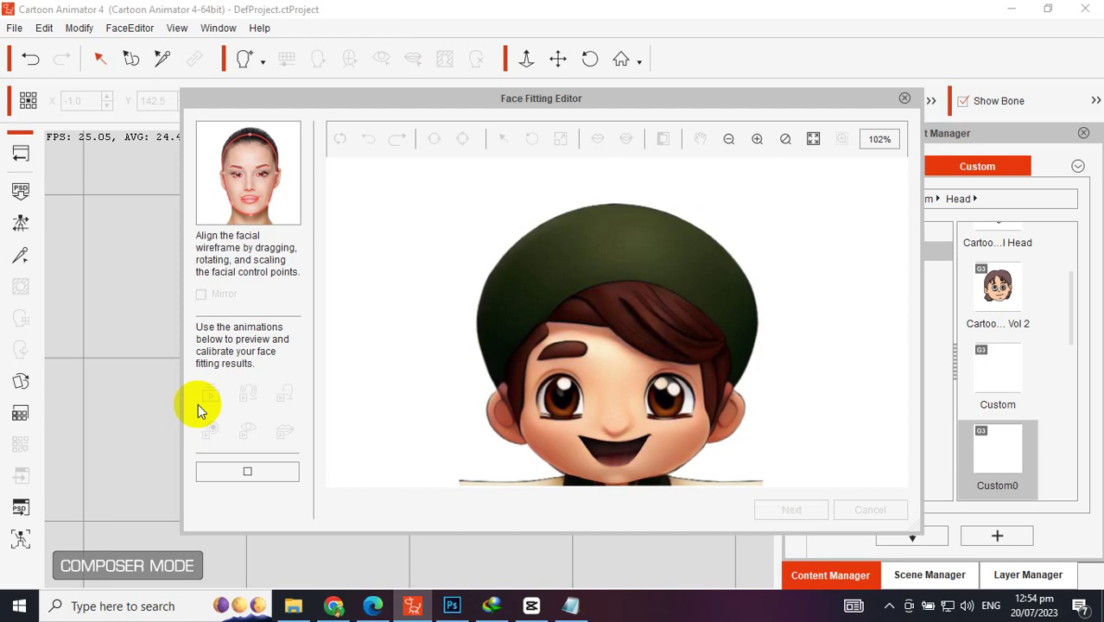
{"action": "left_click", "coordinate": [242, 467]}
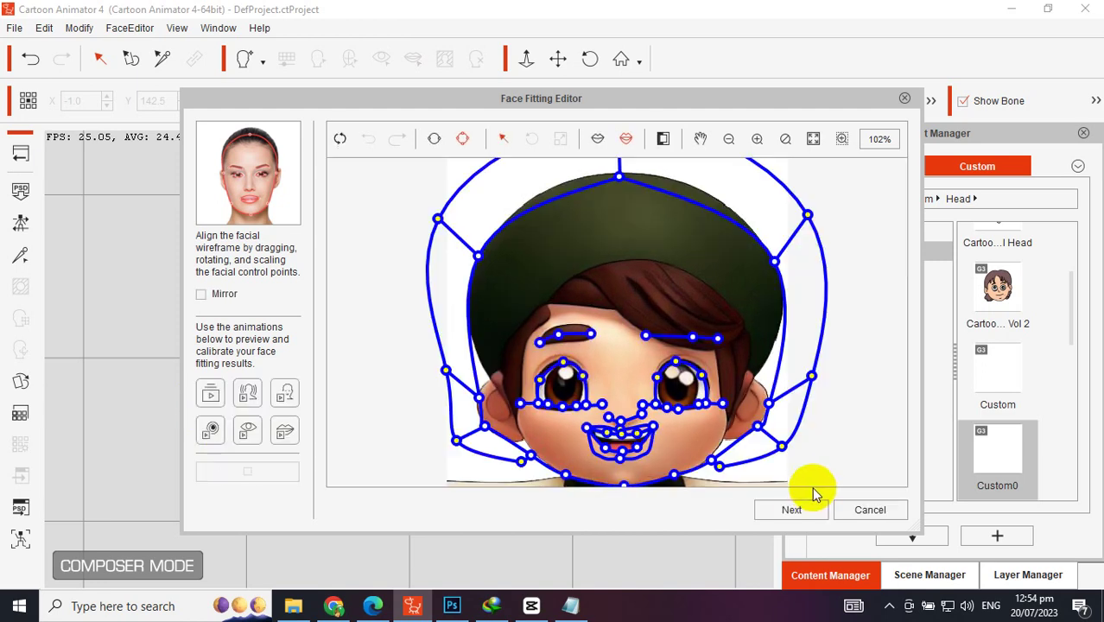
- Accept the face orientation, then scale the new morph head to 123 and position it over the original head at X -3.0, Y 172.3
{"action": "left_click", "coordinate": [808, 503]}
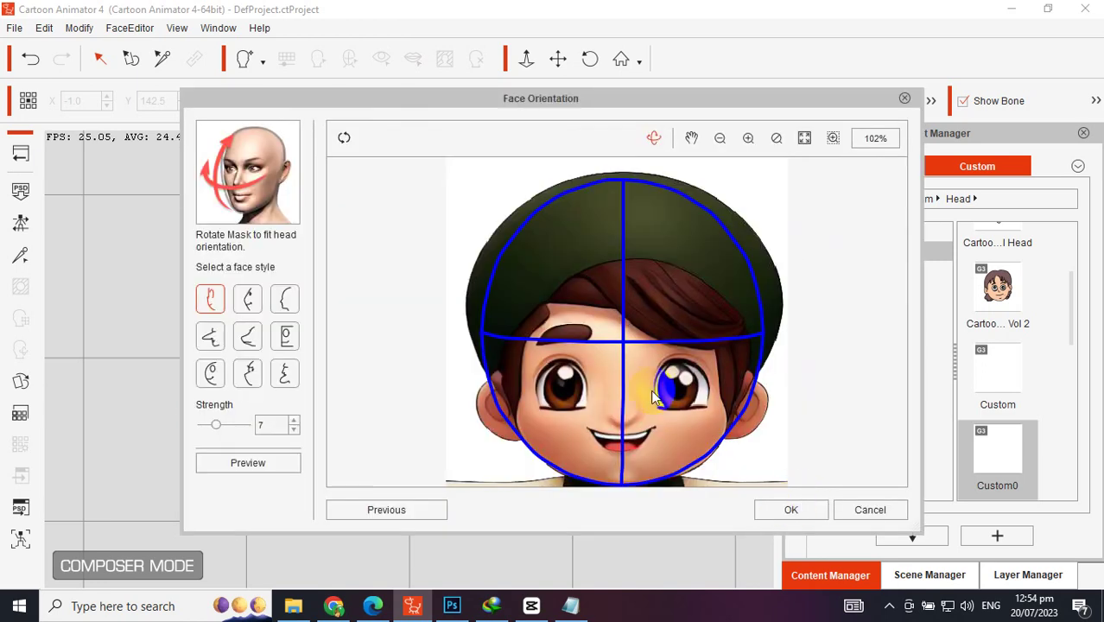
{"action": "left_click", "coordinate": [786, 510]}
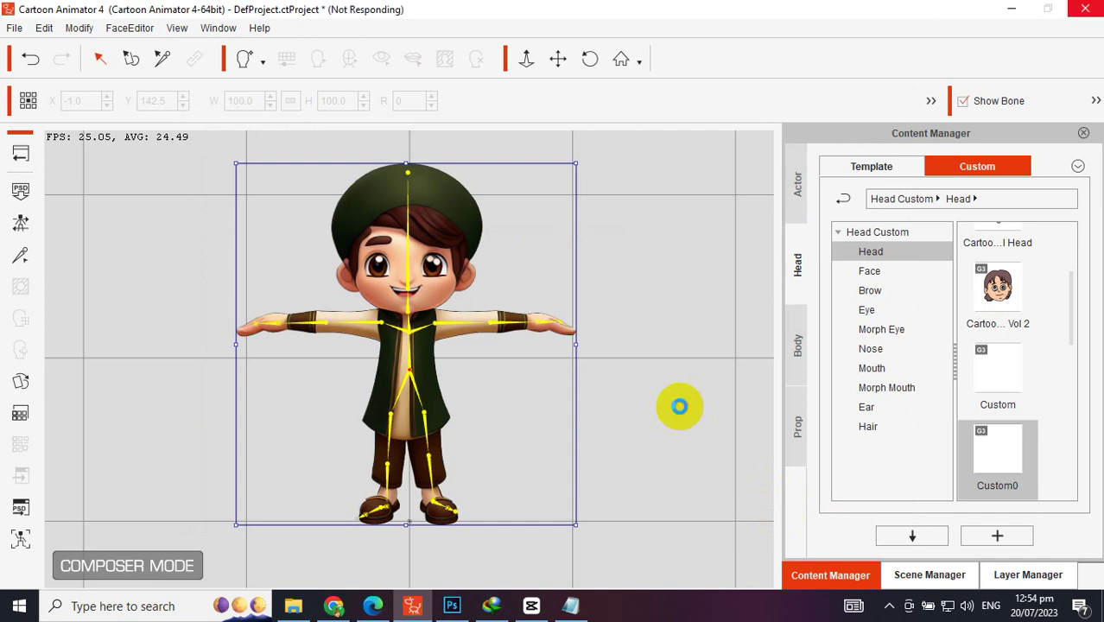
{"action": "left_click_drag", "start_coordinate": [456, 217], "coordinate": [443, 242]}
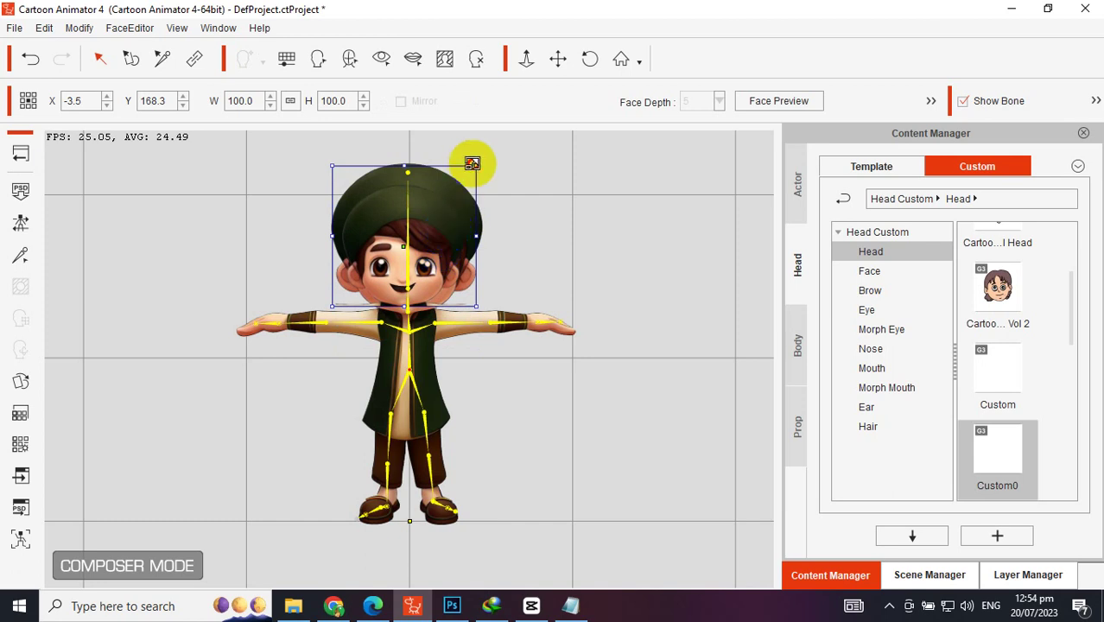
{"action": "left_click_drag", "start_coordinate": [493, 144], "coordinate": [494, 148]}
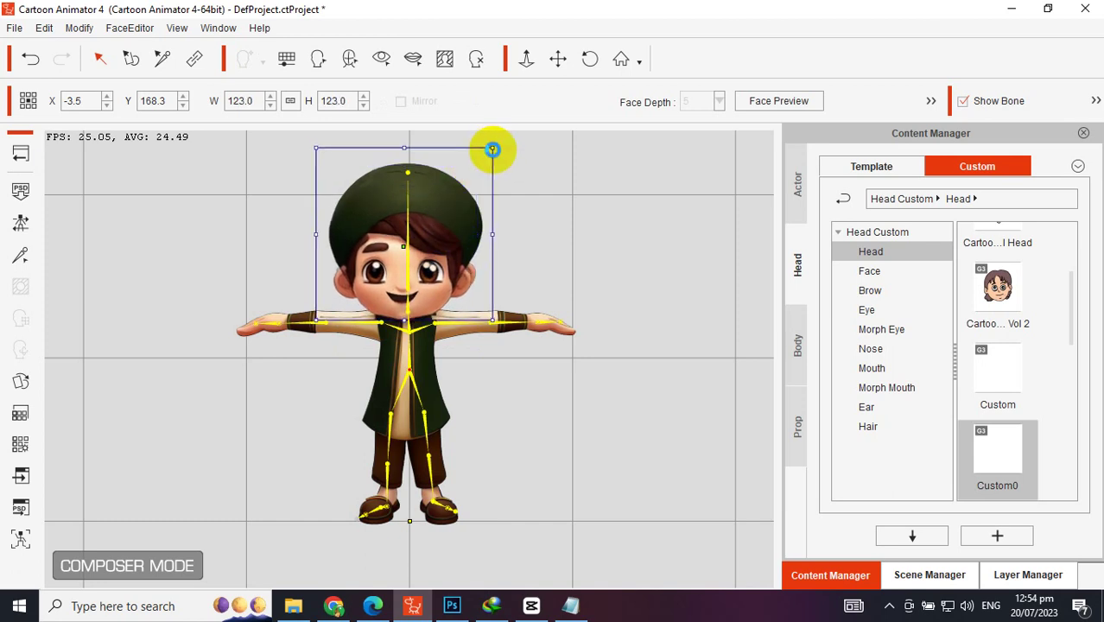
{"action": "left_click_drag", "start_coordinate": [456, 204], "coordinate": [458, 204]}
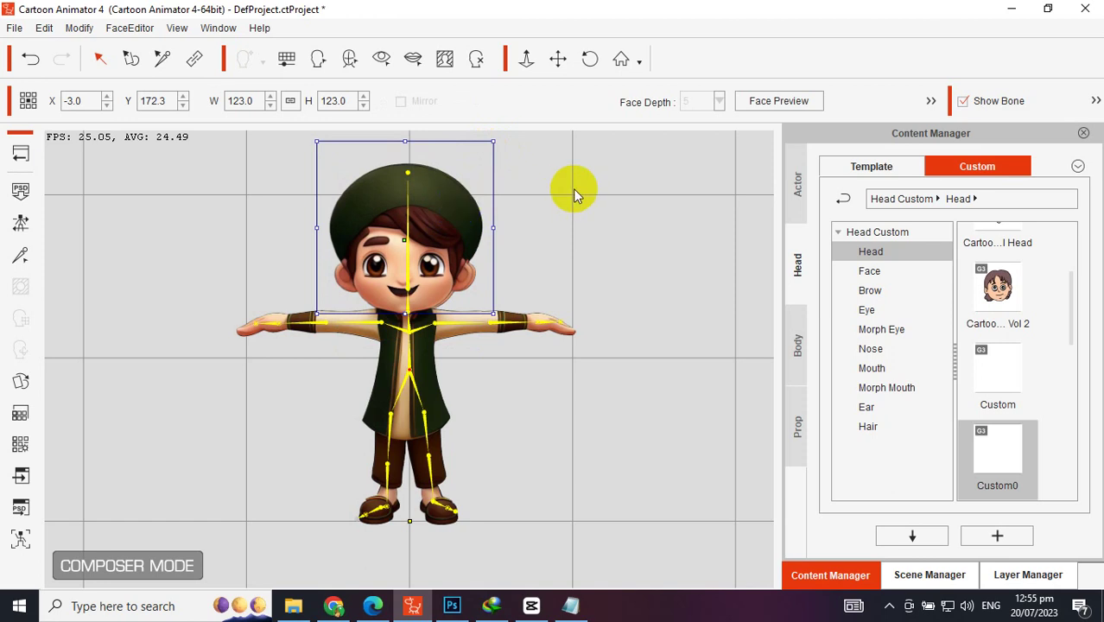
- Mask out the shoulders and collar below the chin in the face mask, using brush size 5 along the chin edge, and apply it
{"action": "left_click", "coordinate": [445, 59]}
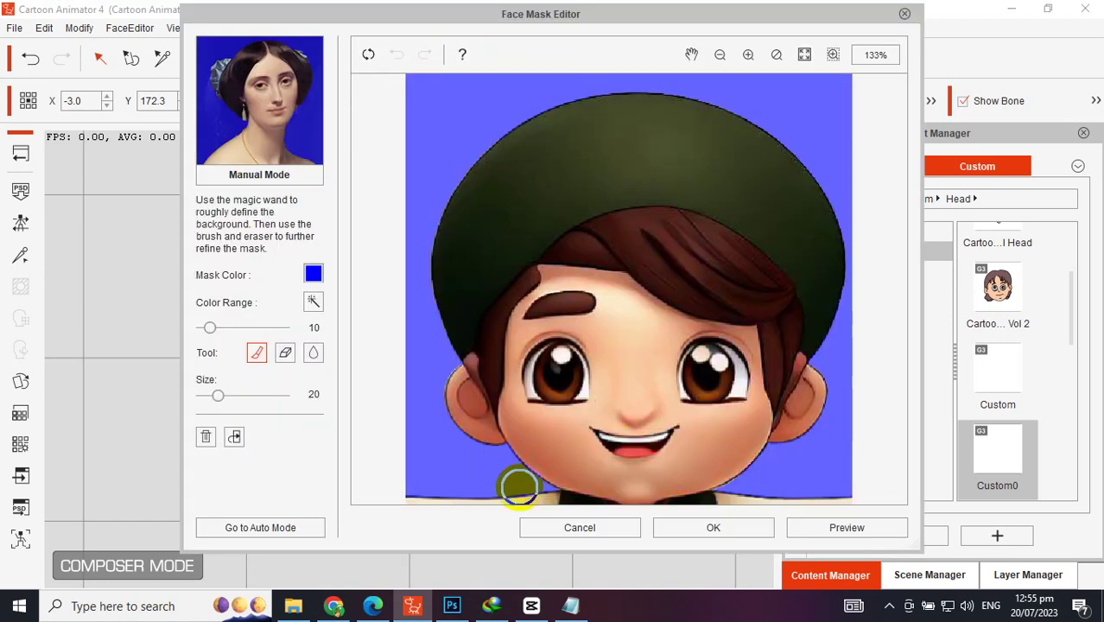
{"action": "mouse_move", "coordinate": [519, 488]}
{"action": "left_mouse_down"}
{"action": "mouse_move", "coordinate": [526, 500]}
{"action": "mouse_move", "coordinate": [399, 511]}
{"action": "mouse_move", "coordinate": [547, 509]}
{"action": "mouse_move", "coordinate": [584, 520]}
{"action": "mouse_move", "coordinate": [573, 515]}
{"action": "mouse_move", "coordinate": [864, 494]}
{"action": "left_mouse_up"}
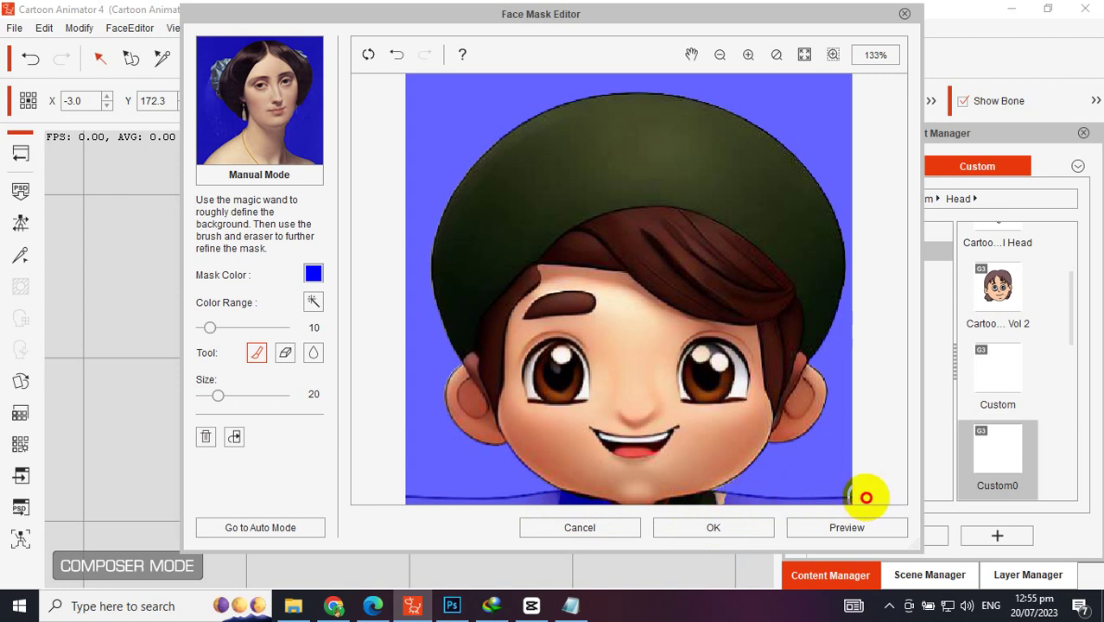
{"action": "left_click_drag", "start_coordinate": [217, 395], "coordinate": [204, 399]}
{"action": "left_click", "coordinate": [709, 480]}
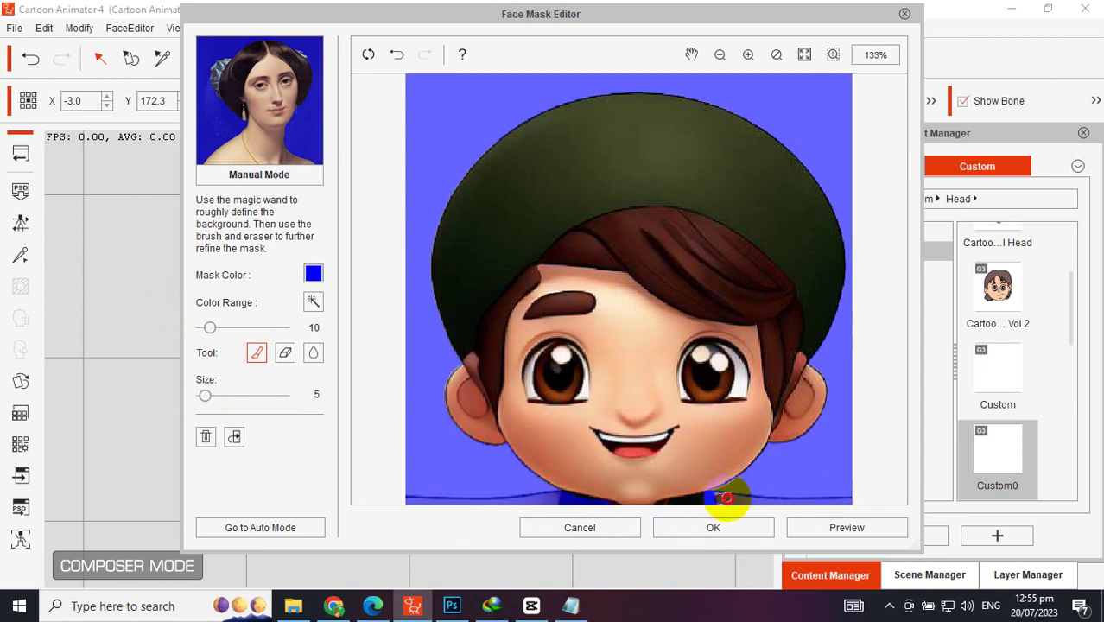
{"action": "mouse_move", "coordinate": [714, 499]}
{"action": "left_mouse_down"}
{"action": "mouse_move", "coordinate": [683, 501]}
{"action": "mouse_move", "coordinate": [703, 500]}
{"action": "left_mouse_up"}
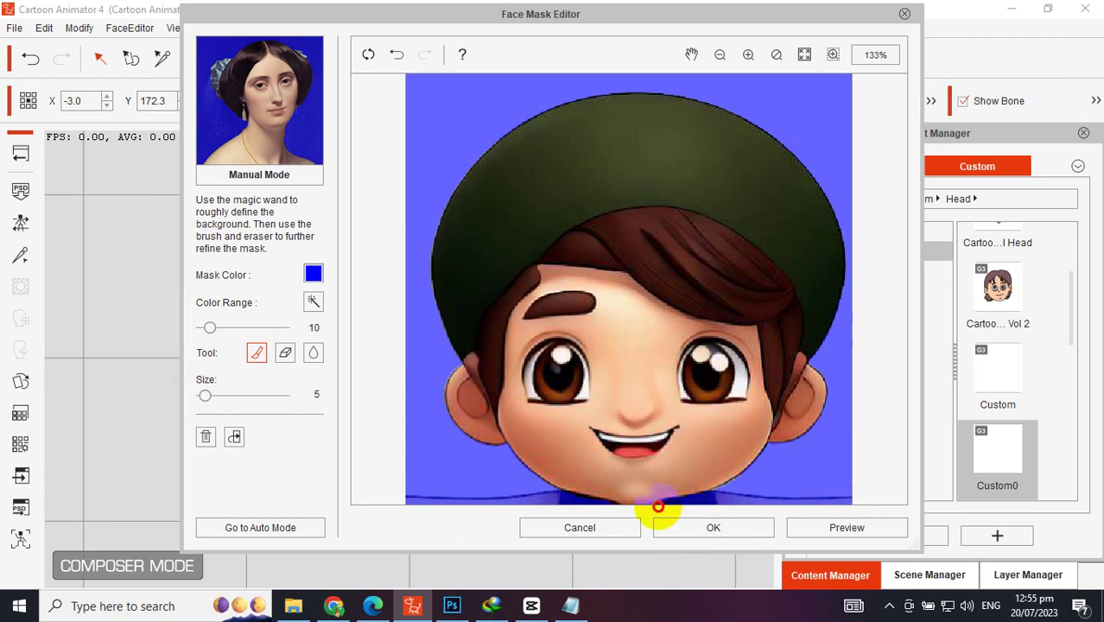
{"action": "left_click_drag", "start_coordinate": [643, 515], "coordinate": [584, 499]}
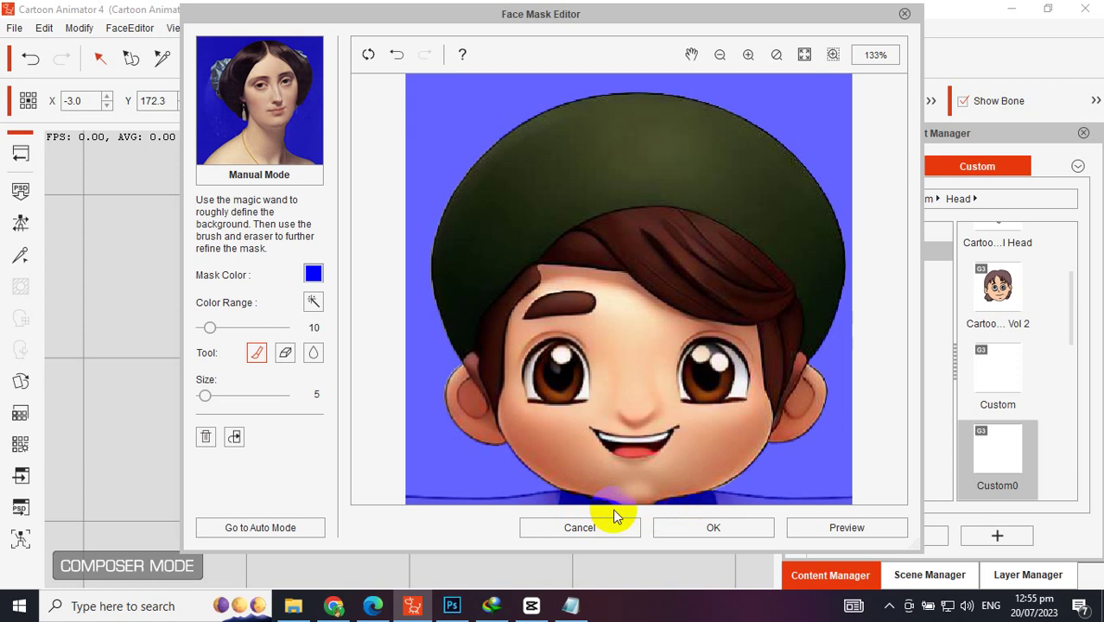
{"action": "left_click", "coordinate": [709, 529]}
{"action": "left_click", "coordinate": [603, 456]}
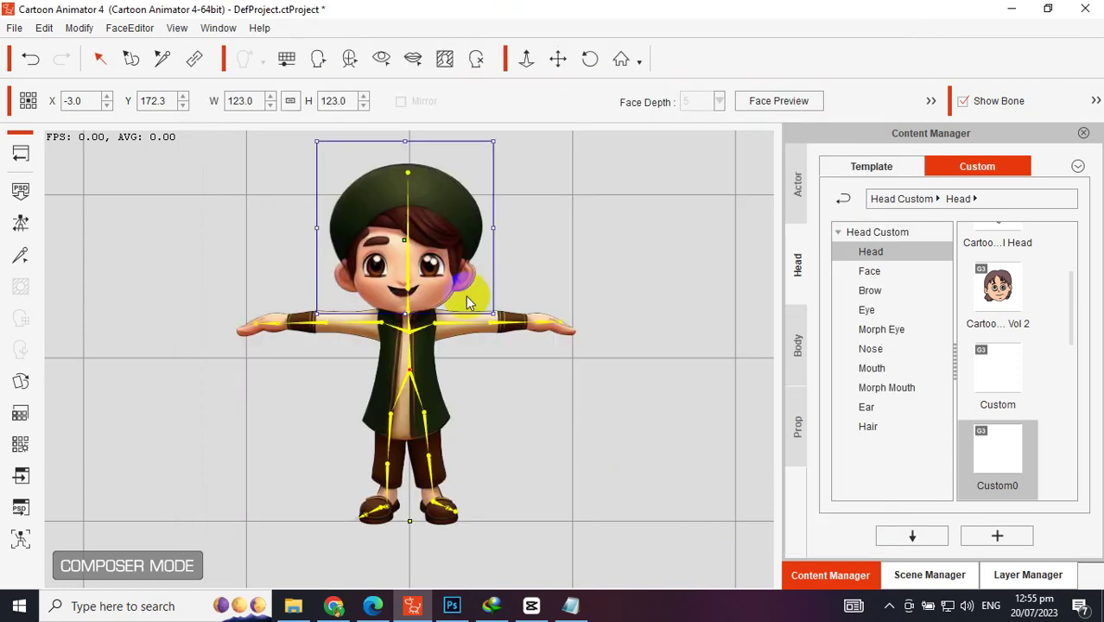
- Open the body's hip sprite for masking and paint over the original hat and face with a size 38 brush
{"action": "left_click", "coordinate": [449, 370]}
{"action": "left_click", "coordinate": [432, 375]}
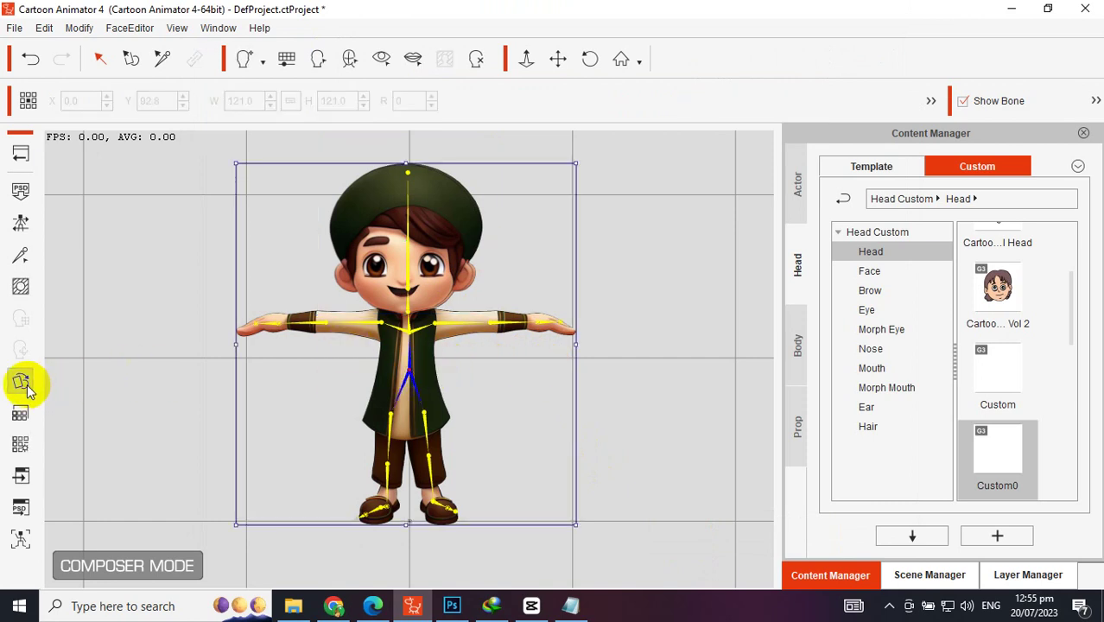
{"action": "left_click", "coordinate": [23, 291]}
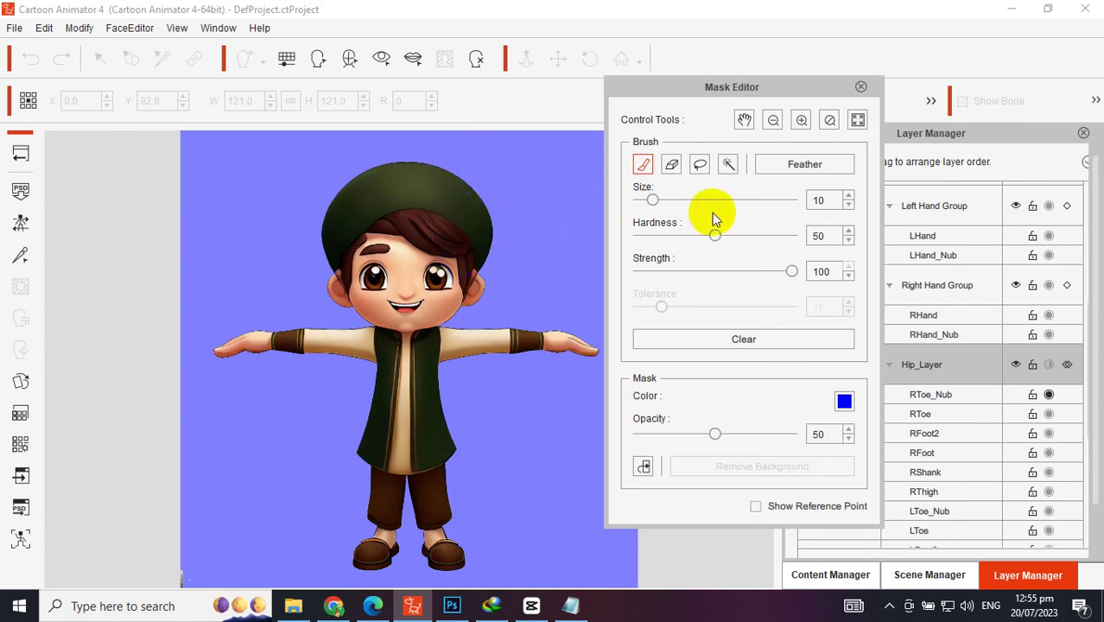
{"action": "left_click_drag", "start_coordinate": [660, 200], "coordinate": [696, 200]}
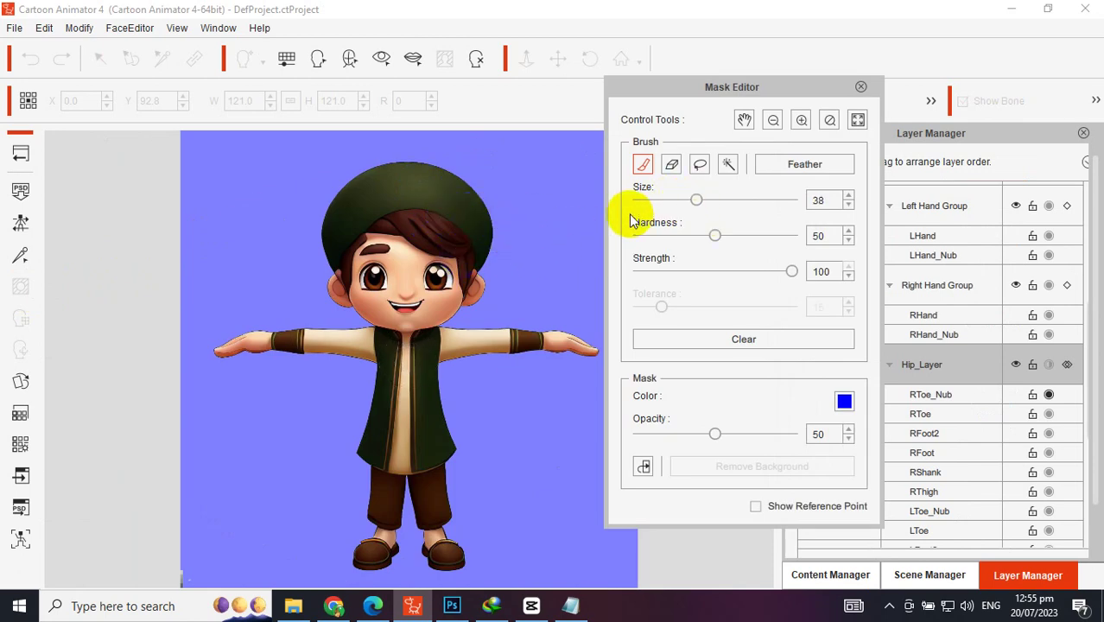
{"action": "mouse_move", "coordinate": [441, 204]}
{"action": "left_mouse_down"}
{"action": "mouse_move", "coordinate": [343, 201]}
{"action": "mouse_move", "coordinate": [411, 177]}
{"action": "mouse_move", "coordinate": [372, 166]}
{"action": "mouse_move", "coordinate": [362, 201]}
{"action": "mouse_move", "coordinate": [322, 230]}
{"action": "mouse_move", "coordinate": [335, 300]}
{"action": "mouse_move", "coordinate": [334, 272]}
{"action": "mouse_move", "coordinate": [352, 258]}
{"action": "mouse_move", "coordinate": [393, 232]}
{"action": "mouse_move", "coordinate": [448, 221]}
{"action": "mouse_move", "coordinate": [355, 211]}
{"action": "mouse_move", "coordinate": [434, 194]}
{"action": "mouse_move", "coordinate": [513, 225]}
{"action": "mouse_move", "coordinate": [487, 217]}
{"action": "mouse_move", "coordinate": [483, 251]}
{"action": "mouse_move", "coordinate": [398, 257]}
{"action": "mouse_move", "coordinate": [470, 261]}
{"action": "mouse_move", "coordinate": [392, 240]}
{"action": "mouse_move", "coordinate": [363, 265]}
{"action": "mouse_move", "coordinate": [369, 281]}
{"action": "mouse_move", "coordinate": [427, 291]}
{"action": "mouse_move", "coordinate": [474, 277]}
{"action": "mouse_move", "coordinate": [465, 289]}
{"action": "mouse_move", "coordinate": [357, 292]}
{"action": "mouse_move", "coordinate": [452, 286]}
{"action": "left_mouse_up"}
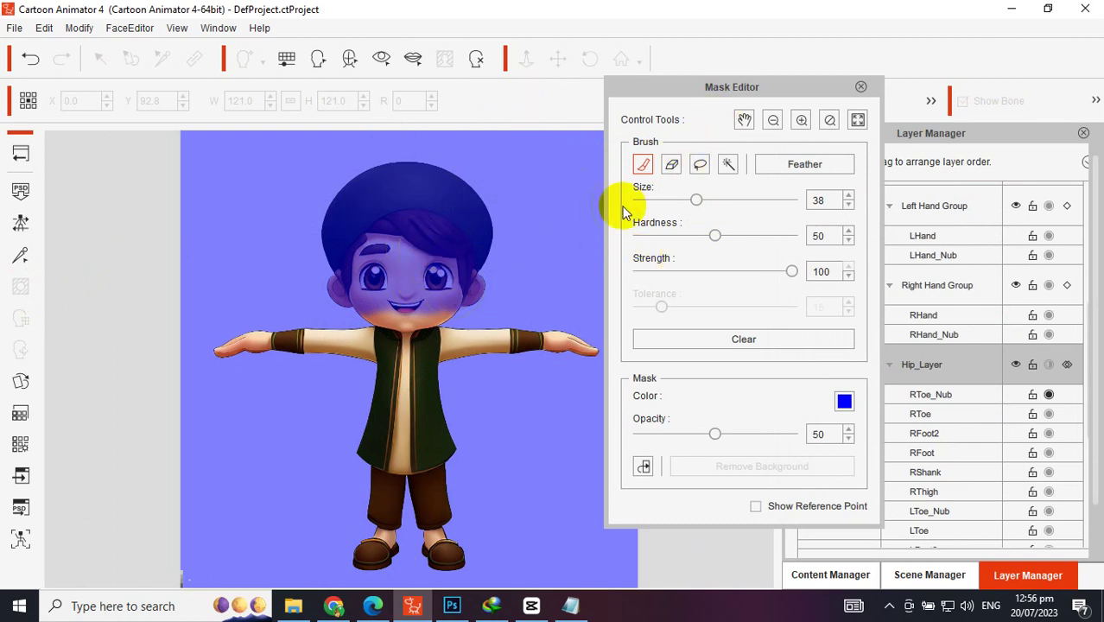
- Paint the remaining lower face down to the chin edge into the hip sprite's mask with a size 21 brush
{"action": "left_click", "coordinate": [801, 119]}
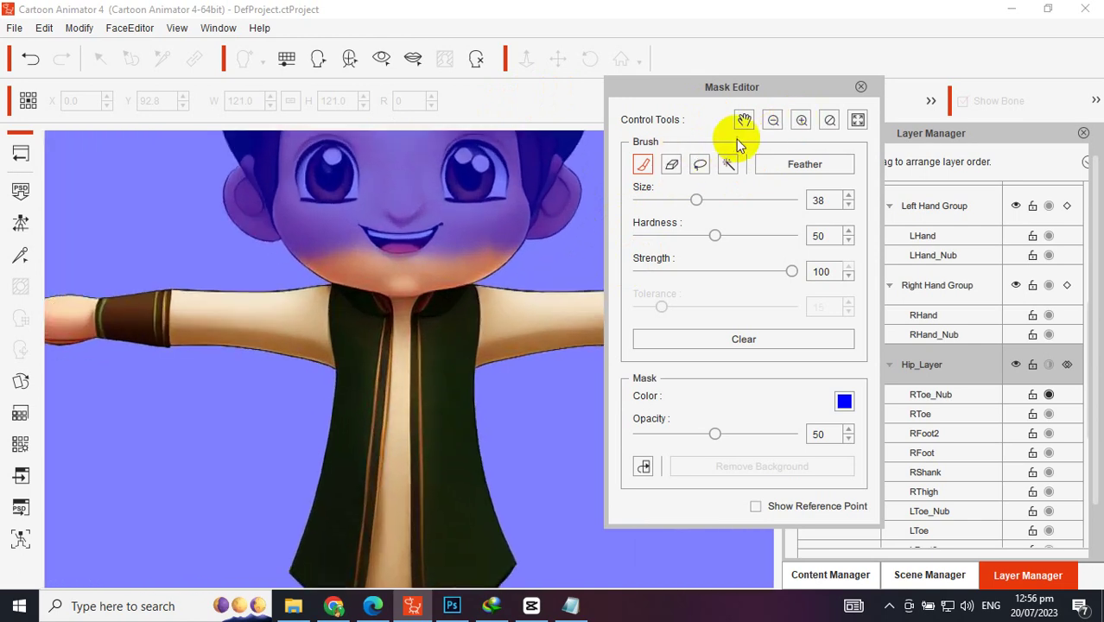
{"action": "left_click_drag", "start_coordinate": [691, 199], "coordinate": [647, 199]}
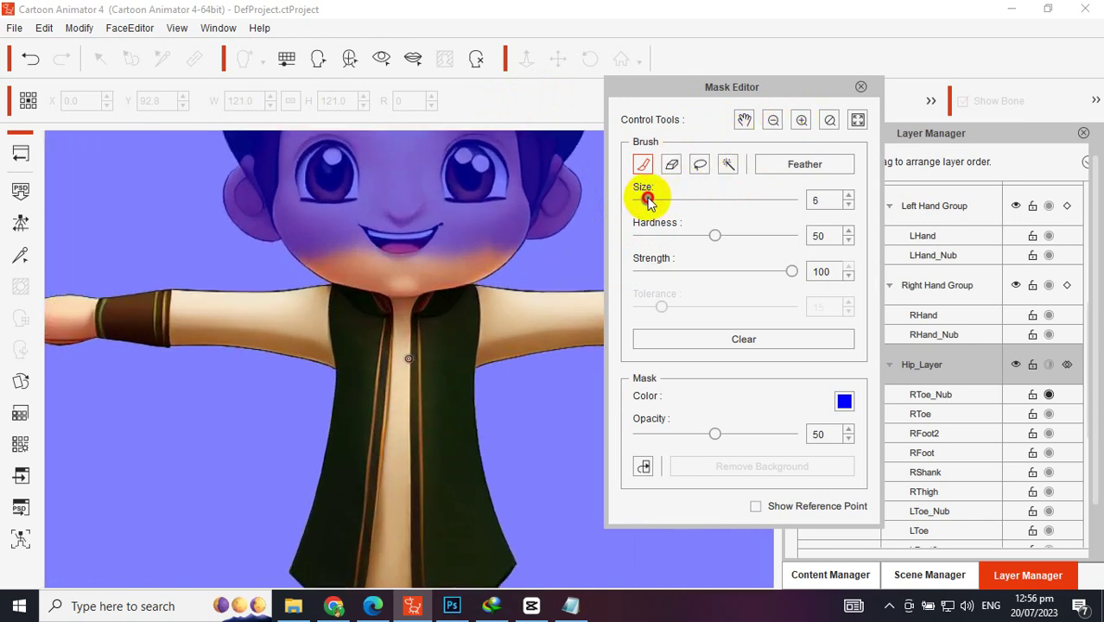
{"action": "left_click", "coordinate": [675, 202]}
{"action": "left_click_drag", "start_coordinate": [675, 201], "coordinate": [671, 200]}
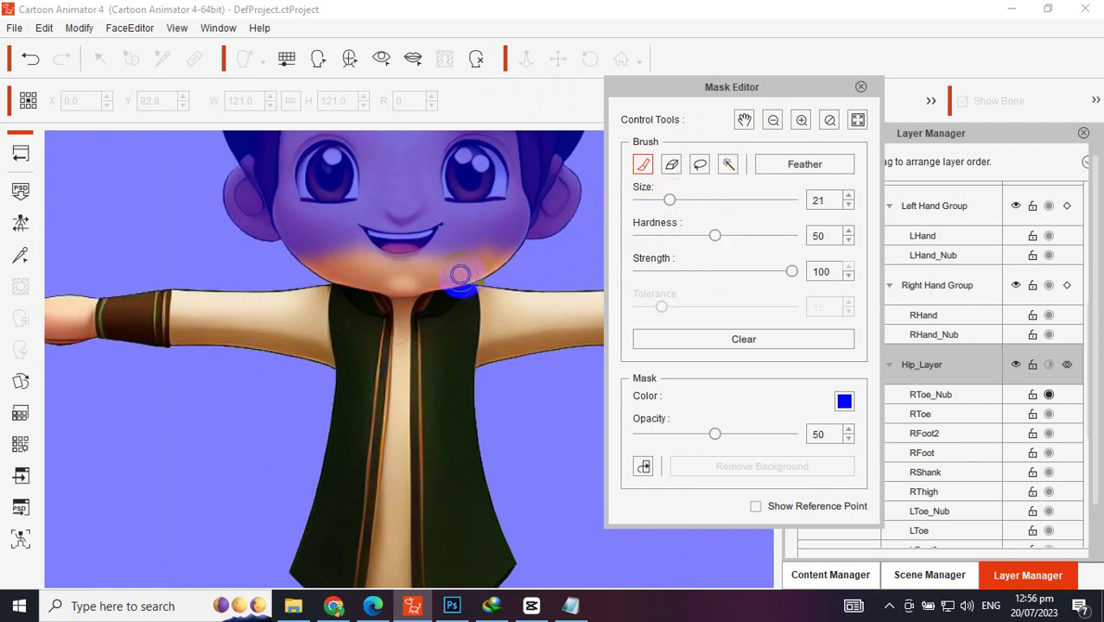
{"action": "mouse_move", "coordinate": [513, 252]}
{"action": "left_mouse_down"}
{"action": "mouse_move", "coordinate": [476, 257]}
{"action": "mouse_move", "coordinate": [432, 252]}
{"action": "mouse_move", "coordinate": [502, 243]}
{"action": "mouse_move", "coordinate": [322, 235]}
{"action": "mouse_move", "coordinate": [304, 252]}
{"action": "mouse_move", "coordinate": [372, 268]}
{"action": "mouse_move", "coordinate": [458, 254]}
{"action": "mouse_move", "coordinate": [320, 257]}
{"action": "mouse_move", "coordinate": [380, 282]}
{"action": "mouse_move", "coordinate": [421, 282]}
{"action": "mouse_move", "coordinate": [497, 247]}
{"action": "mouse_move", "coordinate": [441, 276]}
{"action": "mouse_move", "coordinate": [364, 277]}
{"action": "mouse_move", "coordinate": [308, 261]}
{"action": "mouse_move", "coordinate": [448, 274]}
{"action": "mouse_move", "coordinate": [394, 280]}
{"action": "left_mouse_up"}
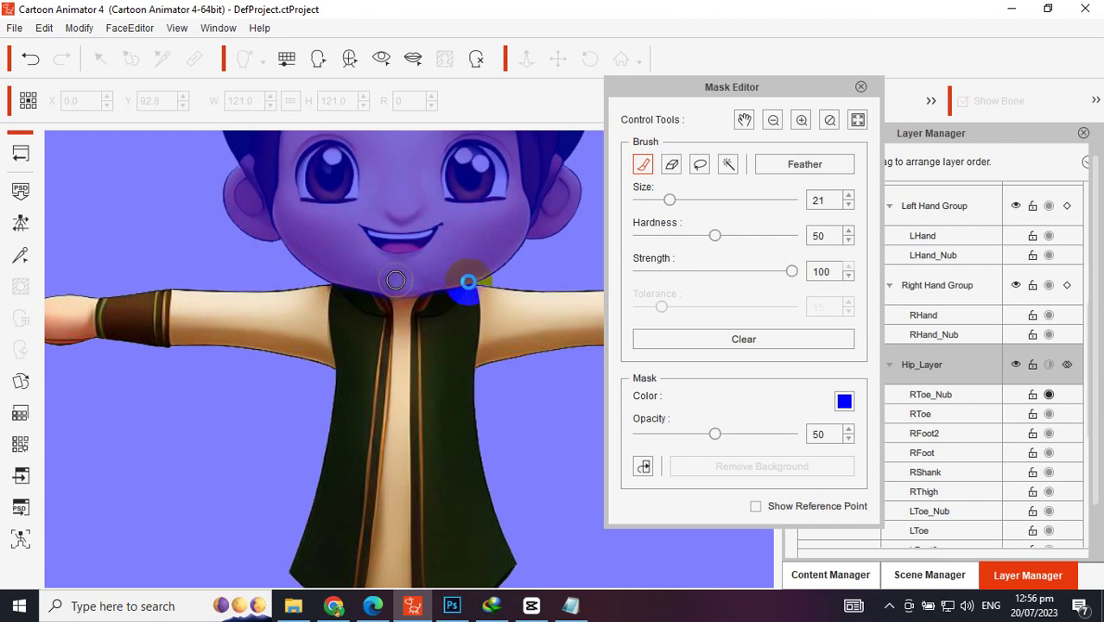
- Switch the mask's reference points on and off again, and close the Mask Editor to apply the hip sprite's mask
{"action": "left_click", "coordinate": [757, 507]}
{"action": "left_click", "coordinate": [756, 507]}
{"action": "left_click", "coordinate": [757, 507]}
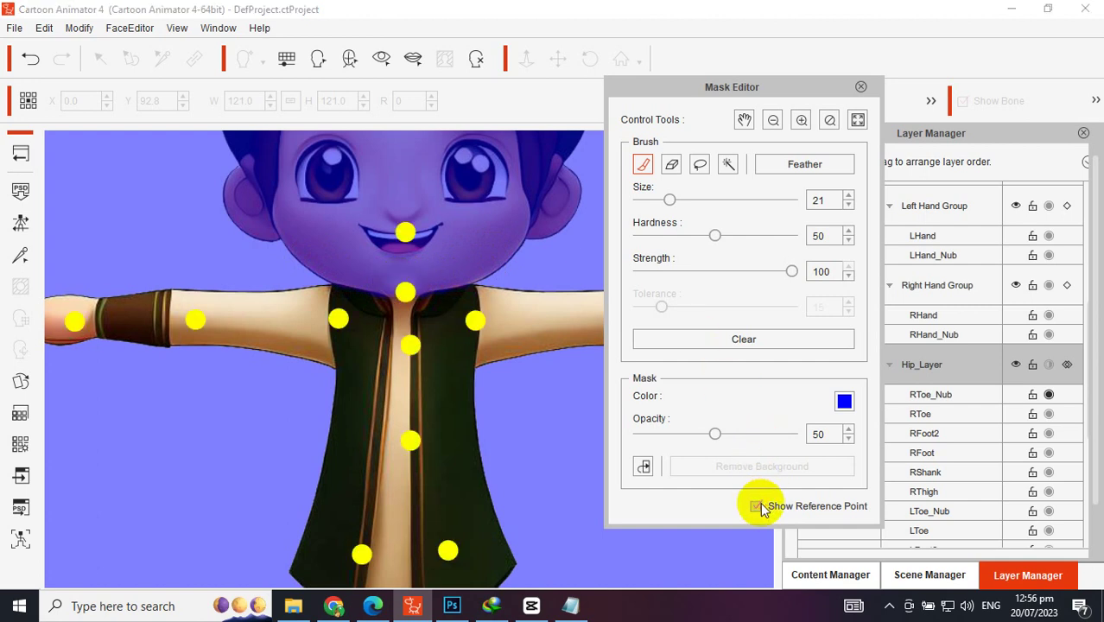
{"action": "left_click", "coordinate": [757, 506]}
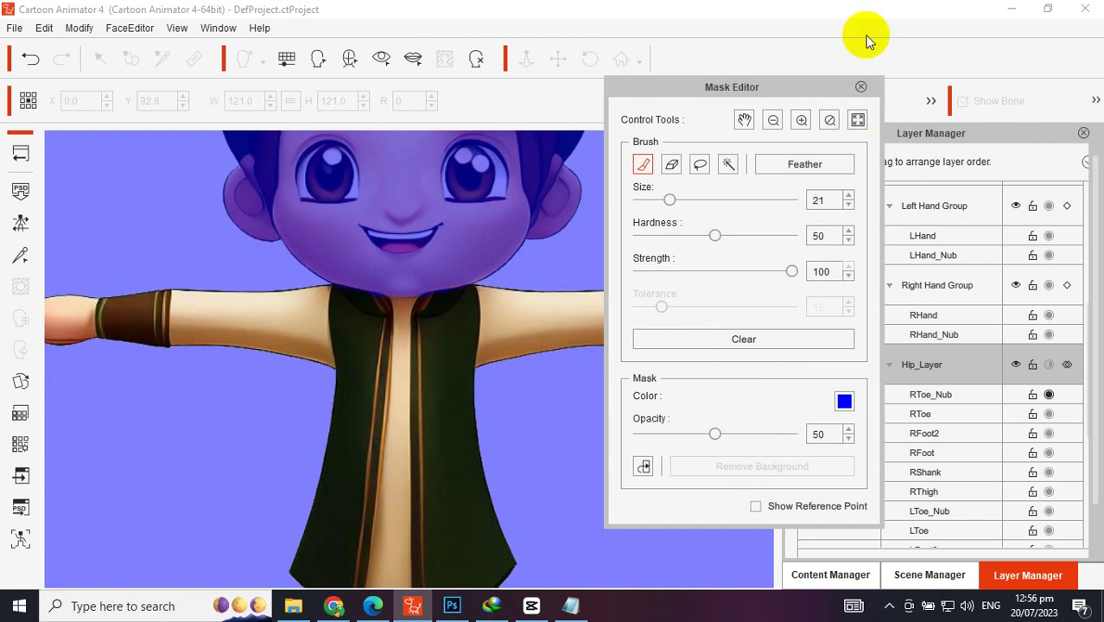
{"action": "left_click", "coordinate": [340, 77]}
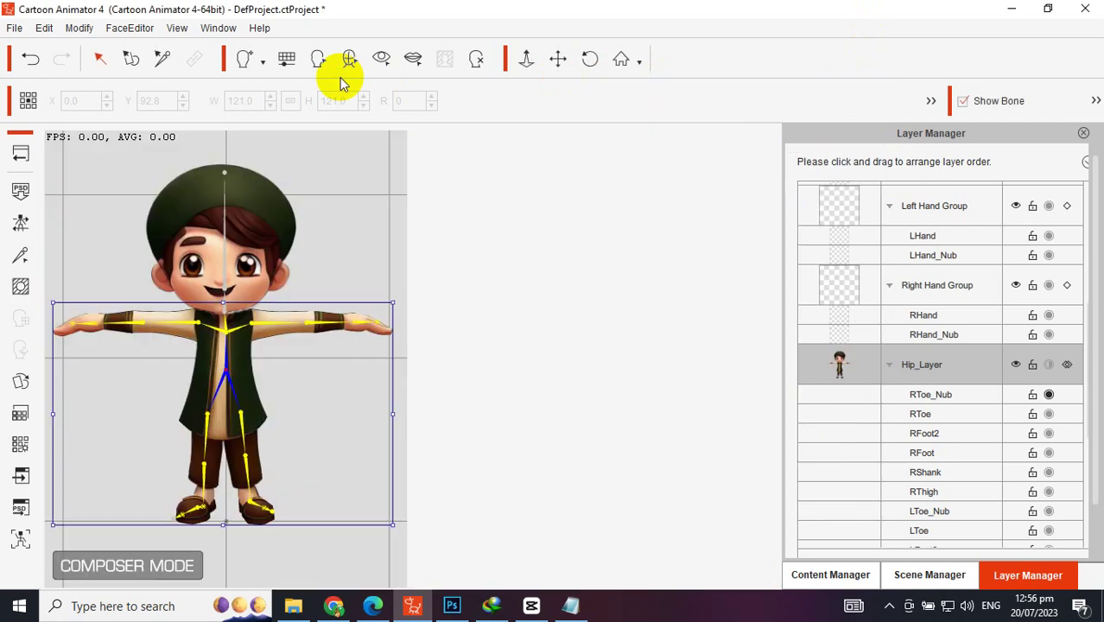
- Nudge the talking head over the neck to X -1.0, Y 171.3
{"action": "left_click", "coordinate": [436, 246]}
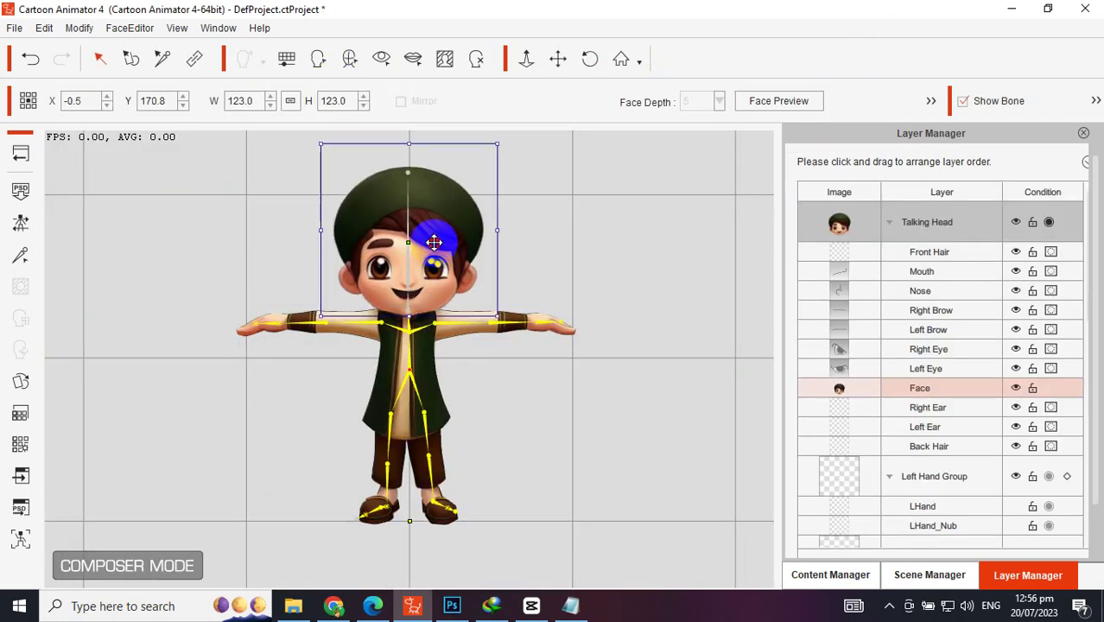
{"action": "left_click", "coordinate": [551, 248]}
{"action": "left_click", "coordinate": [474, 259]}
- Move the talking head's pivot point from the forehead down to the chin, just above the neck joint
{"action": "left_click", "coordinate": [526, 58]}
{"action": "left_click_drag", "start_coordinate": [555, 165], "coordinate": [601, 115]}
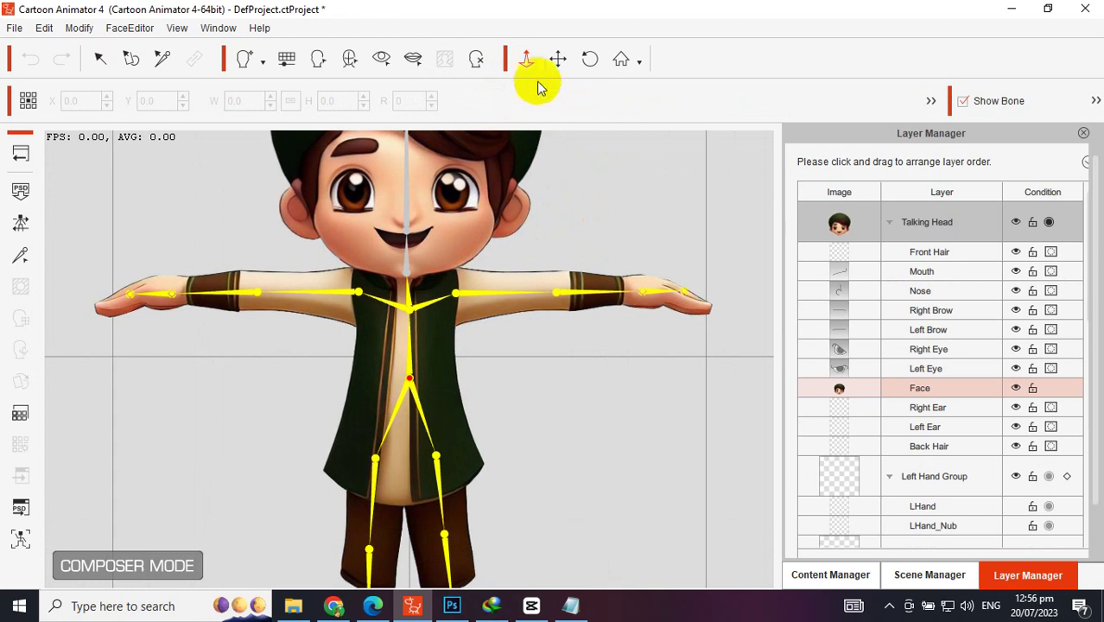
{"action": "left_click_drag", "start_coordinate": [555, 66], "coordinate": [575, 208]}
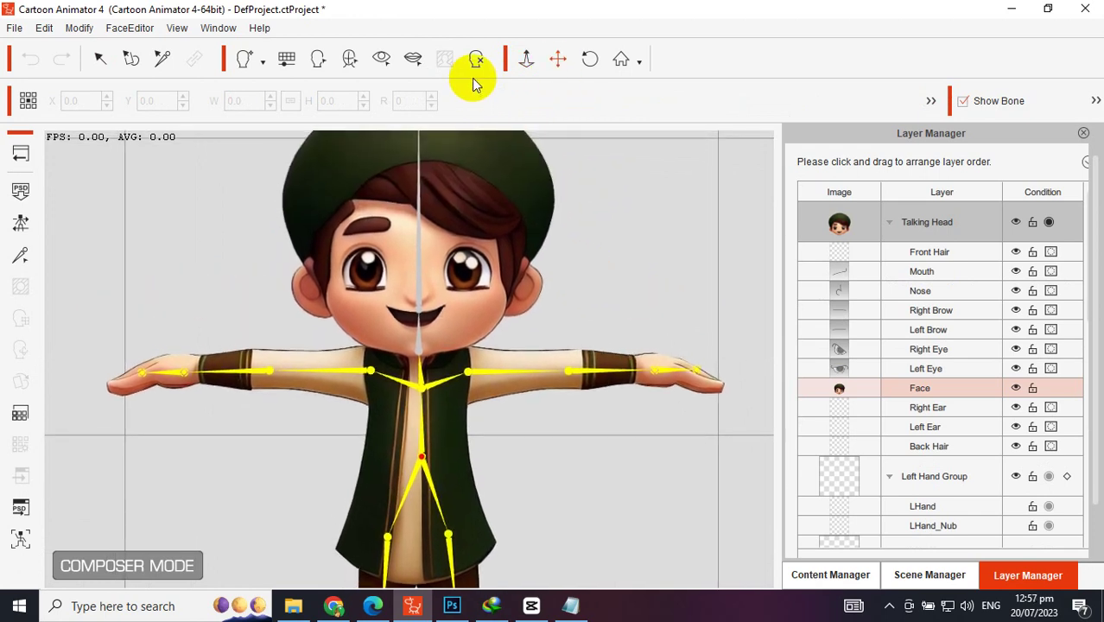
{"action": "left_click", "coordinate": [95, 59]}
{"action": "left_click", "coordinate": [449, 229]}
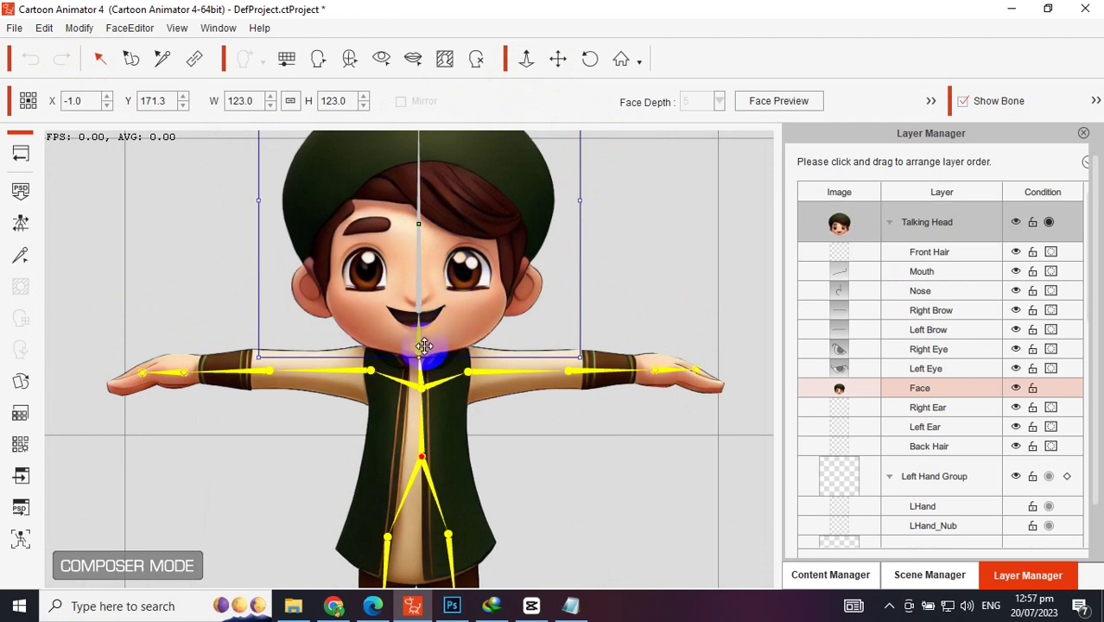
{"action": "left_click", "coordinate": [419, 233]}
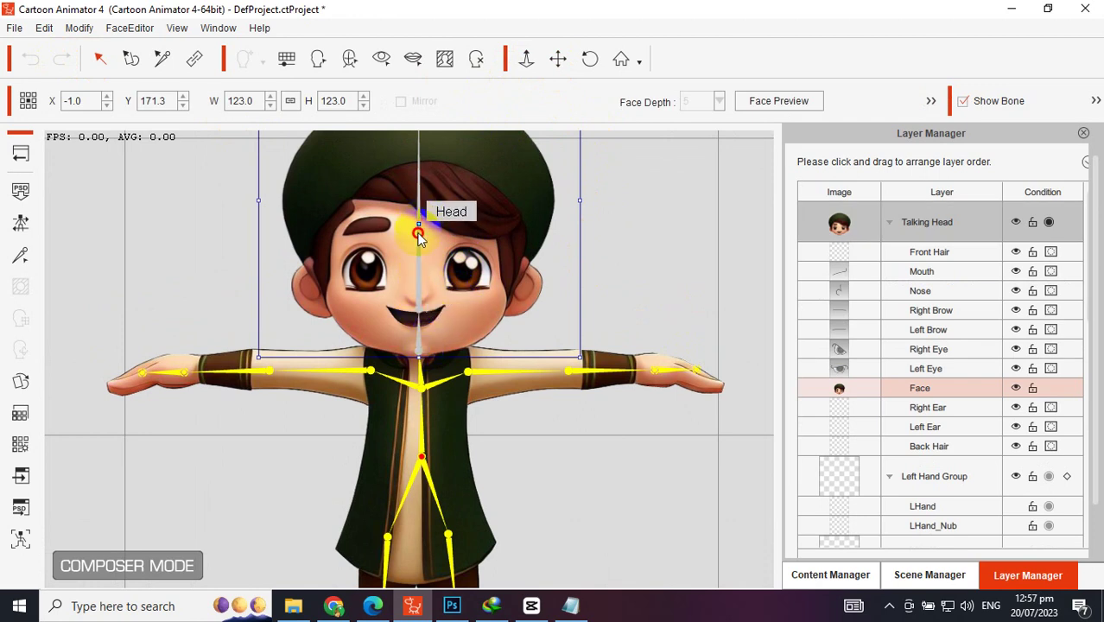
{"action": "left_click_drag", "start_coordinate": [418, 234], "coordinate": [420, 300]}
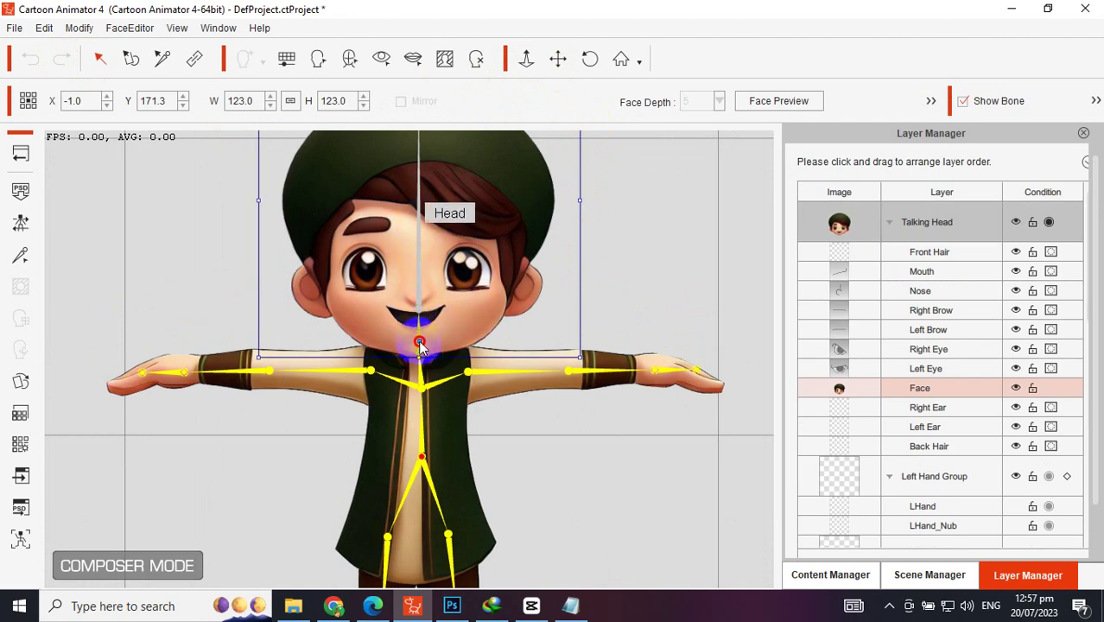
{"action": "left_click_drag", "start_coordinate": [421, 340], "coordinate": [418, 343]}
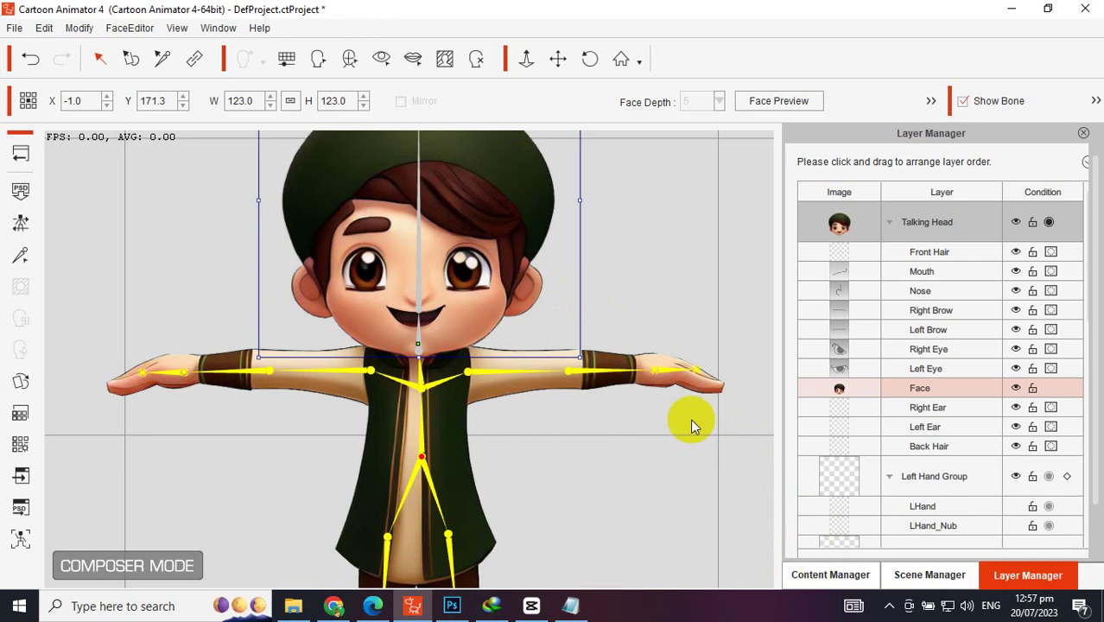
{"action": "left_click", "coordinate": [622, 296]}
- Browse the custom face library and the G3, G2 and _G3 360 eye templates
{"action": "left_click", "coordinate": [821, 576]}
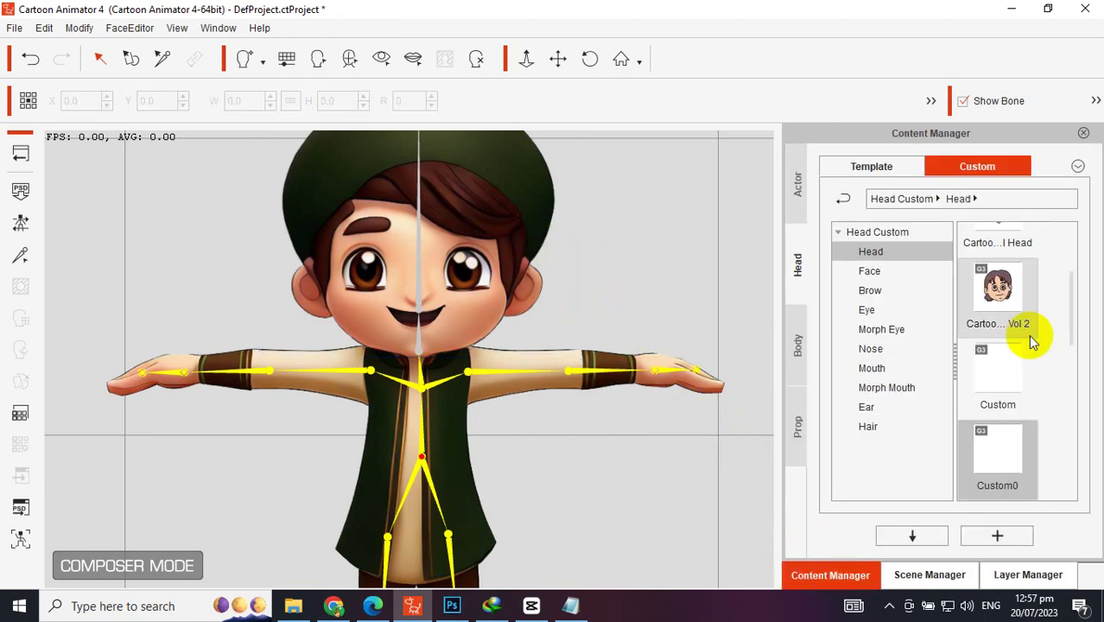
{"action": "left_click", "coordinate": [899, 274]}
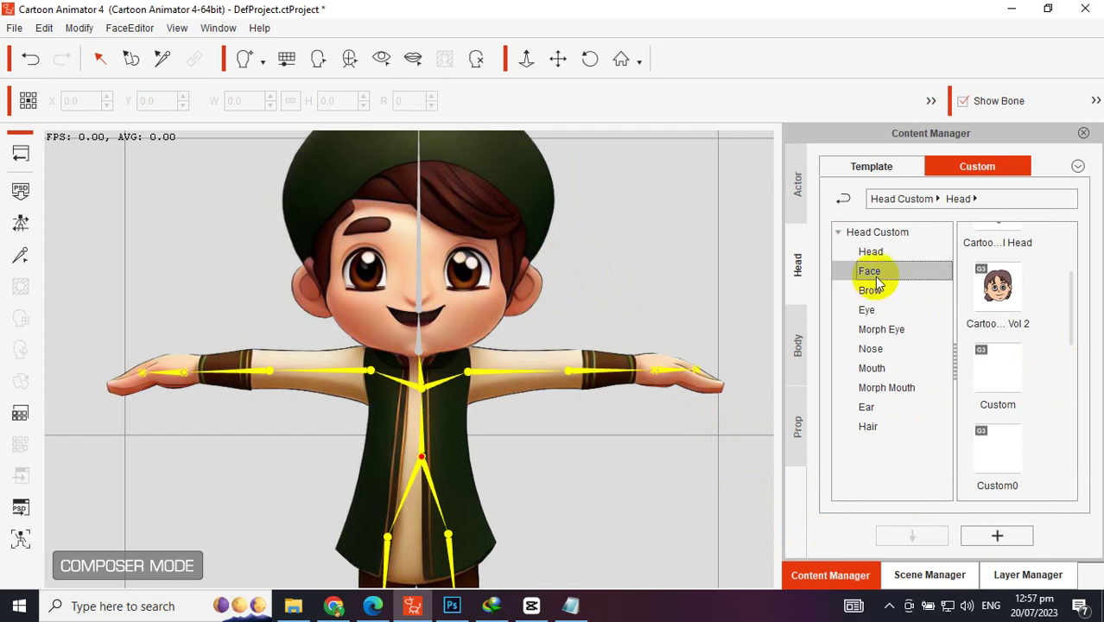
{"action": "left_click", "coordinate": [880, 176]}
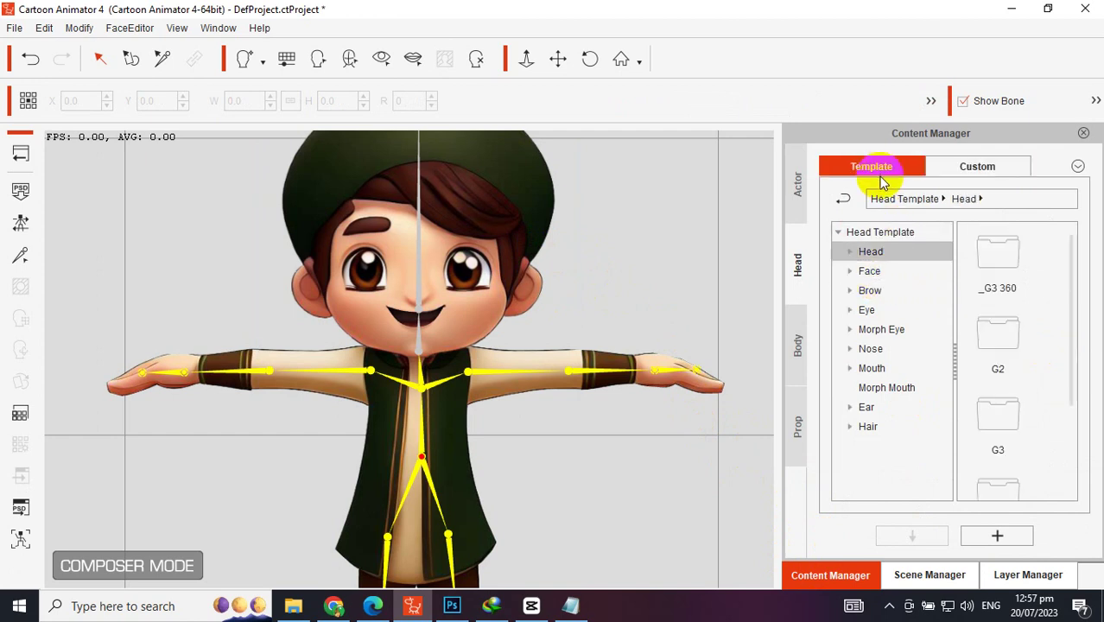
{"action": "left_click", "coordinate": [855, 309]}
{"action": "left_click", "coordinate": [877, 367]}
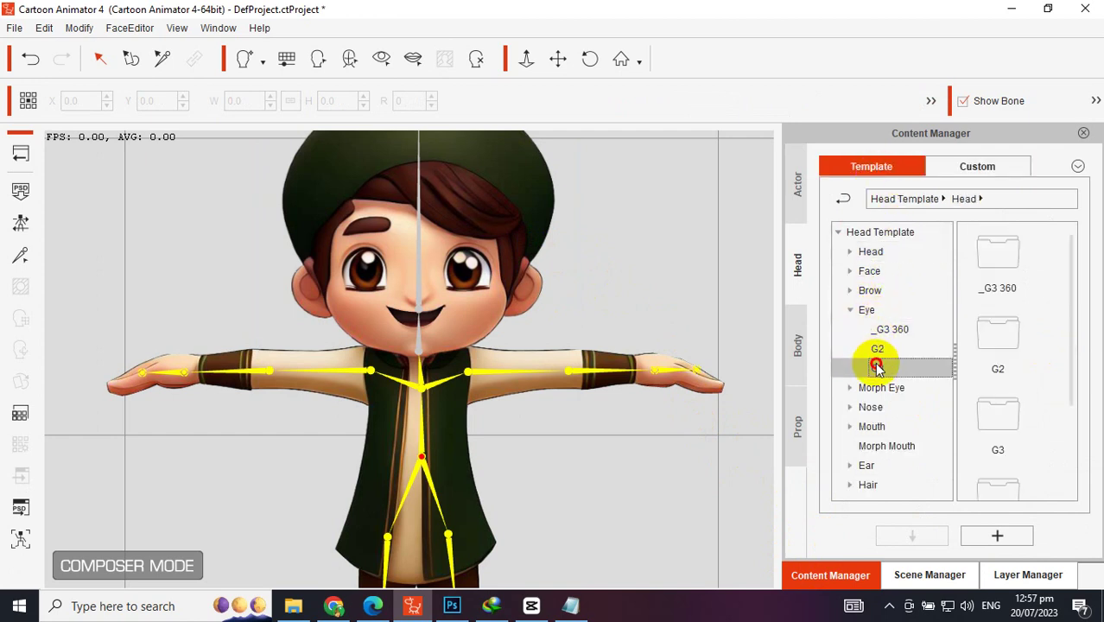
{"action": "left_click", "coordinate": [875, 347]}
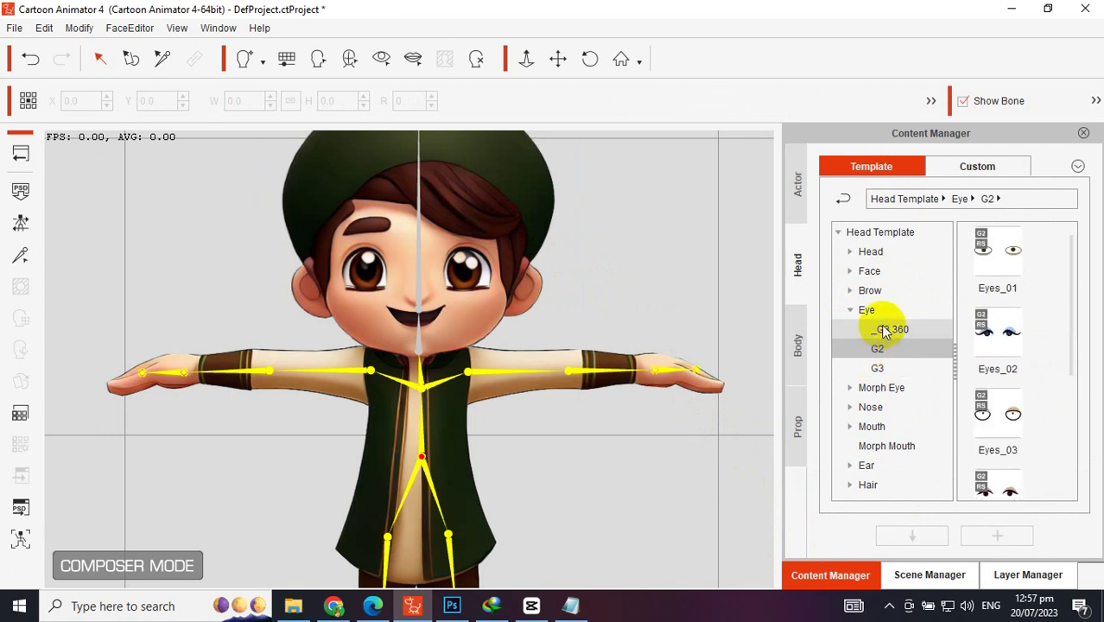
{"action": "left_click", "coordinate": [889, 329]}
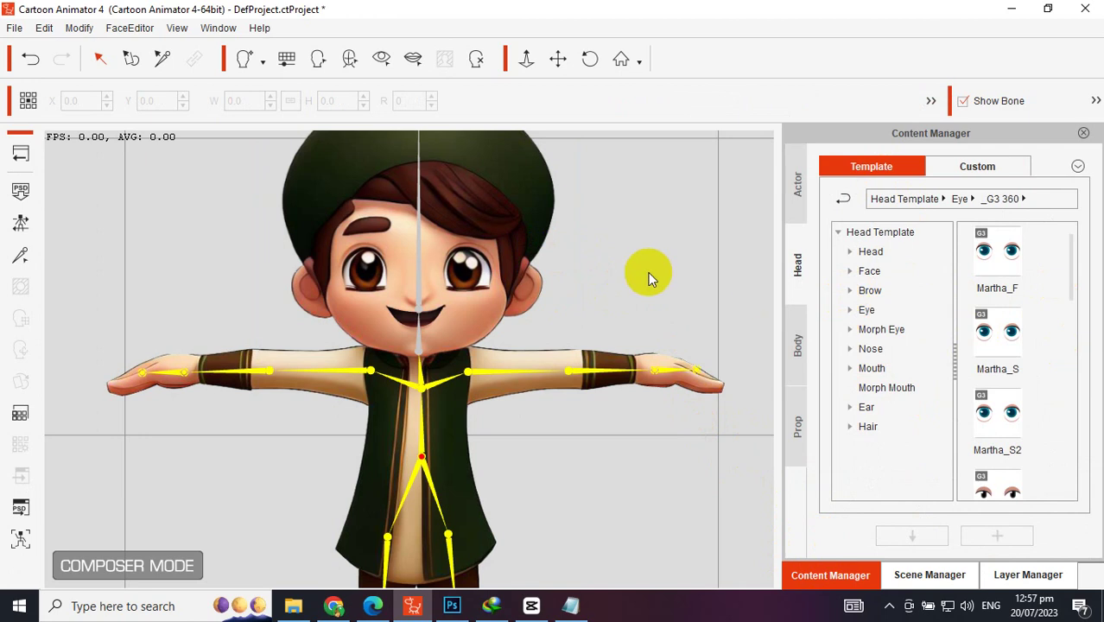
- Return to stage mode and move the character to X 10.9, Y -28.4
{"action": "left_click", "coordinate": [526, 59]}
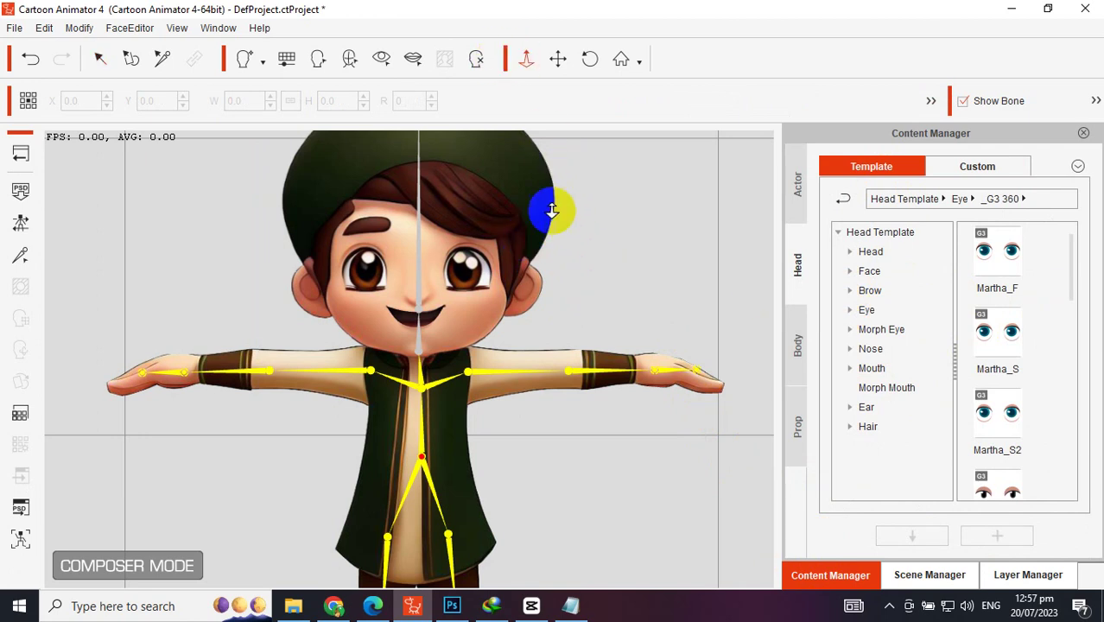
{"action": "left_click_drag", "start_coordinate": [628, 263], "coordinate": [640, 432]}
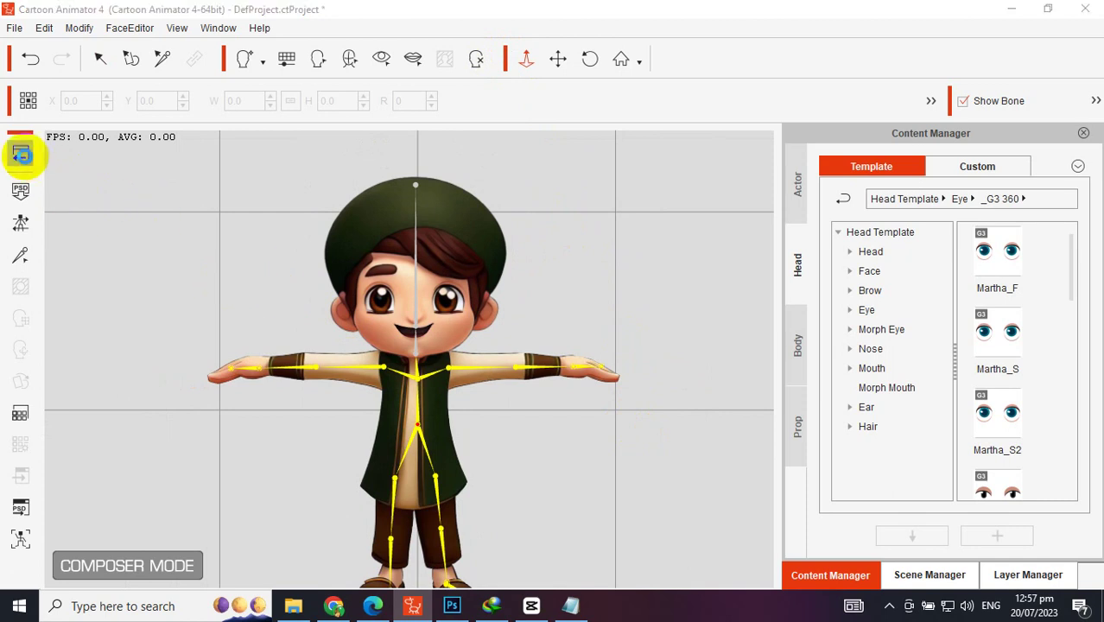
{"action": "left_click", "coordinate": [20, 153]}
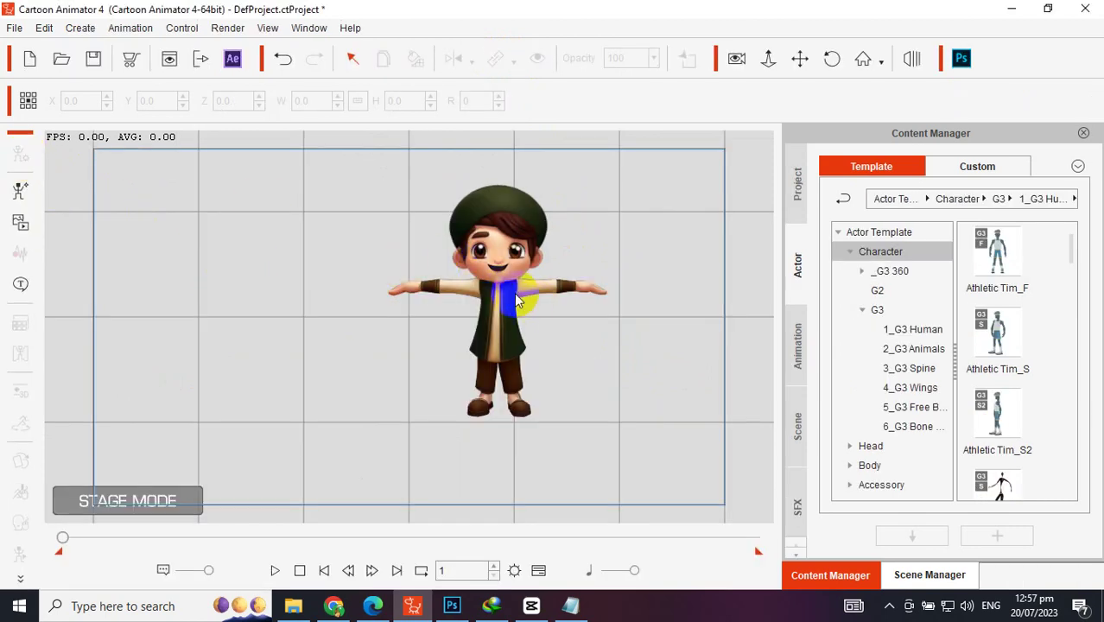
{"action": "left_click_drag", "start_coordinate": [511, 293], "coordinate": [473, 324]}
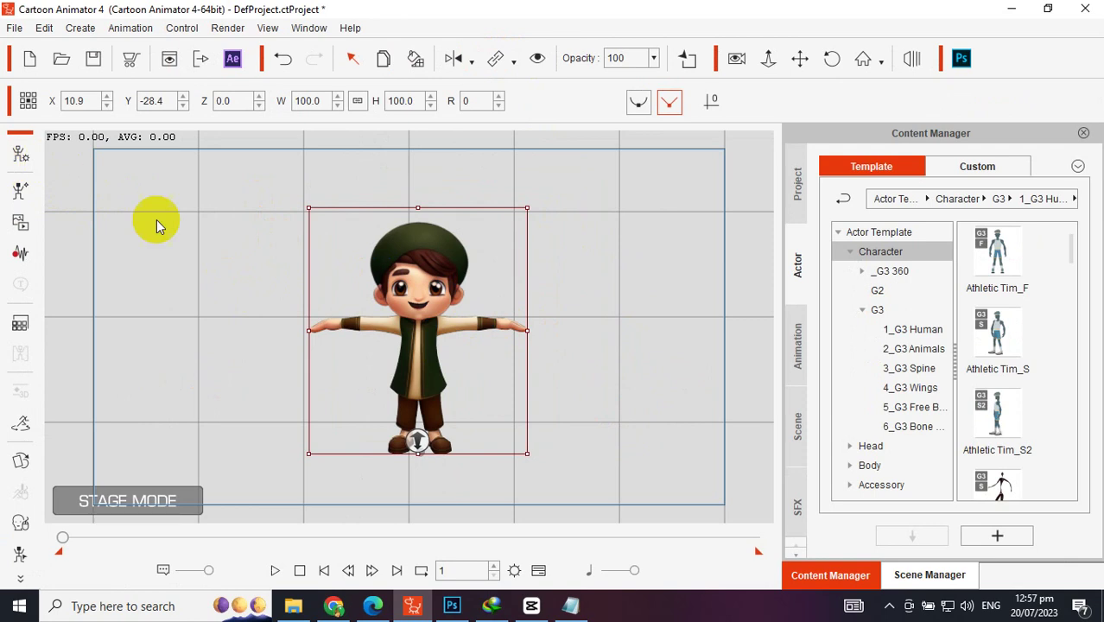
- Reopen the character in the composer, select its head and show its layers
{"action": "left_click", "coordinate": [10, 145]}
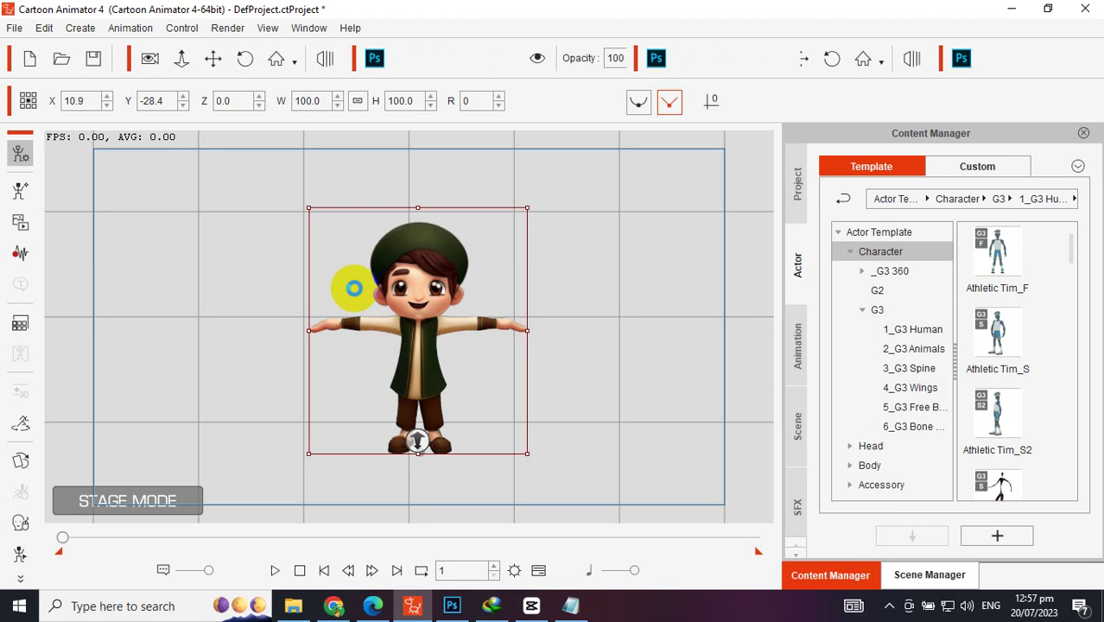
{"action": "double_click", "coordinate": [353, 288]}
{"action": "left_click", "coordinate": [401, 297]}
{"action": "left_click", "coordinate": [1001, 575]}
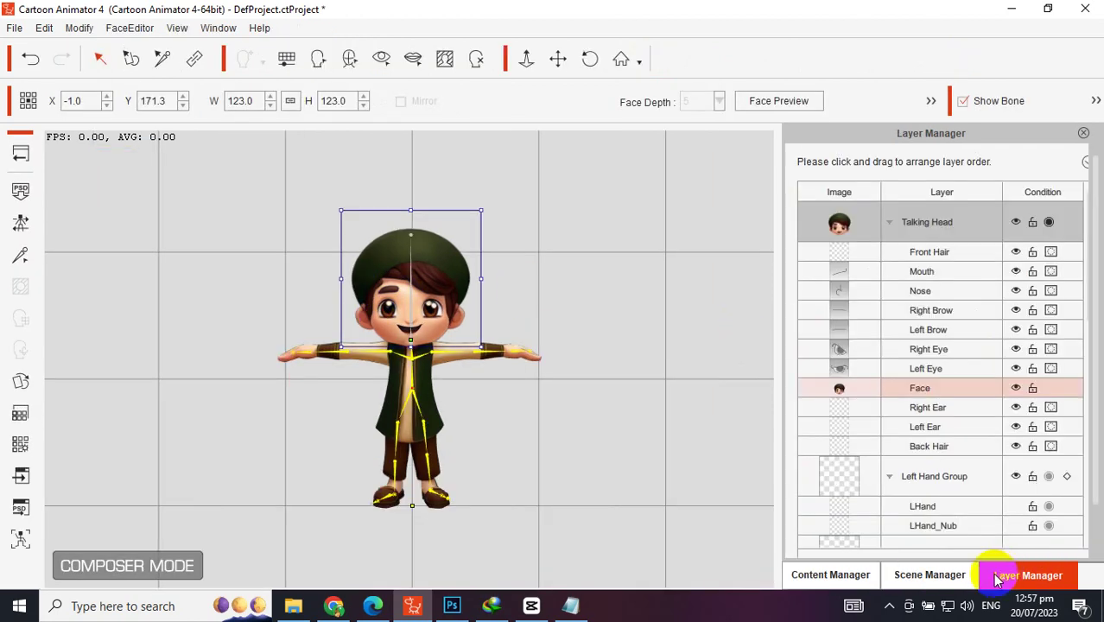
- Save the selected head to the custom head library as MyCartoonHead
{"action": "left_click", "coordinate": [842, 576]}
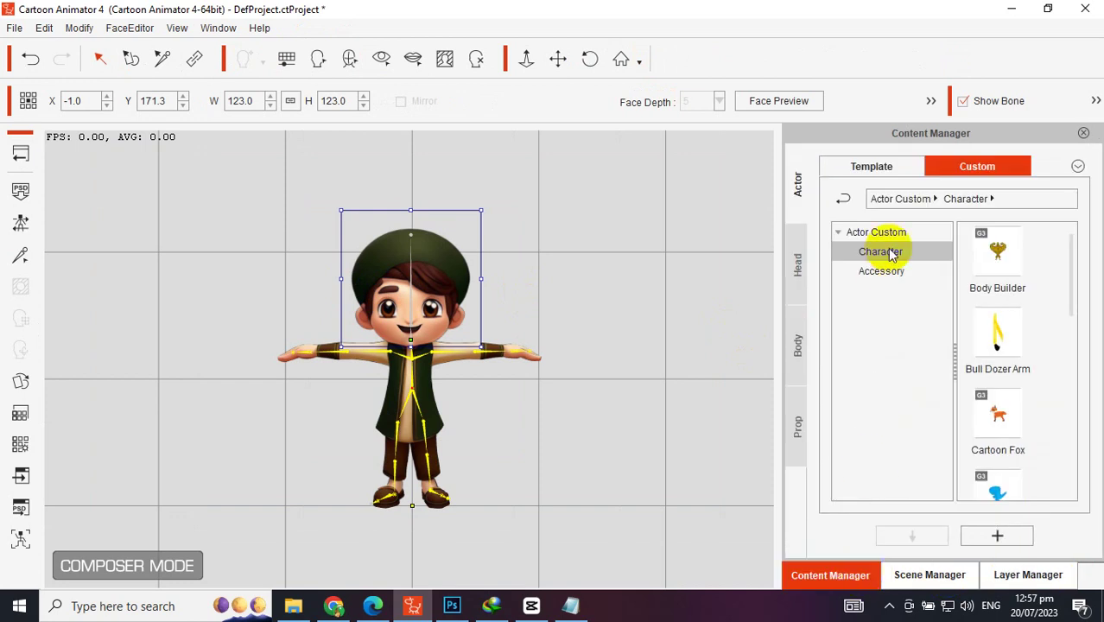
{"action": "left_click", "coordinate": [798, 264]}
{"action": "left_click", "coordinate": [870, 251]}
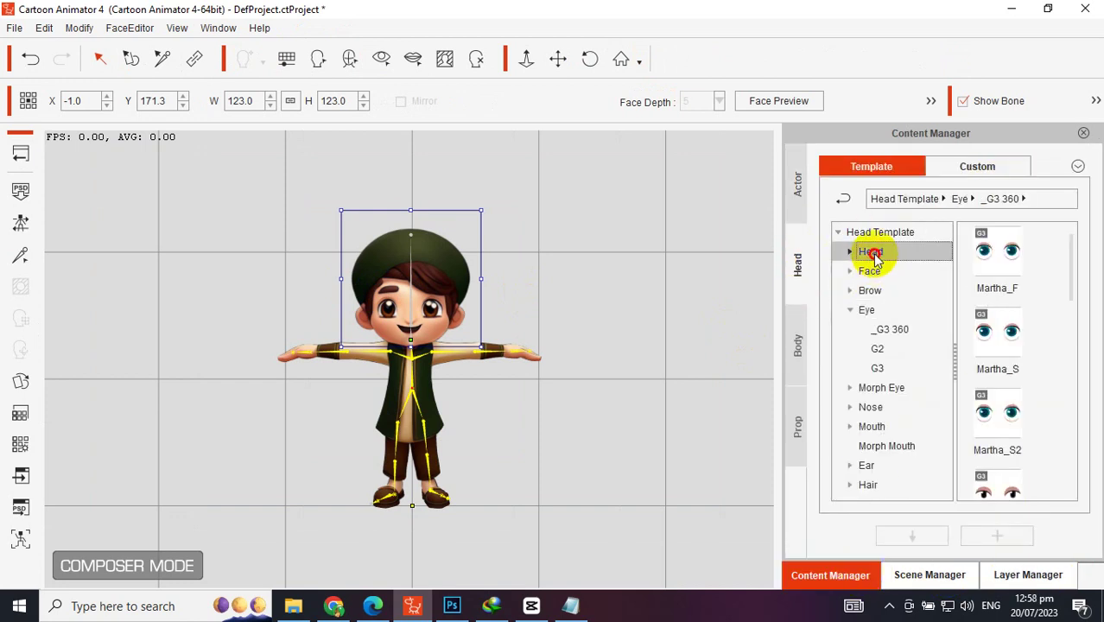
{"action": "left_click", "coordinate": [977, 165]}
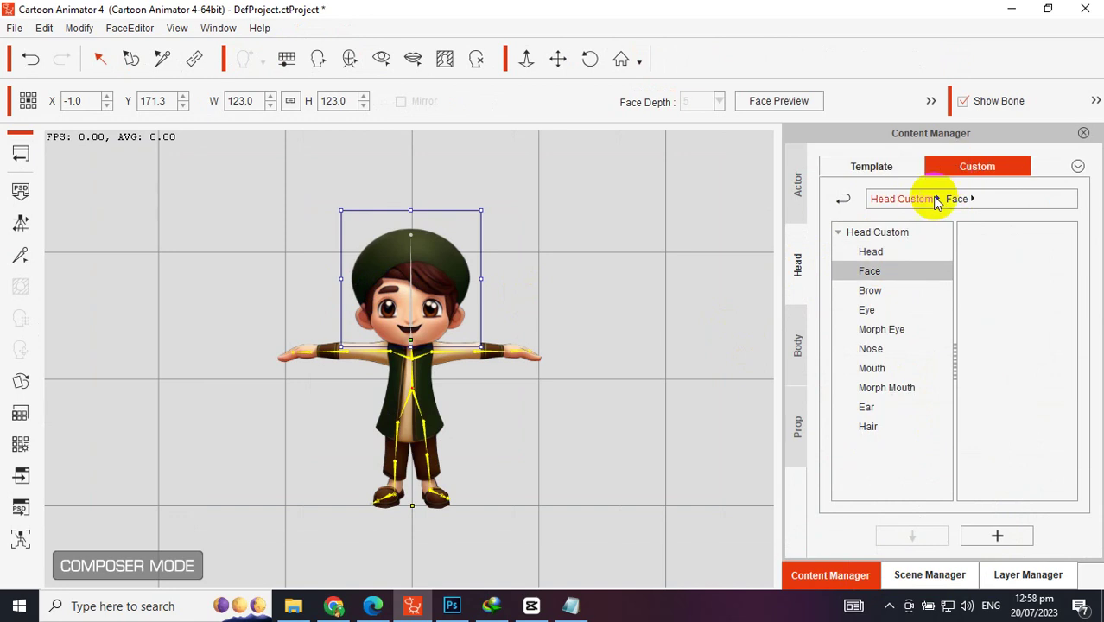
{"action": "left_click", "coordinate": [873, 251]}
{"action": "left_click_drag", "start_coordinate": [1077, 320], "coordinate": [1074, 466]}
{"action": "left_click", "coordinate": [999, 534]}
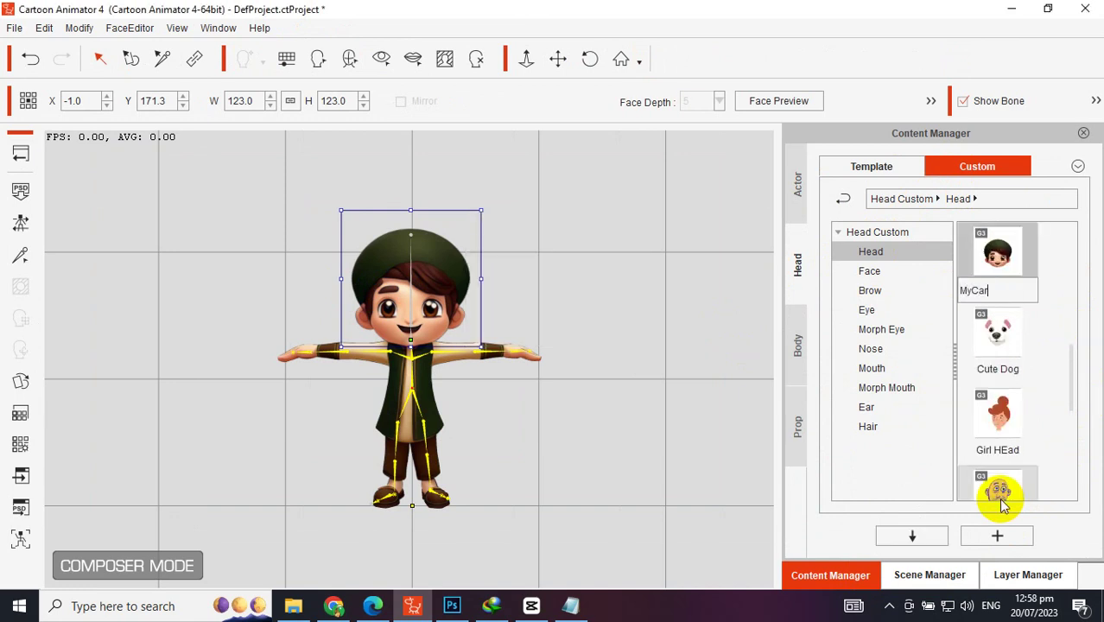
{"action": "type", "text": "MyCartoonHead"}
{"action": "key", "text": "Return"}
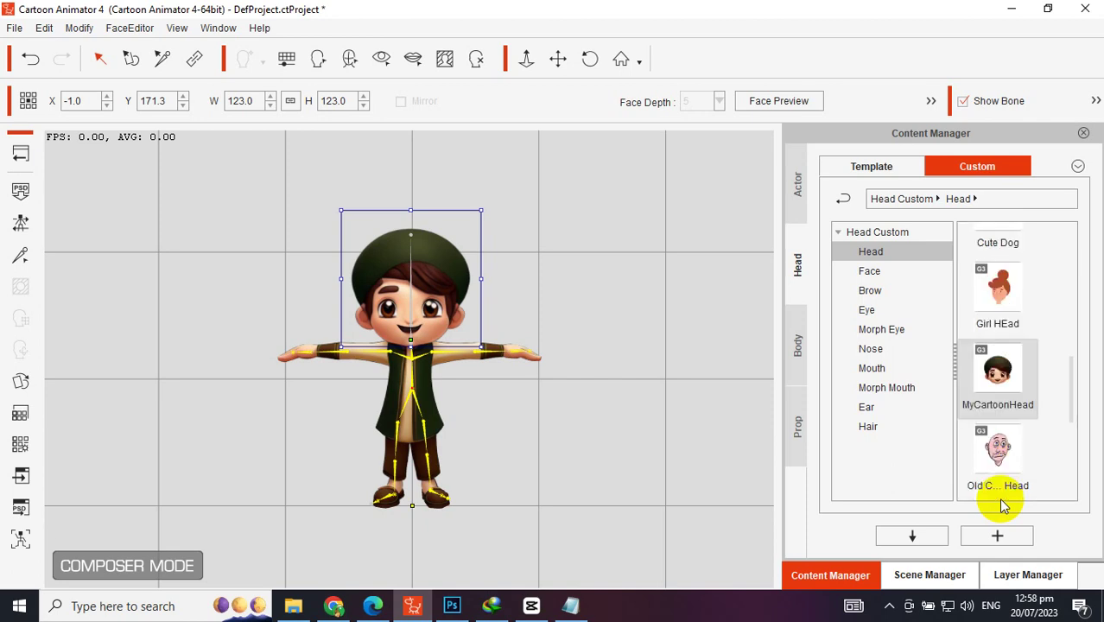
- Apply MyCartoonHead from the custom library to the selected head and move it off the body to about X -86.6, Y 185.0
{"action": "left_click", "coordinate": [665, 399]}
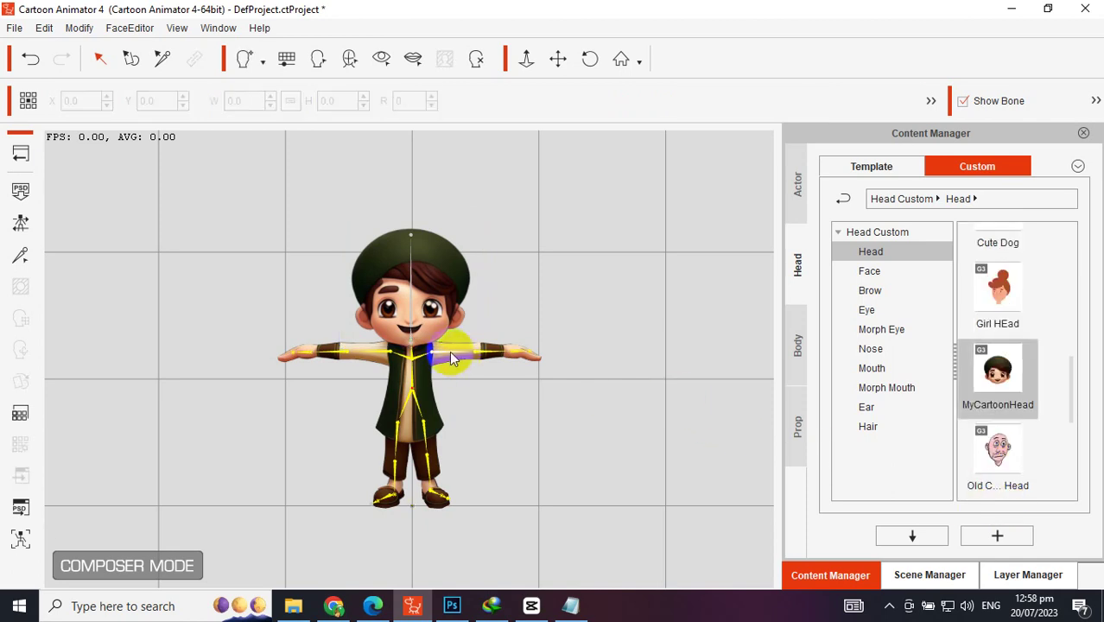
{"action": "left_click", "coordinate": [413, 348]}
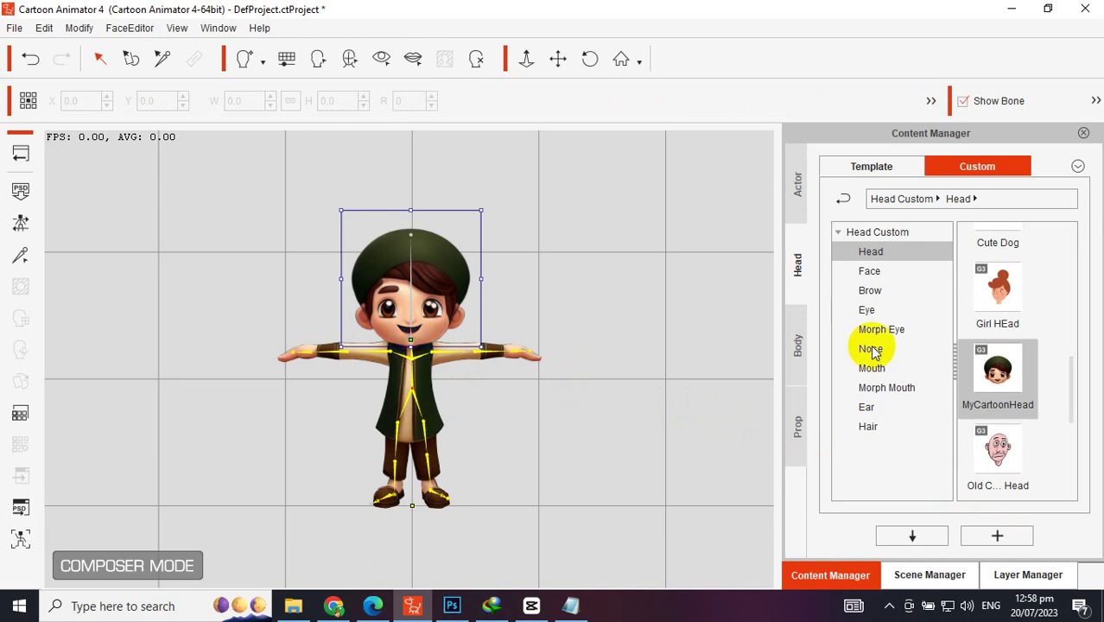
{"action": "double_click", "coordinate": [998, 371]}
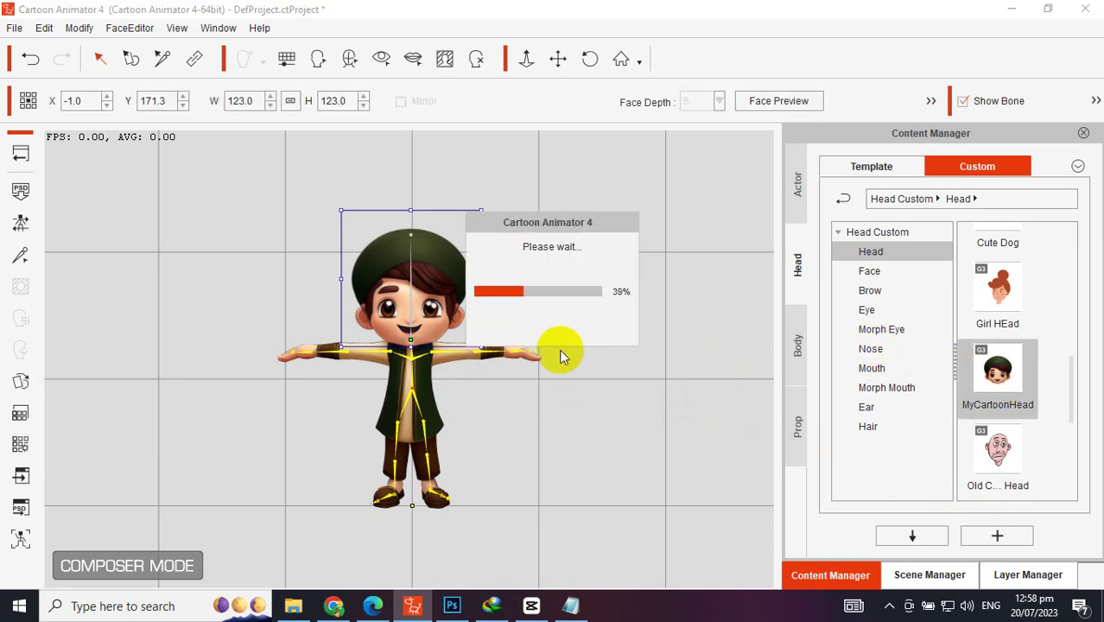
{"action": "left_click_drag", "start_coordinate": [444, 290], "coordinate": [338, 276]}
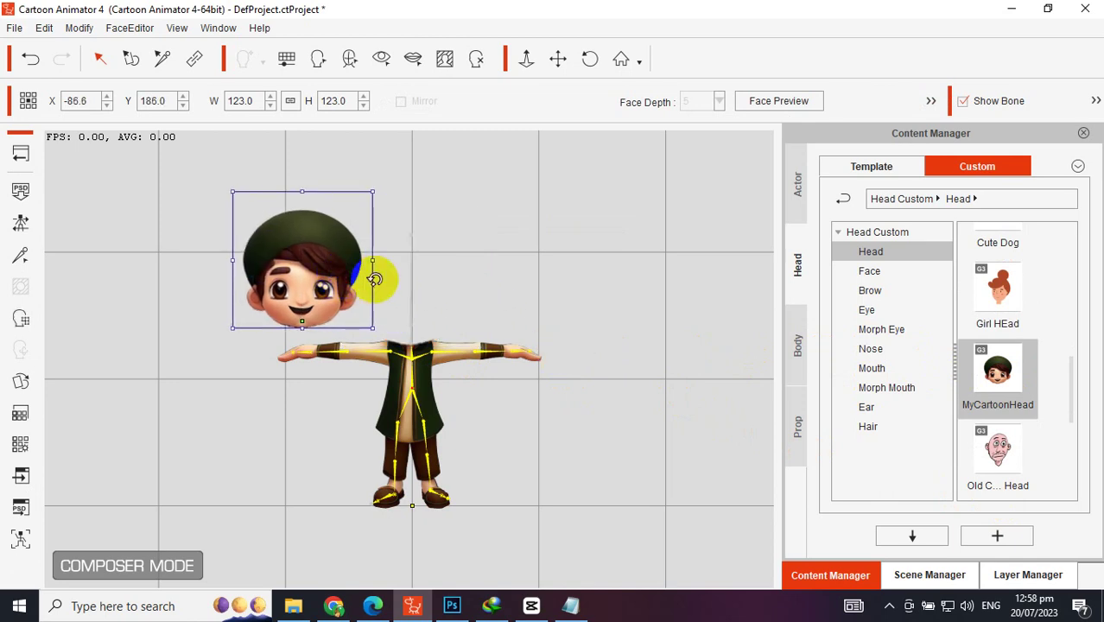
- Undo the head's move off the body and open the bone editor with the head selected
{"action": "key", "text": "ctrl+z"}
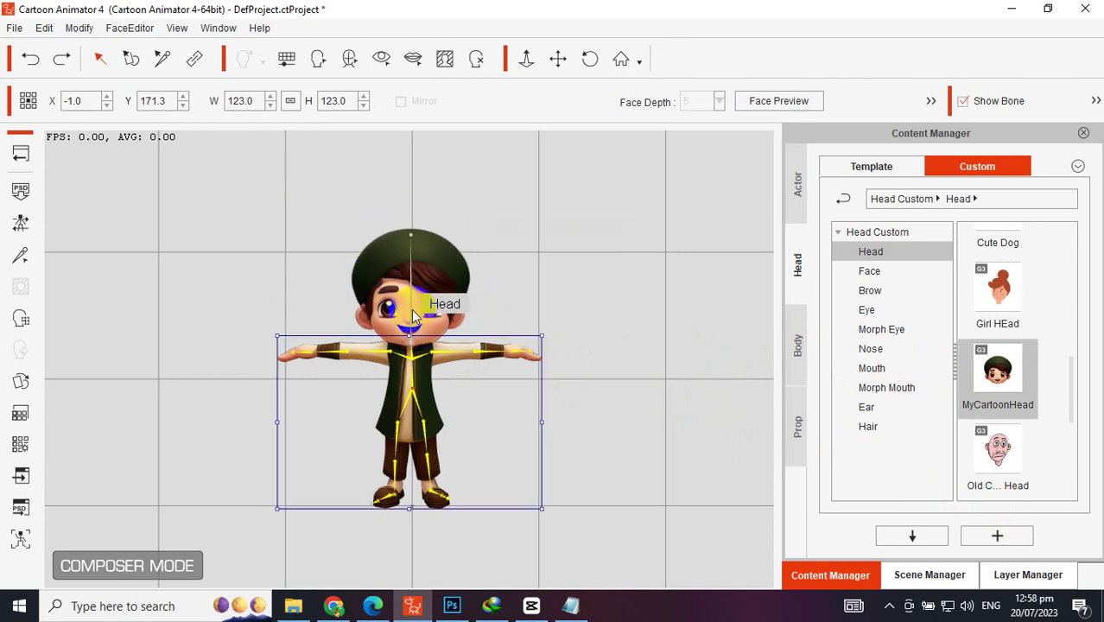
{"action": "left_click", "coordinate": [412, 311]}
{"action": "left_click", "coordinate": [20, 255]}
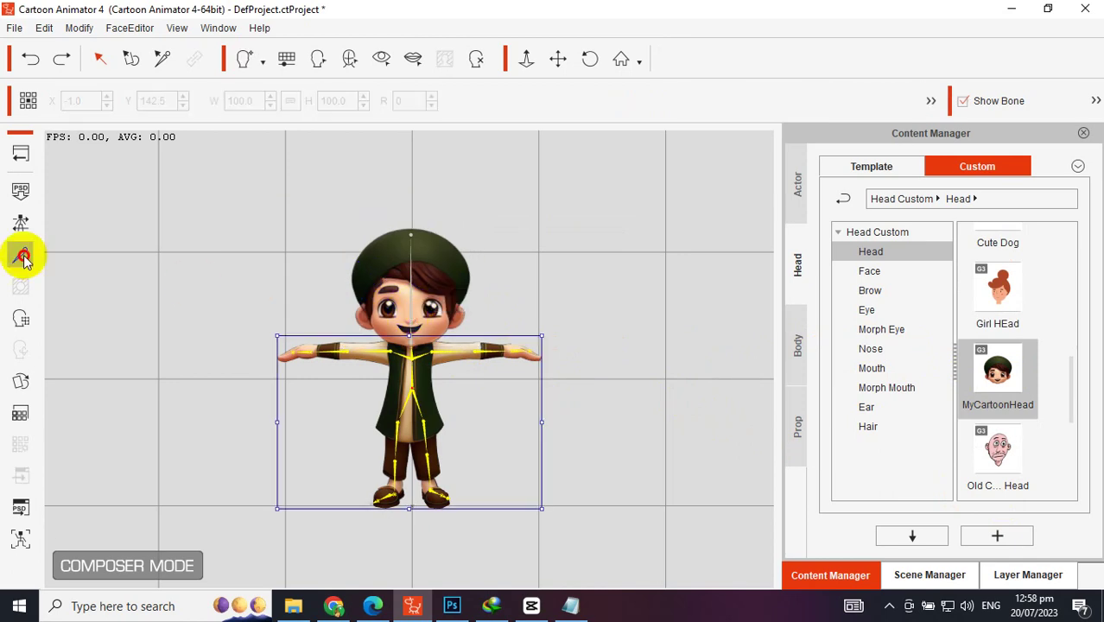
{"action": "left_click", "coordinate": [391, 297]}
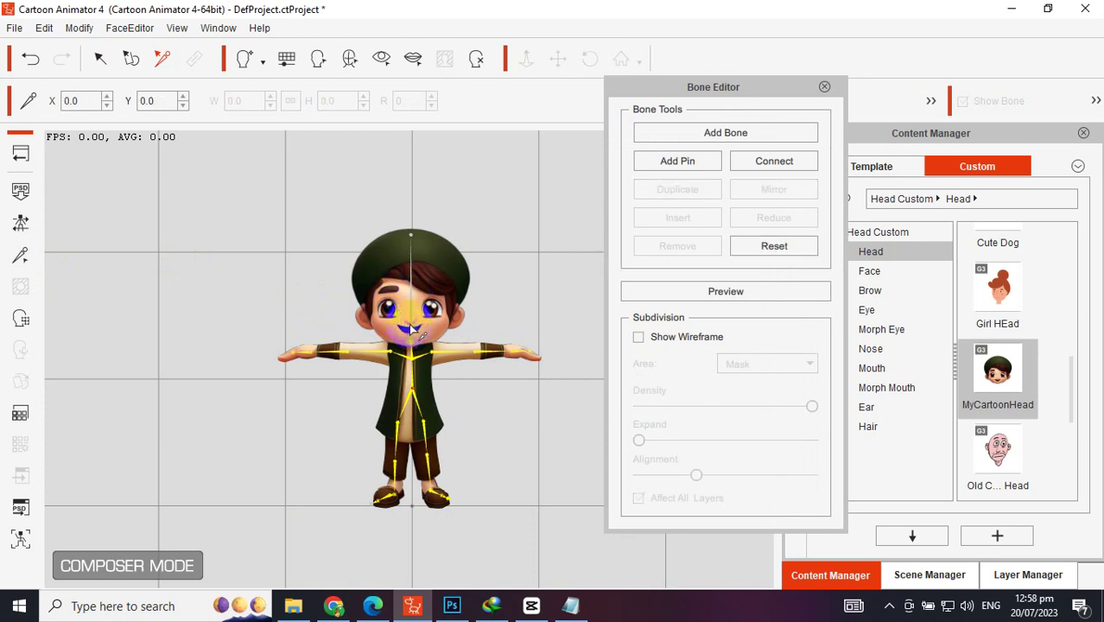
{"action": "left_click", "coordinate": [411, 323]}
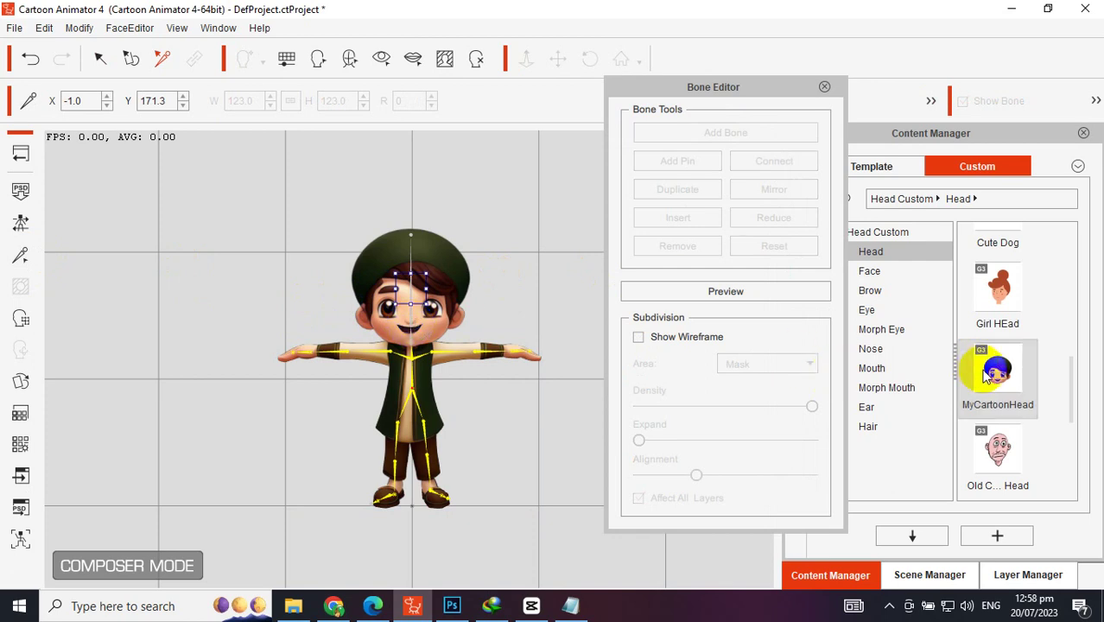
- Apply MyCartoonHead from the custom library to the character again and return to stage mode
{"action": "left_click", "coordinate": [989, 378]}
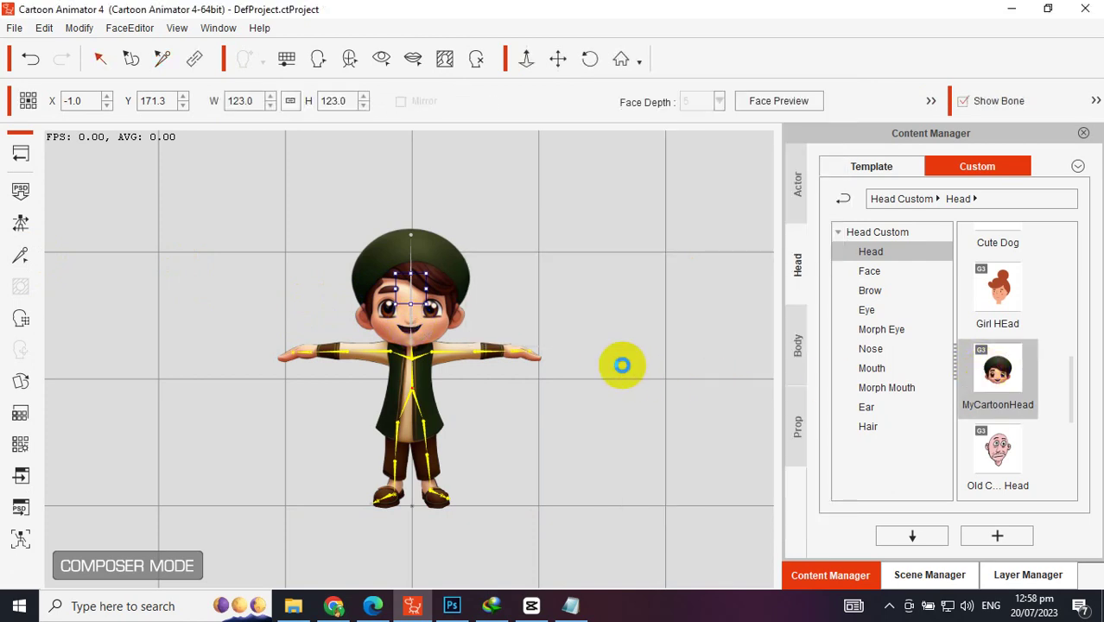
{"action": "left_click", "coordinate": [413, 344]}
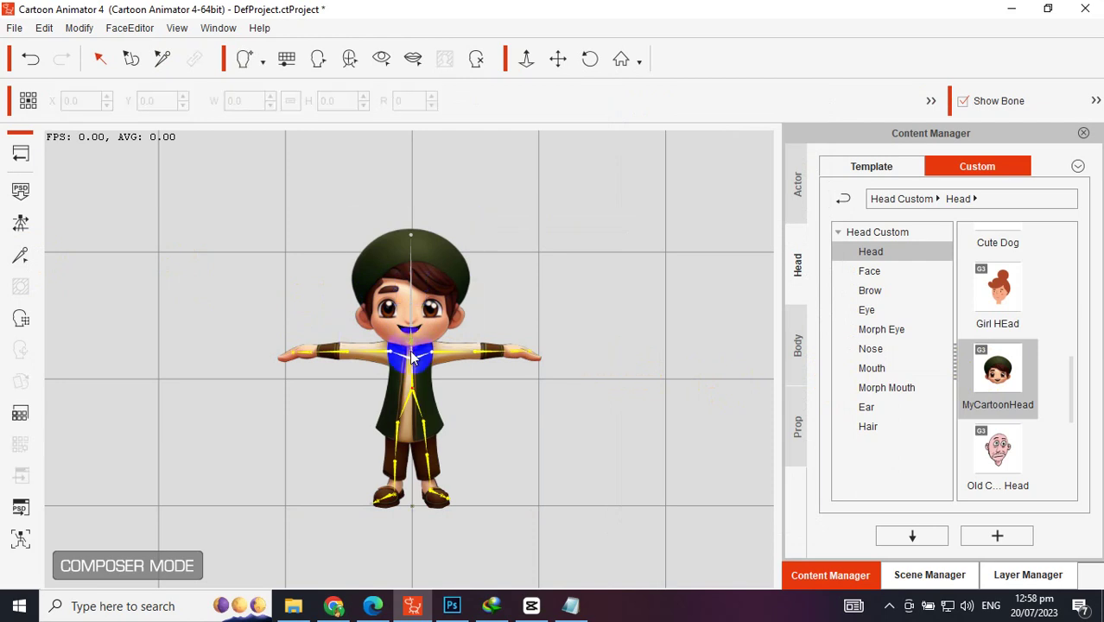
{"action": "left_click", "coordinate": [22, 159]}
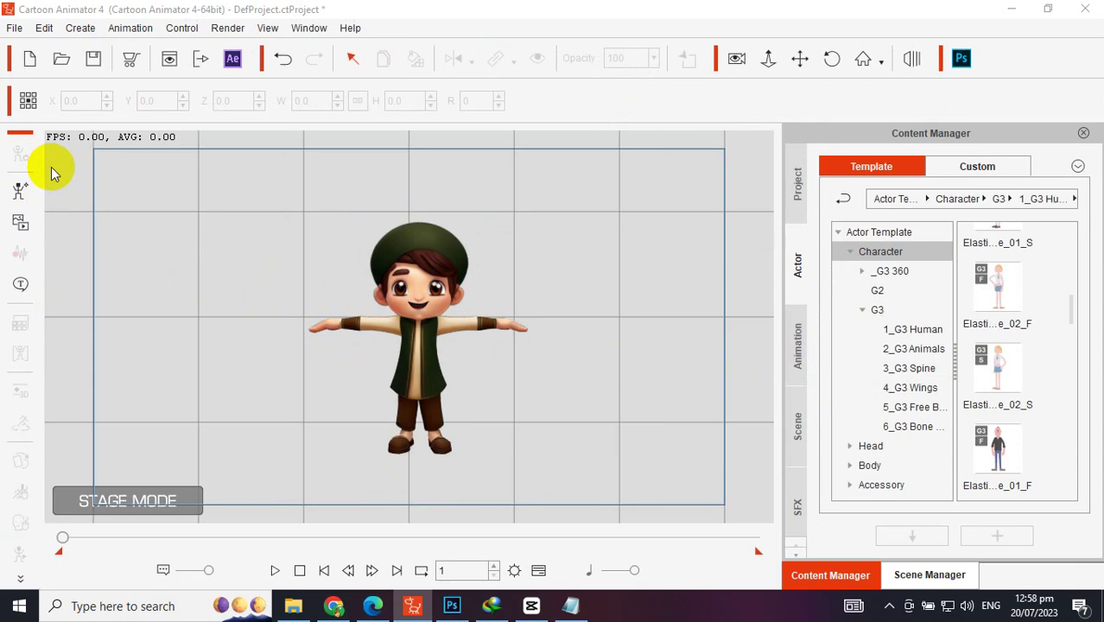
- Pose the character's neck bone in the 2D Motion Key Editor, tilting it to about 2 degrees
{"action": "left_click", "coordinate": [410, 353]}
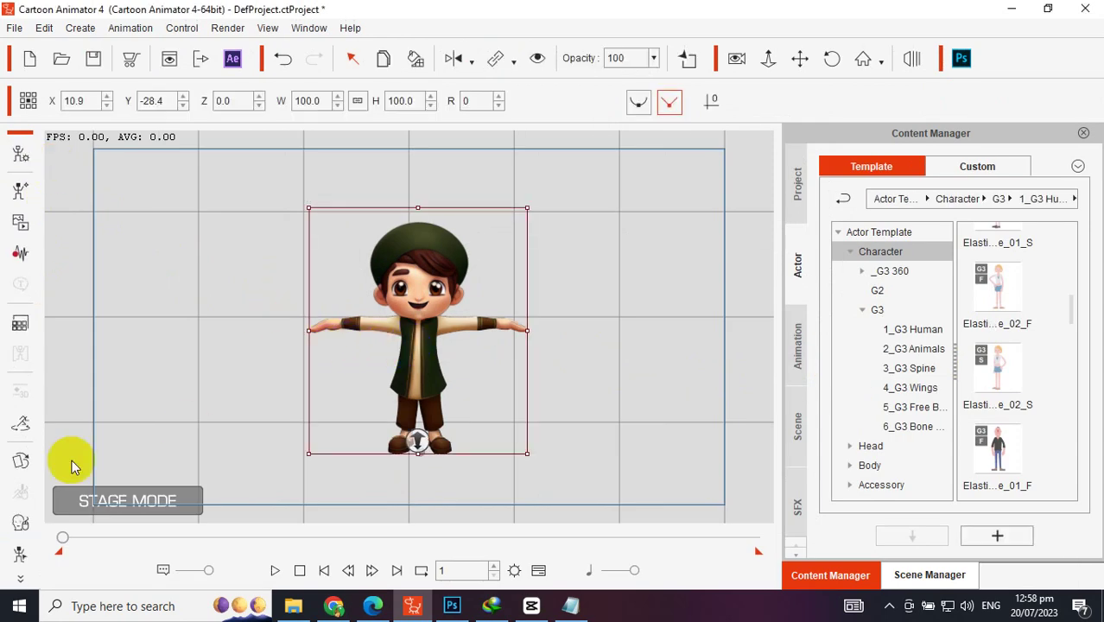
{"action": "left_click", "coordinate": [21, 553]}
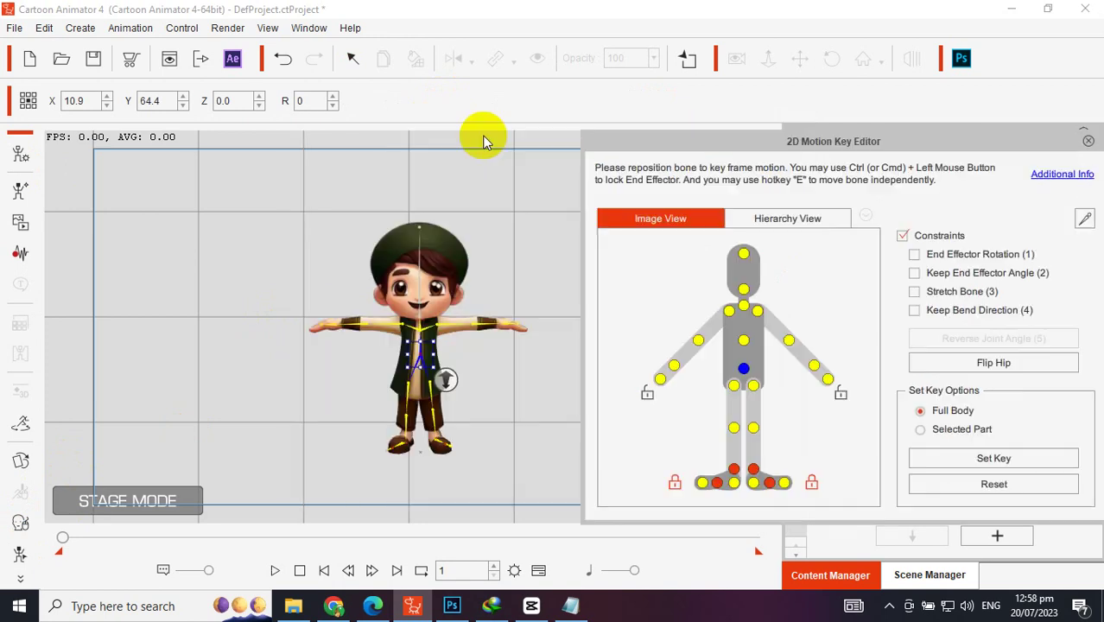
{"action": "left_click_drag", "start_coordinate": [422, 322], "coordinate": [424, 292]}
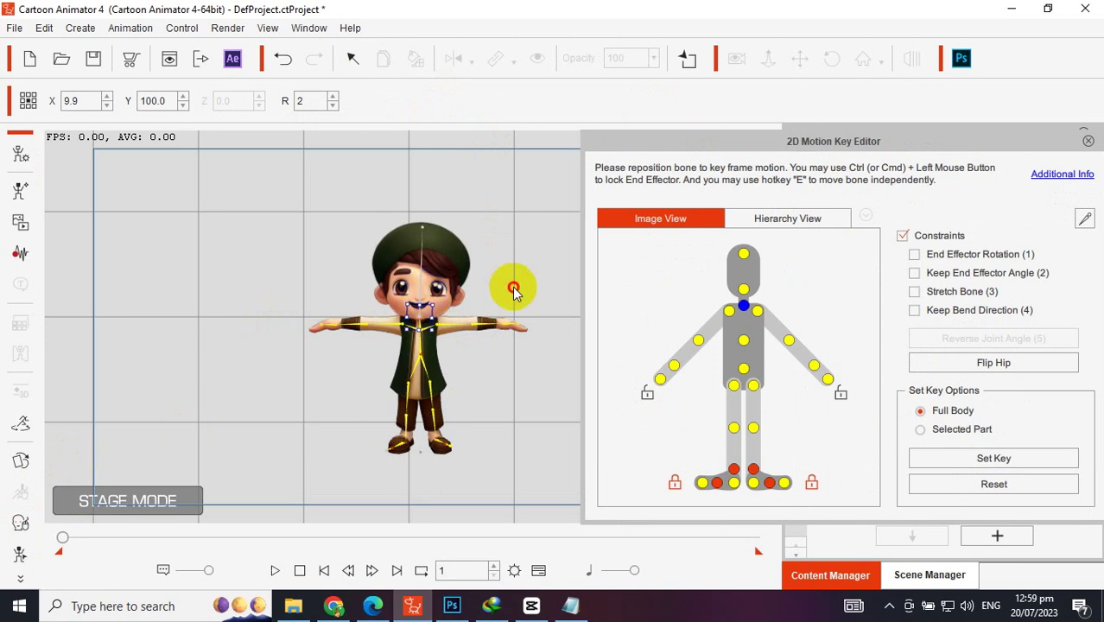
{"action": "left_click", "coordinate": [1087, 140]}
- Preview the character's facial movement in Face Puppet with the first face animation profile, including the mouth region, and close the tool
{"action": "left_click", "coordinate": [21, 522]}
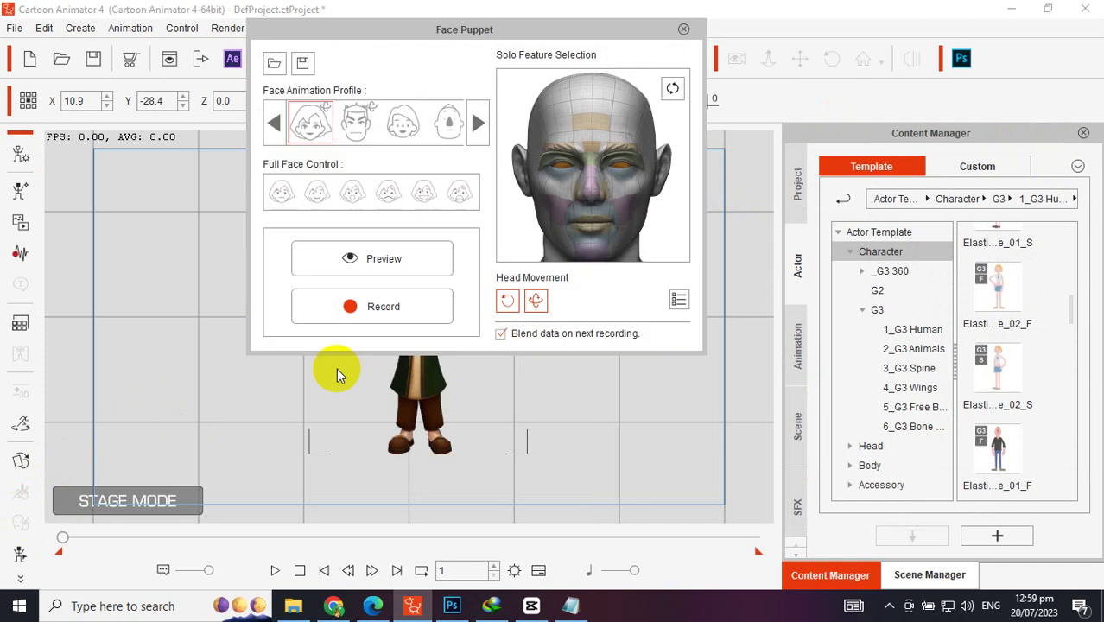
{"action": "left_click_drag", "start_coordinate": [440, 36], "coordinate": [777, 87]}
{"action": "left_click", "coordinate": [631, 310]}
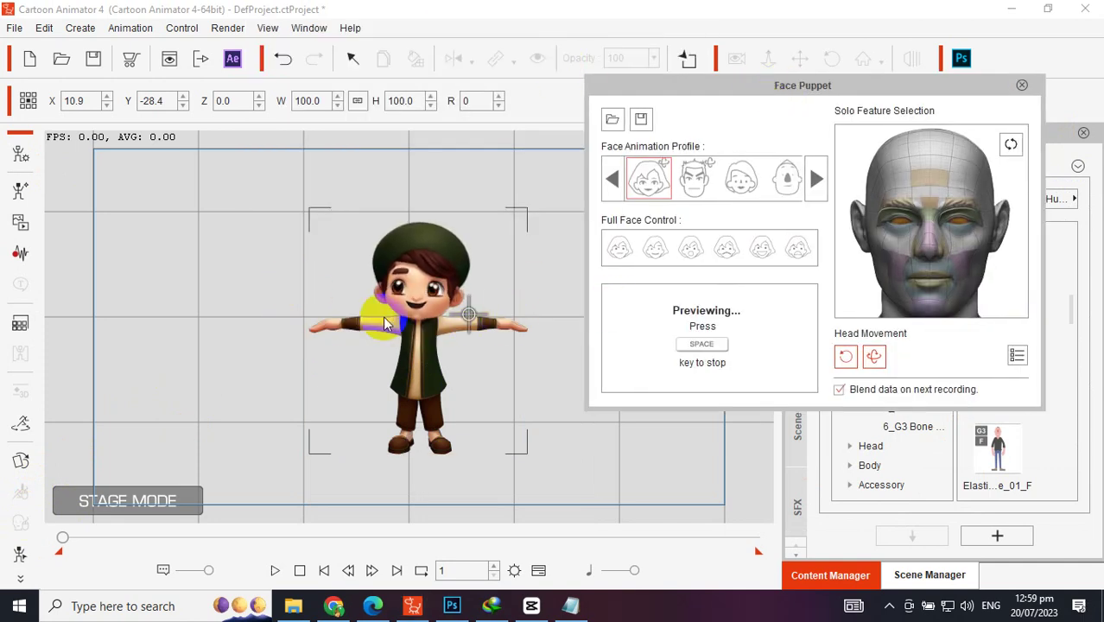
{"action": "key", "text": "space"}
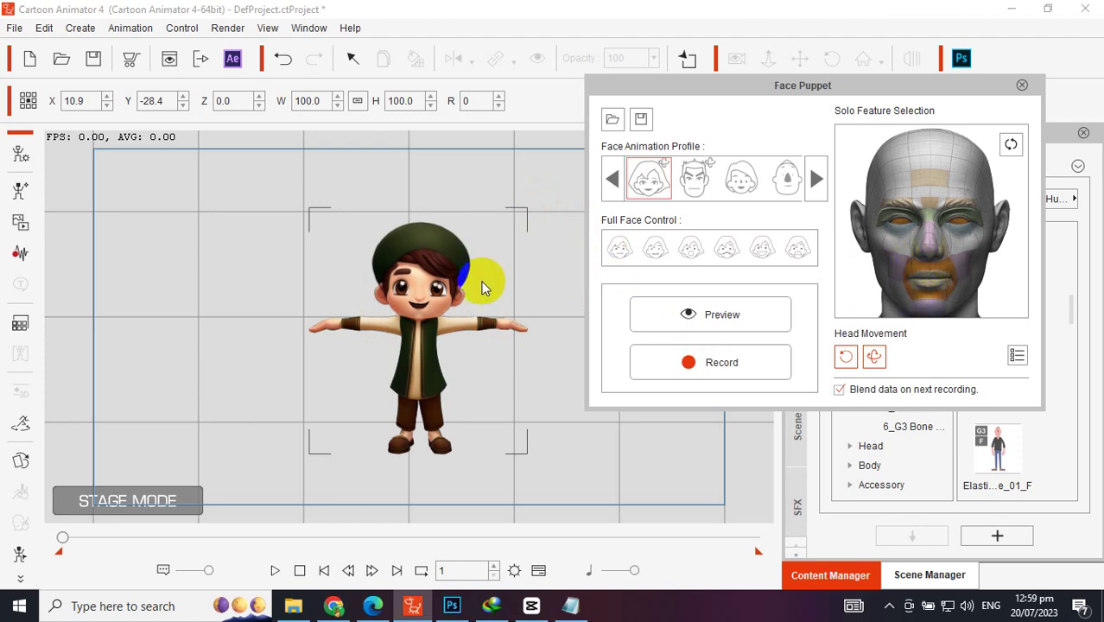
{"action": "key", "text": "space"}
{"action": "mouse_move", "coordinate": [518, 71]}
{"action": "left_mouse_down"}
{"action": "mouse_move", "coordinate": [469, 216]}
{"action": "mouse_move", "coordinate": [480, 263]}
{"action": "mouse_move", "coordinate": [444, 246]}
{"action": "mouse_move", "coordinate": [482, 279]}
{"action": "left_mouse_up"}
{"action": "key", "text": "space"}
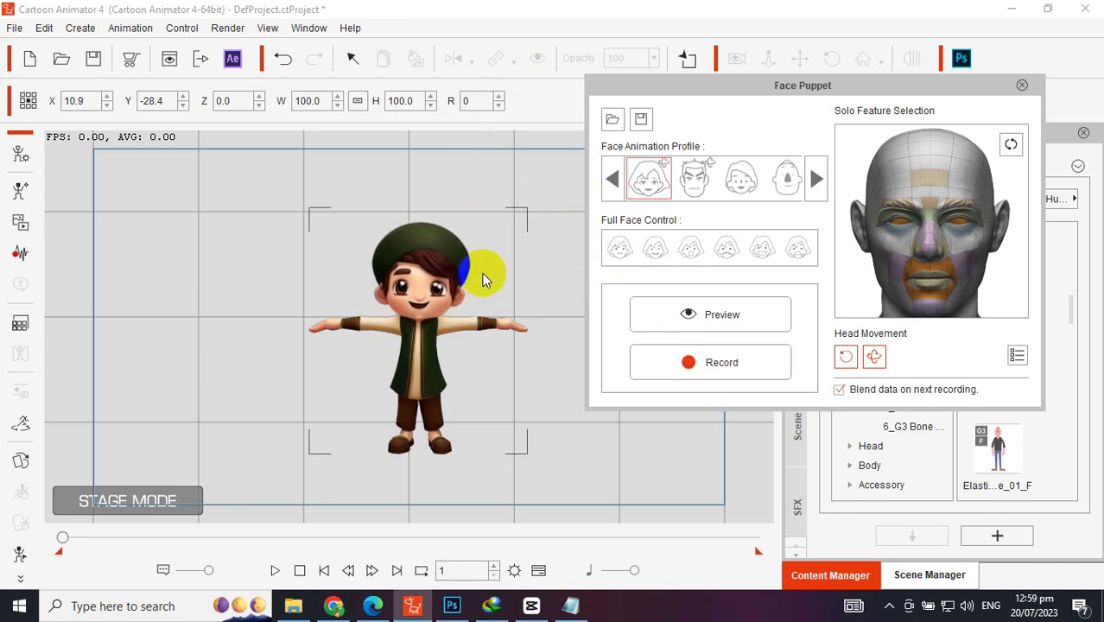
{"action": "left_click", "coordinate": [1022, 84]}
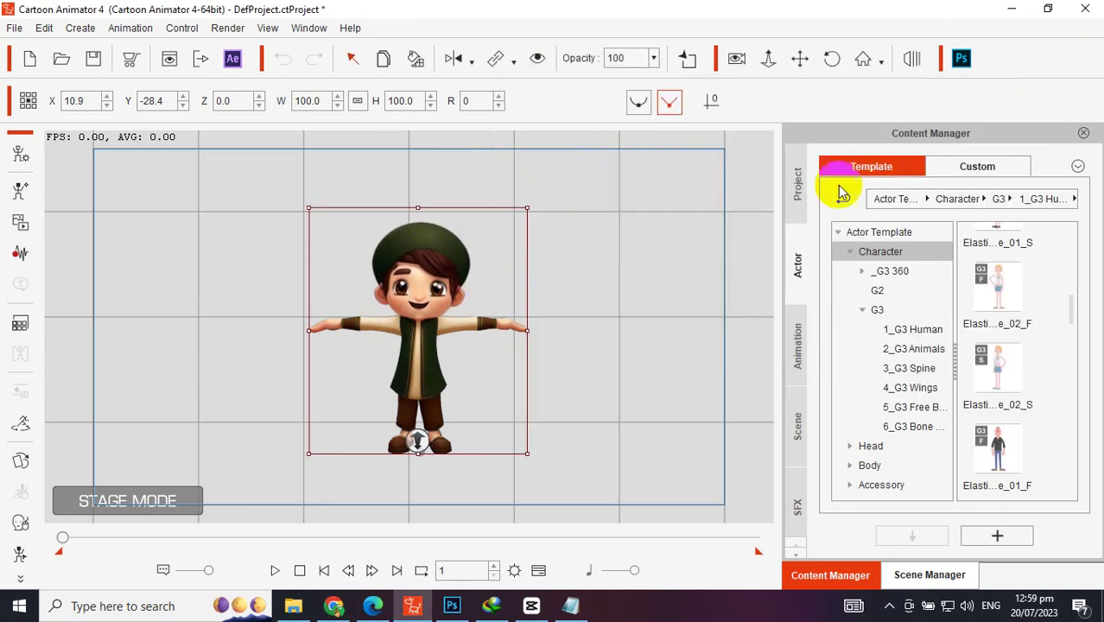
- Lower both arms to the character's sides in the 2D Motion Key Editor, rotating the upper arms to about 72 and 293 degrees
{"action": "left_click", "coordinate": [18, 554]}
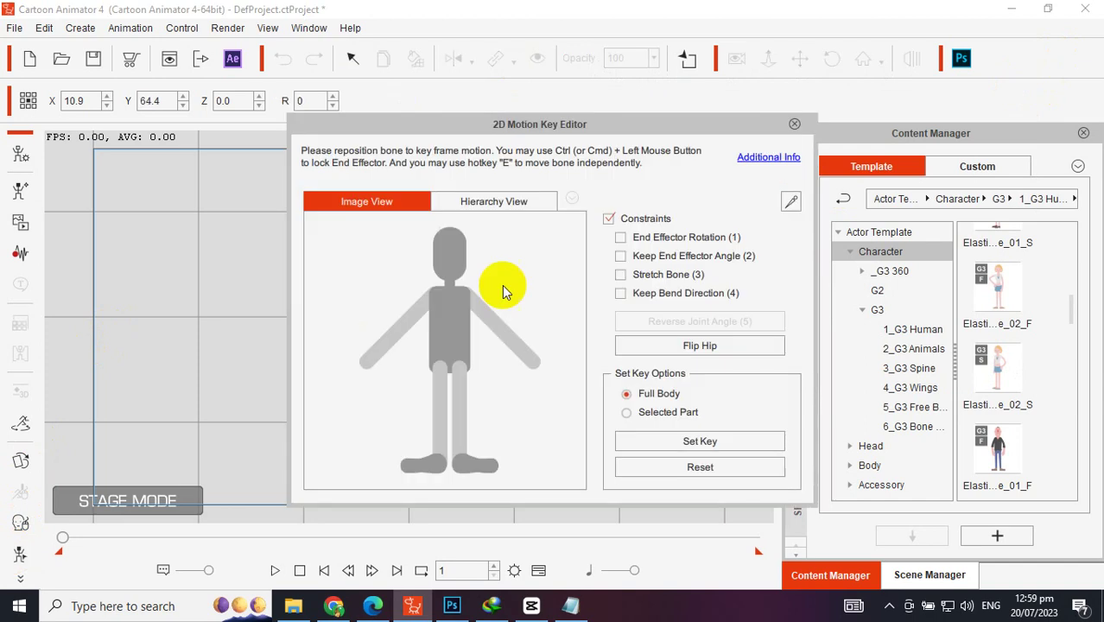
{"action": "left_click_drag", "start_coordinate": [391, 121], "coordinate": [737, 127]}
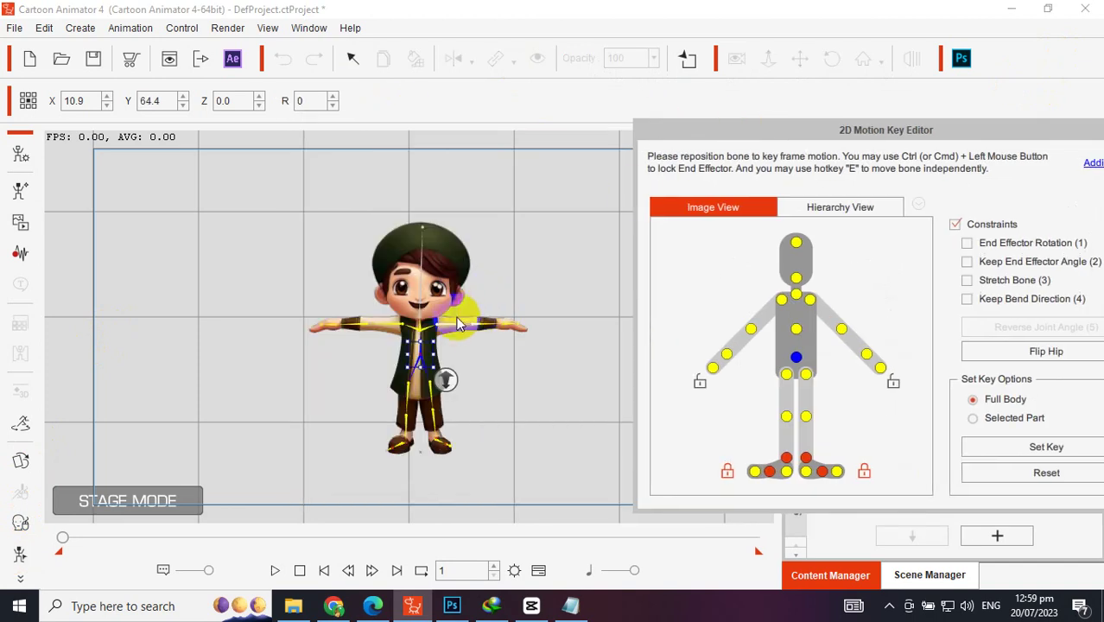
{"action": "mouse_move", "coordinate": [441, 322]}
{"action": "left_mouse_down"}
{"action": "mouse_move", "coordinate": [468, 315]}
{"action": "mouse_move", "coordinate": [465, 348]}
{"action": "mouse_move", "coordinate": [456, 338]}
{"action": "left_mouse_up"}
{"action": "left_click", "coordinate": [383, 333]}
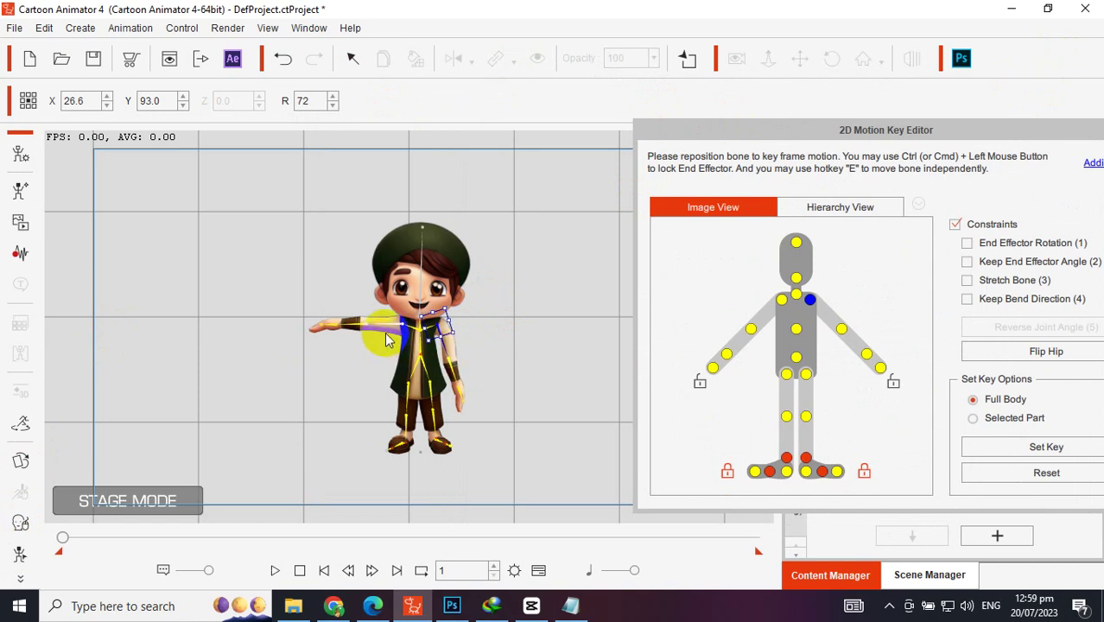
{"action": "left_click", "coordinate": [368, 307]}
{"action": "left_click_drag", "start_coordinate": [369, 304], "coordinate": [372, 339]}
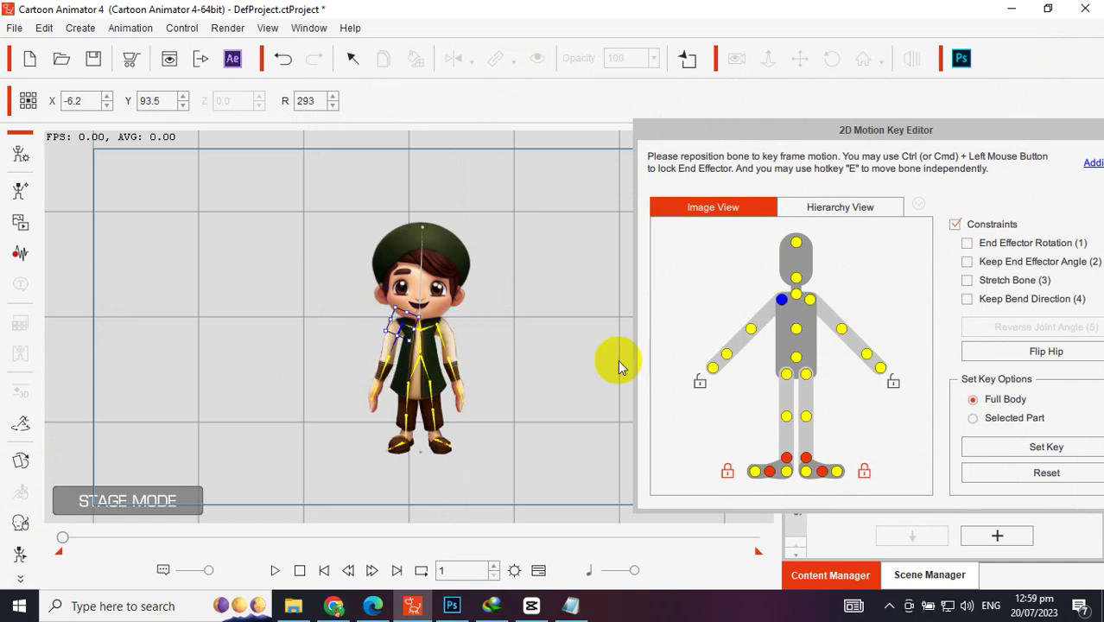
{"action": "left_click", "coordinate": [1028, 131]}
{"action": "left_click_drag", "start_coordinate": [1028, 134], "coordinate": [779, 172]}
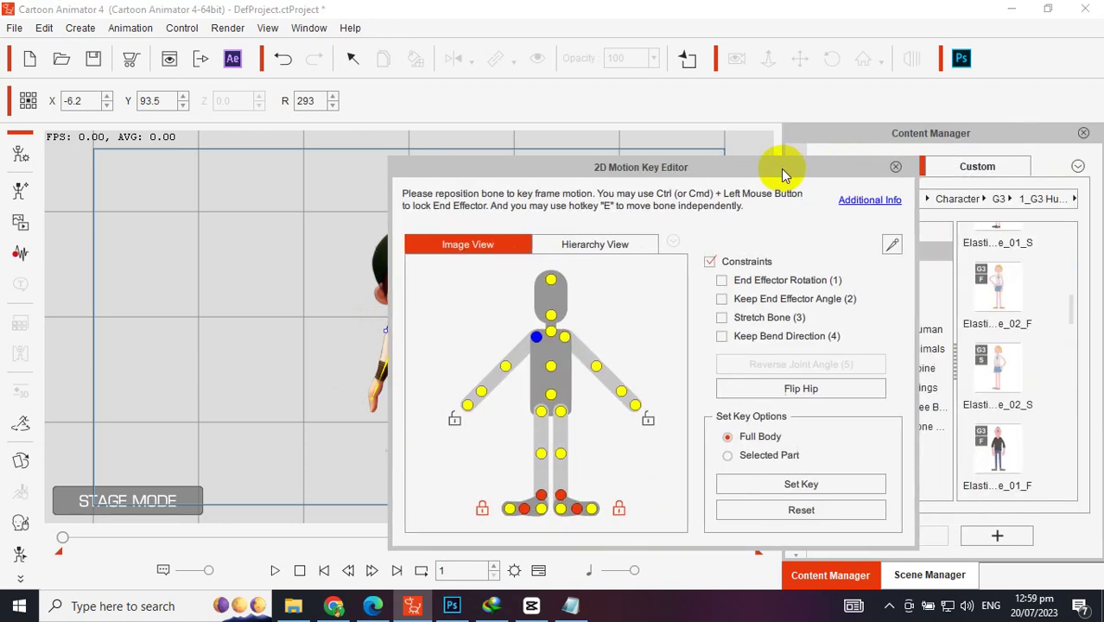
{"action": "left_click", "coordinate": [895, 167]}
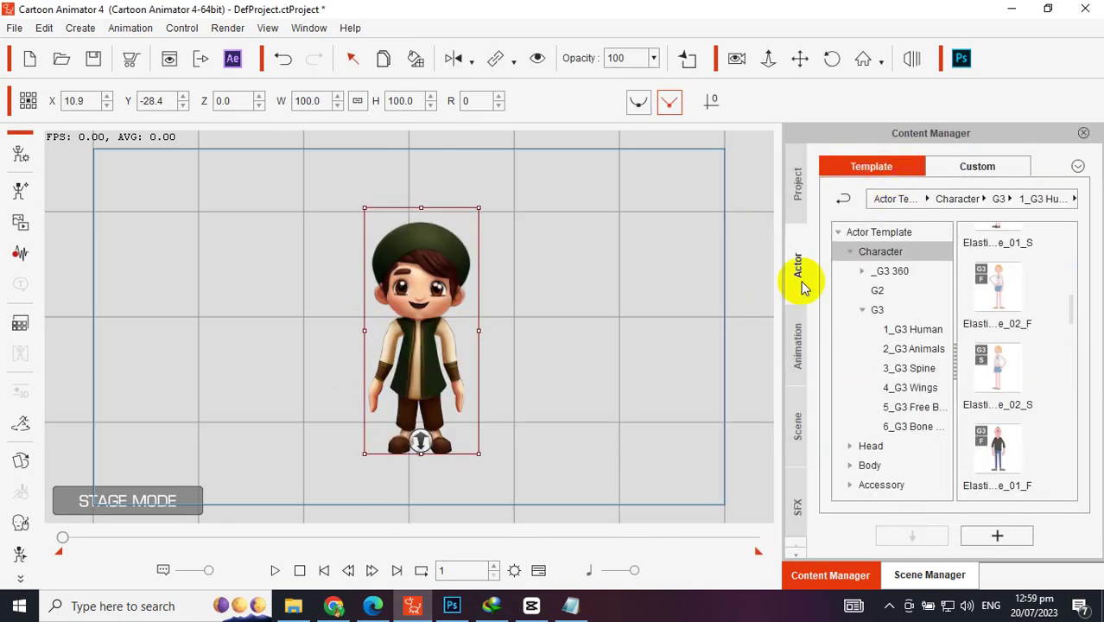
- Apply the Complain motion from the 1_G3 Human front-view motion templates to the character
{"action": "left_click", "coordinate": [801, 330]}
{"action": "left_click", "coordinate": [863, 293]}
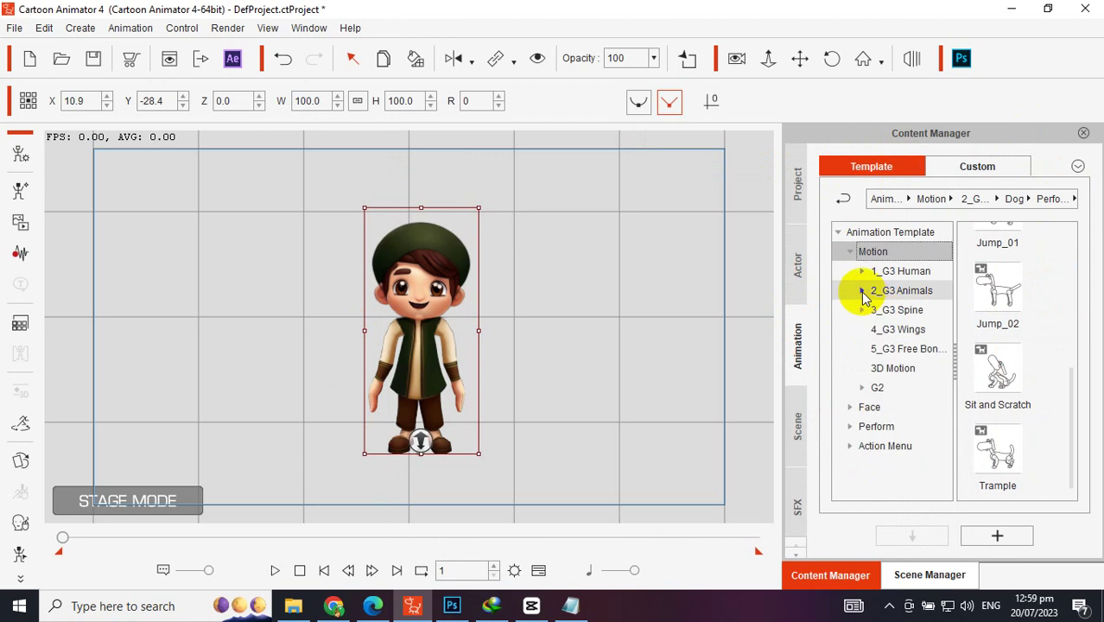
{"action": "left_click", "coordinate": [862, 271]}
{"action": "left_click", "coordinate": [875, 290]}
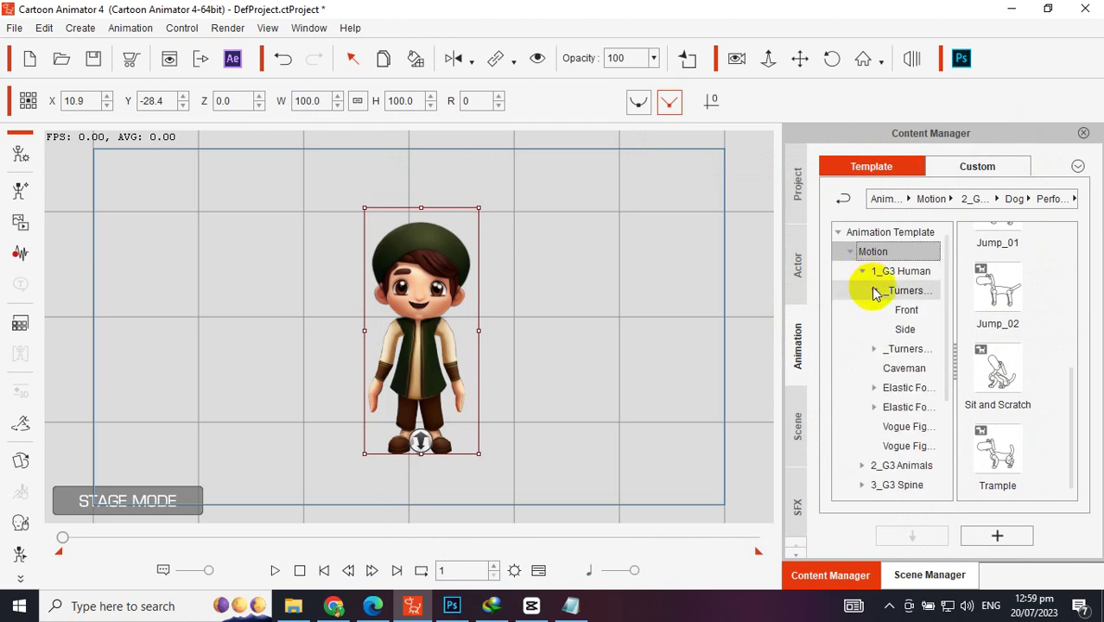
{"action": "left_click", "coordinate": [888, 304]}
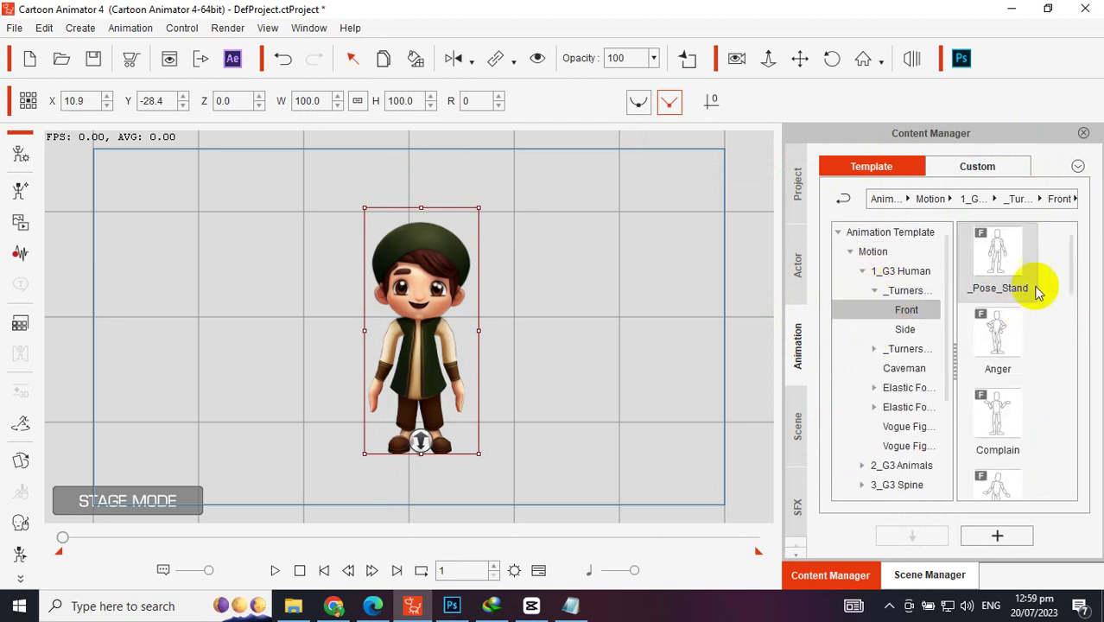
{"action": "scroll", "coordinate": [1078, 293], "scroll_direction": "down", "scroll_amount": 1}
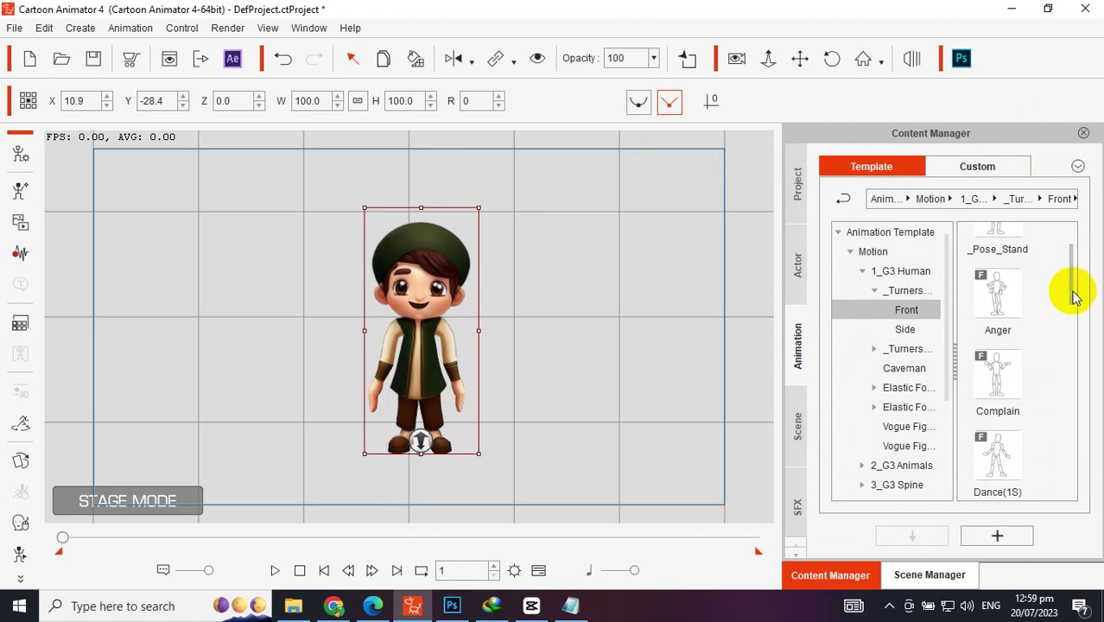
{"action": "double_click", "coordinate": [1018, 375]}
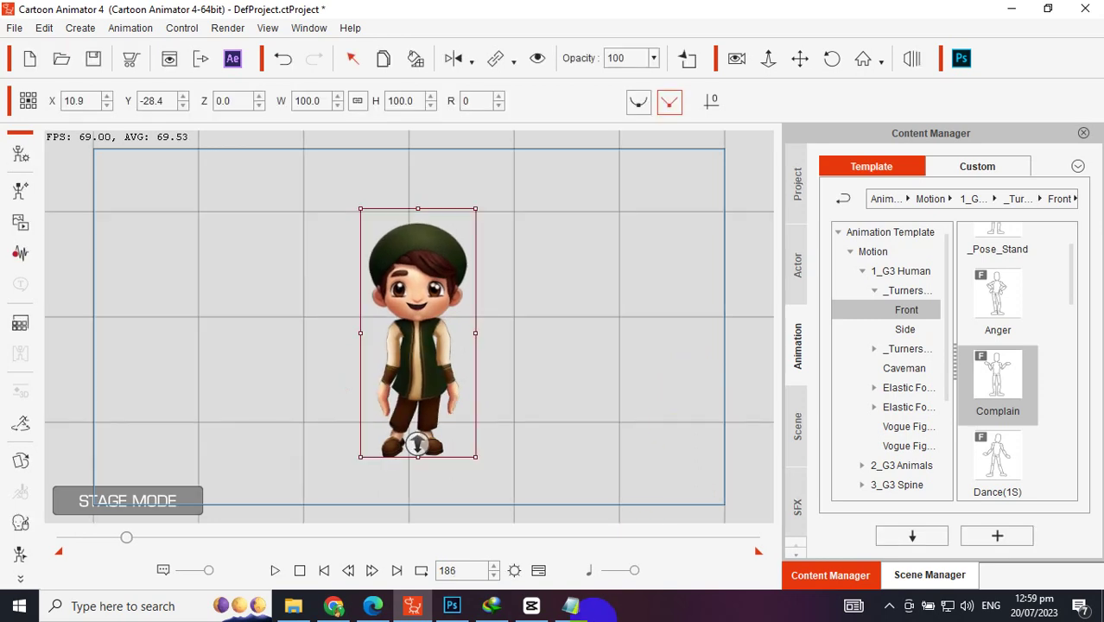
- Switch to the Notepad transcript and add "That is it for today, Enjoy. If you want to rig effieciently, follow:" and the Quick Rigging Accelerator video's title
{"action": "left_click", "coordinate": [574, 610]}
{"action": "key", "text": "Return"}
{"action": "key", "text": "Return"}
{"action": "type", "text": "That is it for today, Enjoy. If you want to rig effeciently,"}
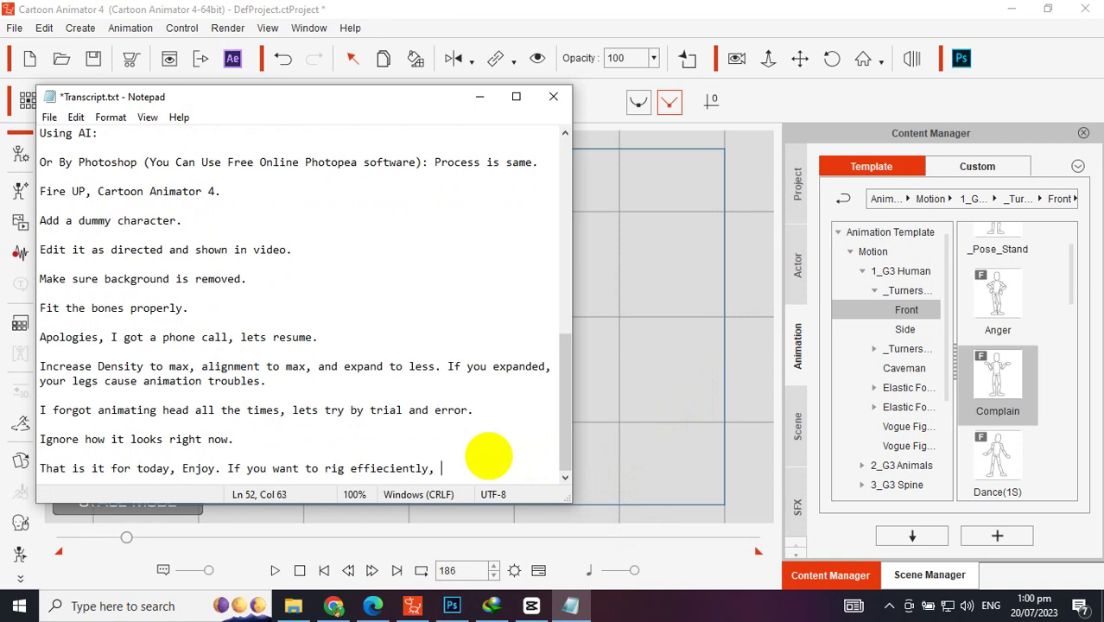
{"action": "key", "text": "Return"}
{"action": "key", "text": "BackSpace"}
{"action": "key", "text": "BackSpace"}
{"action": "type", "text": ":"}
{"action": "key", "text": "Return"}
{"action": "type", "text": "M"}
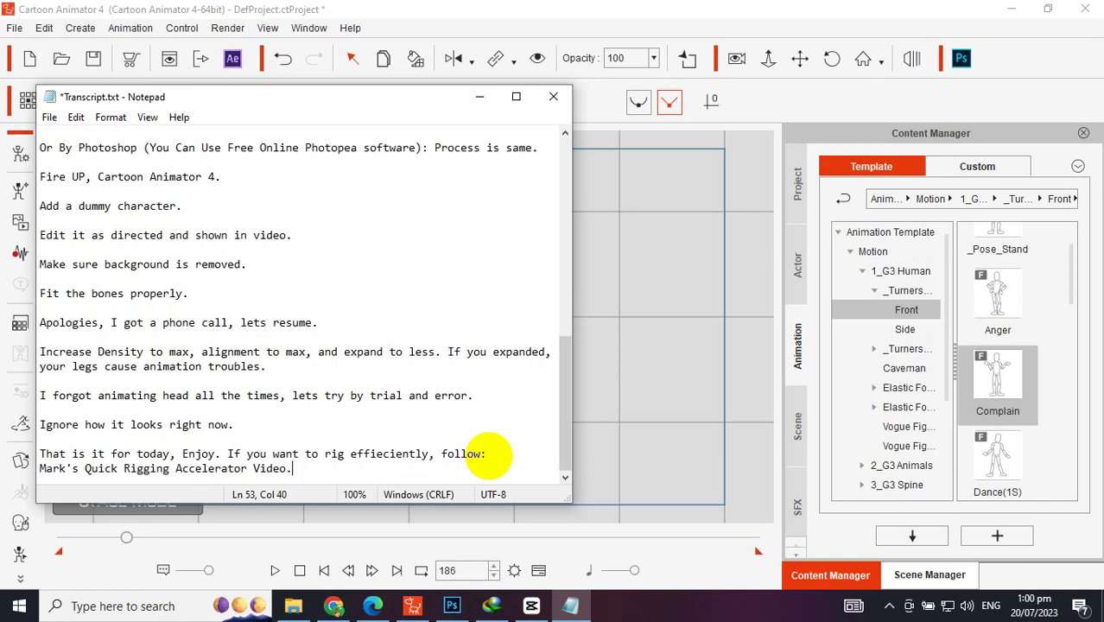
- Switch to Chrome and open the Rigging Accelerators tutorial page from the e-mail's link
{"action": "left_click", "coordinate": [372, 605]}
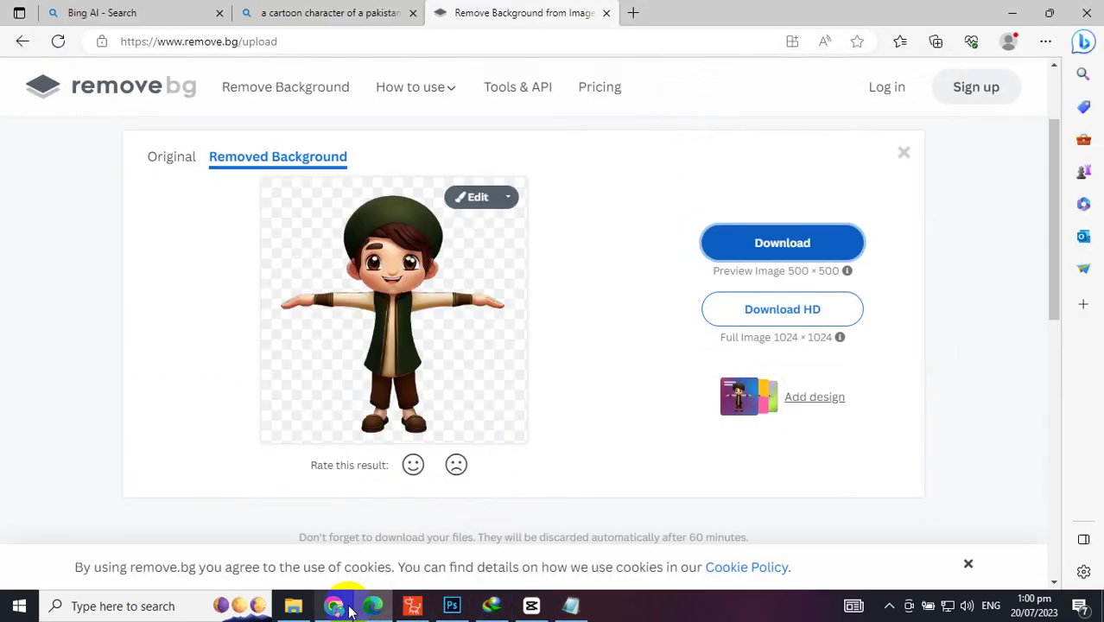
{"action": "left_click", "coordinate": [335, 606]}
{"action": "left_click", "coordinate": [653, 445]}
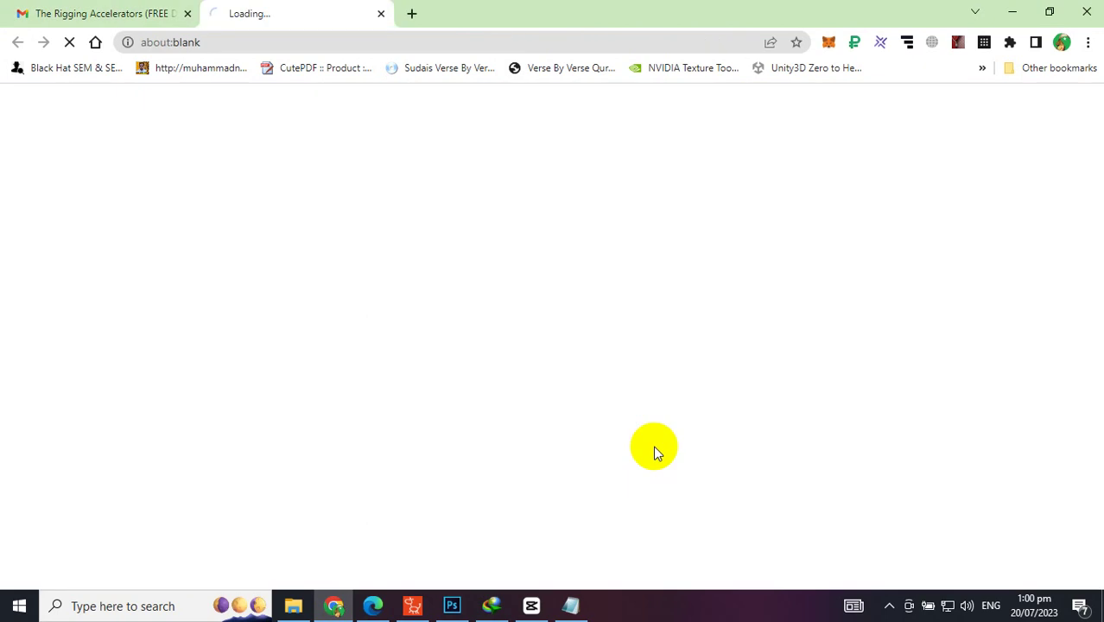
{"action": "left_click", "coordinate": [83, 12]}
{"action": "left_click", "coordinate": [286, 12]}
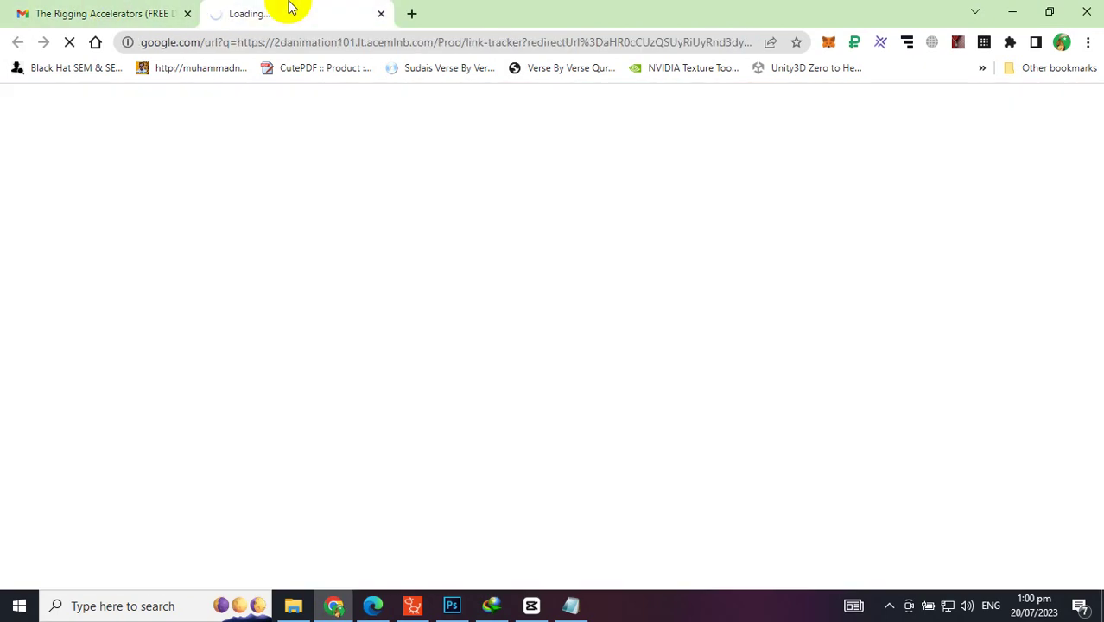
- Switch back to the Notepad transcript and add "Will provide the link in description. Thanks Bye."
{"action": "left_click", "coordinate": [570, 605]}
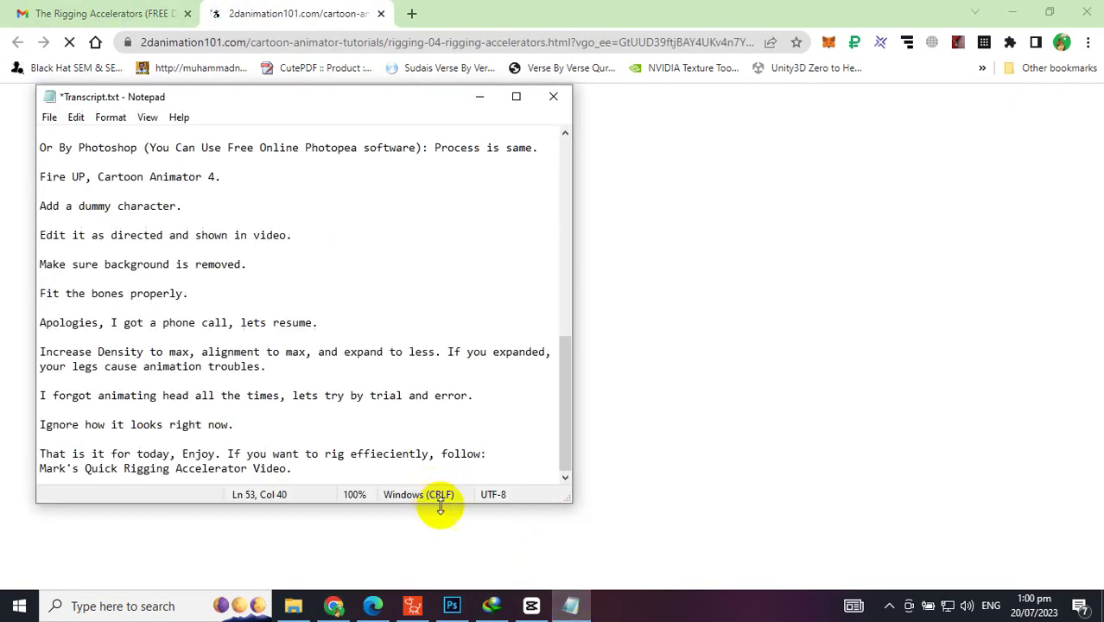
{"action": "type", "text": "Will provie"}
{"action": "key", "text": "BackSpace"}
{"action": "type", "text": "de the link"}
{"action": "type", "text": " in description.  Thanks Bye."}
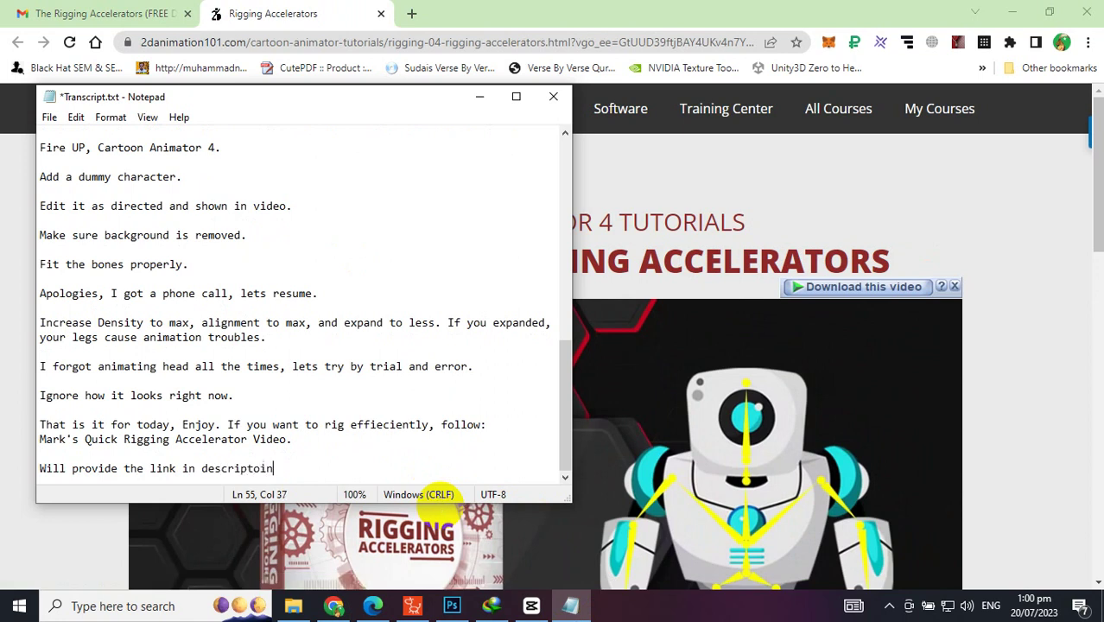